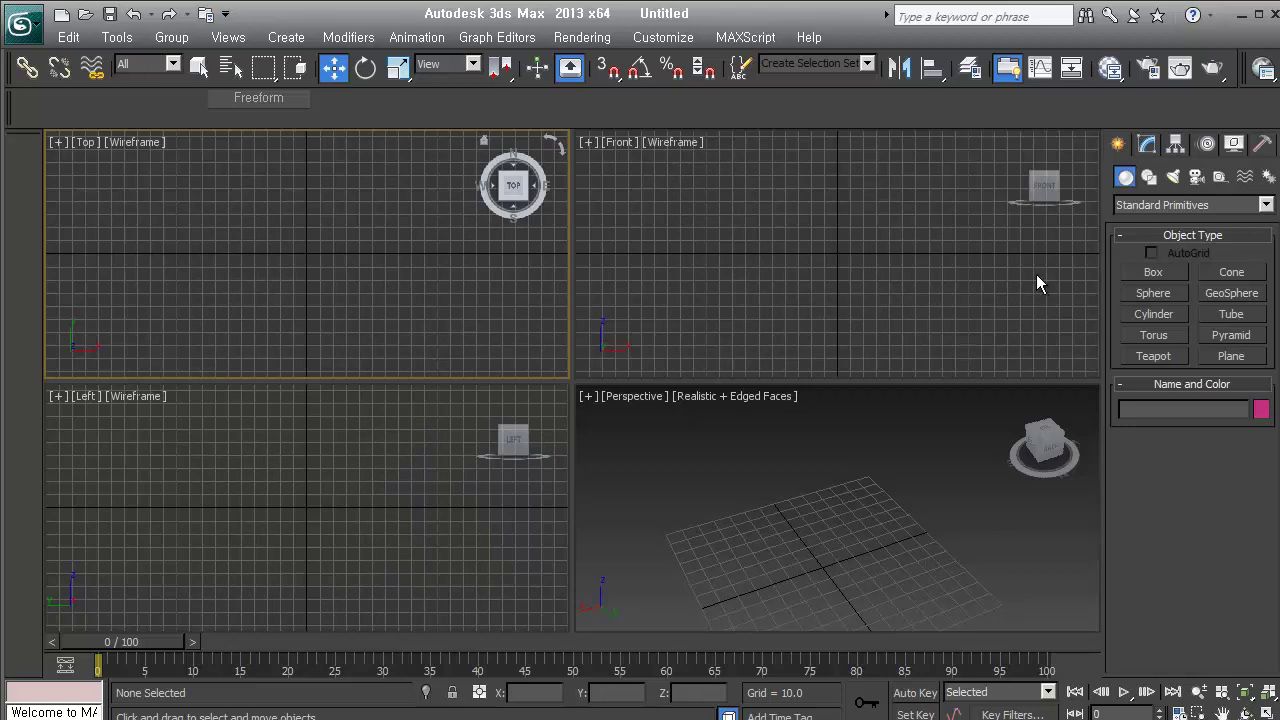
# Step: Look through the geometry, shapes and lights creation categories and the Modify, Hierarchy and Motion options
pyautogui.click(1137, 271)
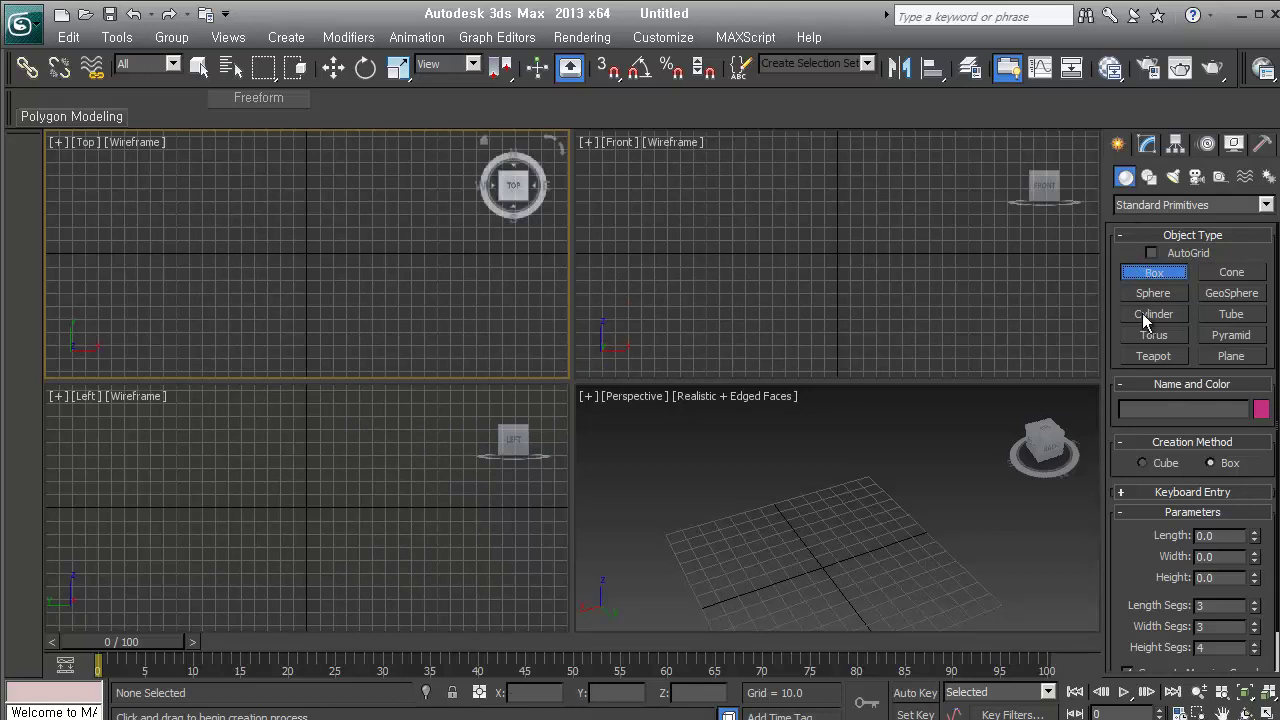
pyautogui.click(1149, 177)
pyautogui.click(1127, 177)
pyautogui.click(1147, 144)
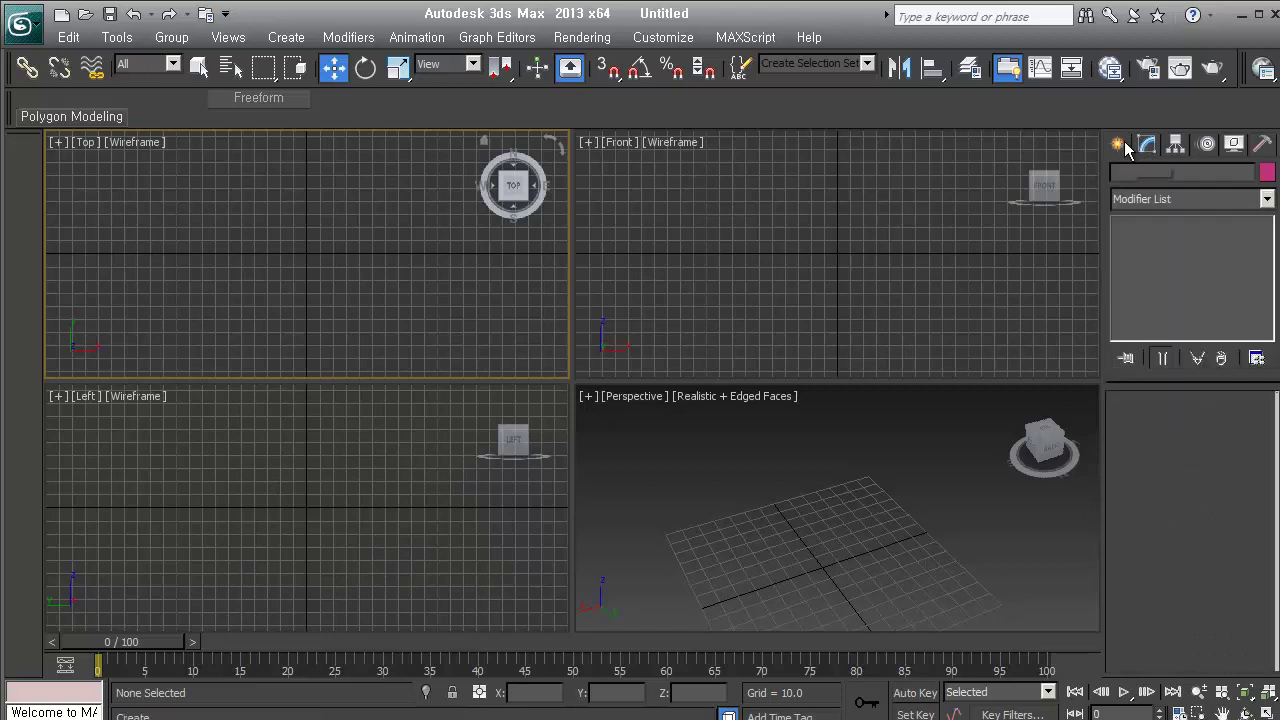
pyautogui.click(1119, 144)
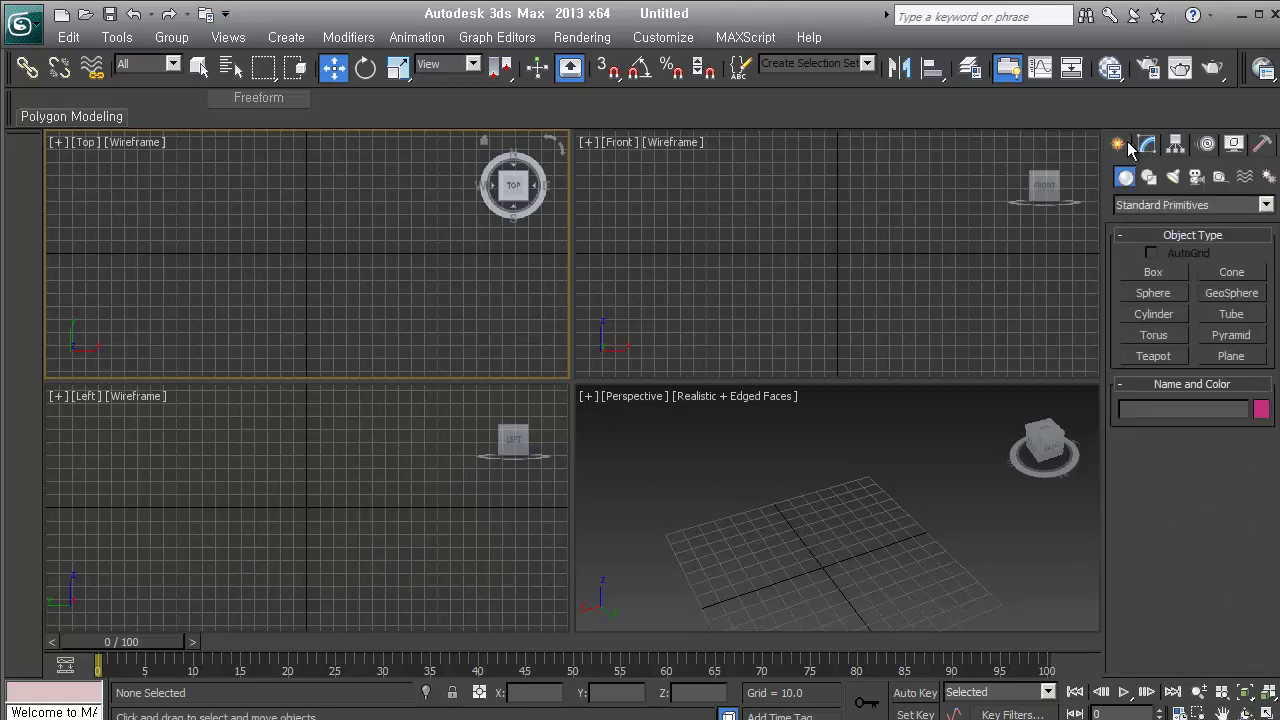
pyautogui.click(1181, 143)
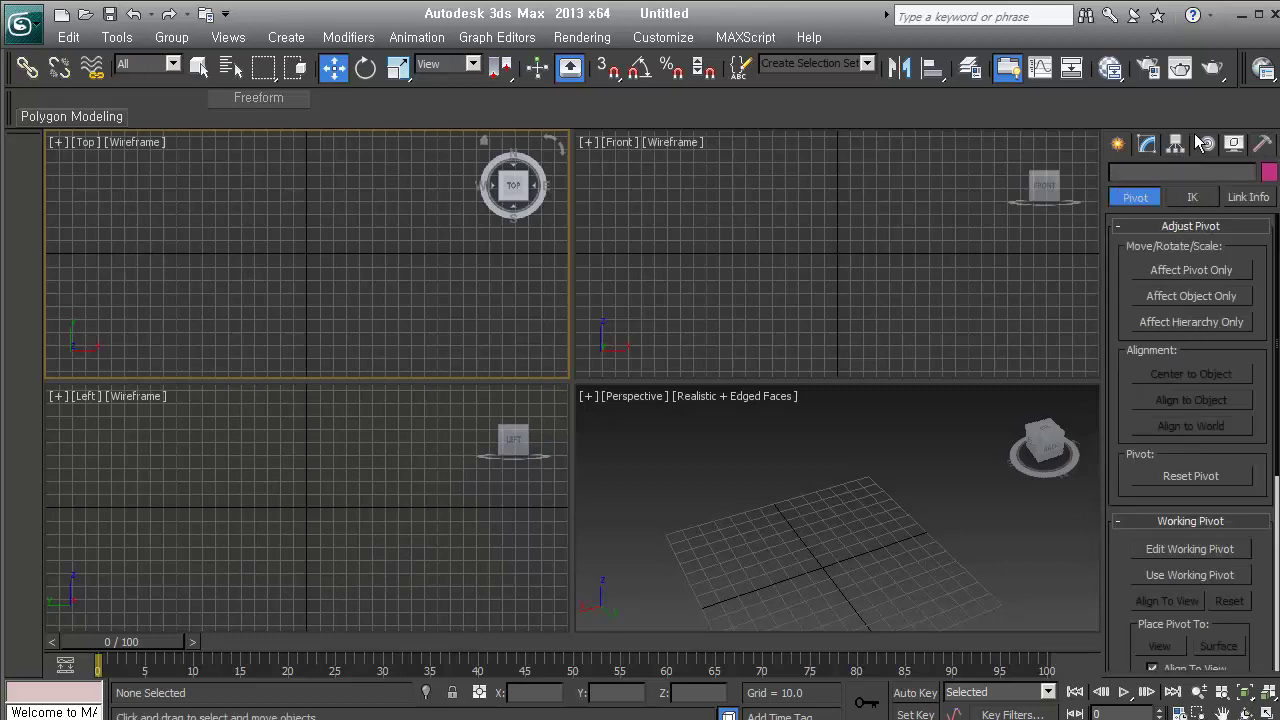
pyautogui.click(1206, 143)
pyautogui.click(1120, 144)
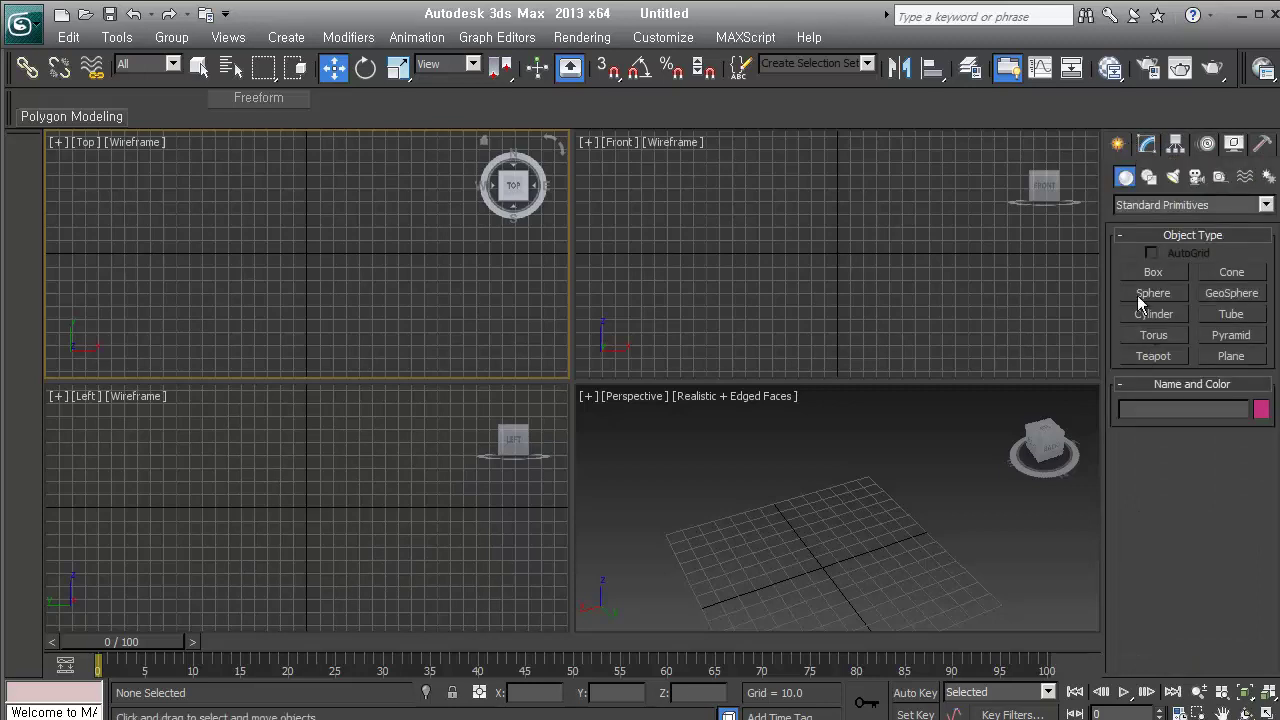
pyautogui.click(1149, 176)
pyautogui.click(1174, 176)
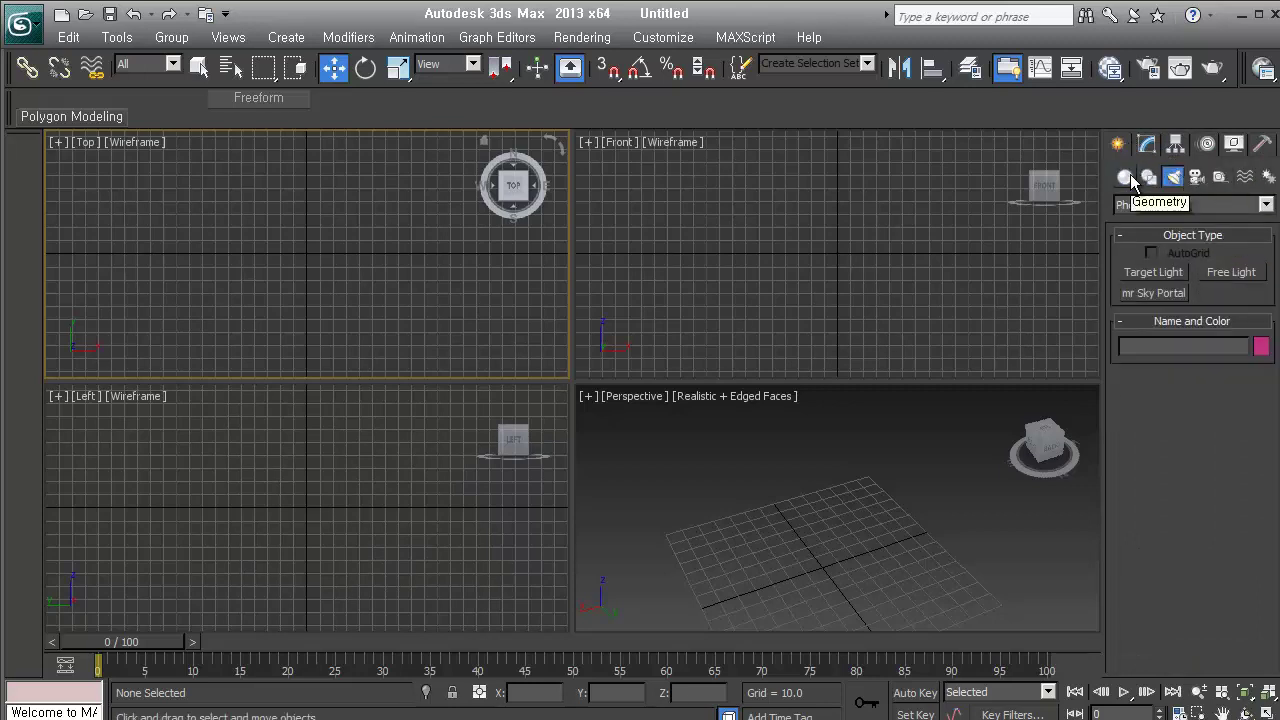
pyautogui.click(1126, 176)
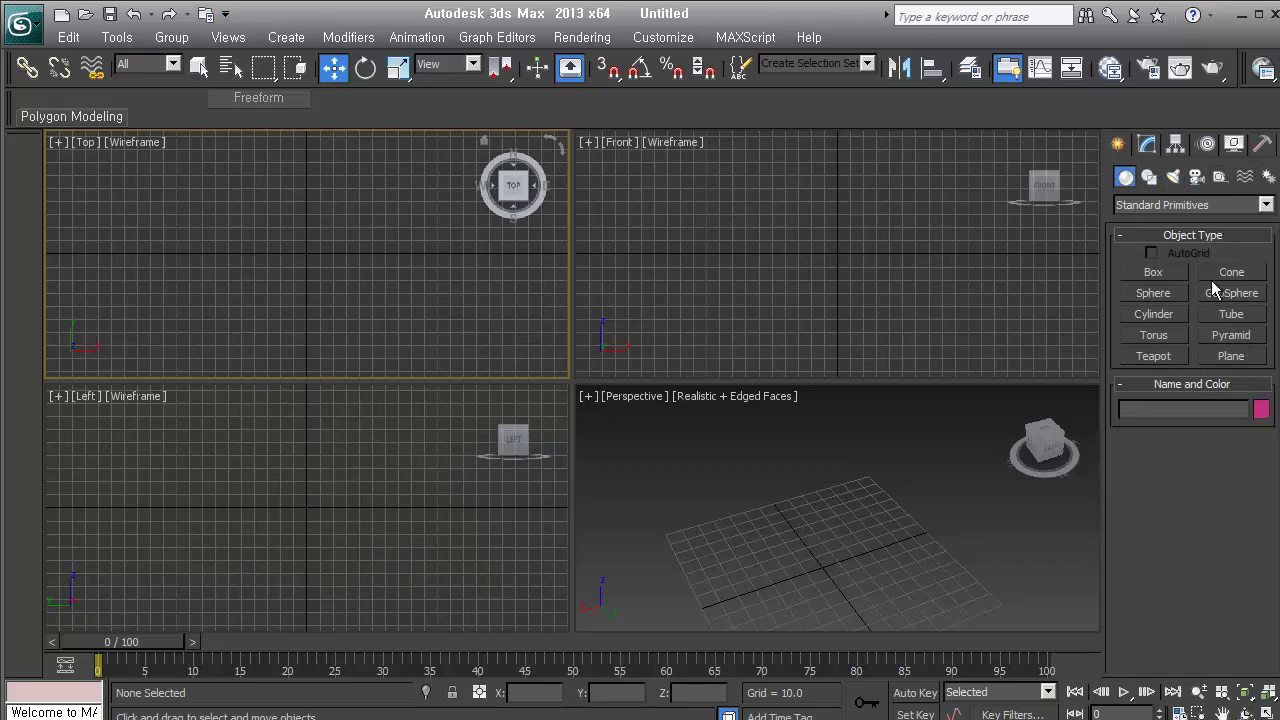
# Step: Create a box about 74 long, 88 wide and 63 high in the Top view and fit it in all views
pyautogui.click(1160, 272)
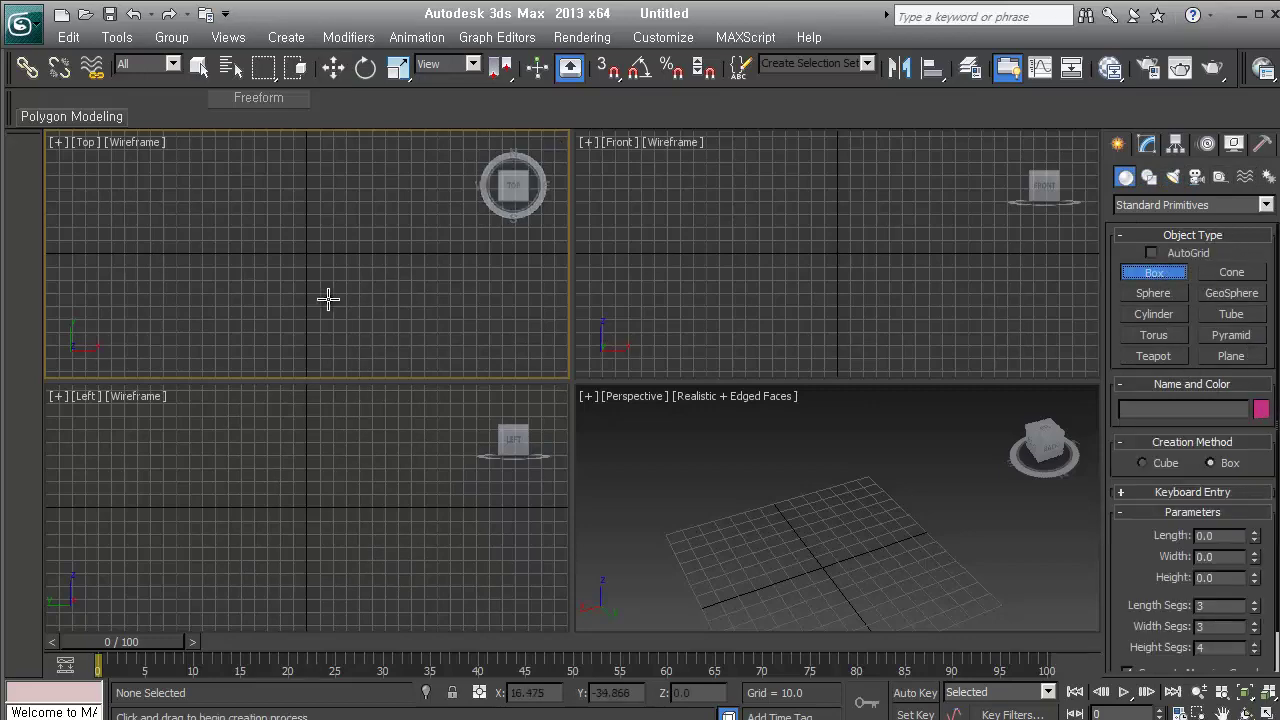
pyautogui.moveTo(258, 208); pyautogui.dragTo(374, 302)
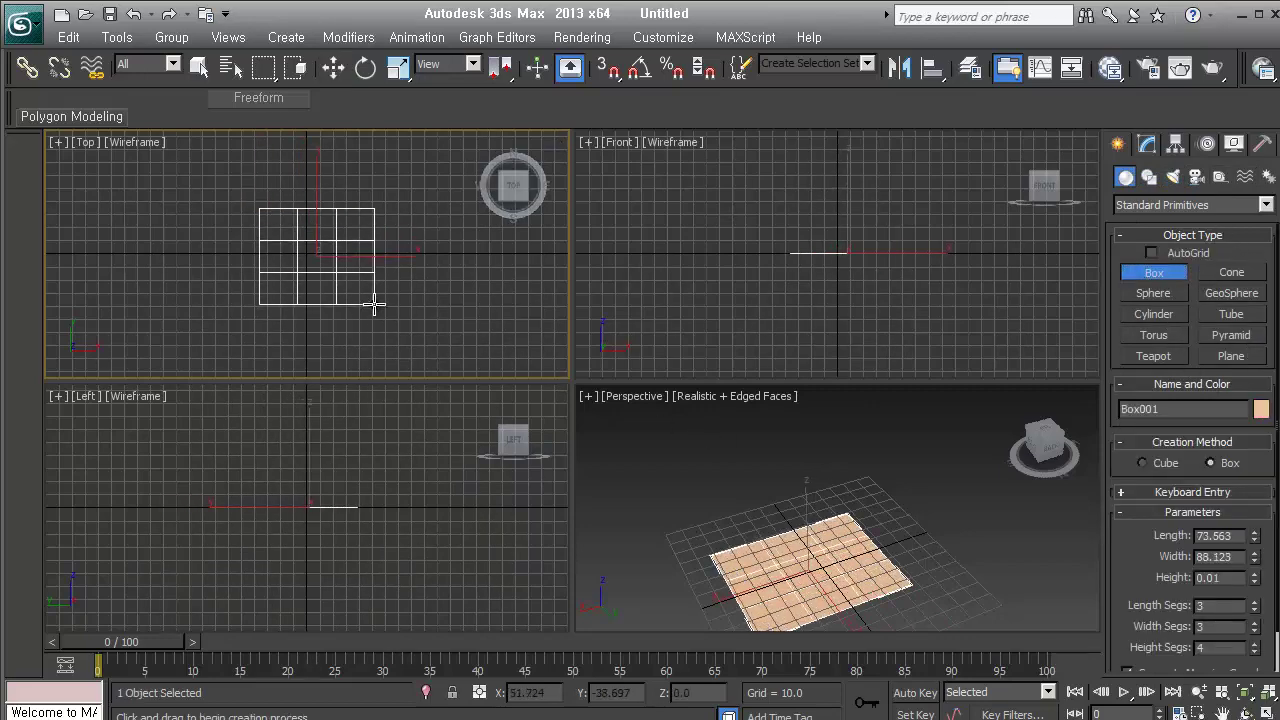
pyautogui.click(357, 220)
pyautogui.click(1266, 699)
pyautogui.click(1266, 699)
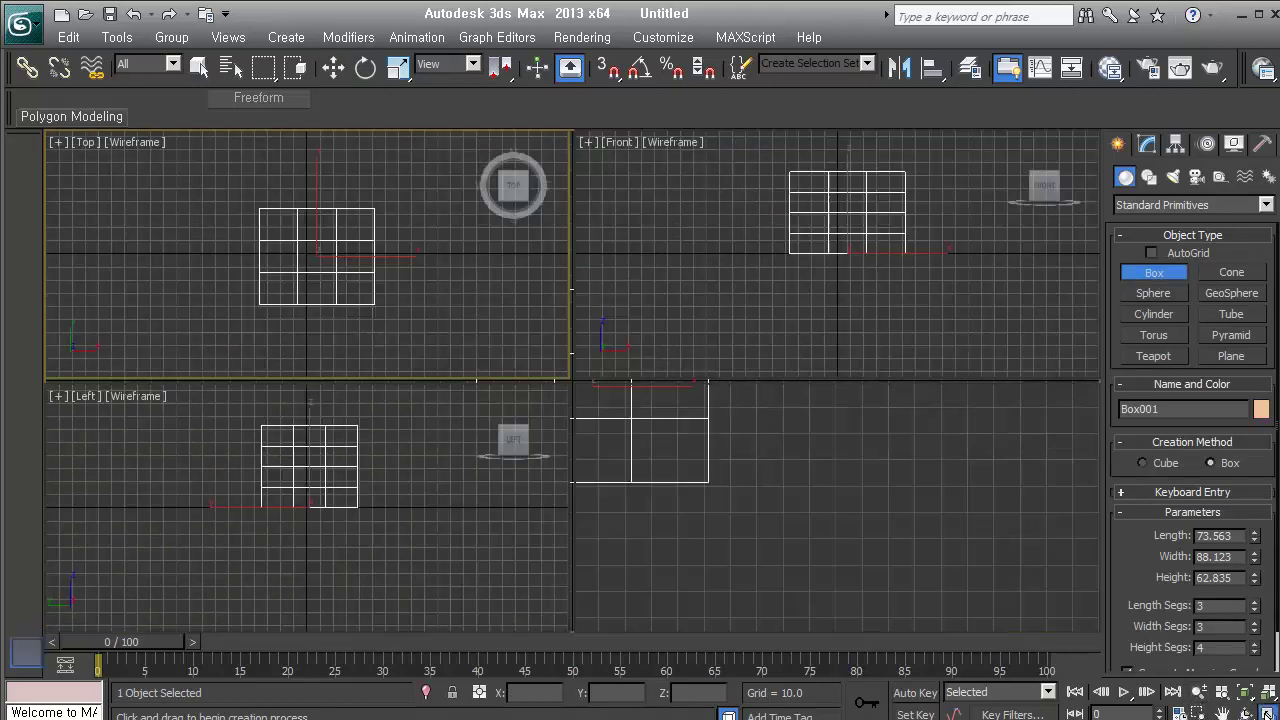
pyautogui.click(1265, 697)
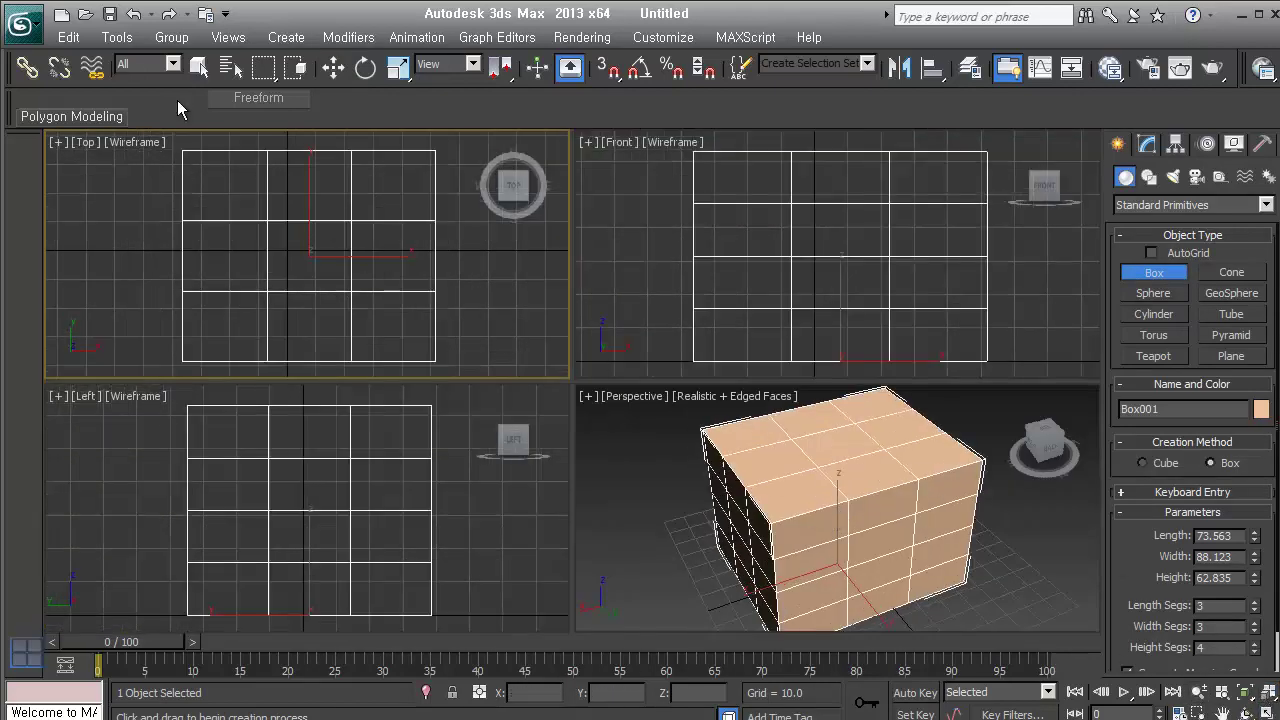
# Step: Delete the box and reframe all views on the empty grid
pyautogui.click(333, 68)
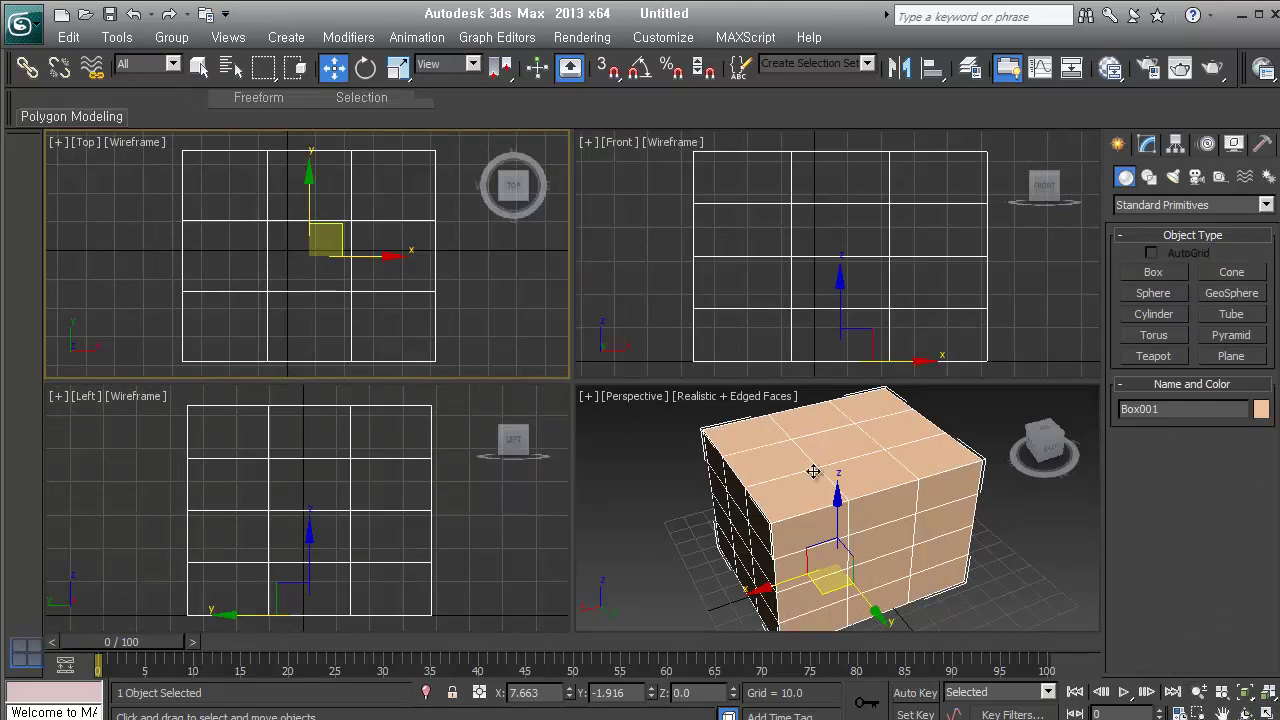
pyautogui.press('Delete')
pyautogui.click(1266, 694)
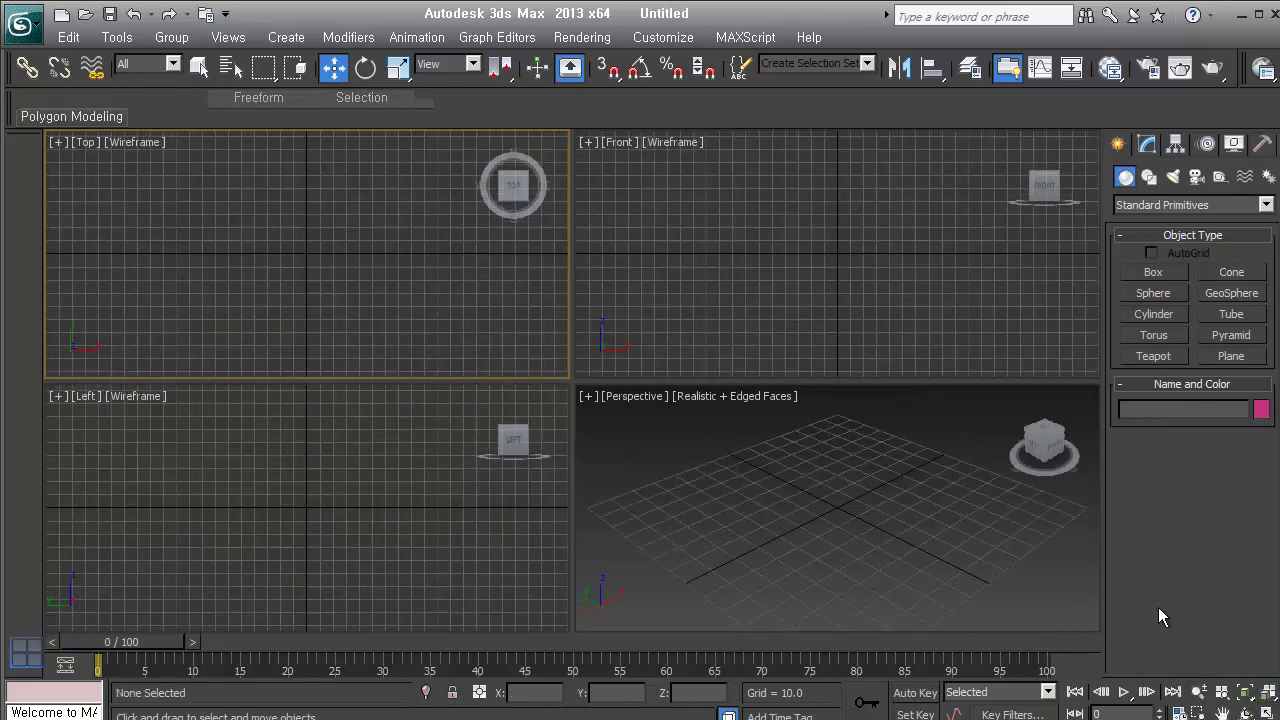
# Step: Create a box about 75 long, 89 wide and 75 high around the origin in the Top view
pyautogui.click(1142, 275)
pyautogui.moveTo(249, 209); pyautogui.dragTo(365, 308)
pyautogui.click(351, 206)
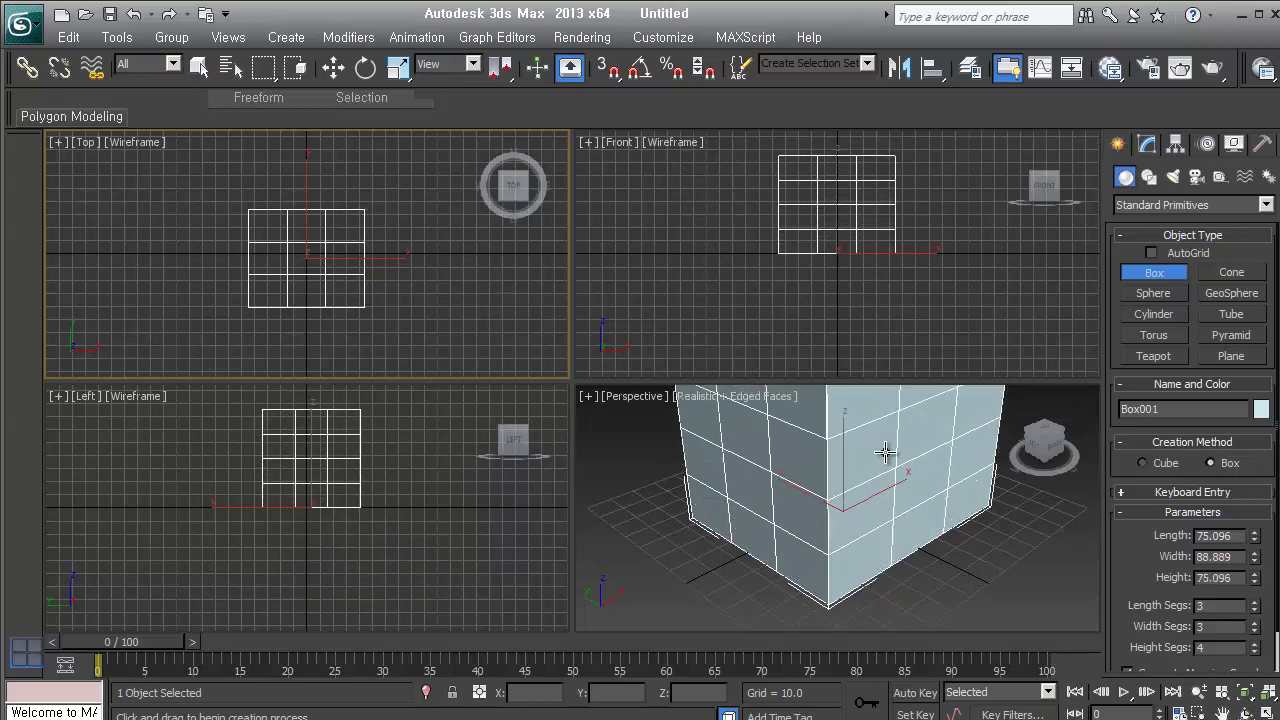
pyautogui.moveTo(885, 453); pyautogui.dragTo(888, 522, button='middle')
pyautogui.scroll(-5, 889, 521)
pyautogui.scroll(3, 885, 517)
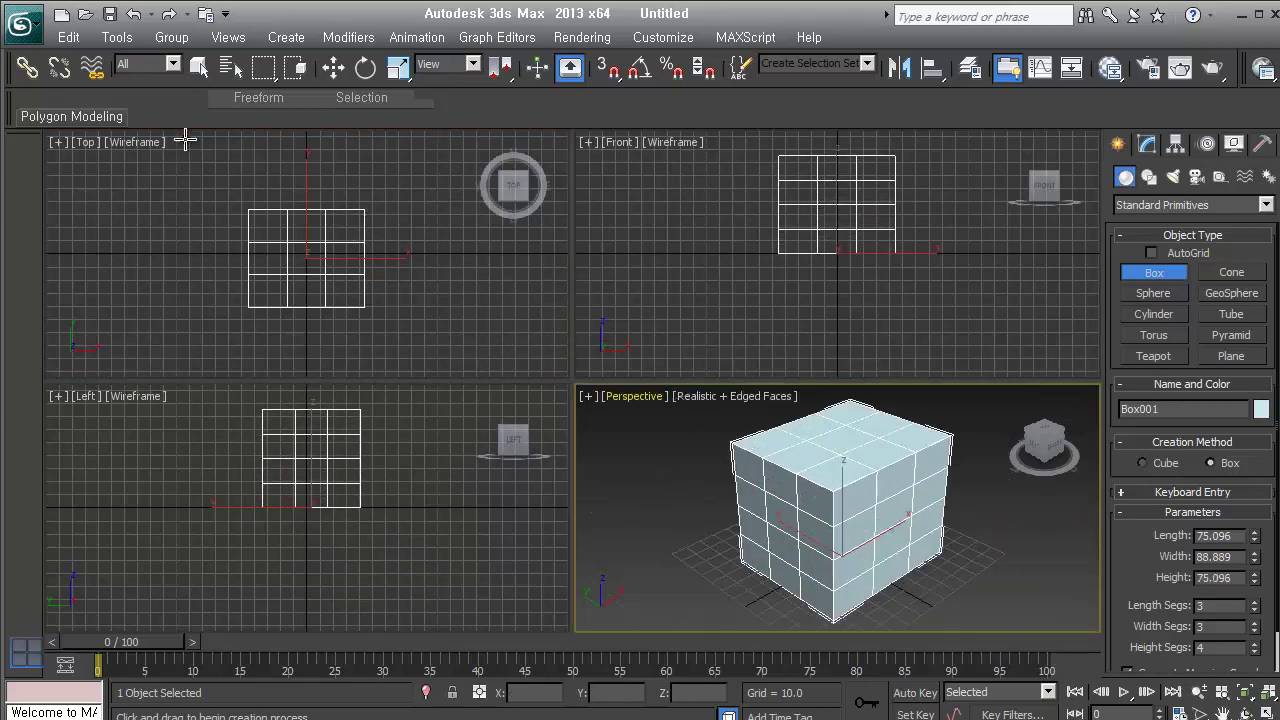
pyautogui.click(333, 68)
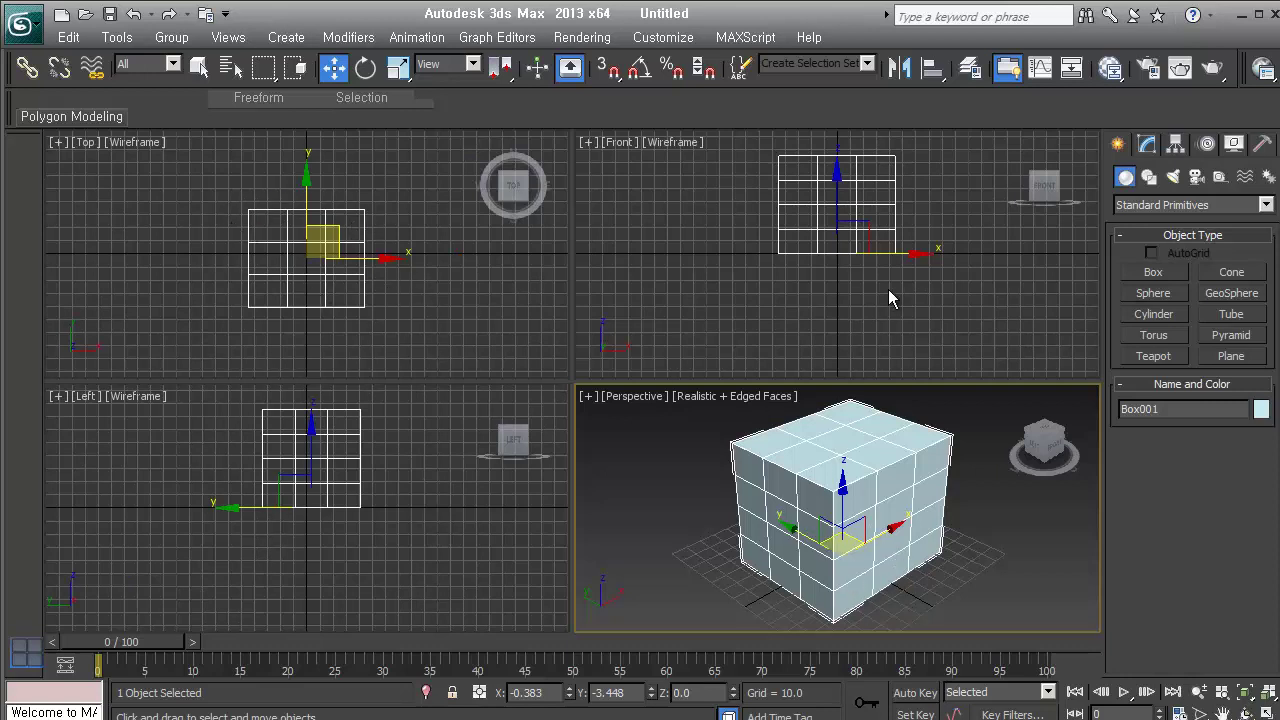
pyautogui.moveTo(886, 288); pyautogui.dragTo(885, 328, button='middle')
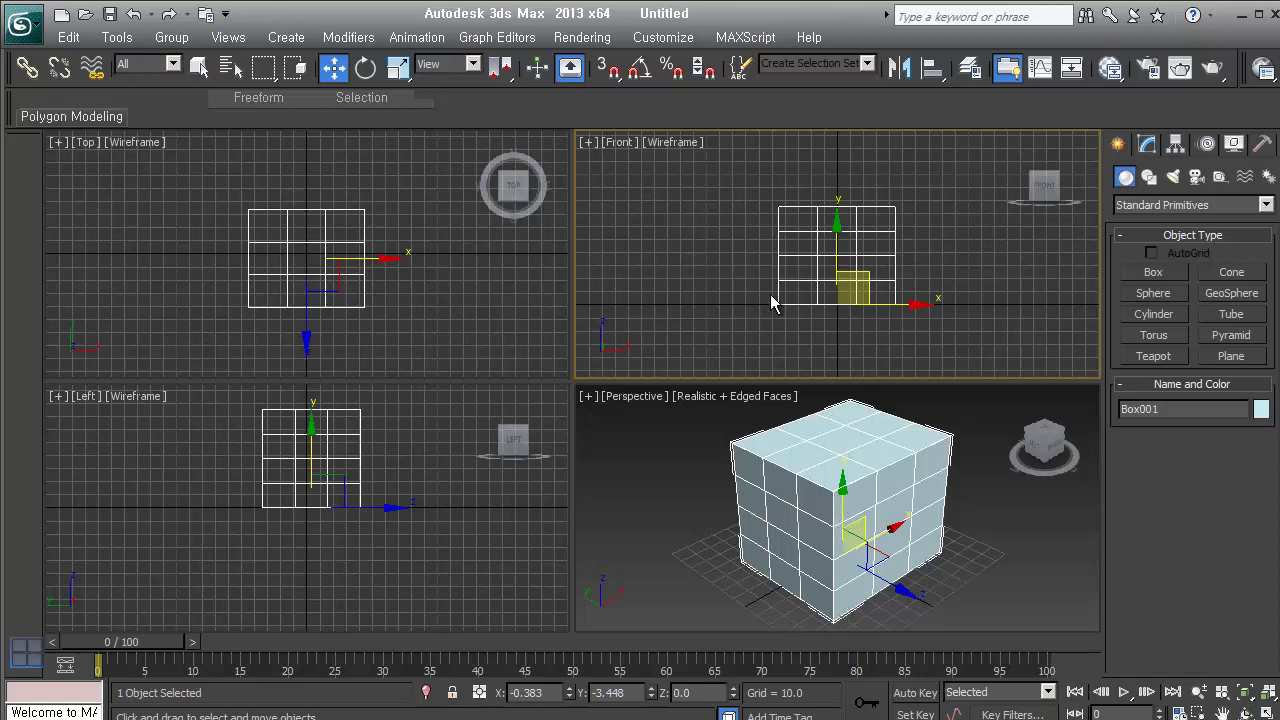
# Step: Delete the existing box and create another in the Front view, about 89 long, 104 wide and 96 high
pyautogui.moveTo(786, 249); pyautogui.dragTo(751, 200)
pyautogui.press('Delete')
pyautogui.click(1153, 272)
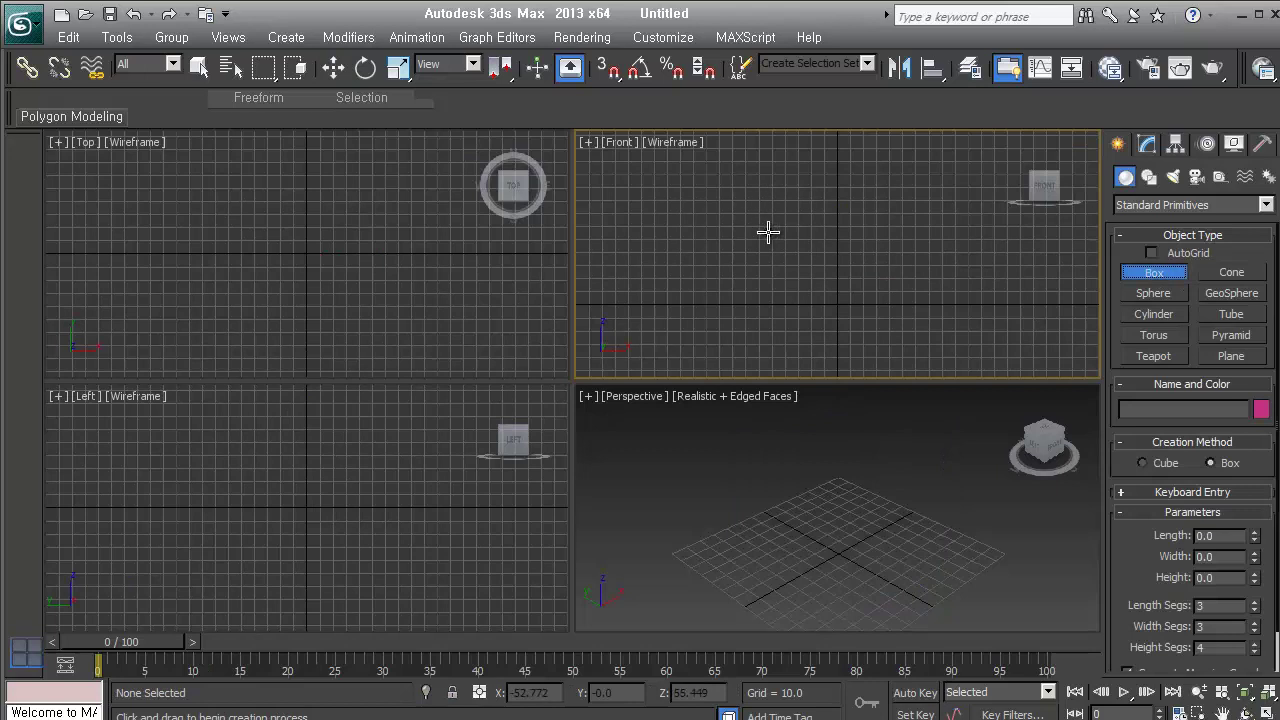
pyautogui.moveTo(768, 232); pyautogui.dragTo(905, 348)
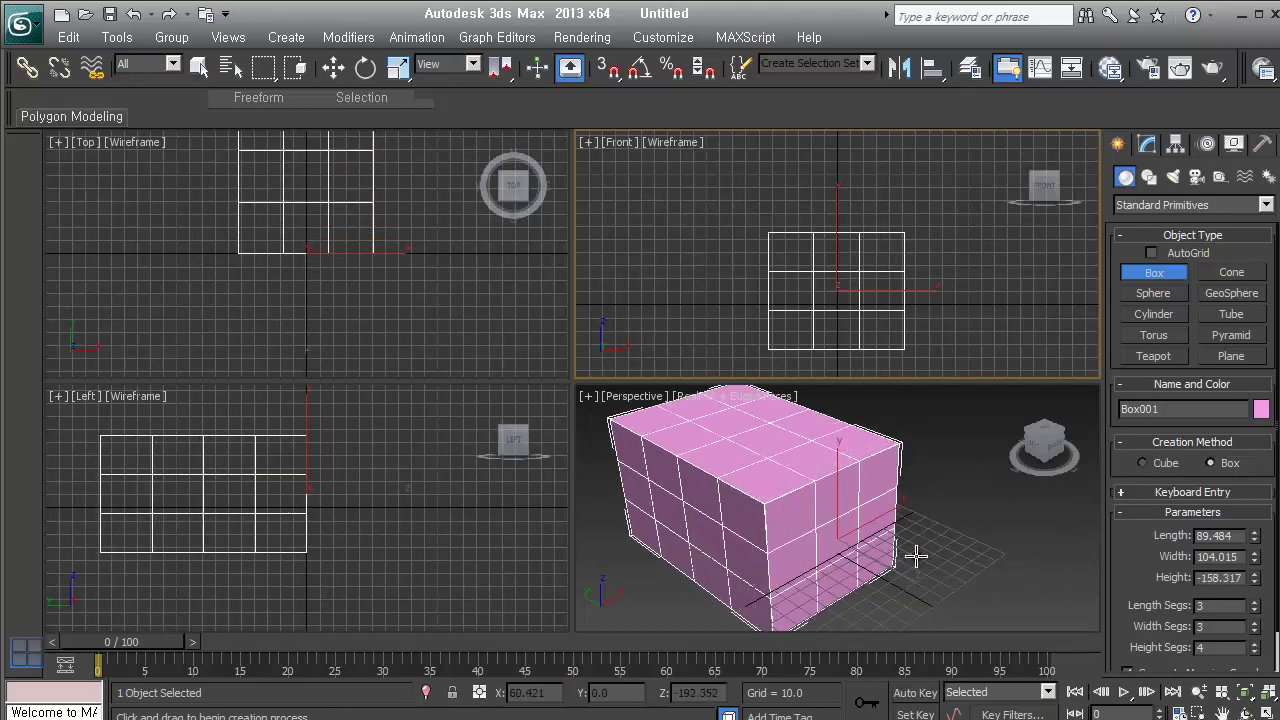
pyautogui.click(891, 223)
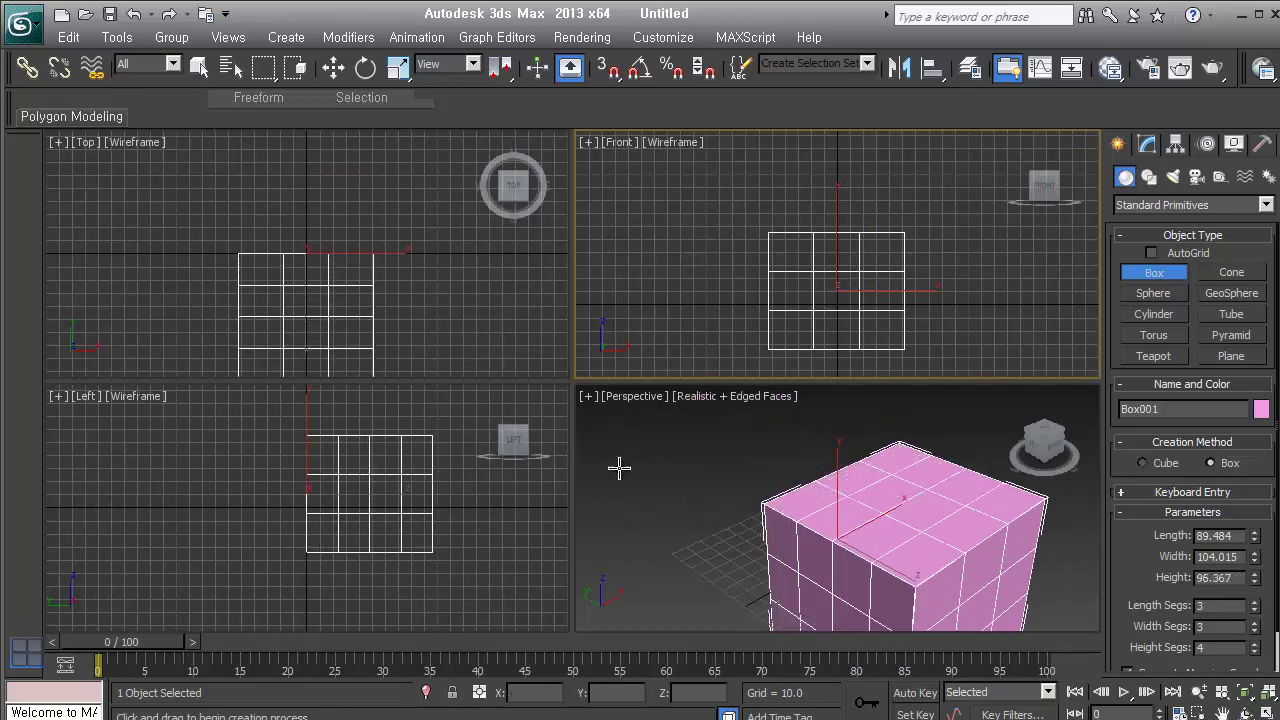
pyautogui.click(333, 67)
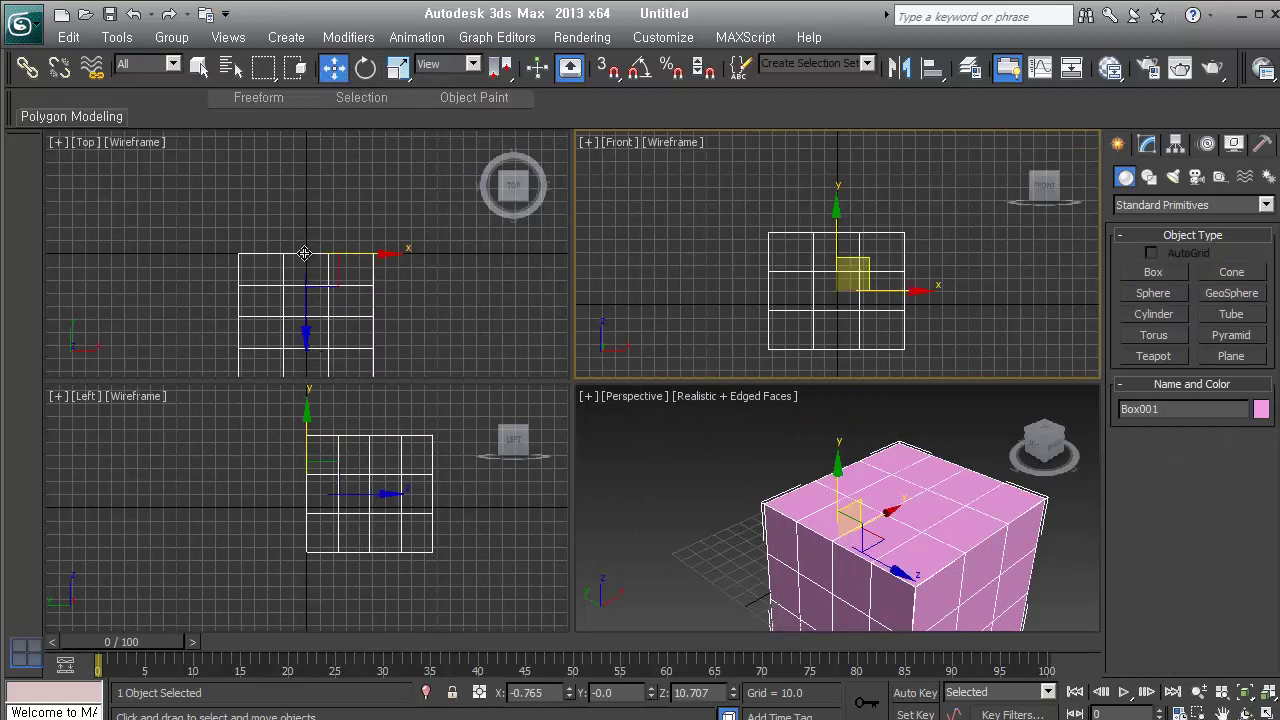
# Step: Delete the box drawn in the Front view
pyautogui.moveTo(521, 622); pyautogui.dragTo(257, 486)
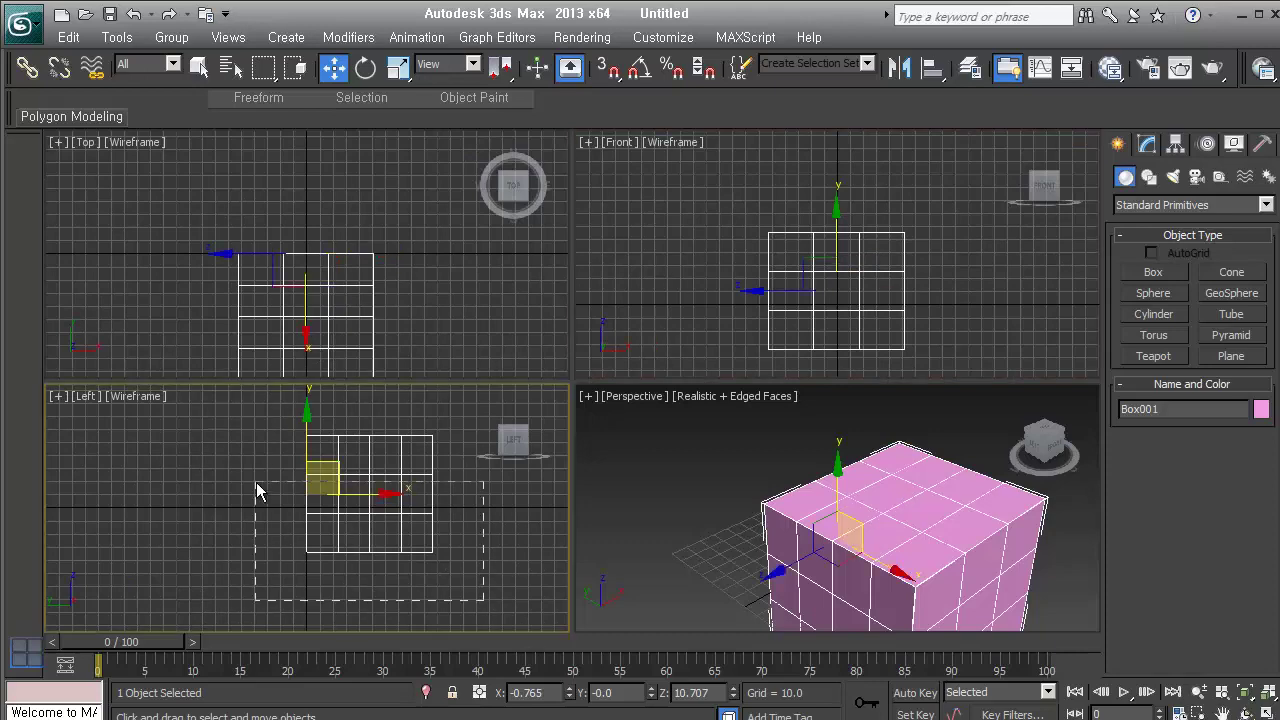
pyautogui.press('Delete')
pyautogui.click(1266, 694)
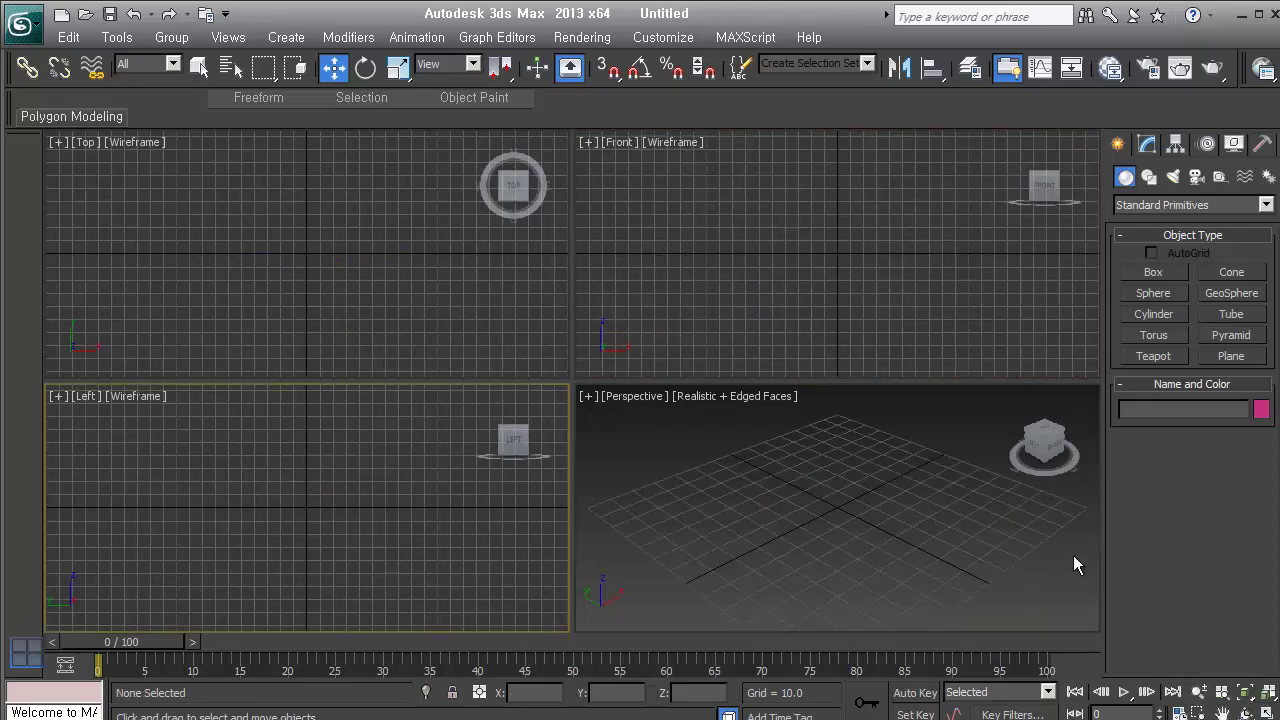
pyautogui.click(22, 24)
pyautogui.click(97, 152)
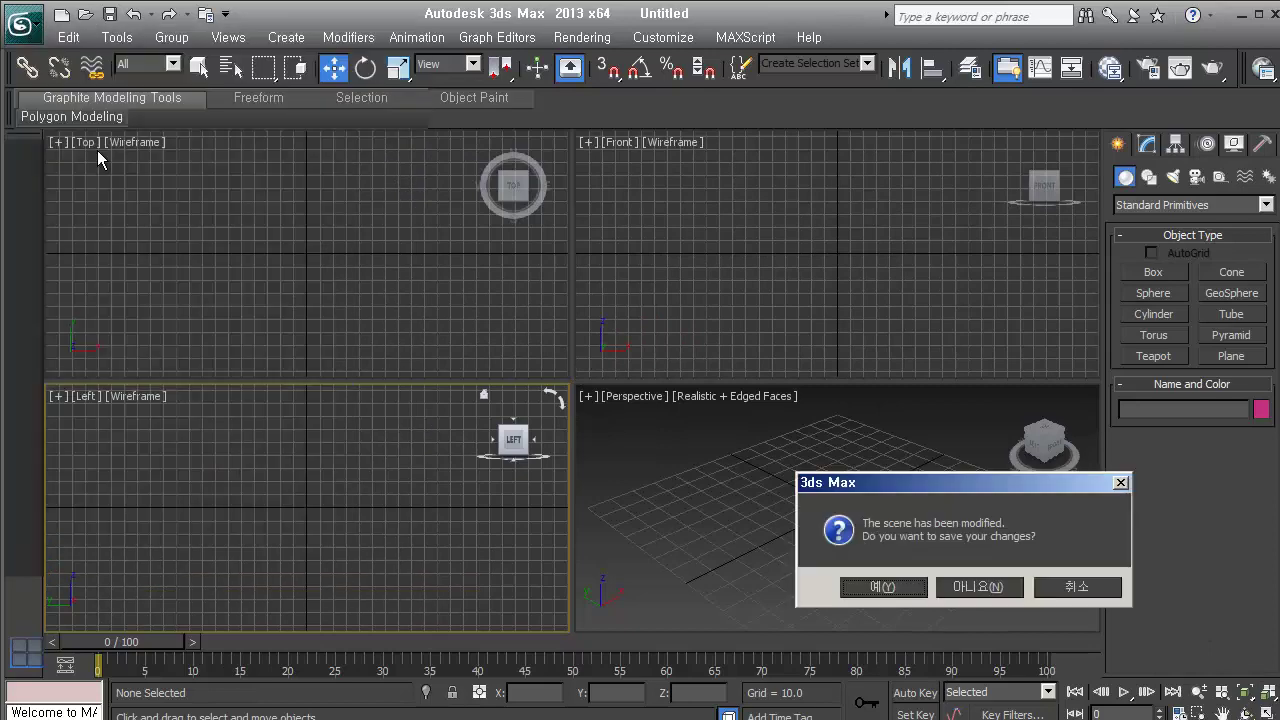
pyautogui.click(1003, 587)
pyautogui.click(492, 272)
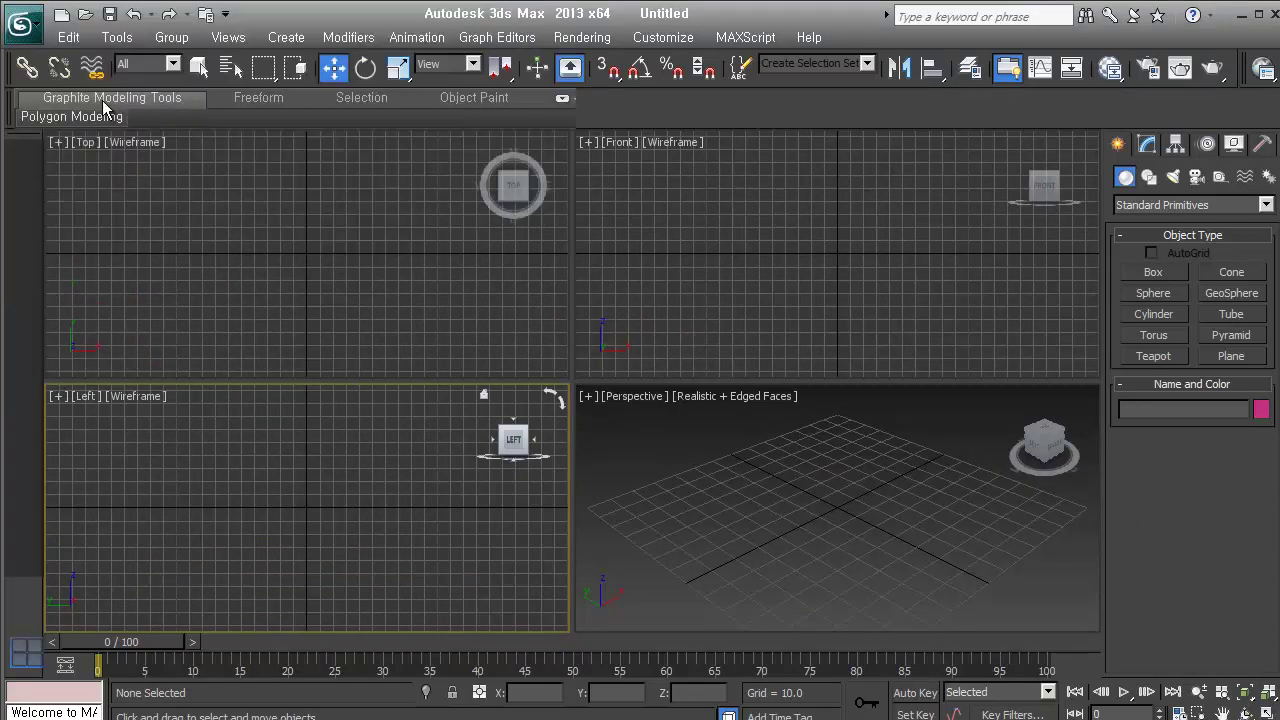
# Step: Reset the scene to its default settings without saving the changes
pyautogui.click(22, 24)
pyautogui.click(94, 122)
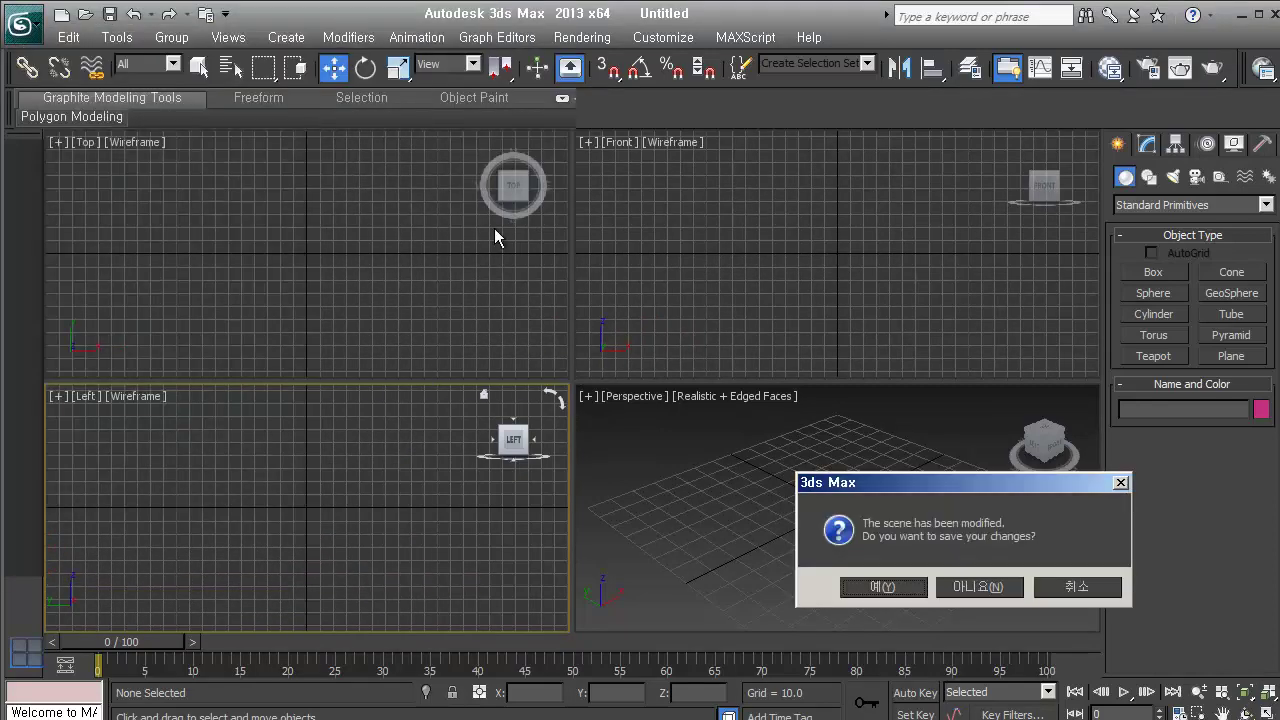
pyautogui.click(975, 587)
pyautogui.click(582, 401)
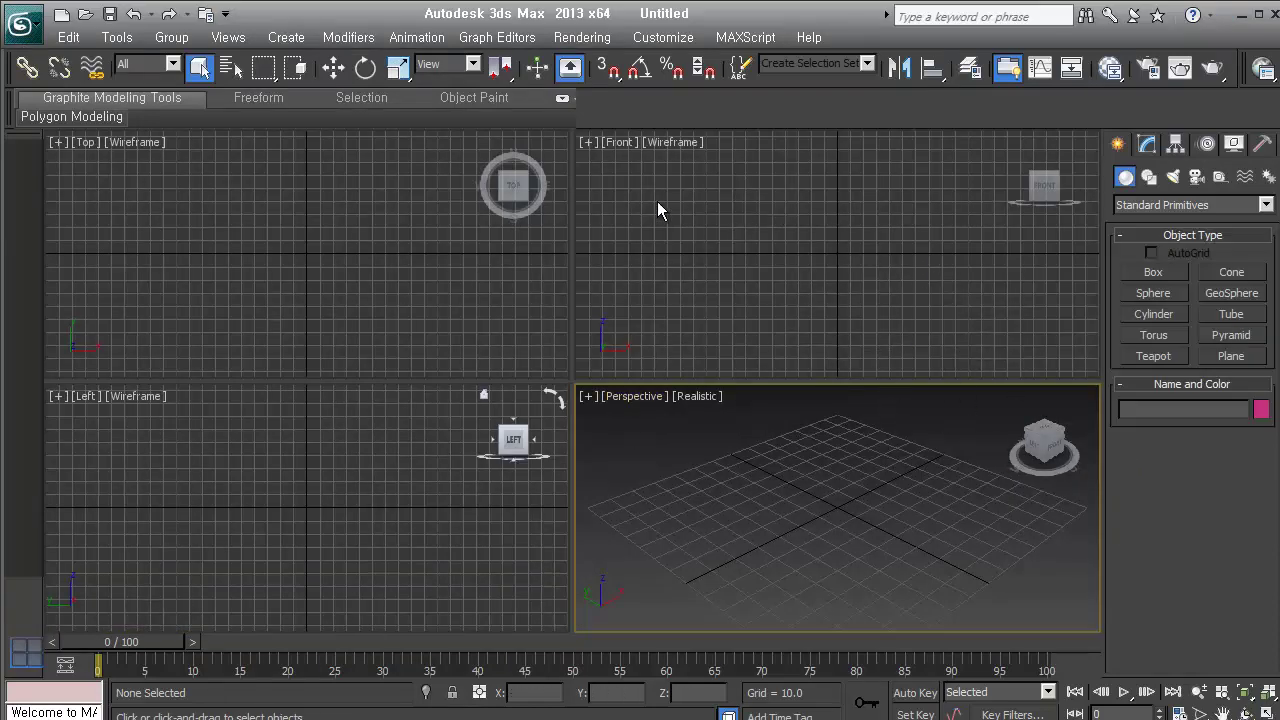
# Step: Create a box about 64 long and 77 wide around the origin in the Top view
pyautogui.click(1153, 273)
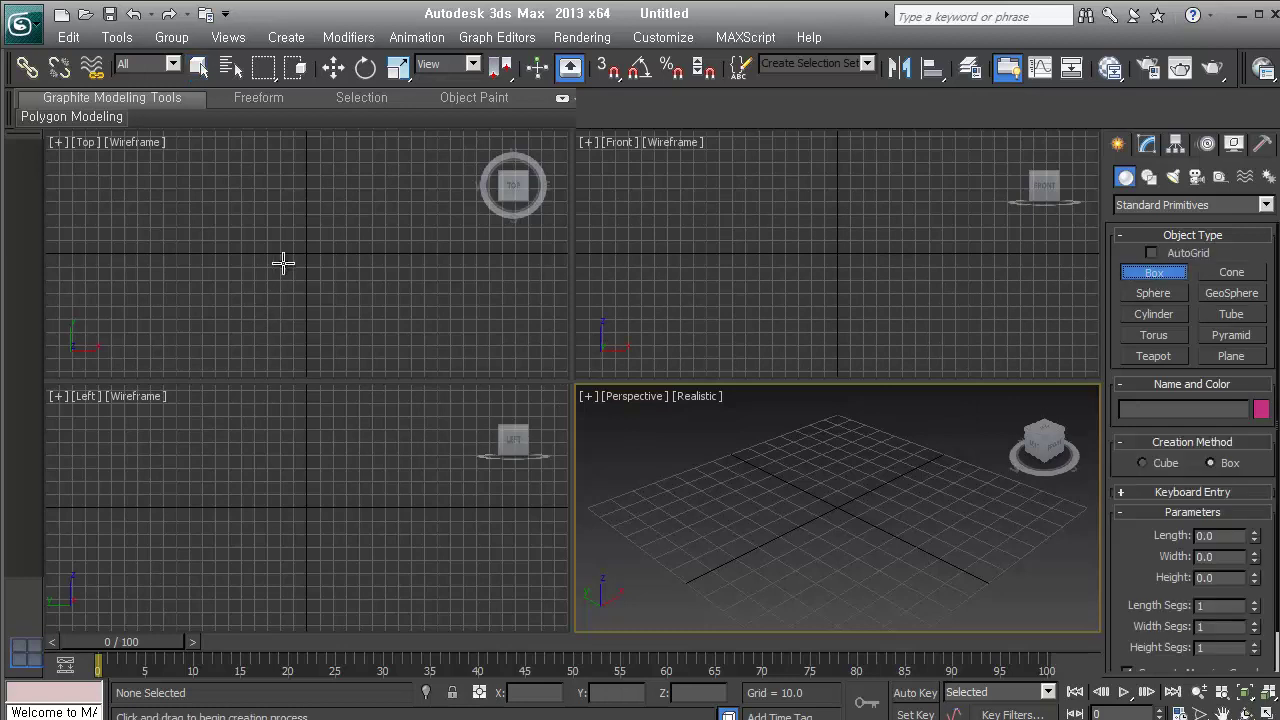
pyautogui.moveTo(251, 211); pyautogui.dragTo(352, 295)
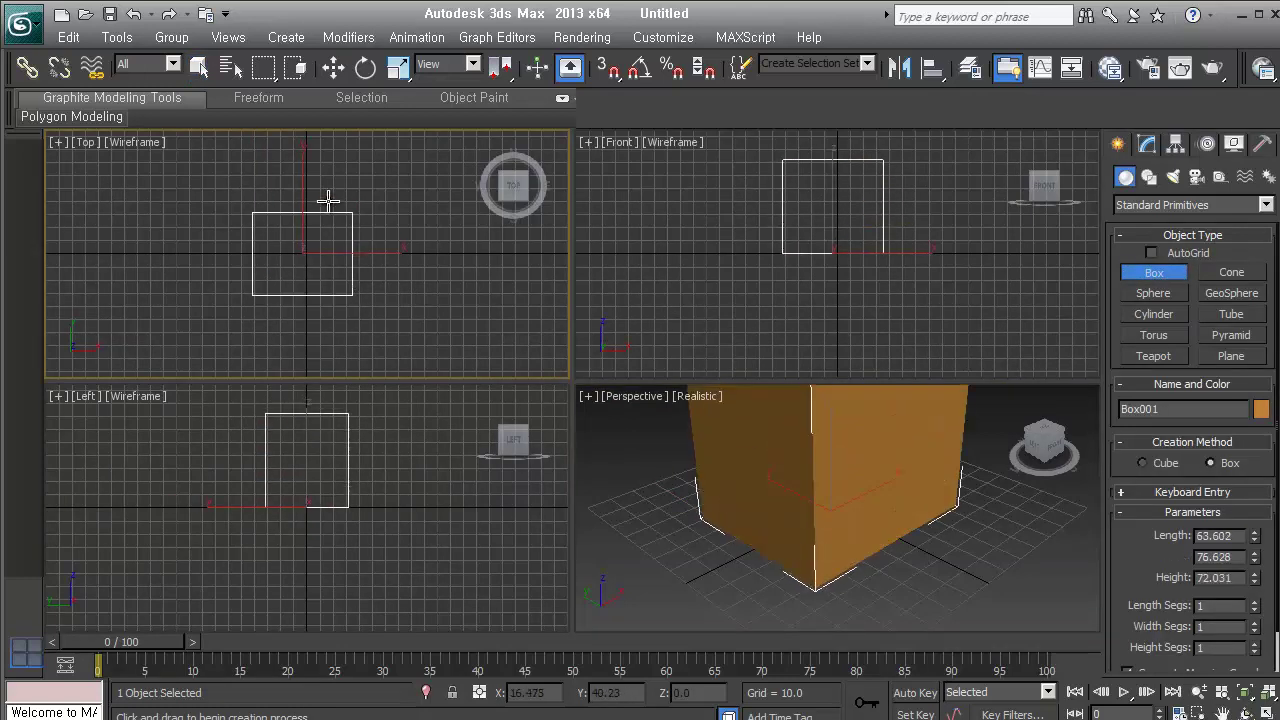
pyautogui.click(333, 67)
pyautogui.keyDown('alt'); pyautogui.moveTo(780, 512); pyautogui.dragTo(790, 535, button='middle'); pyautogui.keyUp('alt')
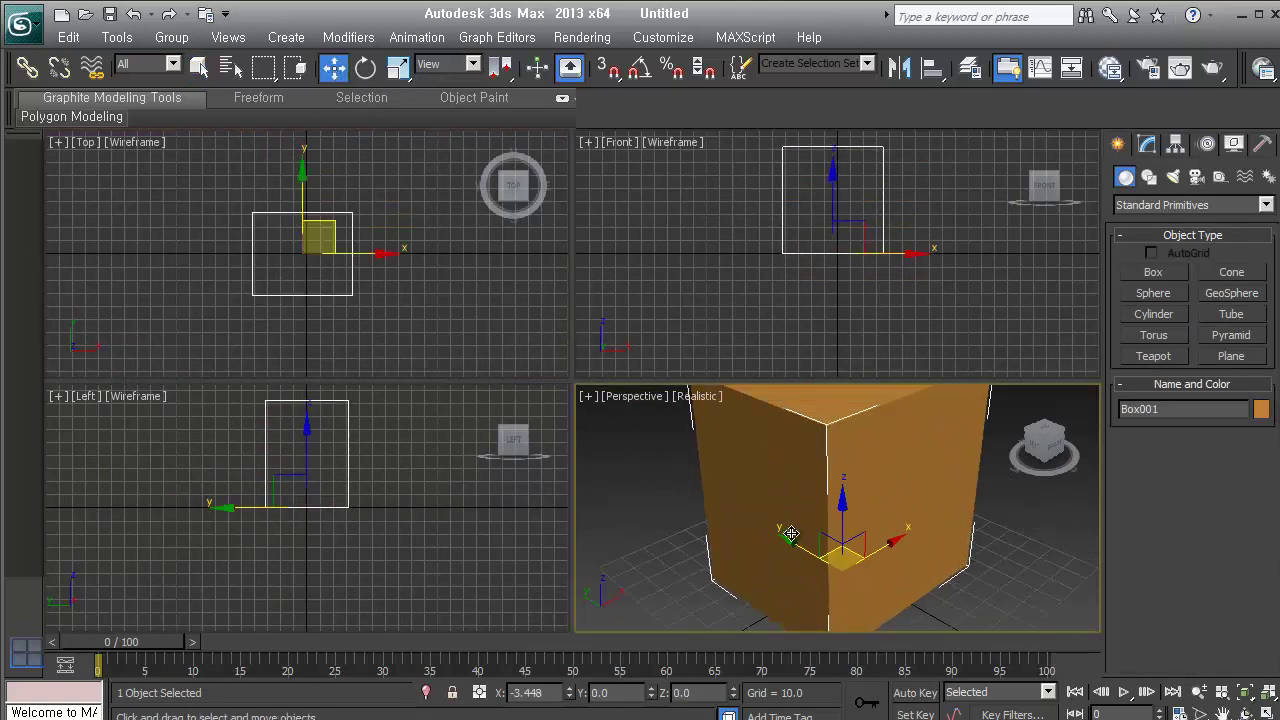
# Step: Compare the box in the Perspective view in wireframe, realistic shading with edged faces, and plain realistic shading
pyautogui.press('F3')
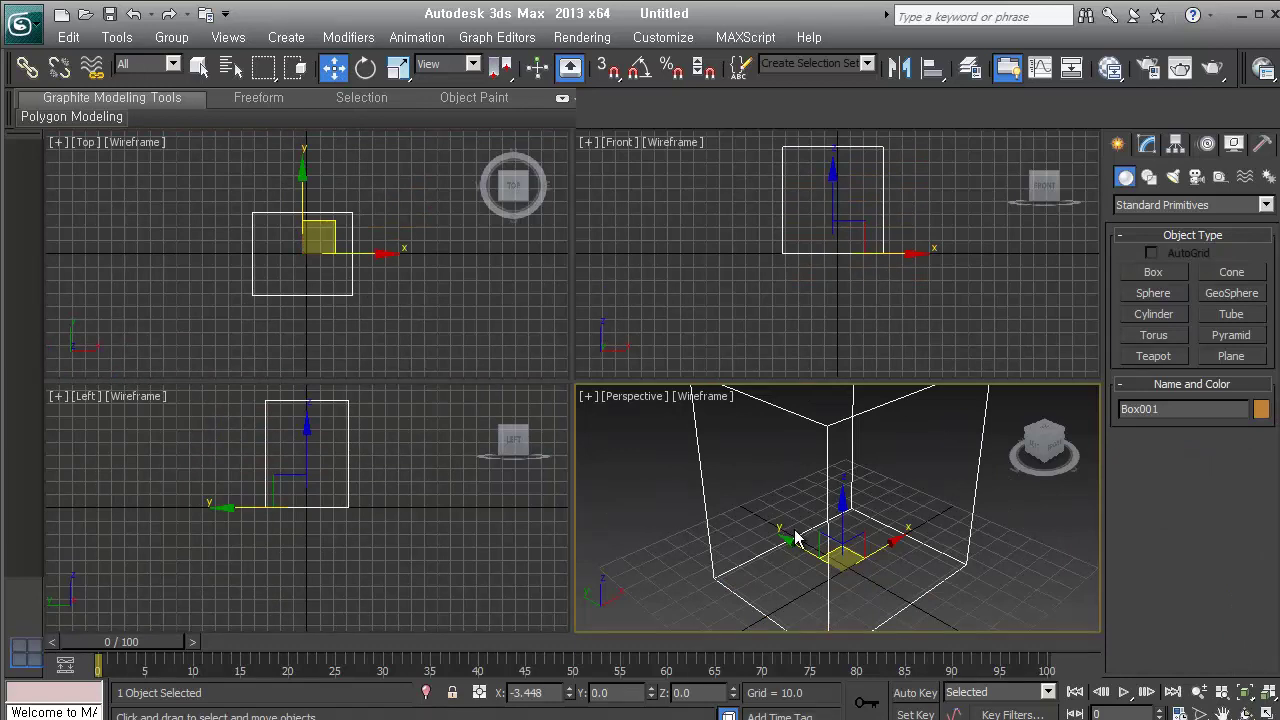
pyautogui.scroll(-6, 817, 532)
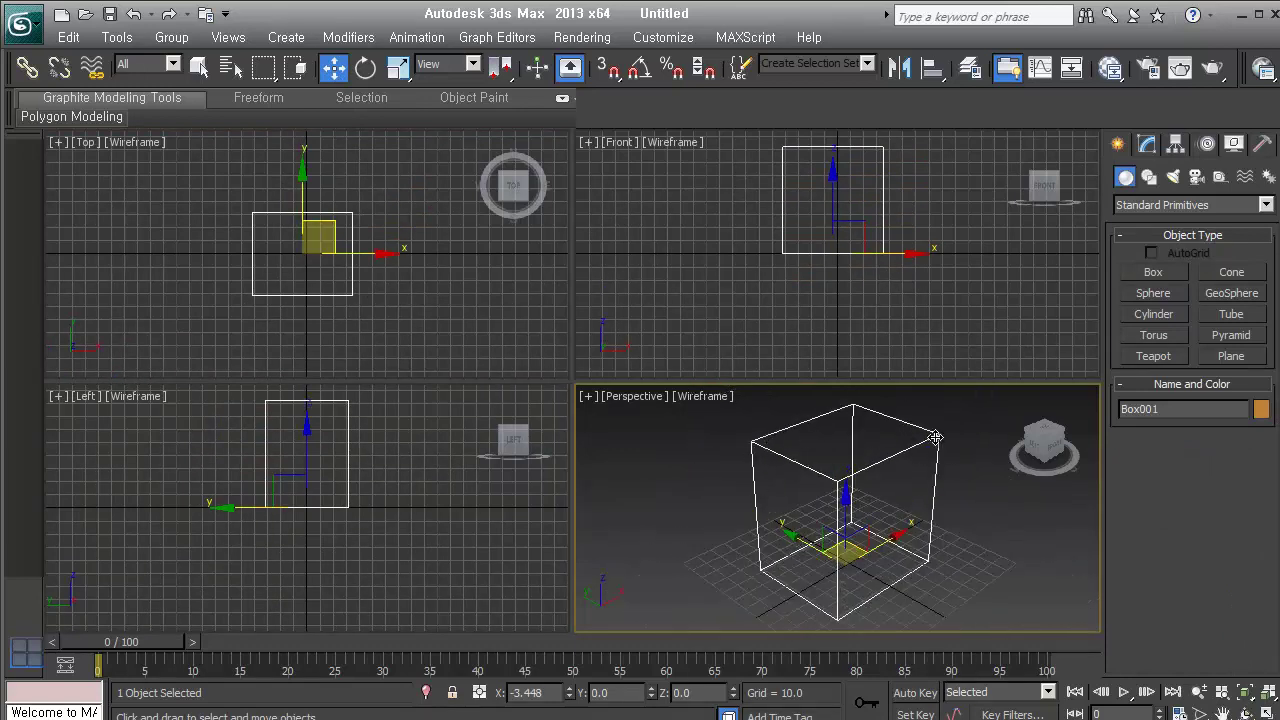
pyautogui.press('F3')
pyautogui.press('F4')
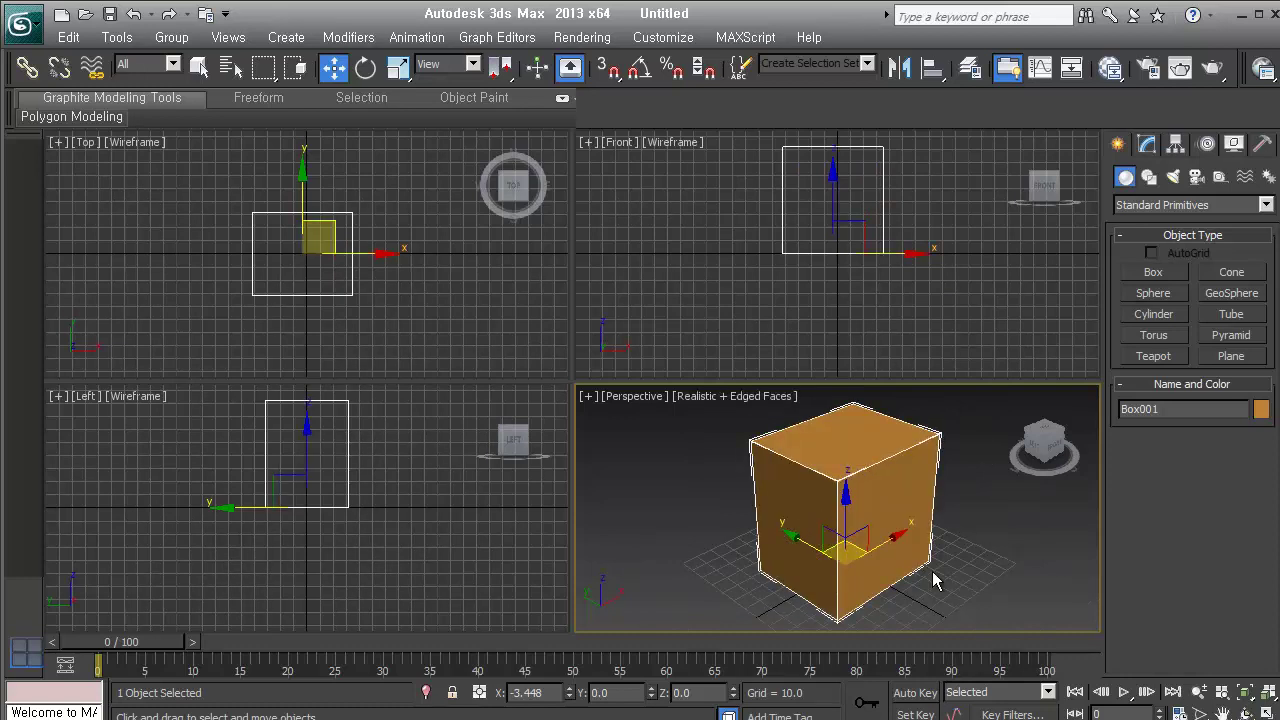
pyautogui.press('F3')
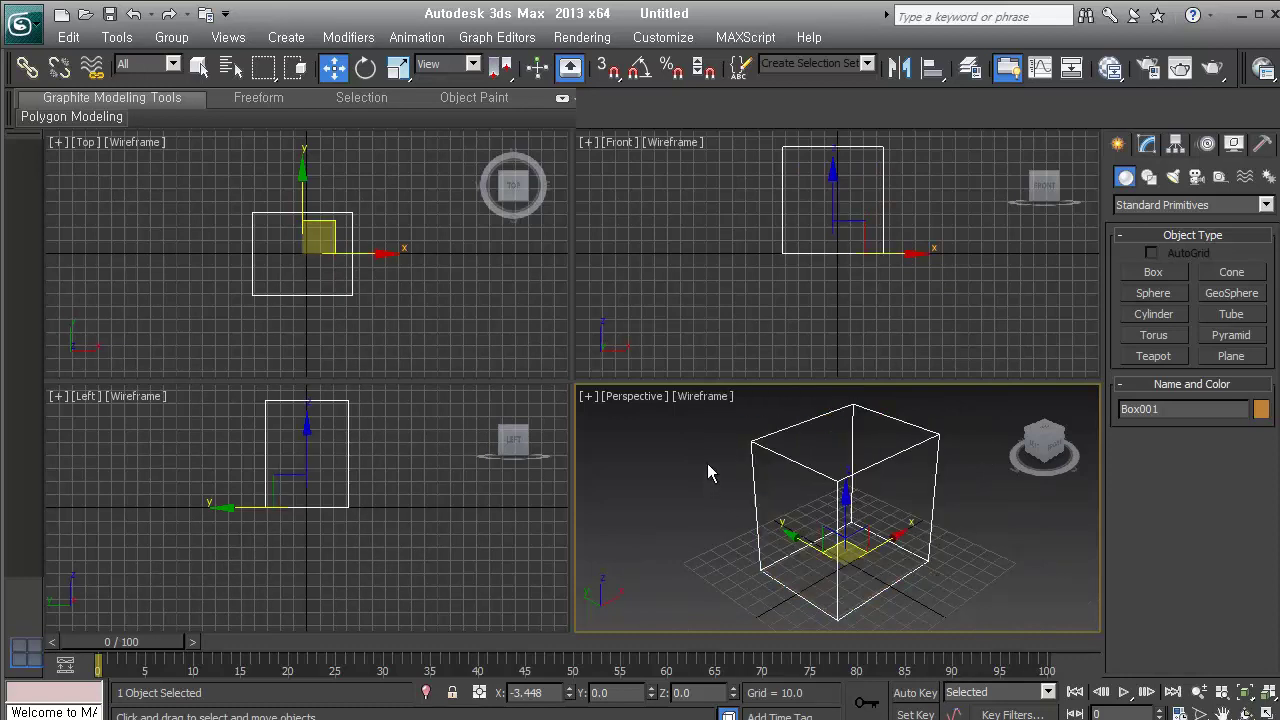
pyautogui.press('F3')
pyautogui.press('F4')
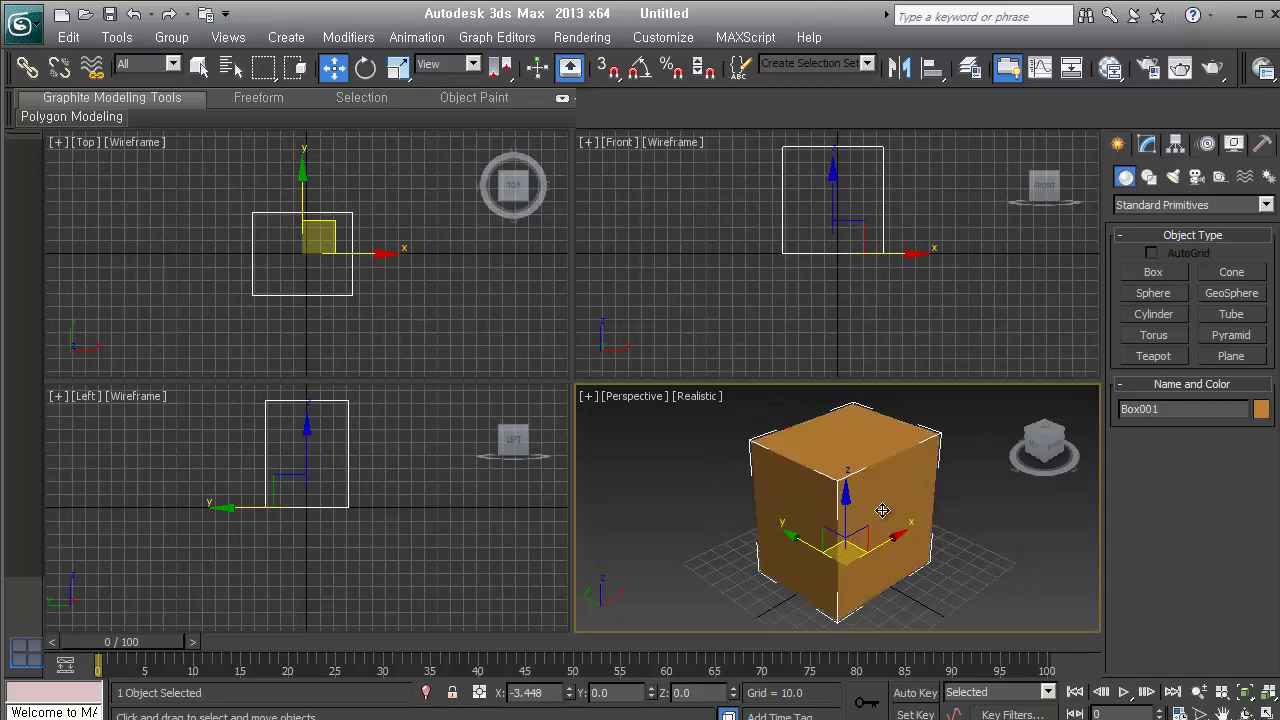
# Step: Display the Perspective view in realistic shading with edged faces and view the box from another angle
pyautogui.press('F4')
pyautogui.press('F4')
pyautogui.press('F4')
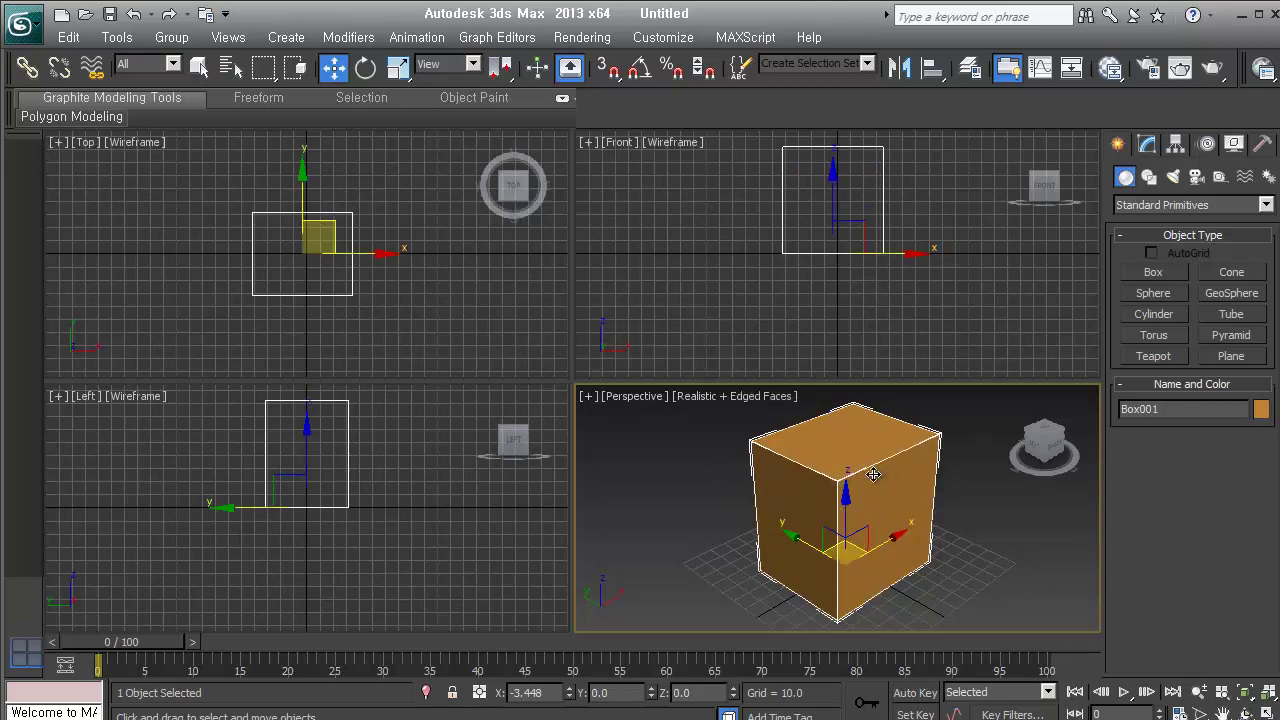
pyautogui.keyDown('alt'); pyautogui.moveTo(882, 486); pyautogui.dragTo(818, 478, button='middle'); pyautogui.keyUp('alt')
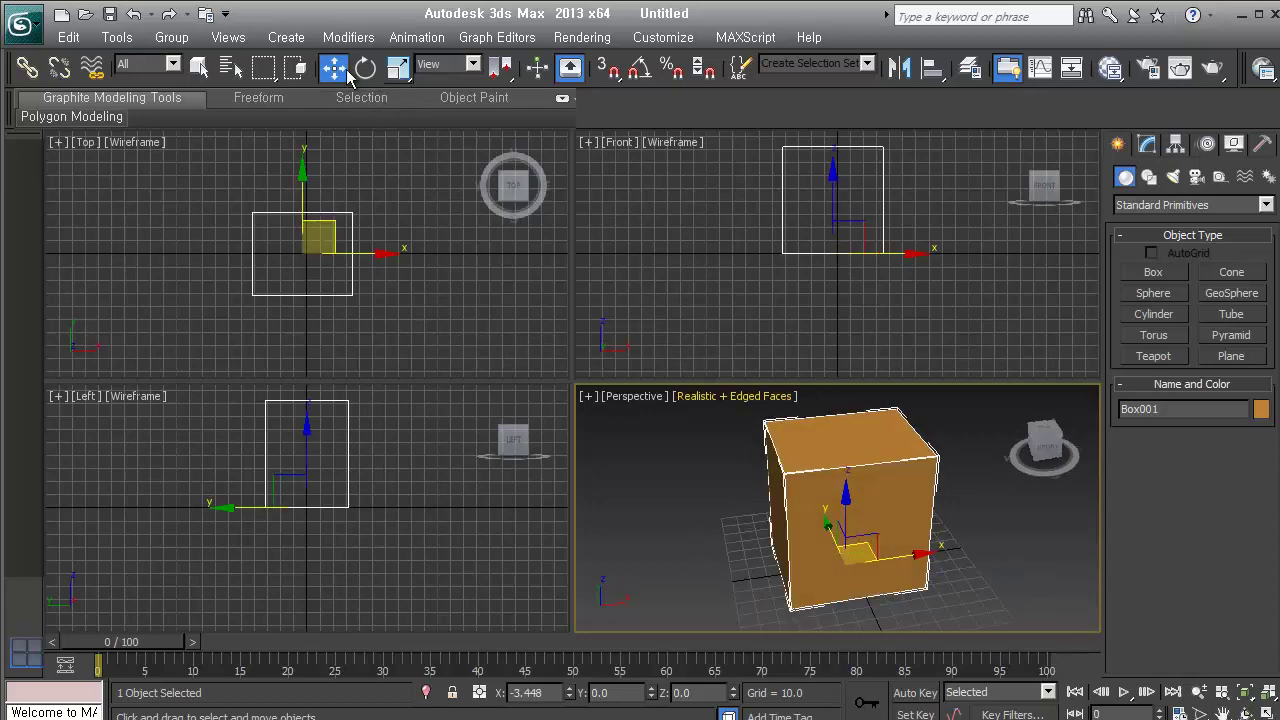
# Step: Replace the box with a new one about 76 long, 99 wide and 77 high, drawn around the origin in the Top view
pyautogui.rightClick(800, 285)
pyautogui.press('Delete')
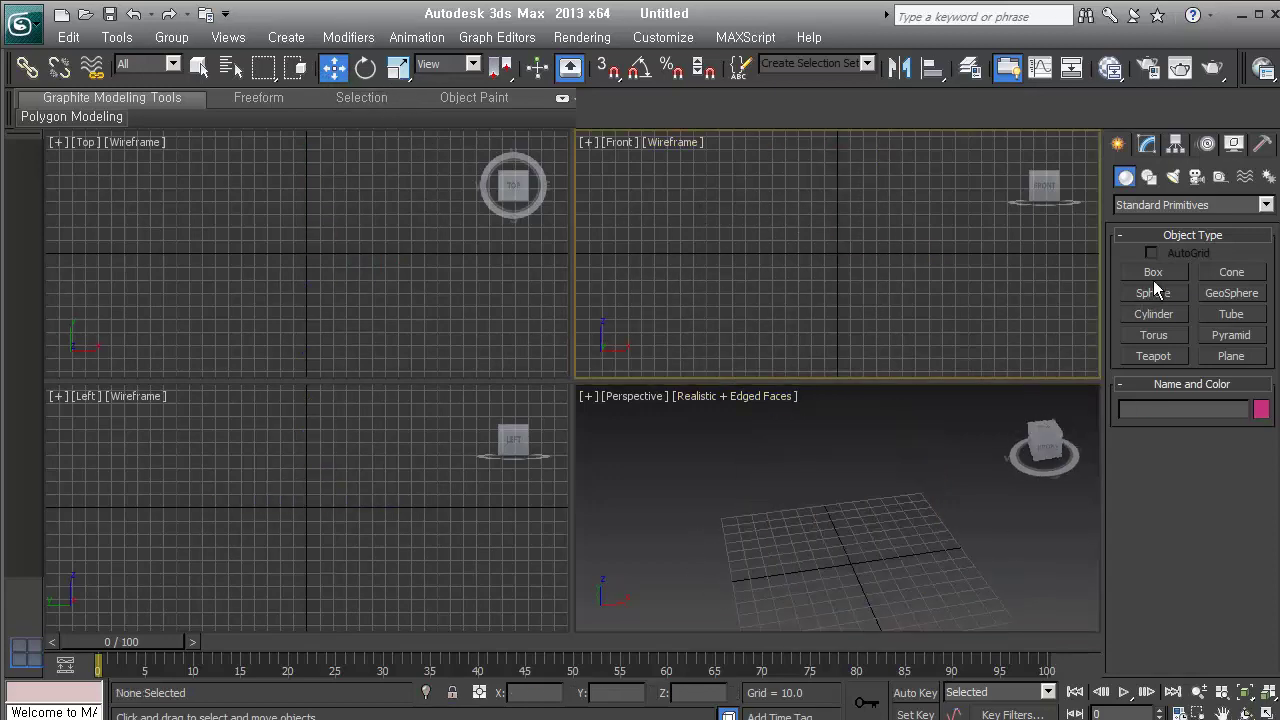
pyautogui.click(1153, 272)
pyautogui.moveTo(254, 199); pyautogui.dragTo(383, 298)
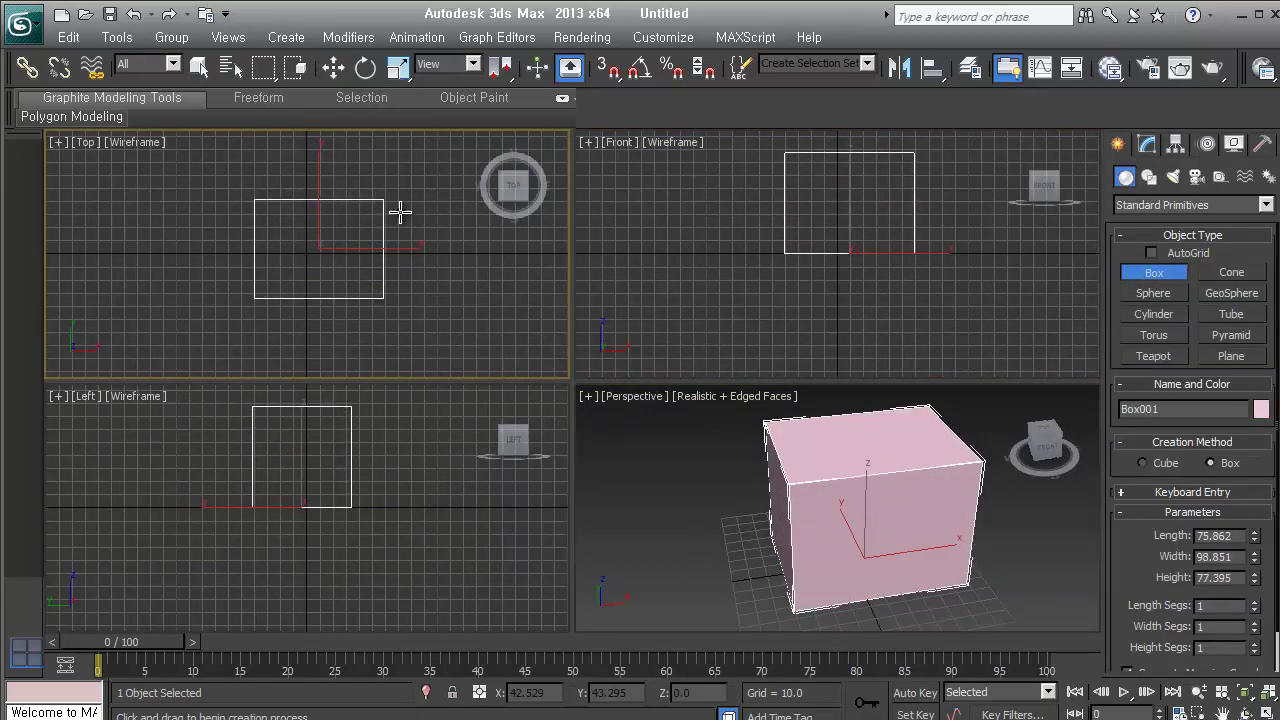
pyautogui.click(400, 209)
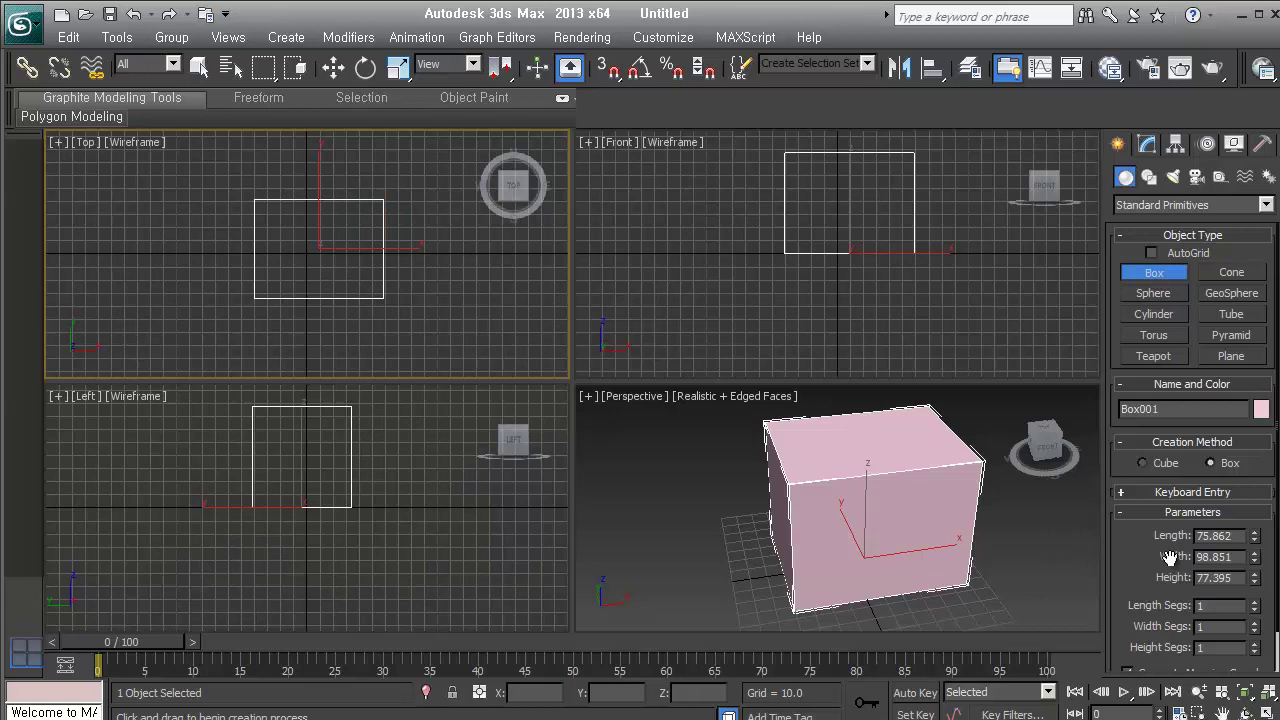
# Step: Set the new box's length, width and height to 70 each
pyautogui.doubleClick(1234, 536)
pyautogui.write('70')
pyautogui.press('Tab')
pyautogui.write('70')
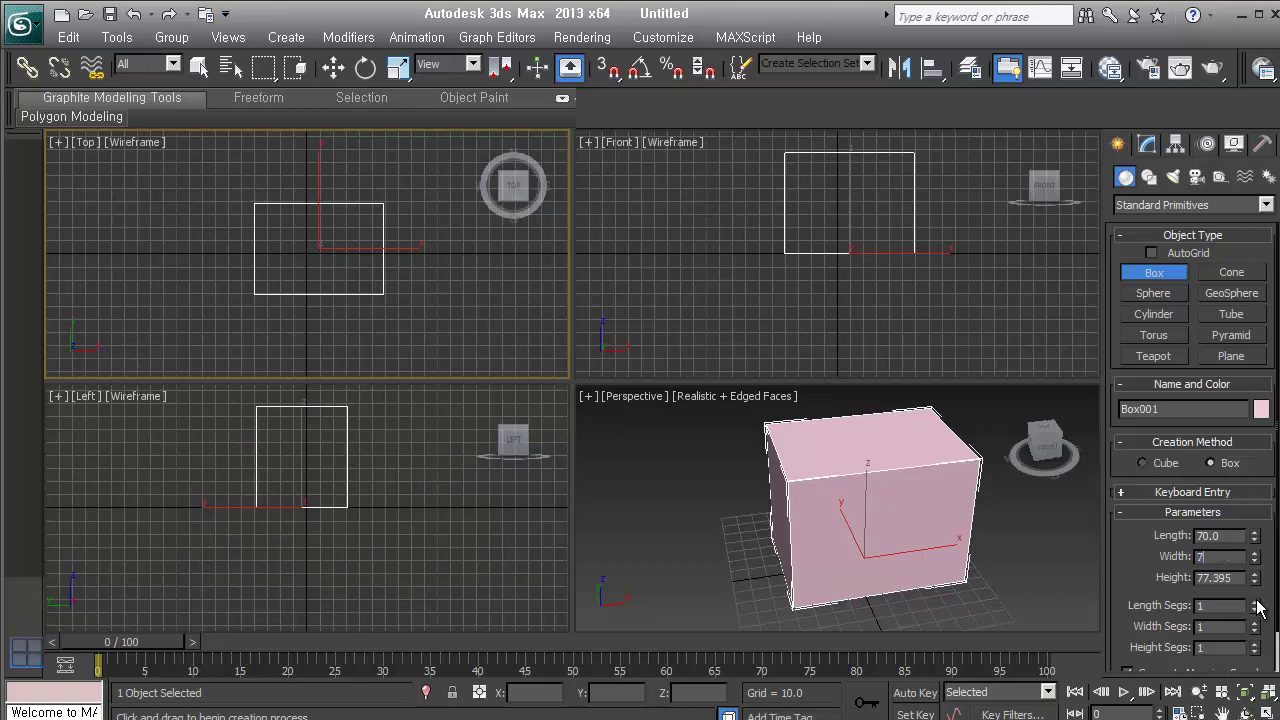
pyautogui.press('Tab')
pyautogui.write('70')
pyautogui.press('Return')
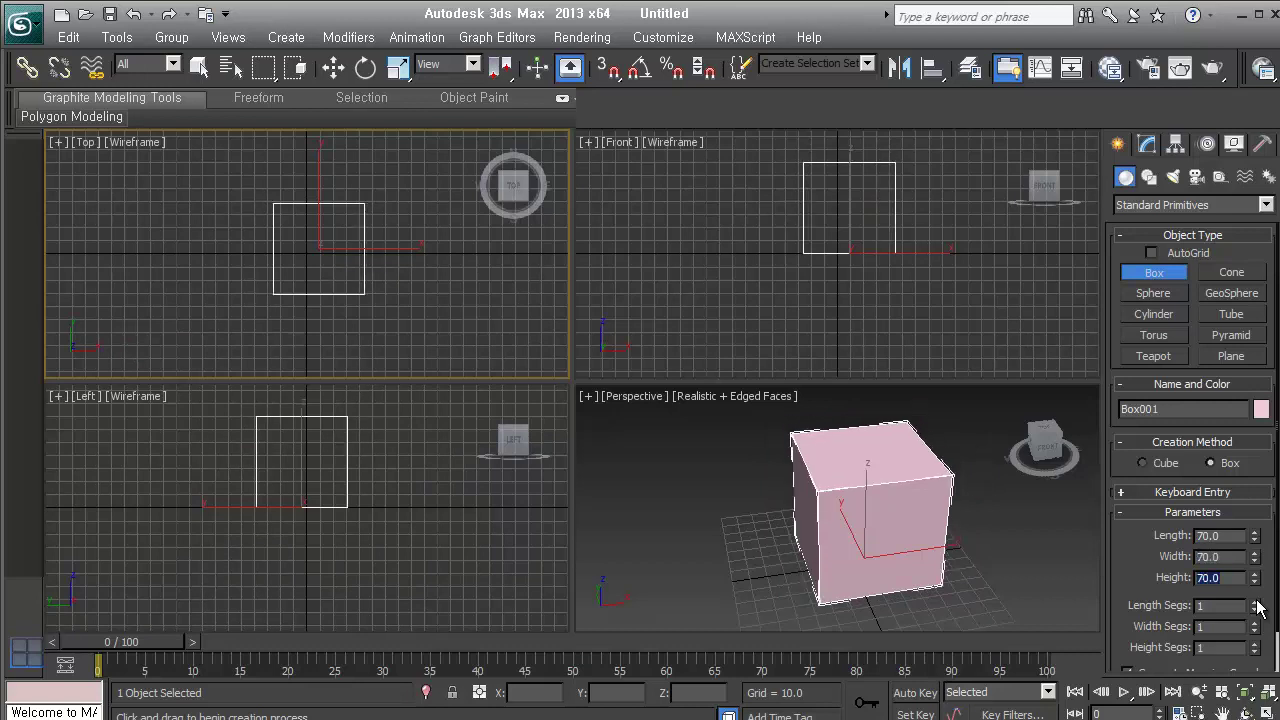
# Step: Set the box's length, width and height segments to 3 each and inspect the divisions in the Perspective view
pyautogui.moveTo(1269, 513); pyautogui.dragTo(1273, 470)
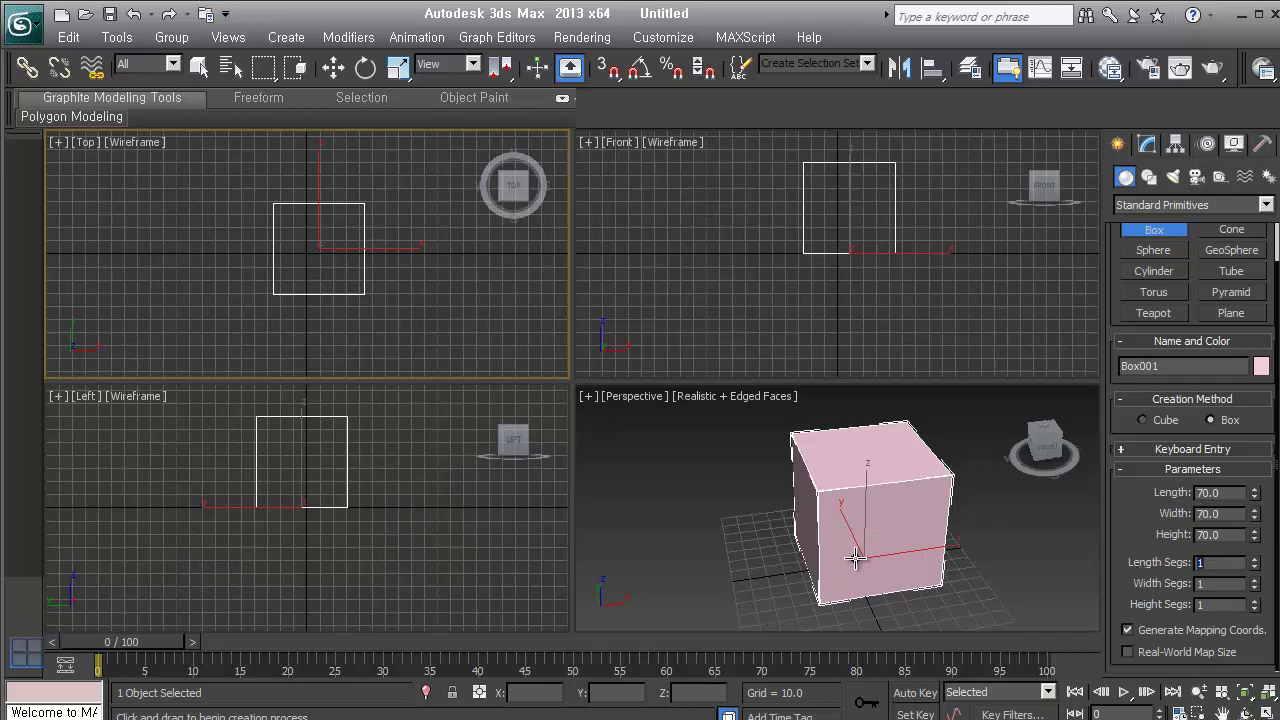
pyautogui.press('Tab')
pyautogui.write('3')
pyautogui.press('Tab')
pyautogui.write('3')
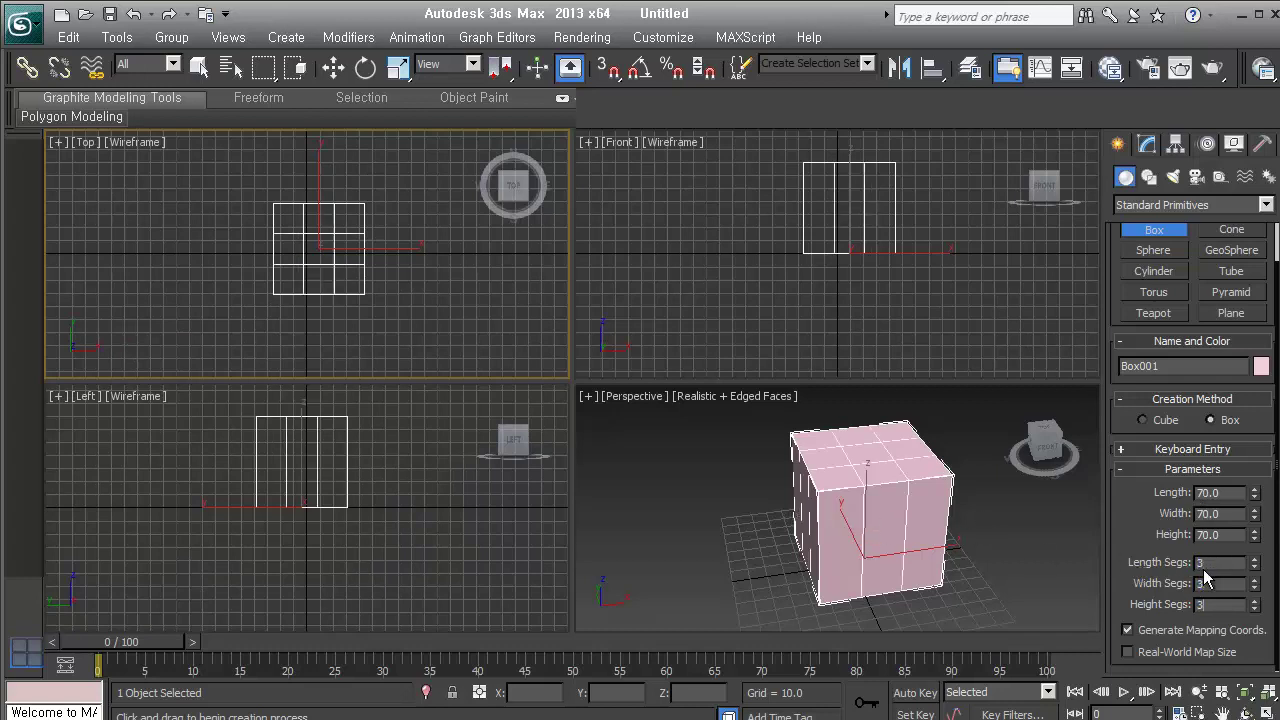
pyautogui.press('Return')
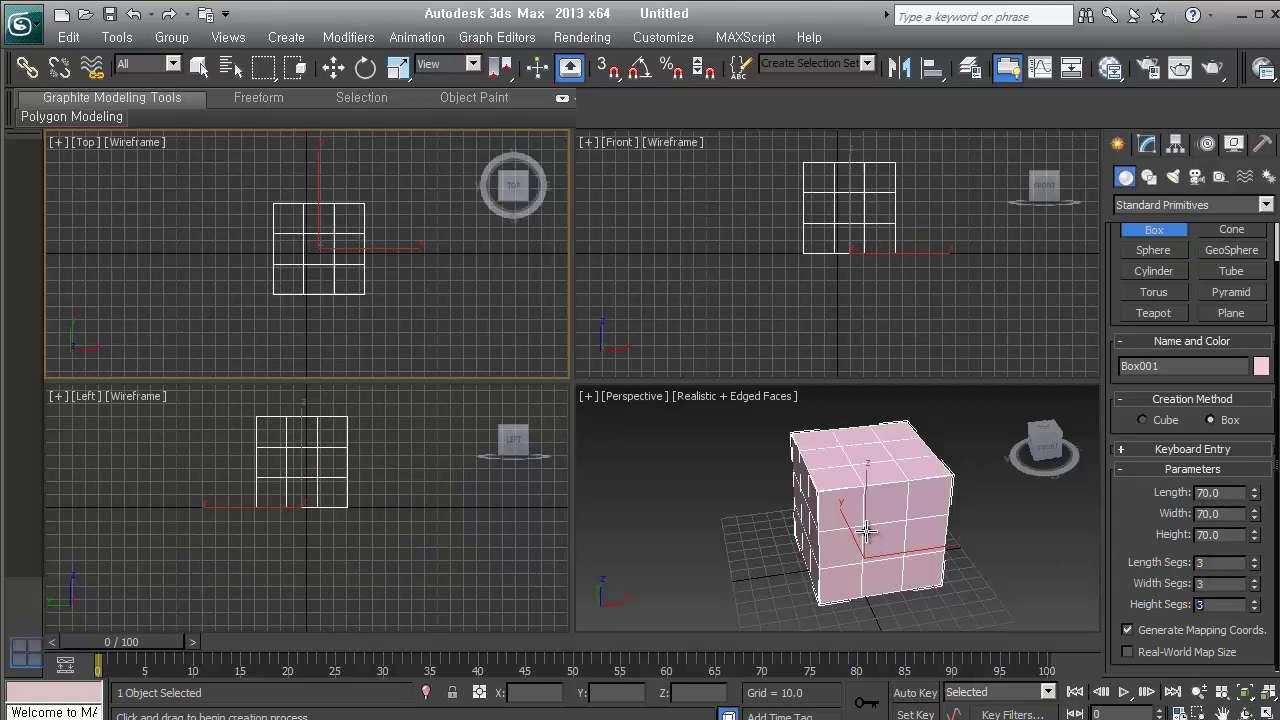
pyautogui.keyDown('alt'); pyautogui.moveTo(860, 530); pyautogui.dragTo(648, 520, button='middle'); pyautogui.keyUp('alt')
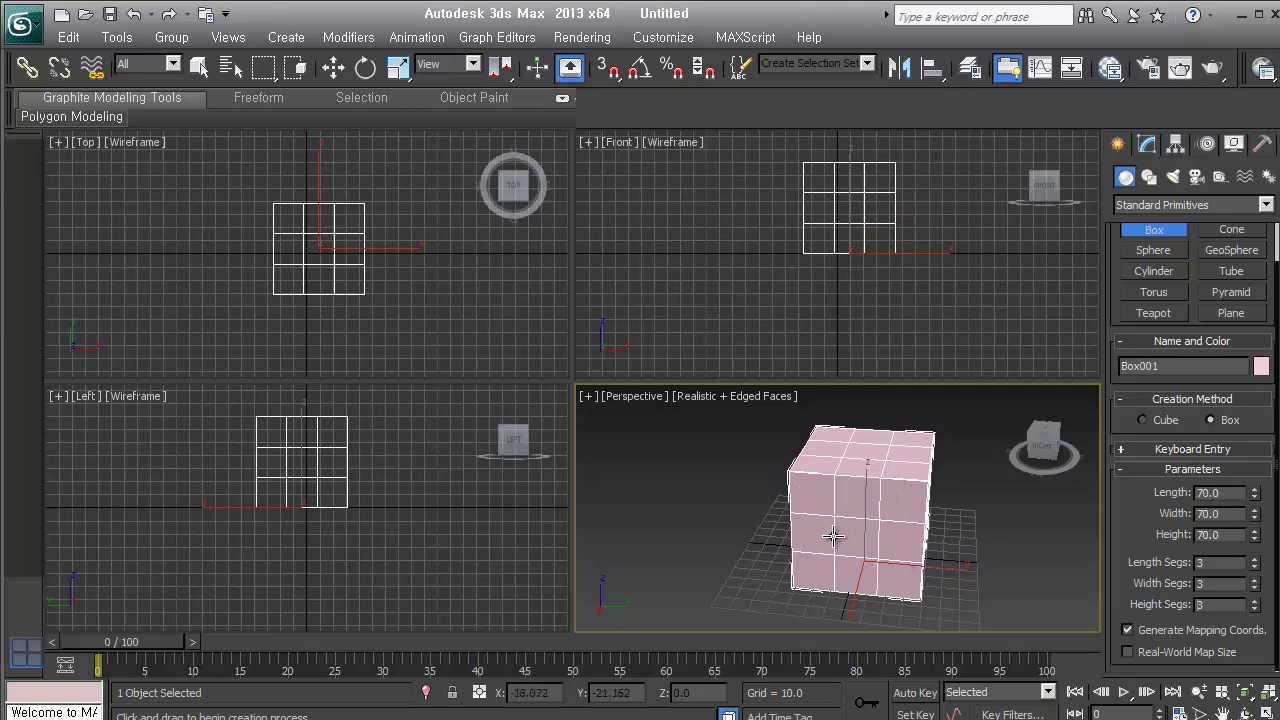
# Step: Reset the box's length, width and height segments to 1 each
pyautogui.rightClick(1255, 564)
pyautogui.rightClick(1255, 585)
pyautogui.rightClick(1255, 606)
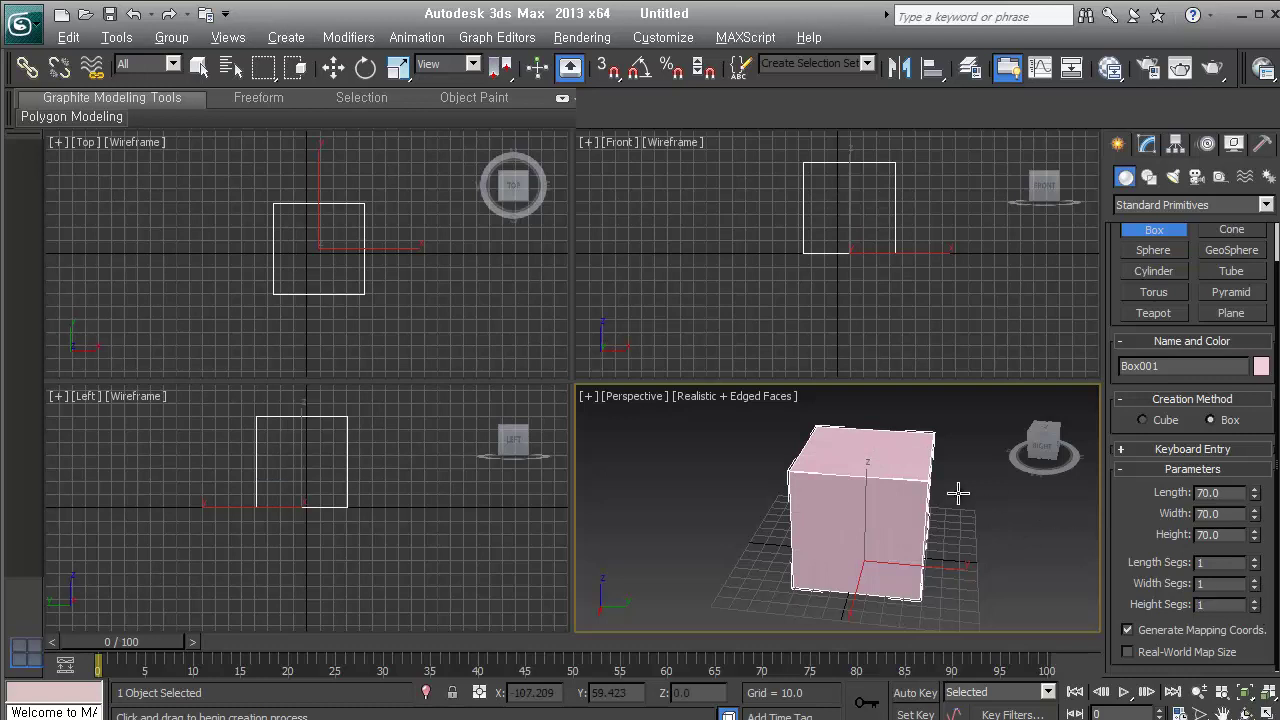
# Step: Try out the segment counts one by one, ending with 2 length, 2 width and 3 height segments
pyautogui.keyDown('alt'); pyautogui.moveTo(958, 492); pyautogui.dragTo(1000, 526, button='middle'); pyautogui.keyUp('alt')
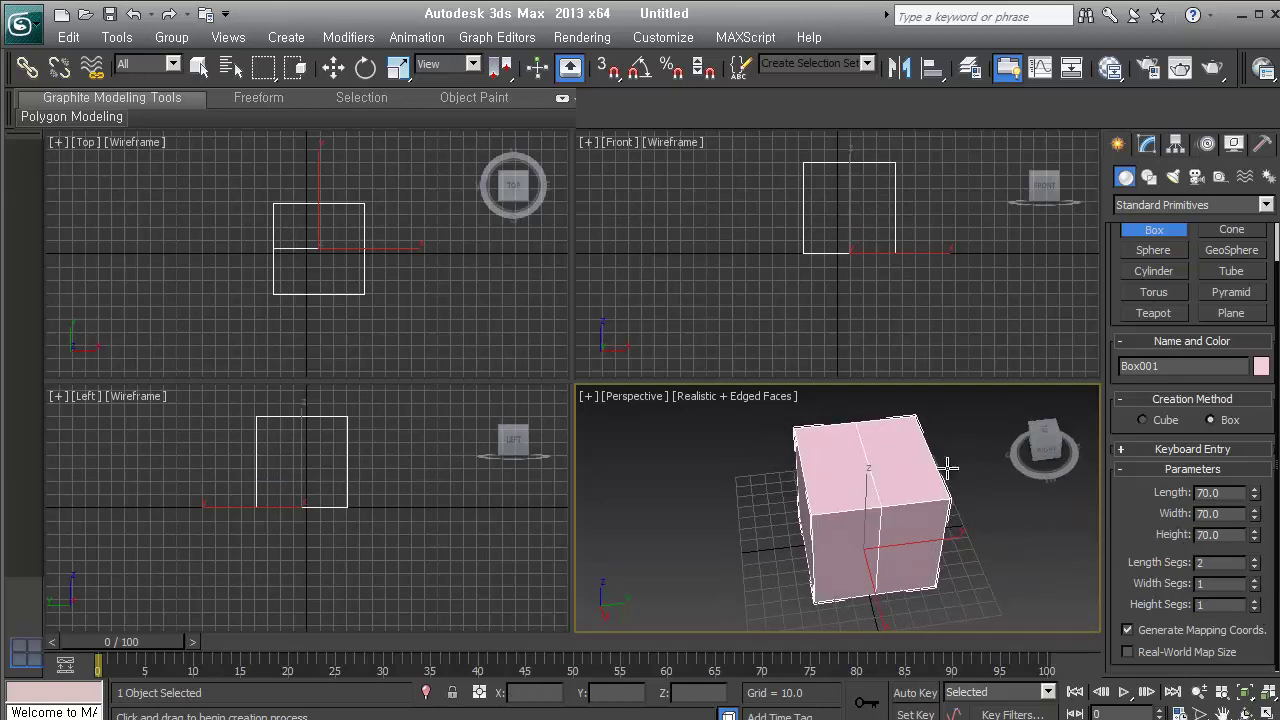
pyautogui.click(1255, 580)
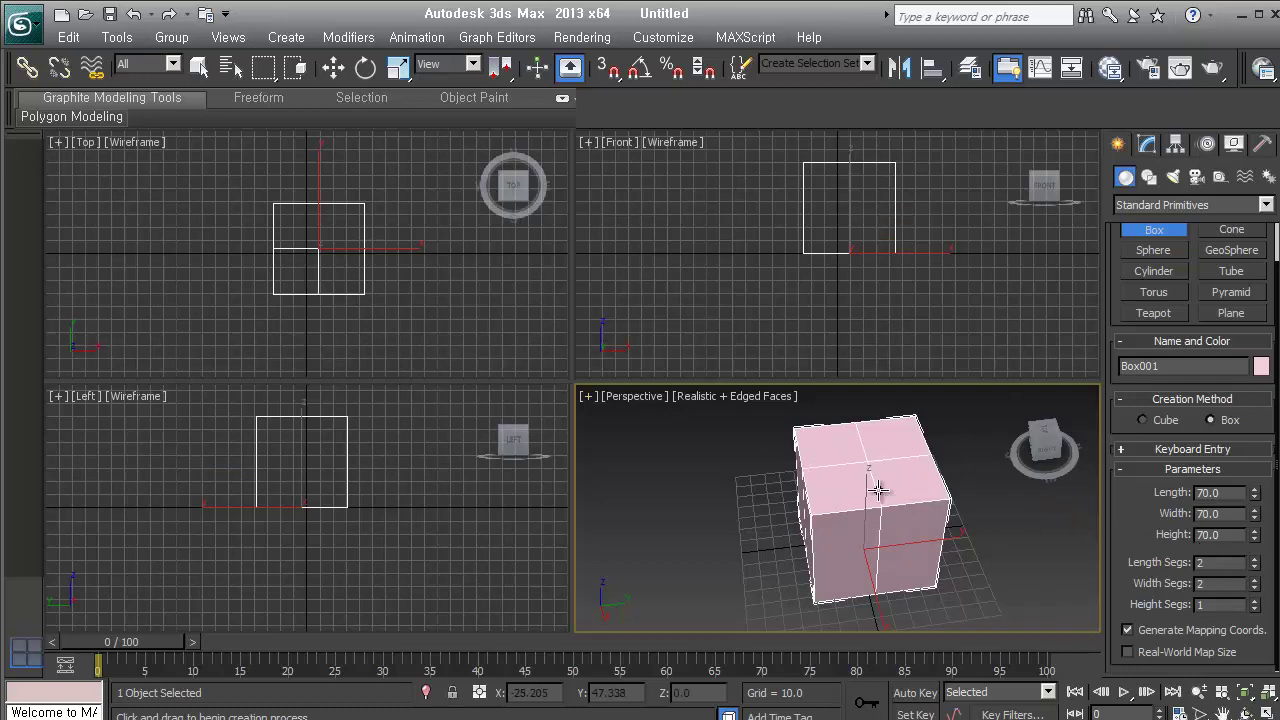
pyautogui.click(1256, 566)
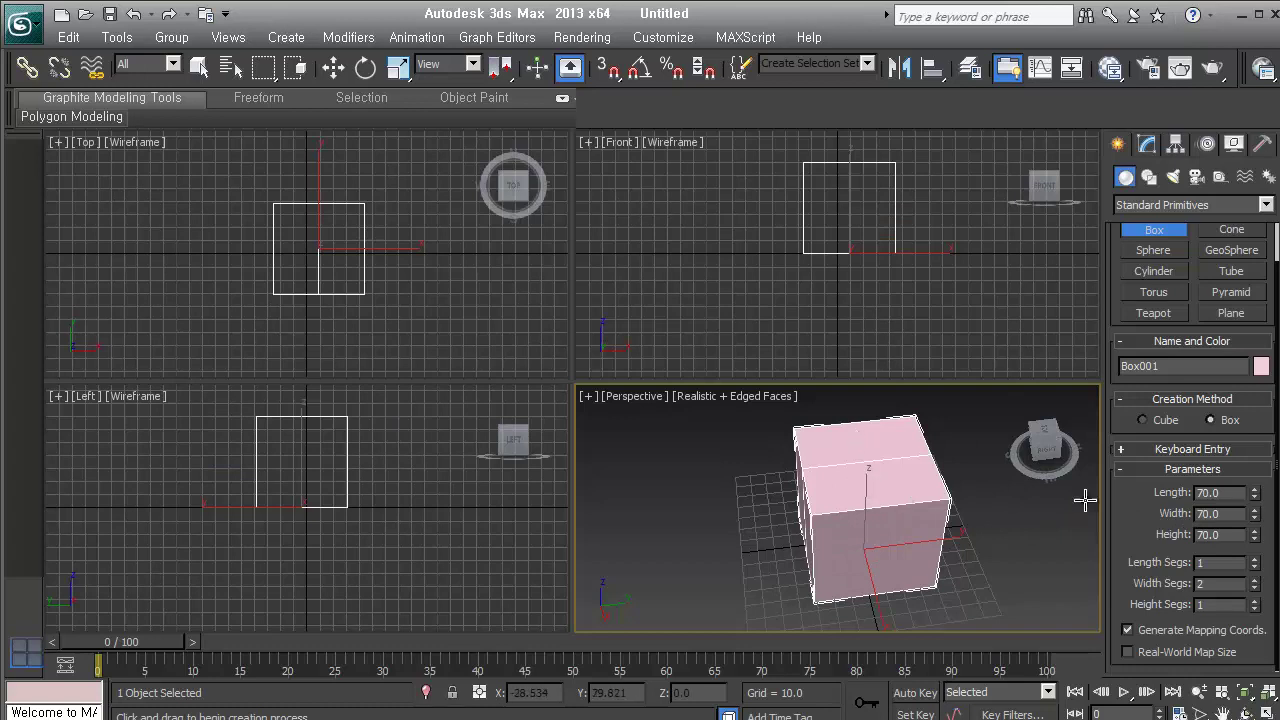
pyautogui.click(1255, 559)
pyautogui.click(1256, 601)
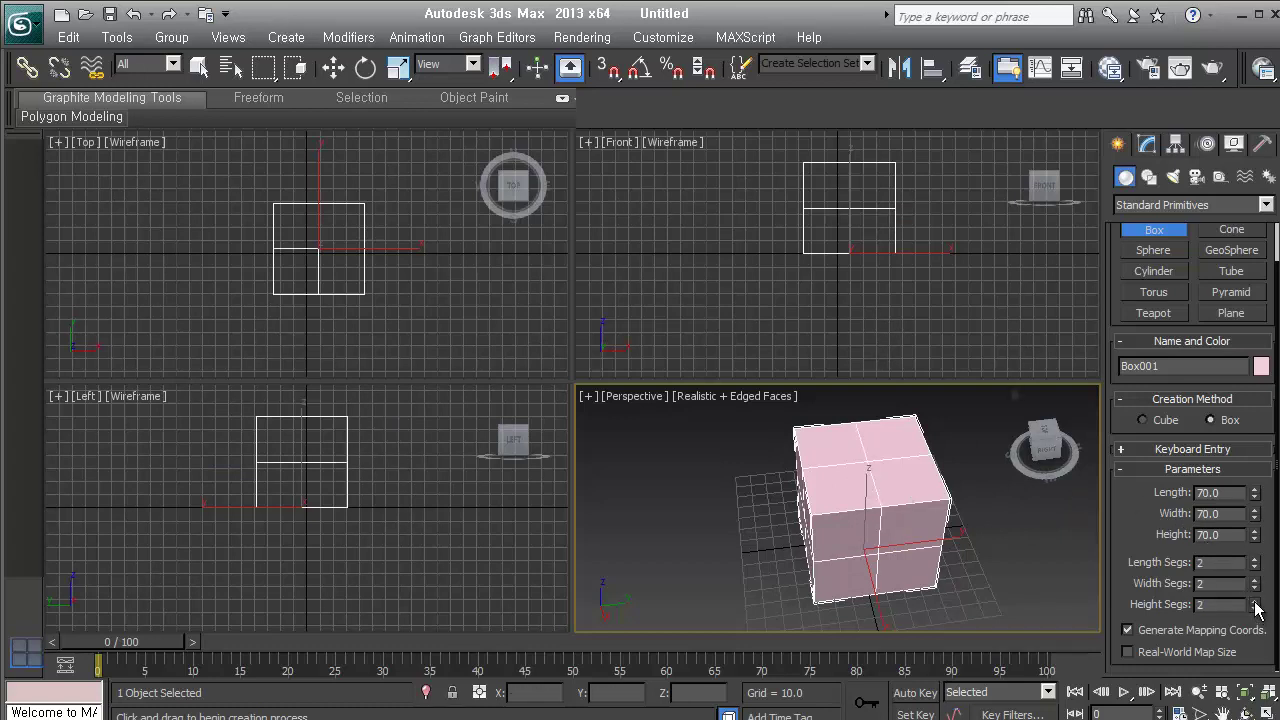
pyautogui.click(1255, 601)
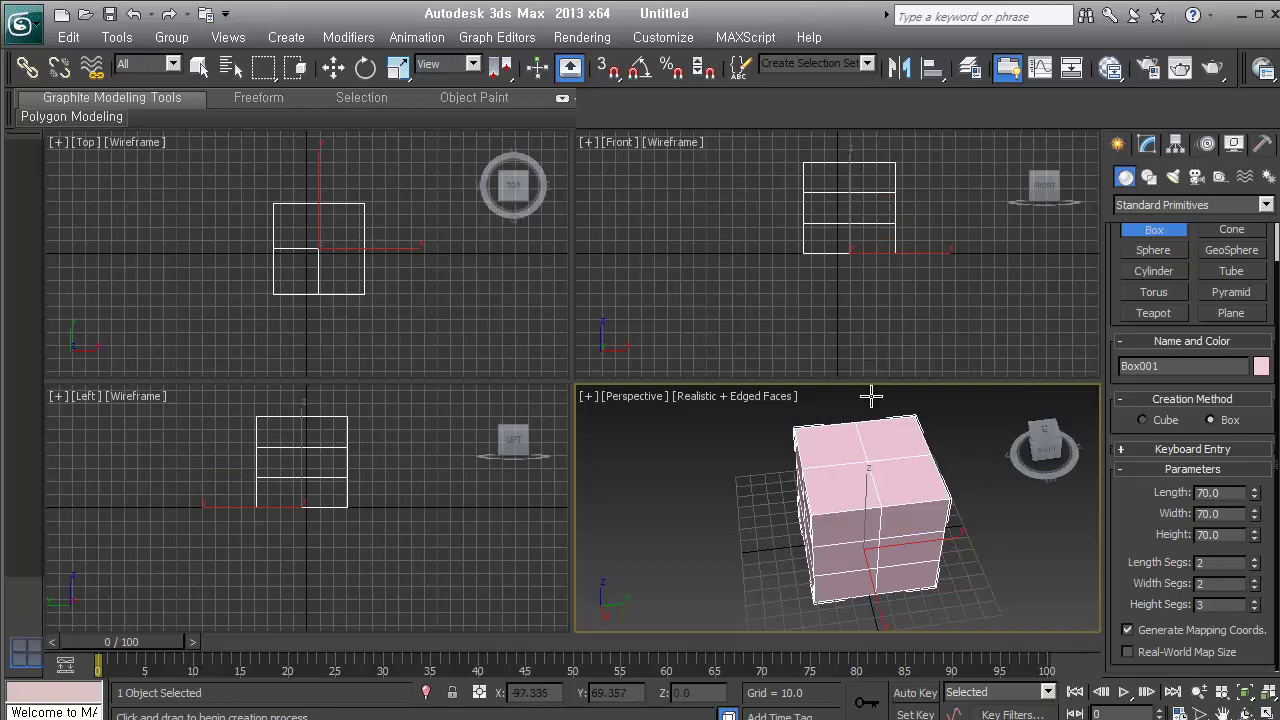
# Step: Lower all three segment counts of the box back to 1
pyautogui.click(1255, 566)
pyautogui.click(1255, 587)
pyautogui.click(1255, 608)
pyautogui.click(1255, 608)
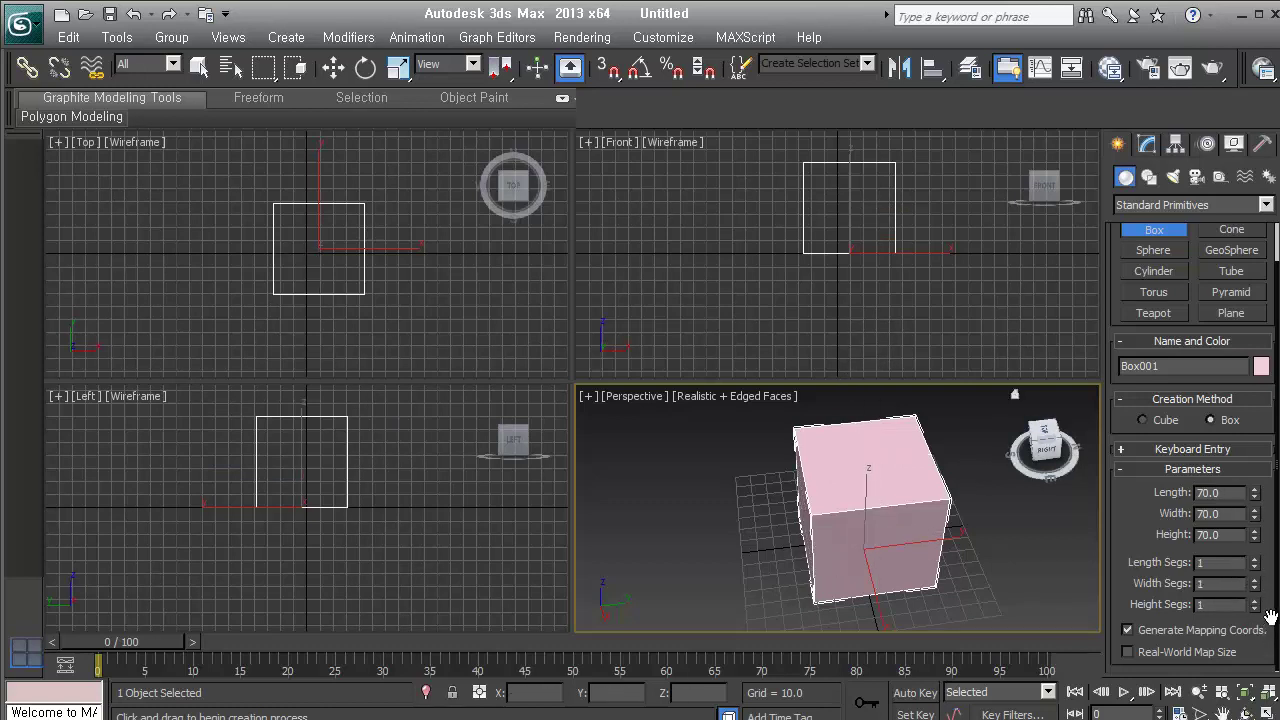
# Step: Finish box creation, reopen the box's parameters for modification and set its length, width and height segments to 3 each
pyautogui.click(335, 70)
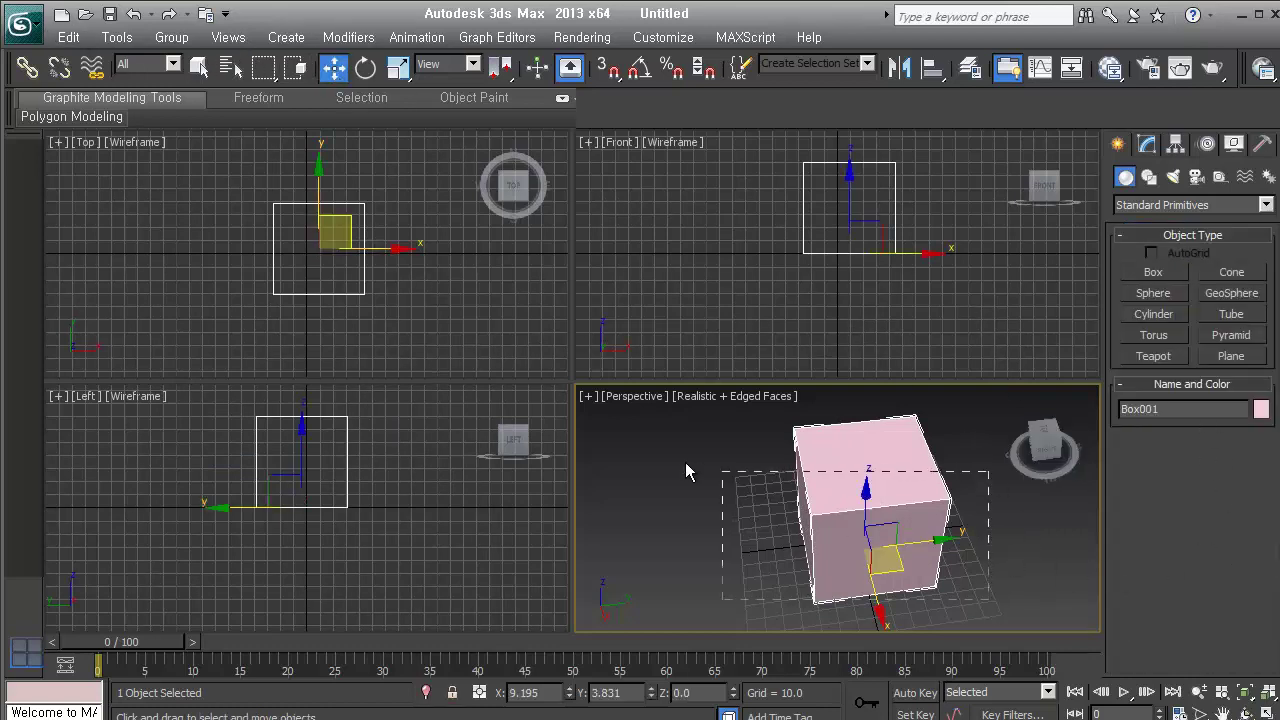
pyautogui.click(1147, 145)
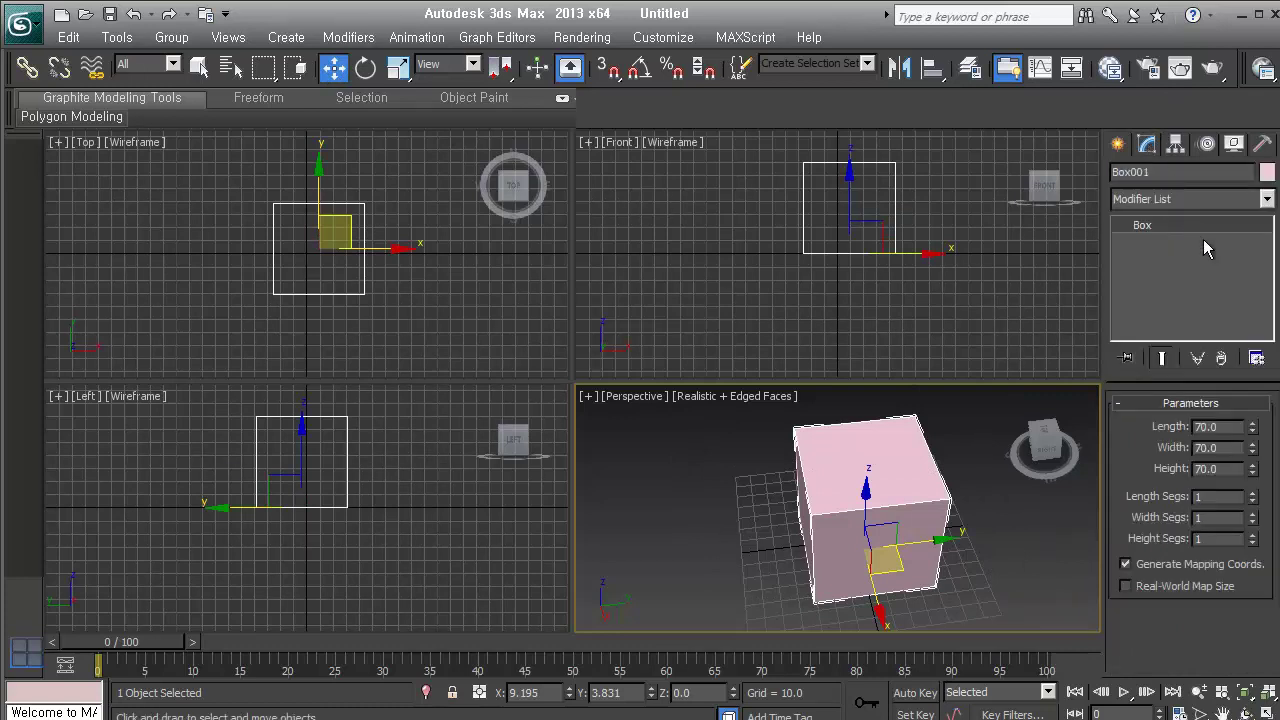
pyautogui.moveTo(1253, 496); pyautogui.dragTo(1260, 589)
pyautogui.press('Tab')
pyautogui.write('3')
pyautogui.press('Tab')
pyautogui.write('3')
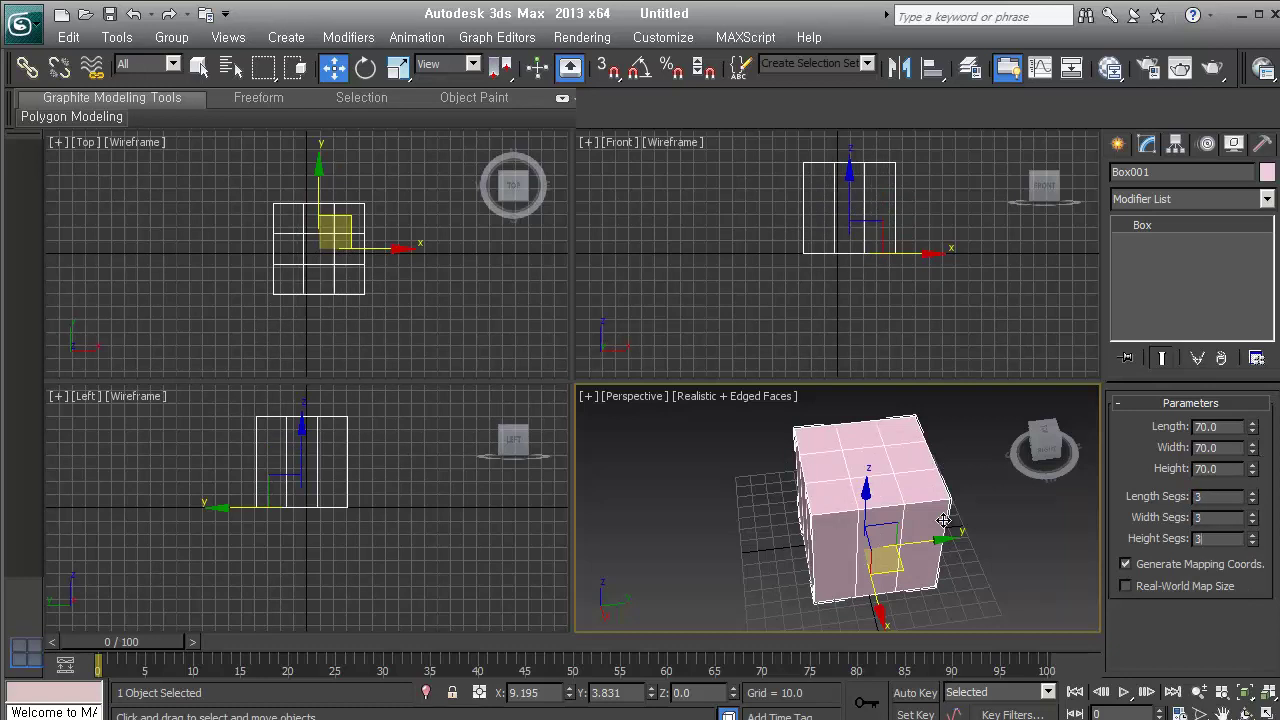
pyautogui.press('Return')
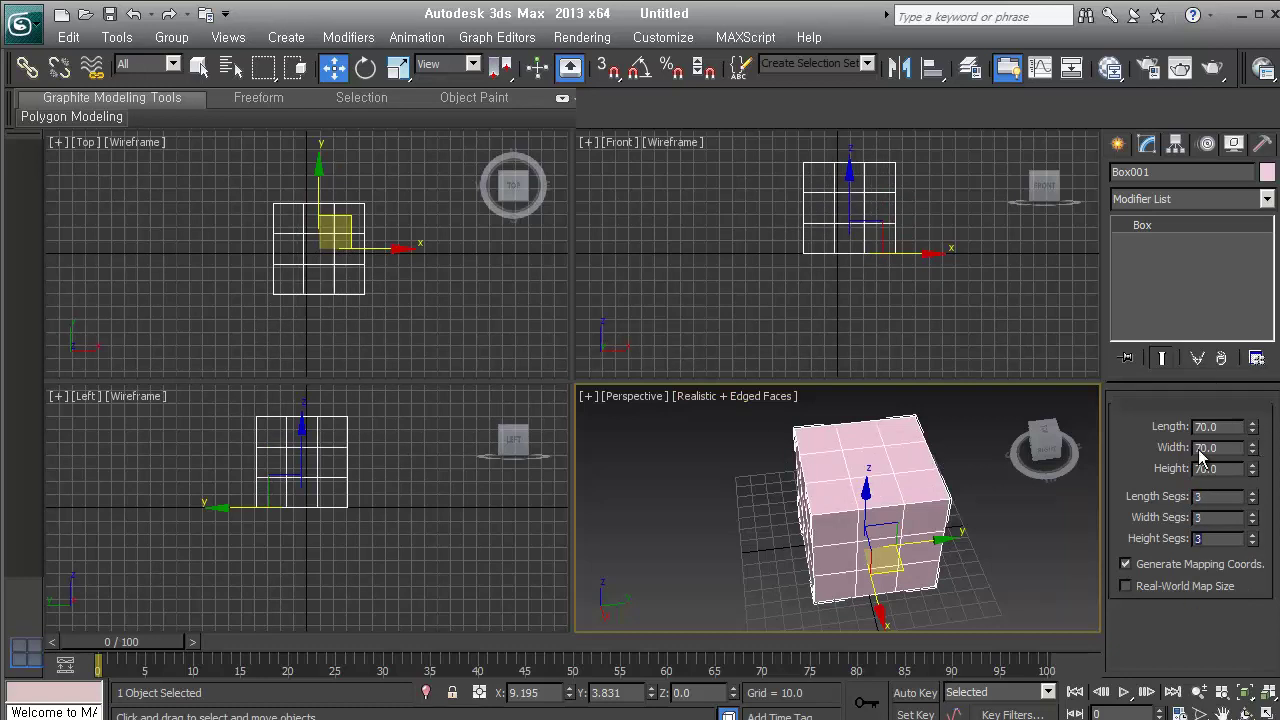
# Step: Deselect the box in the Top view and reselect it with a selection window in the Perspective view
pyautogui.rightClick(376, 340)
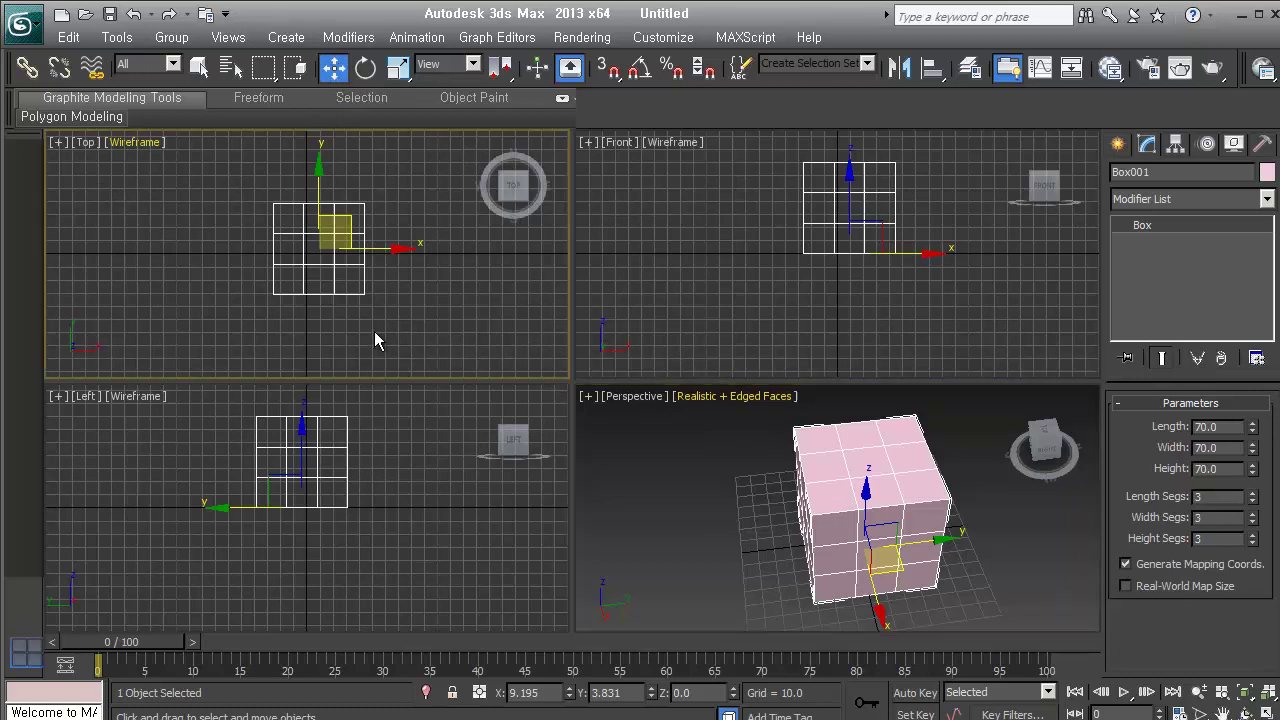
pyautogui.moveTo(394, 349); pyautogui.dragTo(197, 204)
pyautogui.click(197, 204)
pyautogui.moveTo(737, 428); pyautogui.dragTo(981, 571)
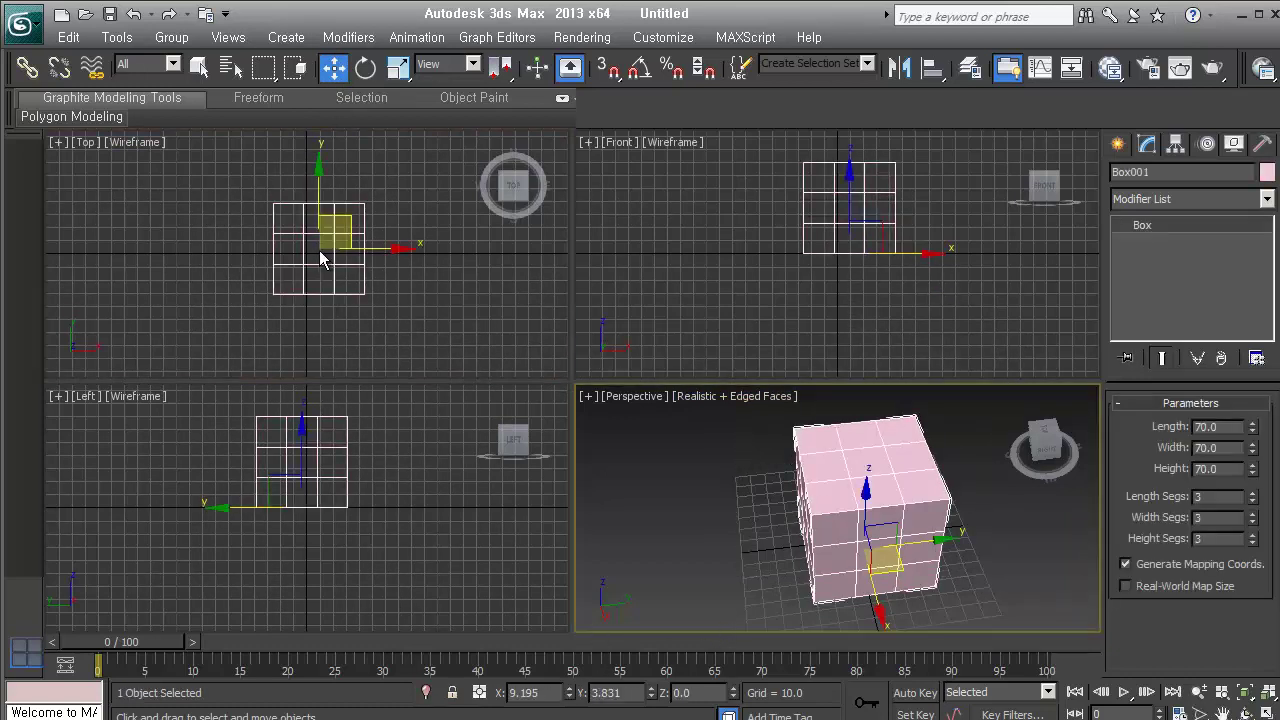
# Step: Center the box on the origin by setting its X and Y positions to 0
pyautogui.rightClick(568, 697)
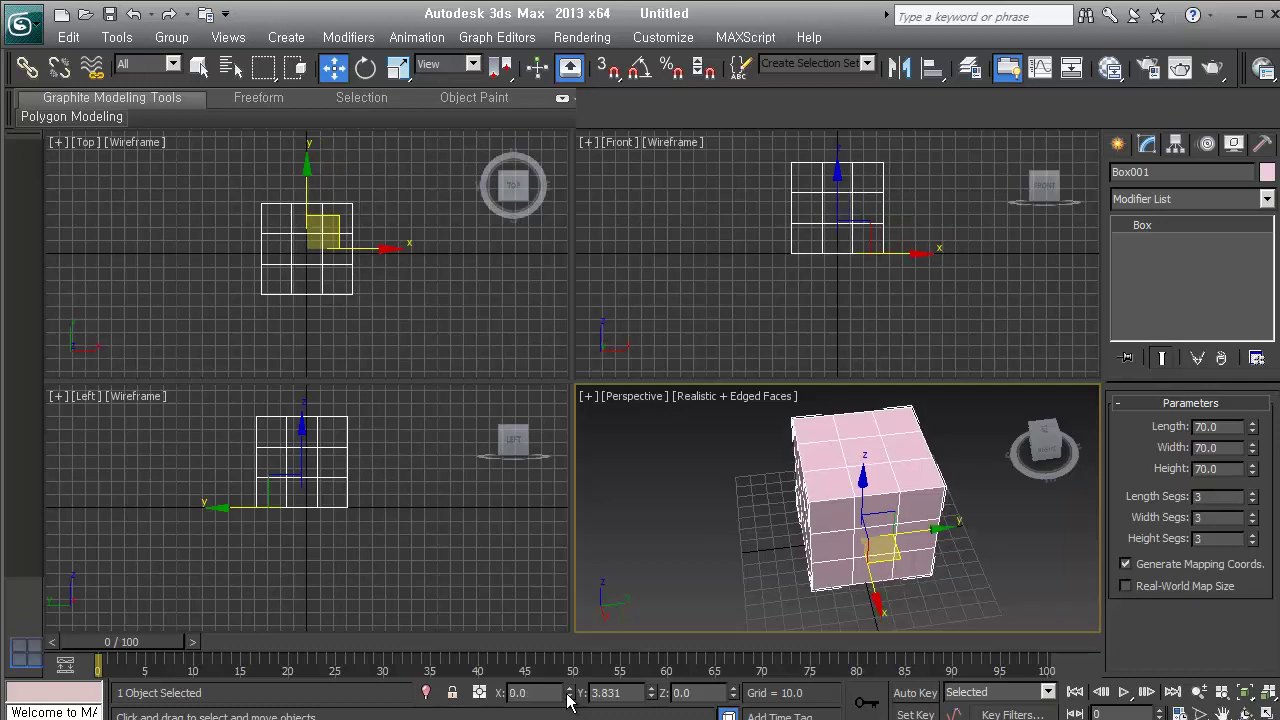
pyautogui.rightClick(651, 697)
pyautogui.moveTo(977, 589); pyautogui.dragTo(739, 482)
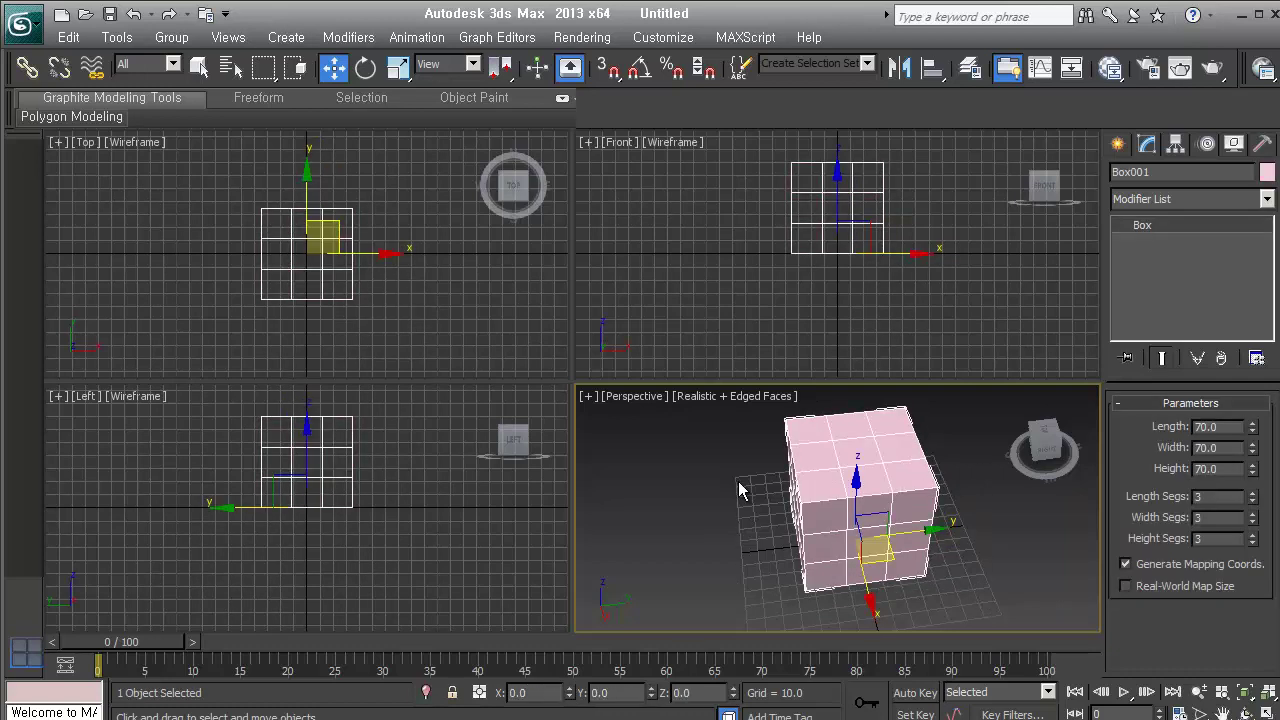
# Step: Move the box to about X 73, Y -48 in the Top view, and reset its X and Y positions to 0
pyautogui.click(336, 230)
pyautogui.moveTo(335, 218); pyautogui.dragTo(430, 280)
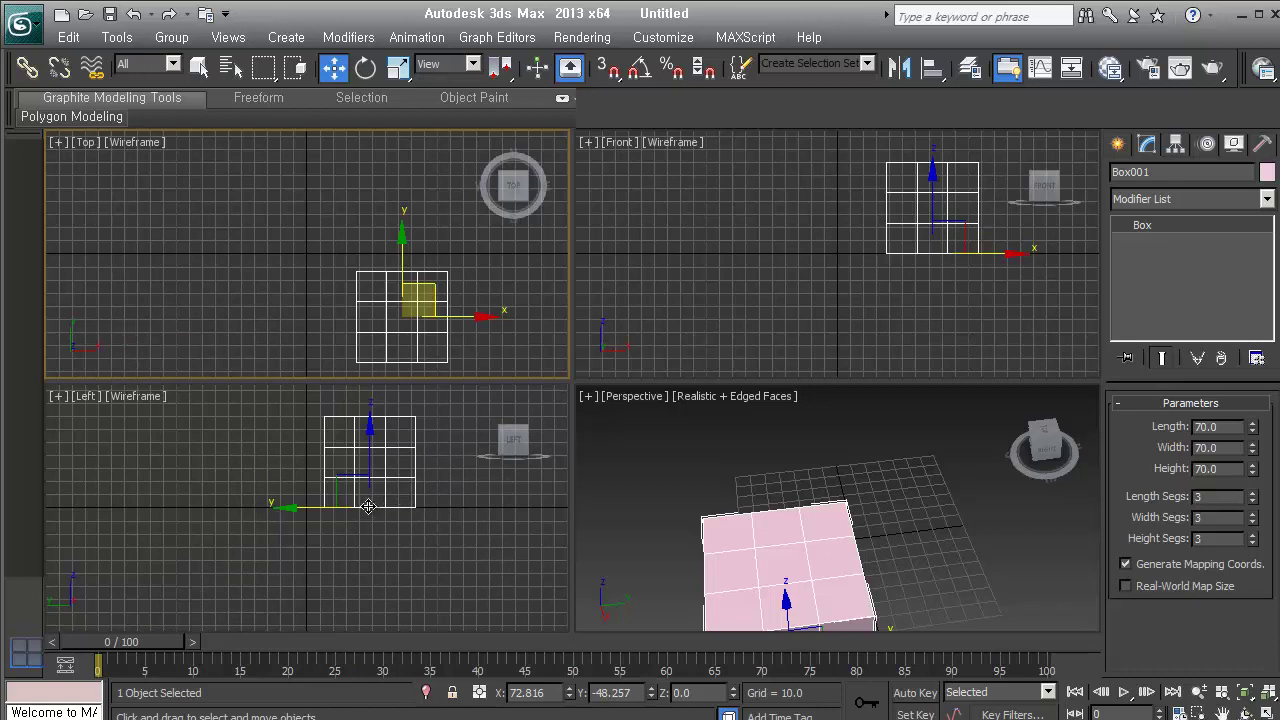
pyautogui.rightClick(563, 692)
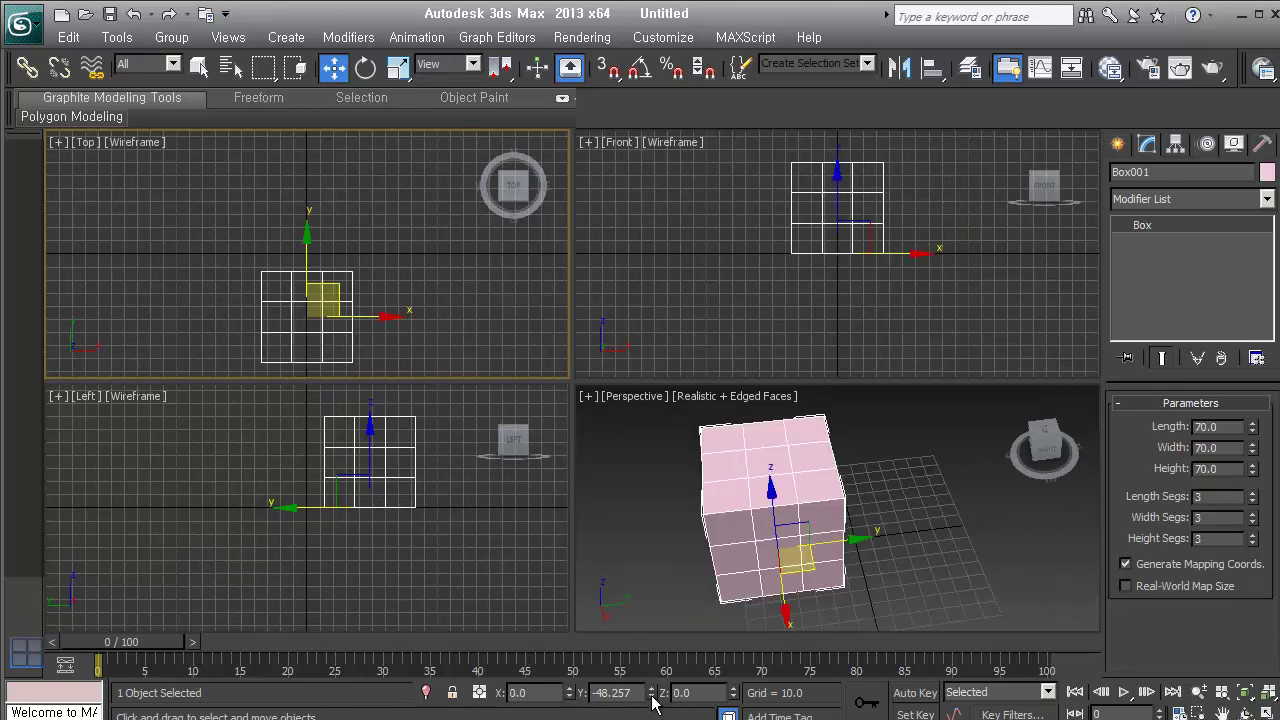
pyautogui.rightClick(651, 693)
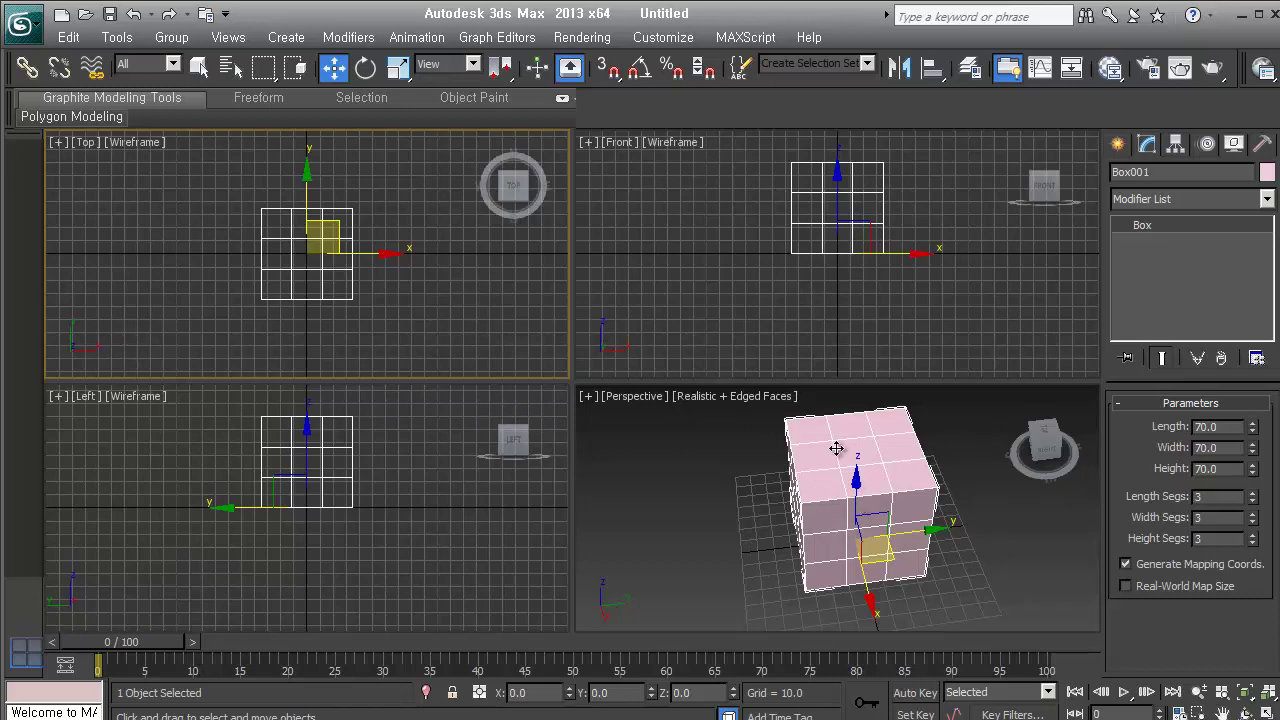
# Step: Move the box to about X 90, Y -54, and zero its absolute X and Y with Move Transform Type-In
pyautogui.moveTo(332, 223); pyautogui.dragTo(450, 292)
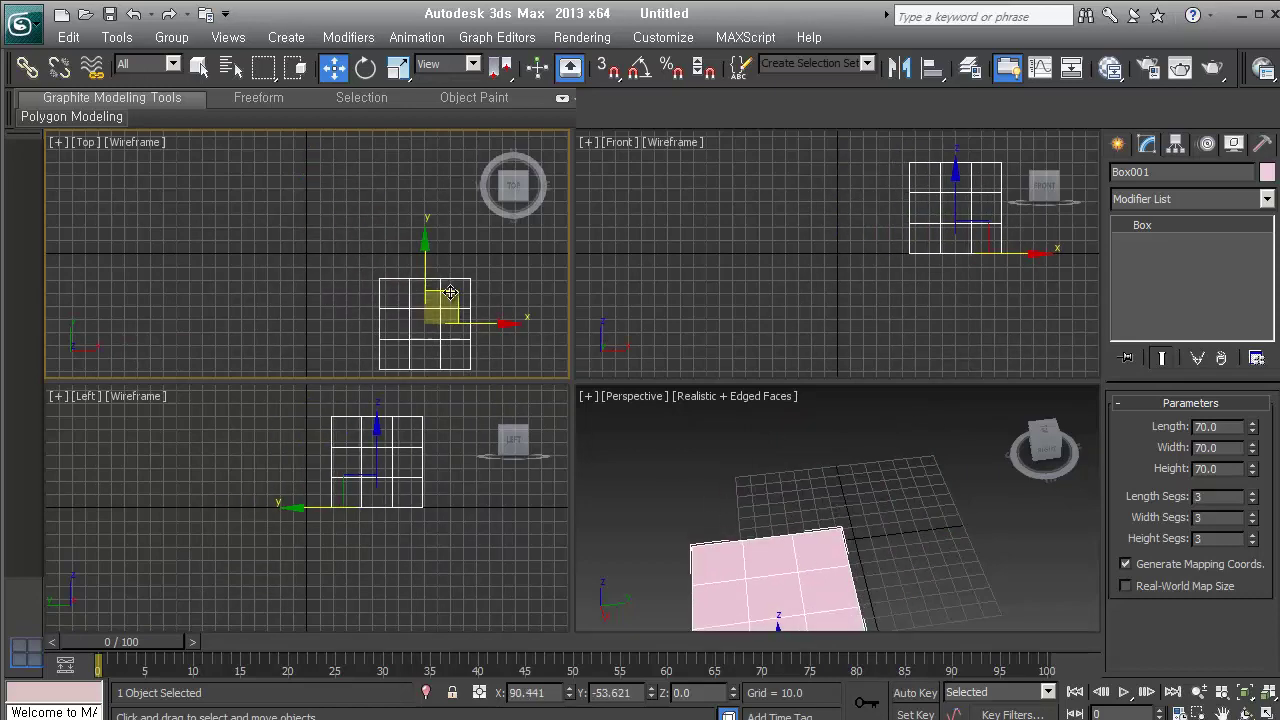
pyautogui.press('F12')
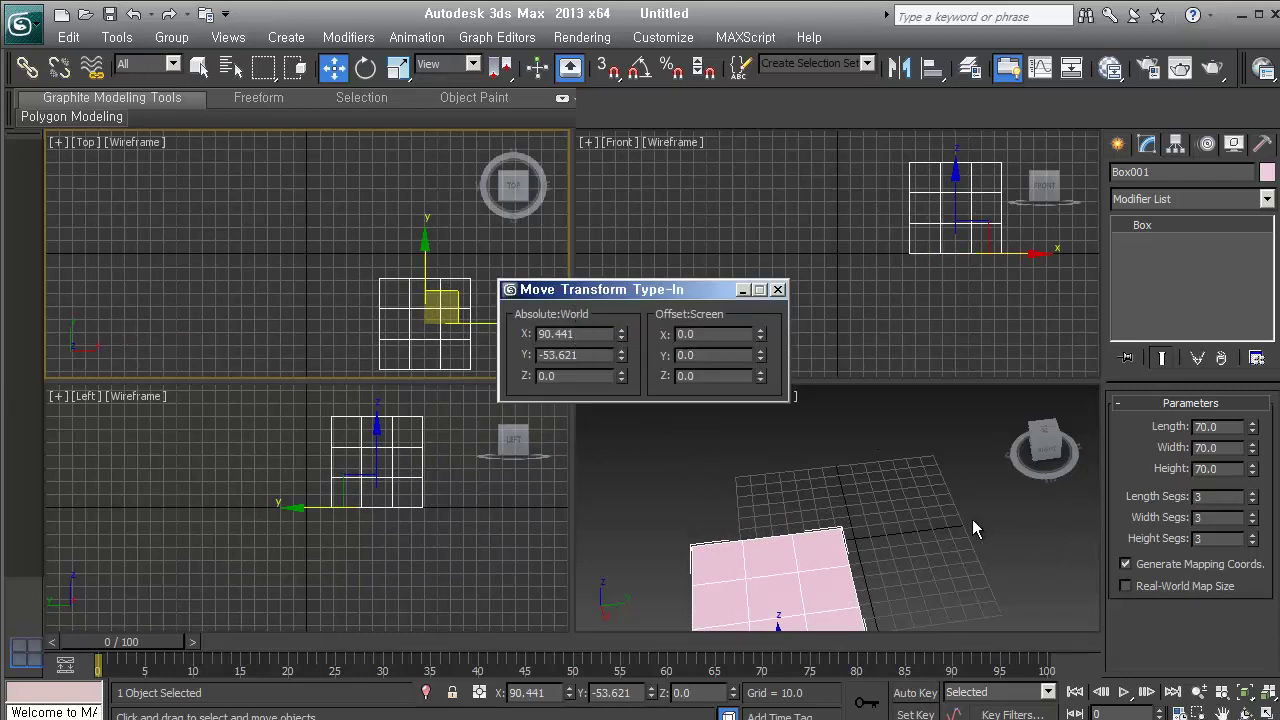
pyautogui.rightClick(622, 336)
pyautogui.rightClick(622, 355)
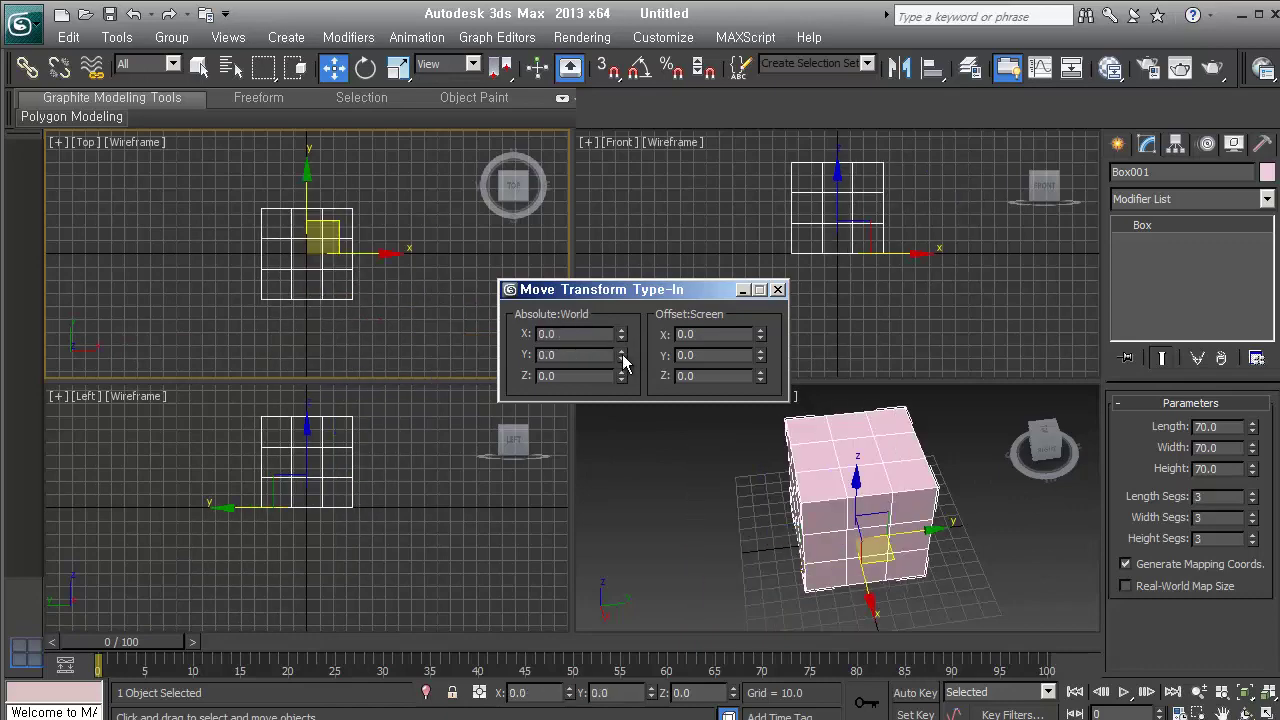
# Step: Shift the box to about Y 19 with Move Transform Type-In, reset Y to 0 and close the dialog
pyautogui.moveTo(622, 358); pyautogui.dragTo(622, 360)
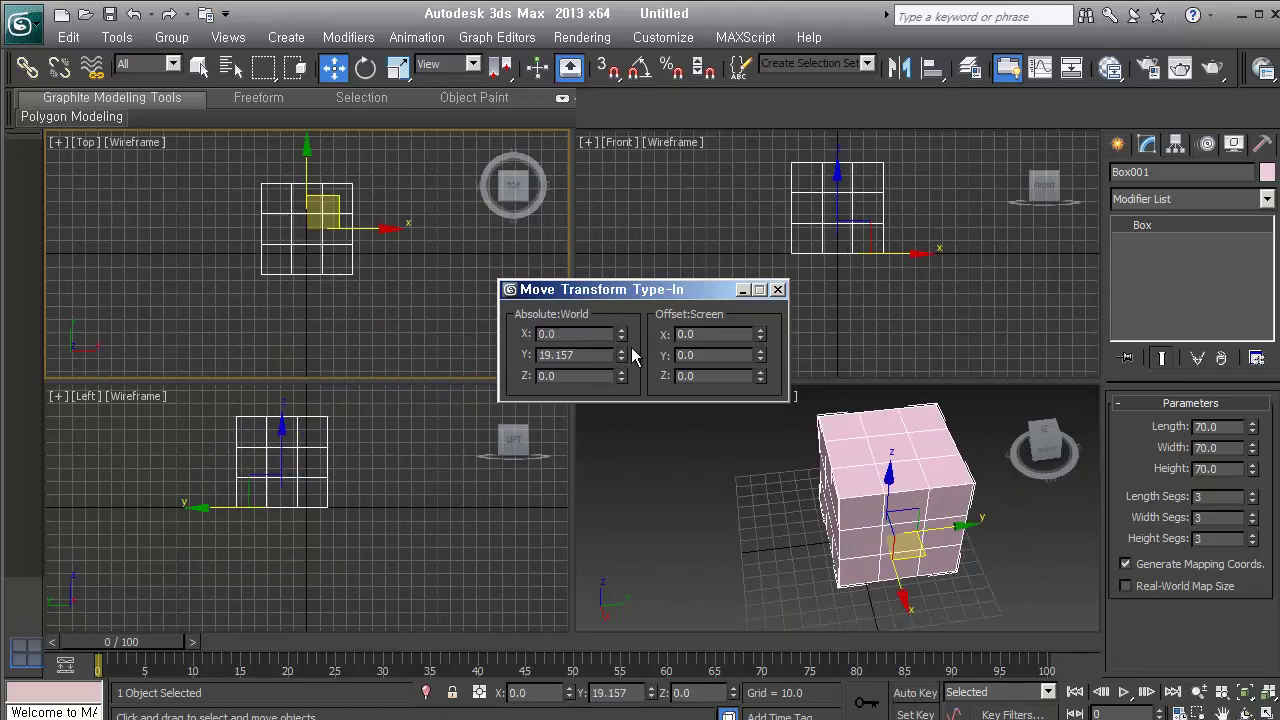
pyautogui.rightClick(622, 356)
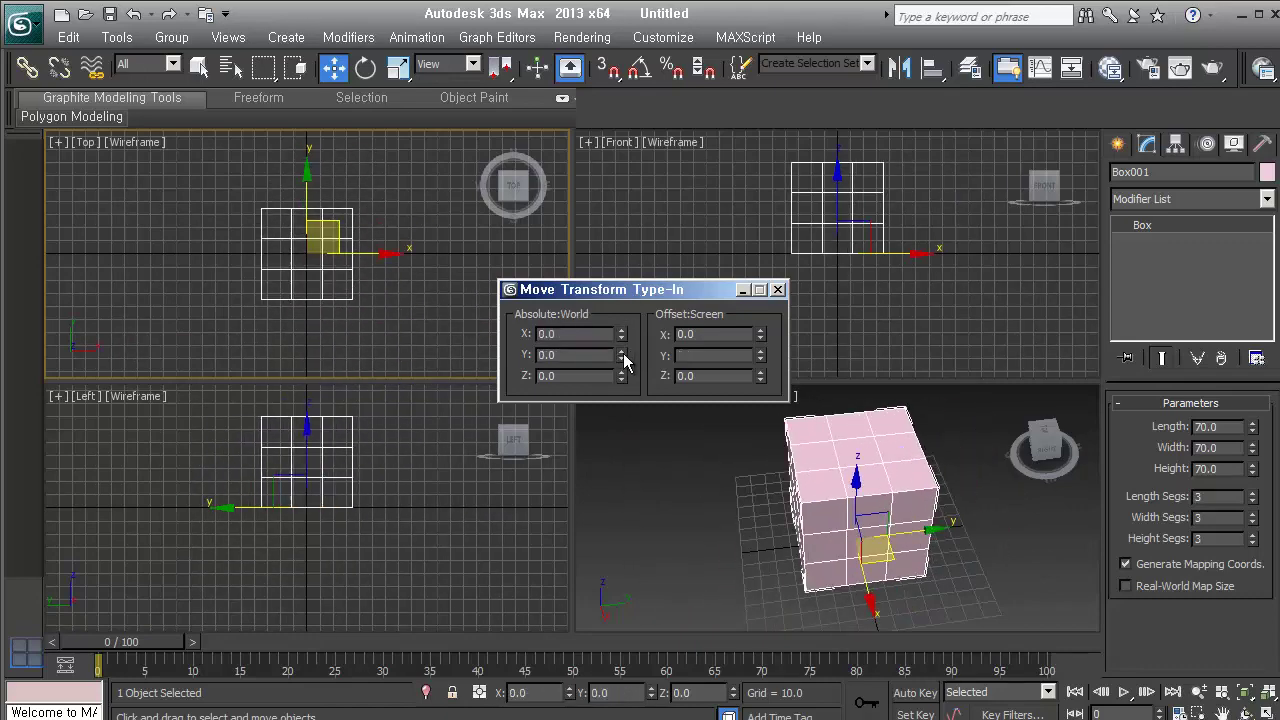
pyautogui.click(779, 290)
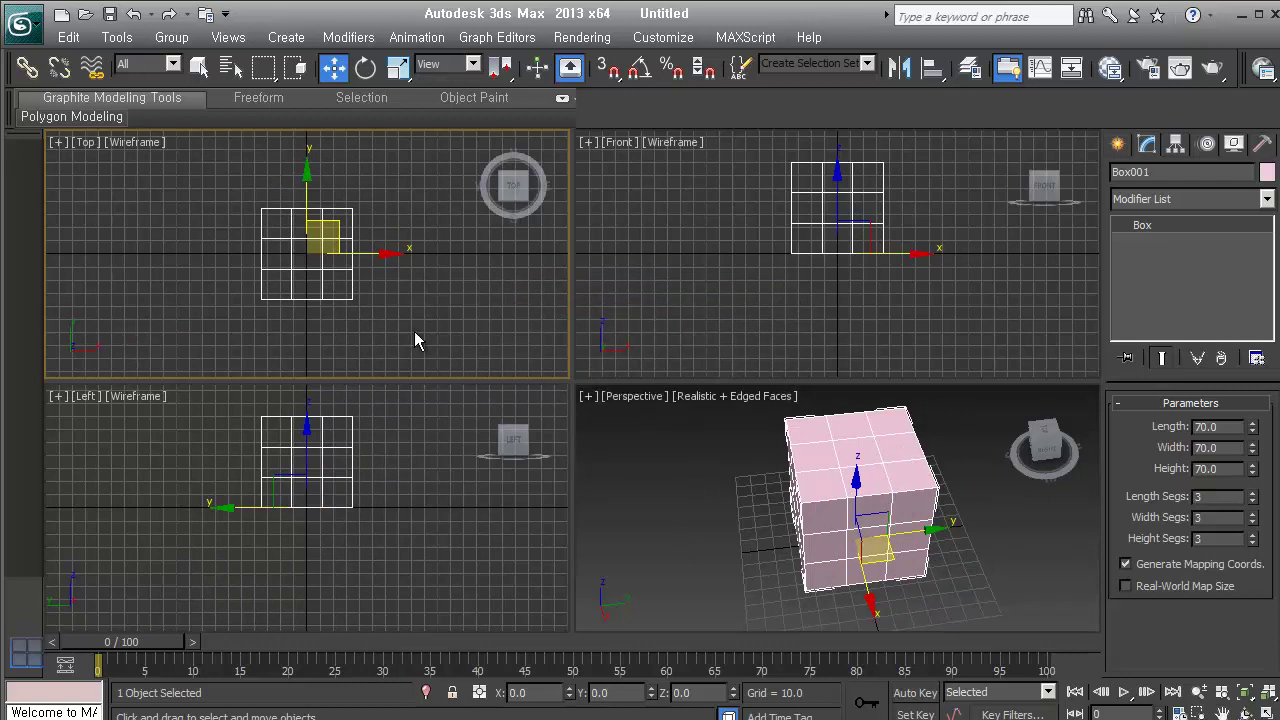
# Step: Deselect the box and reselect it with a selection window in the Top view
pyautogui.click(361, 313)
pyautogui.moveTo(394, 340); pyautogui.dragTo(169, 202)
pyautogui.rightClick(169, 202)
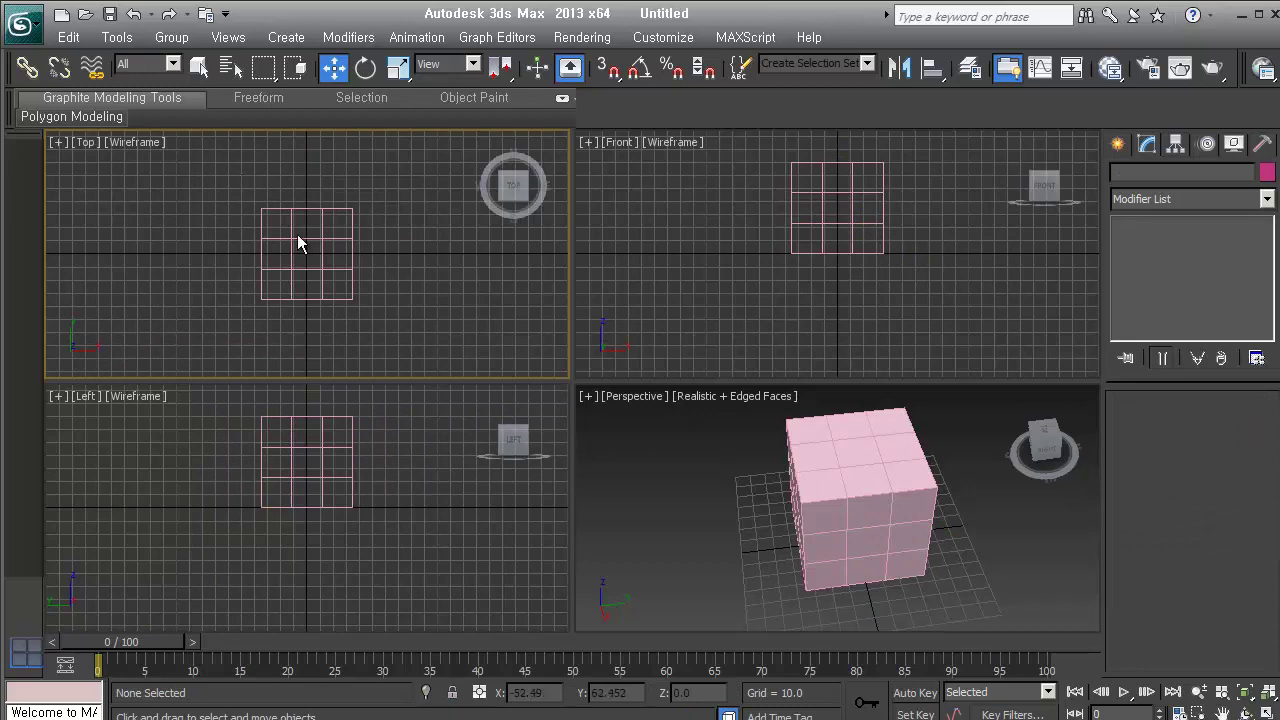
pyautogui.moveTo(243, 166); pyautogui.dragTo(401, 348)
pyautogui.moveTo(245, 198); pyautogui.dragTo(247, 199)
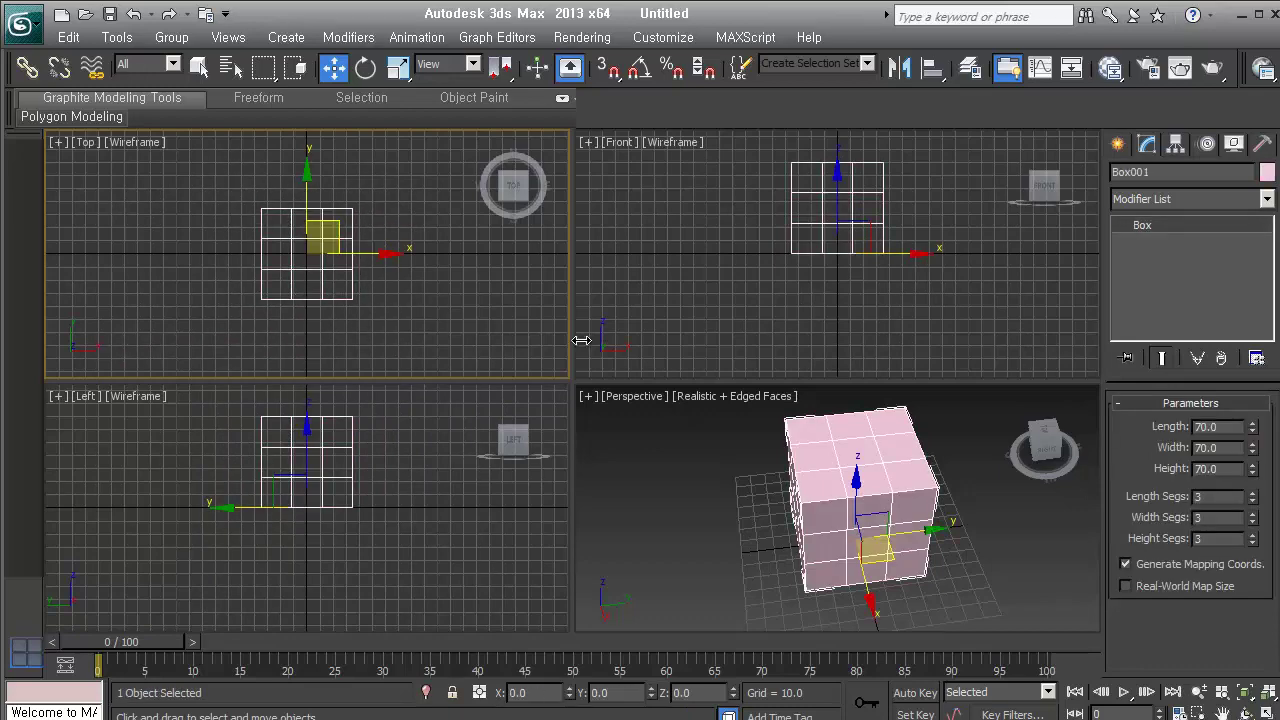
# Step: Add an Edit Poly modifier to the box and select the middle polygon along the +X edge of its top face
pyautogui.click(1195, 197)
pyautogui.press('e')
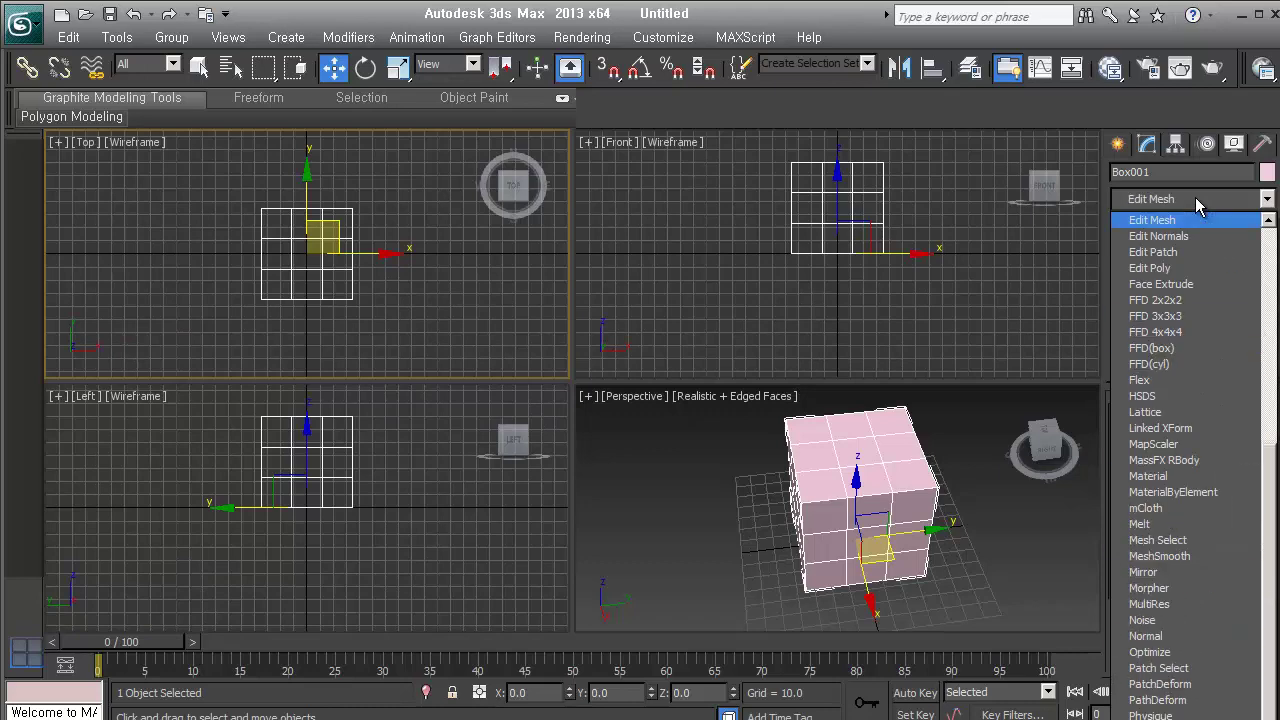
pyautogui.click(1150, 268)
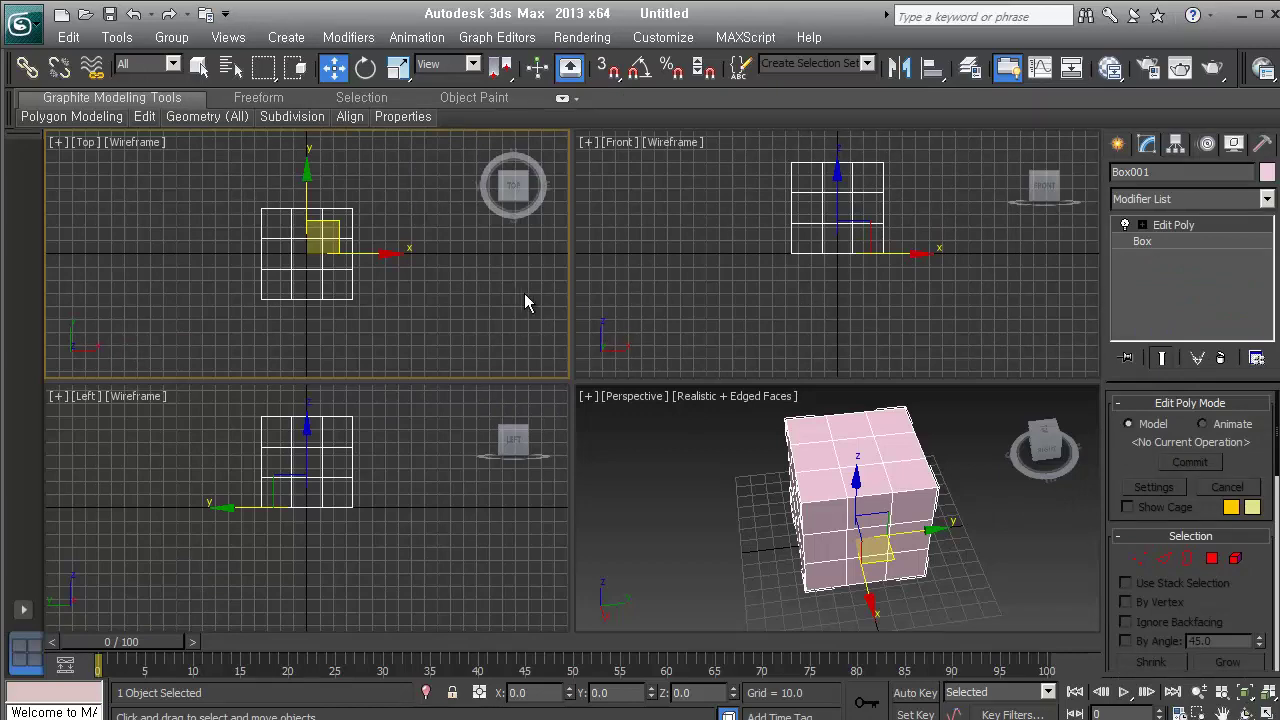
pyautogui.click(1267, 200)
pyautogui.click(1268, 201)
pyautogui.click(1212, 558)
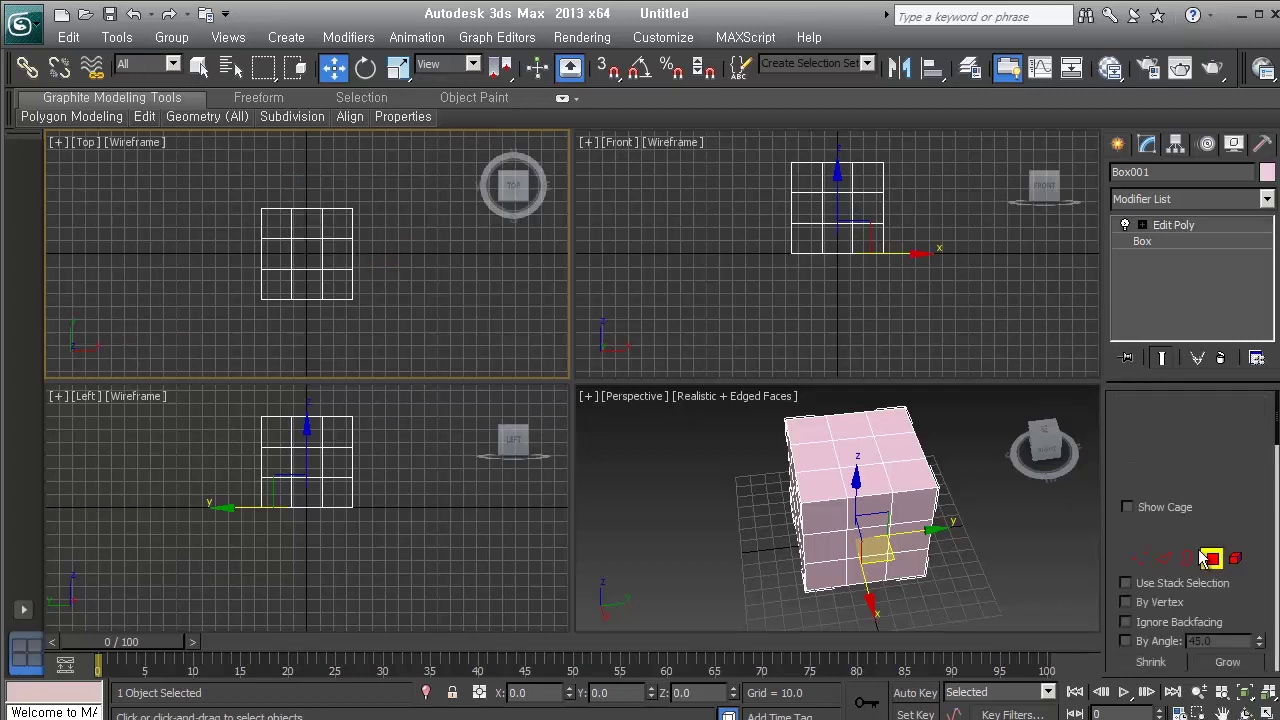
pyautogui.click(865, 476)
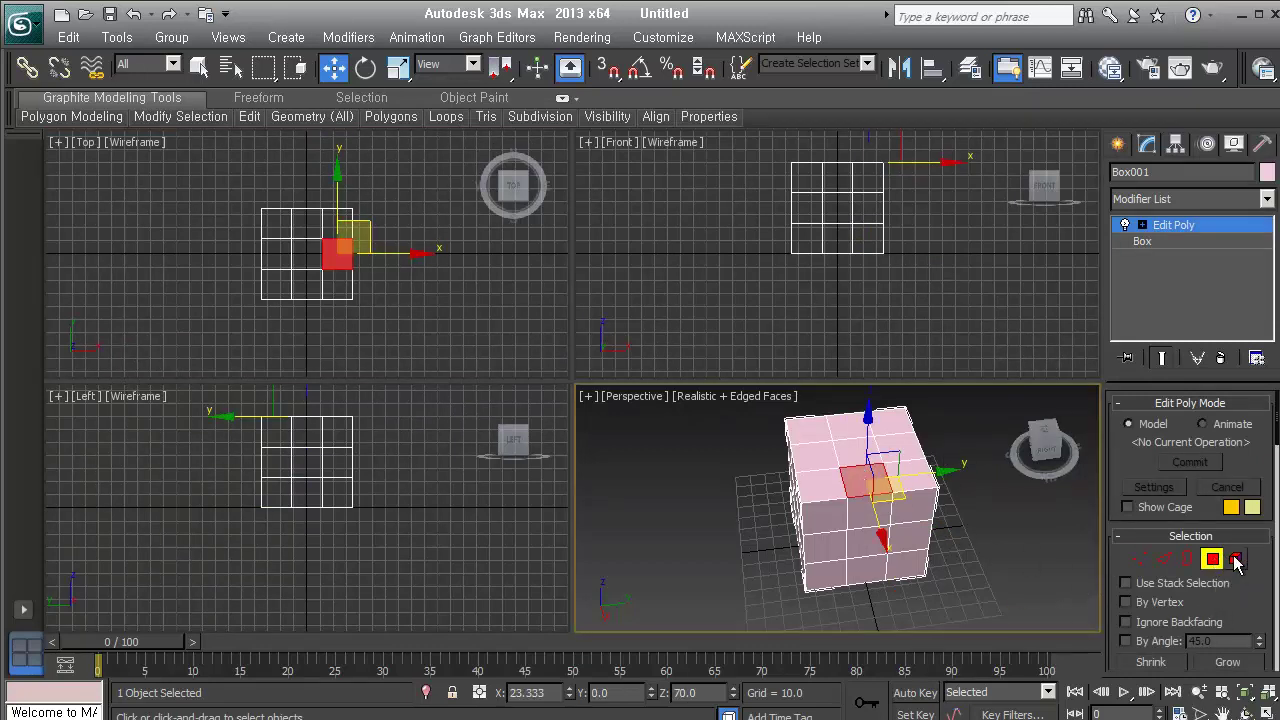
# Step: Remove the Edit Poly modifier from the box and add an Edit Mesh modifier instead
pyautogui.click(1220, 358)
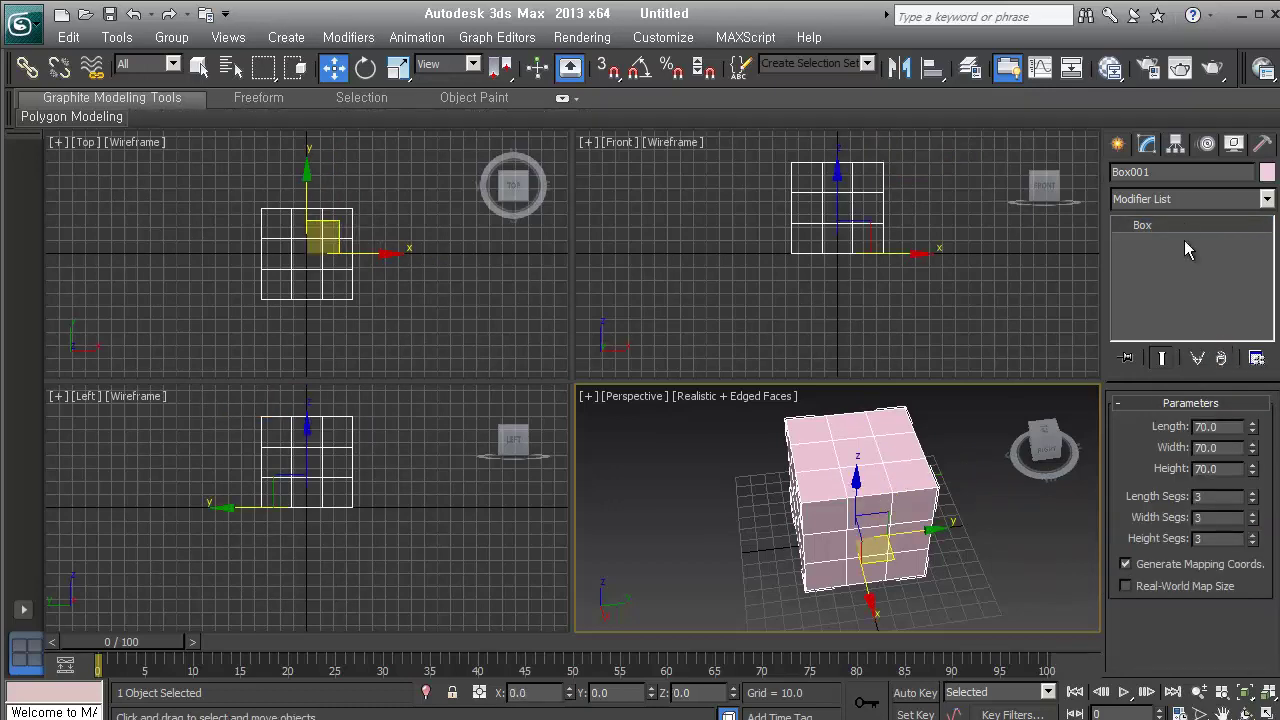
pyautogui.click(1204, 195)
pyautogui.press('e')
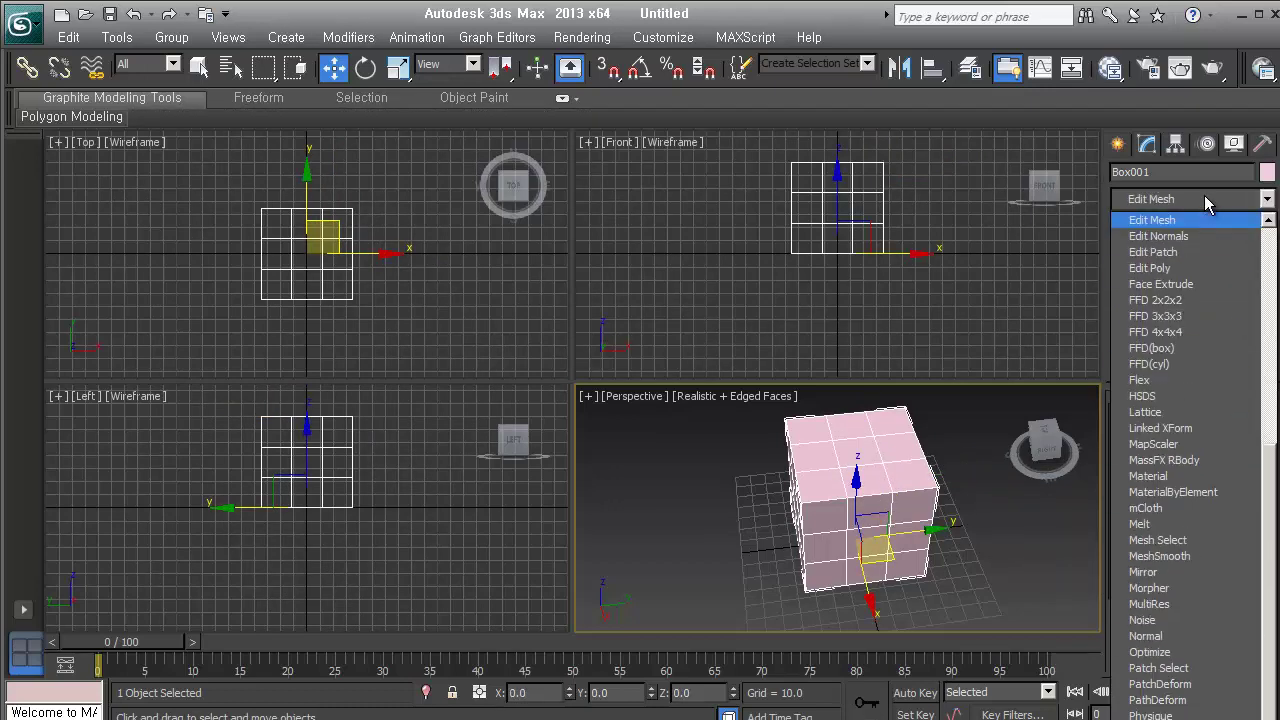
pyautogui.click(1200, 222)
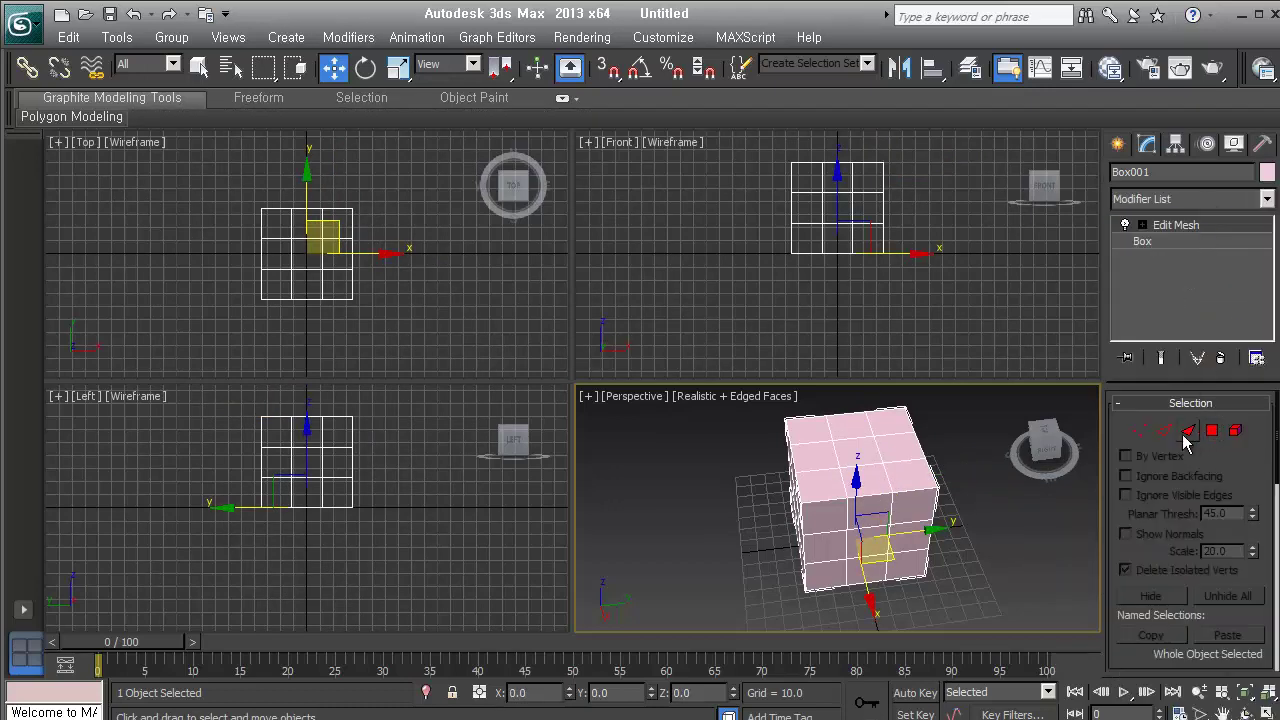
# Step: At Face level, select individual triangular faces on the box's +X side and top in the Perspective view
pyautogui.click(1184, 437)
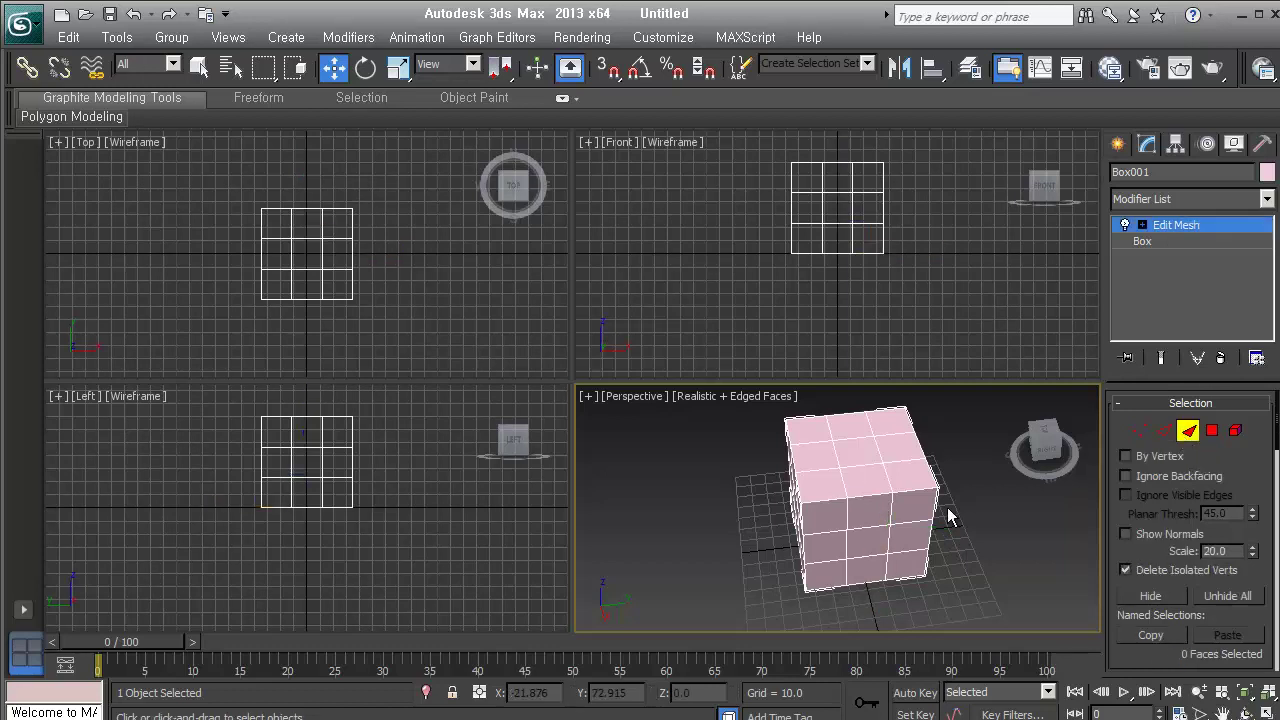
pyautogui.click(856, 506)
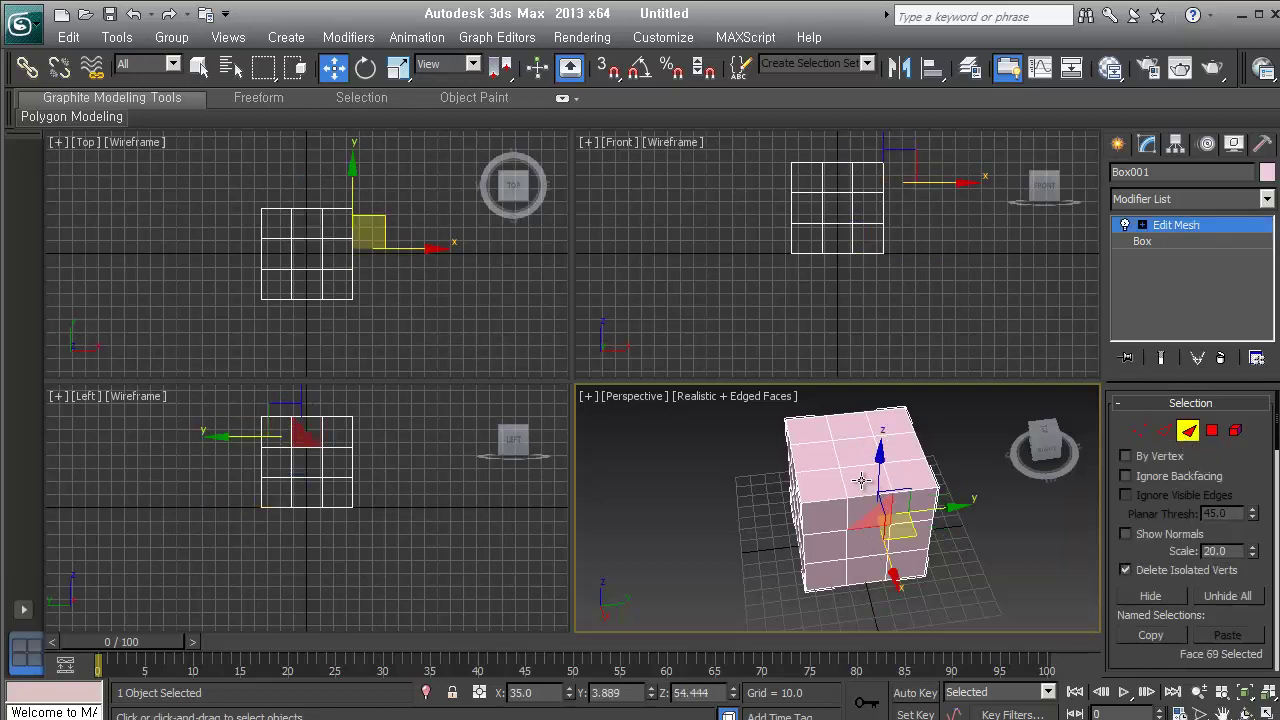
pyautogui.click(868, 474)
pyautogui.click(868, 474)
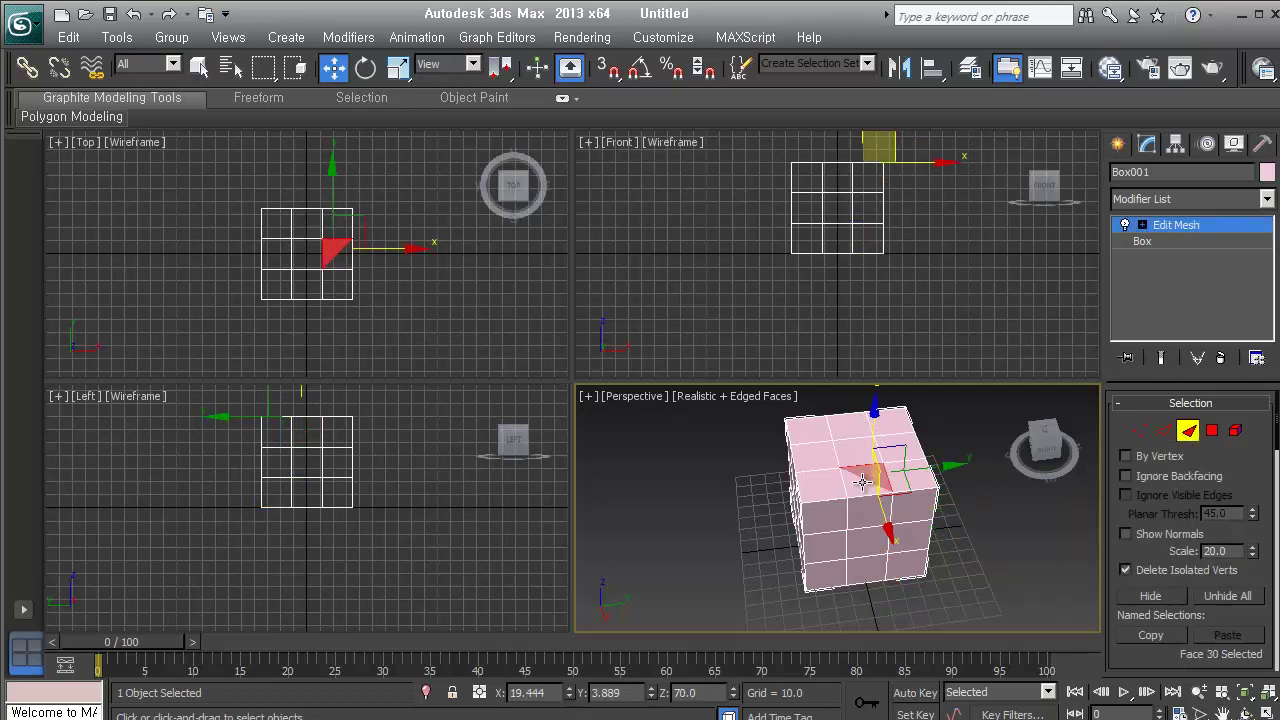
pyautogui.click(862, 482)
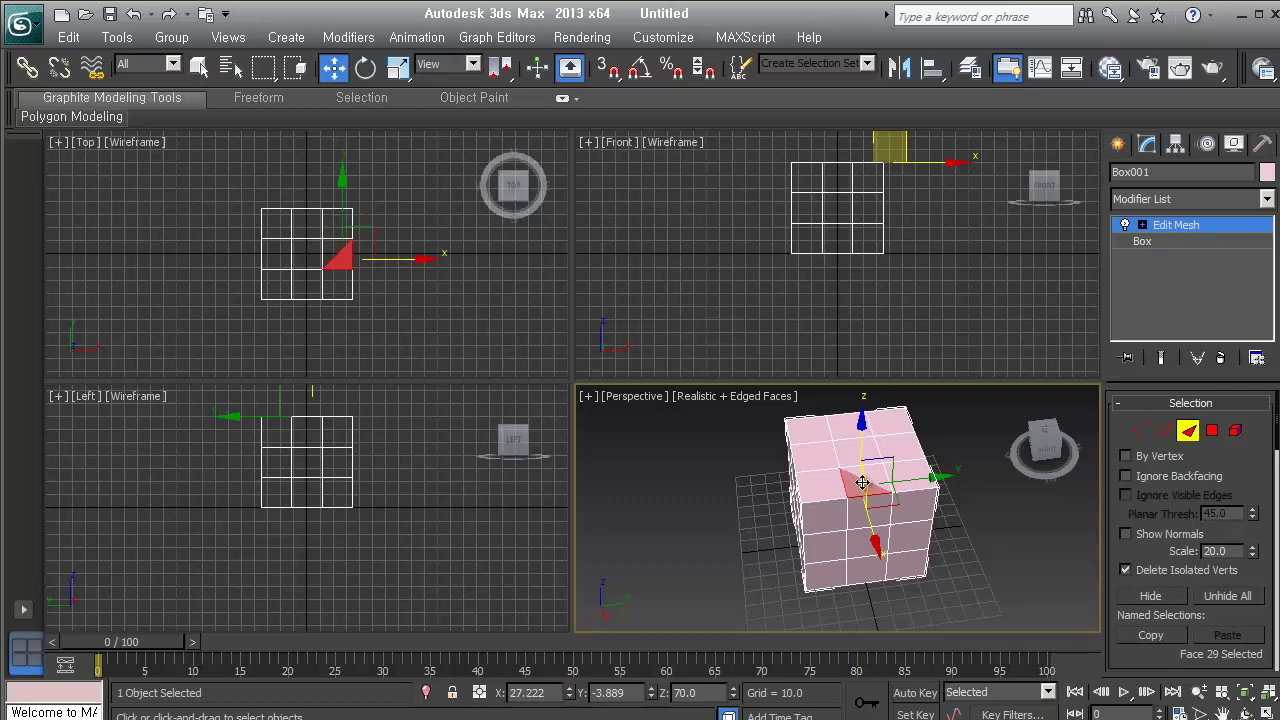
# Step: Replace the Edit Mesh modifier with Edit Poly and select the middle polygon along the top face's +X edge
pyautogui.click(1220, 359)
pyautogui.click(1246, 200)
pyautogui.scroll(-10, 1240, 300)
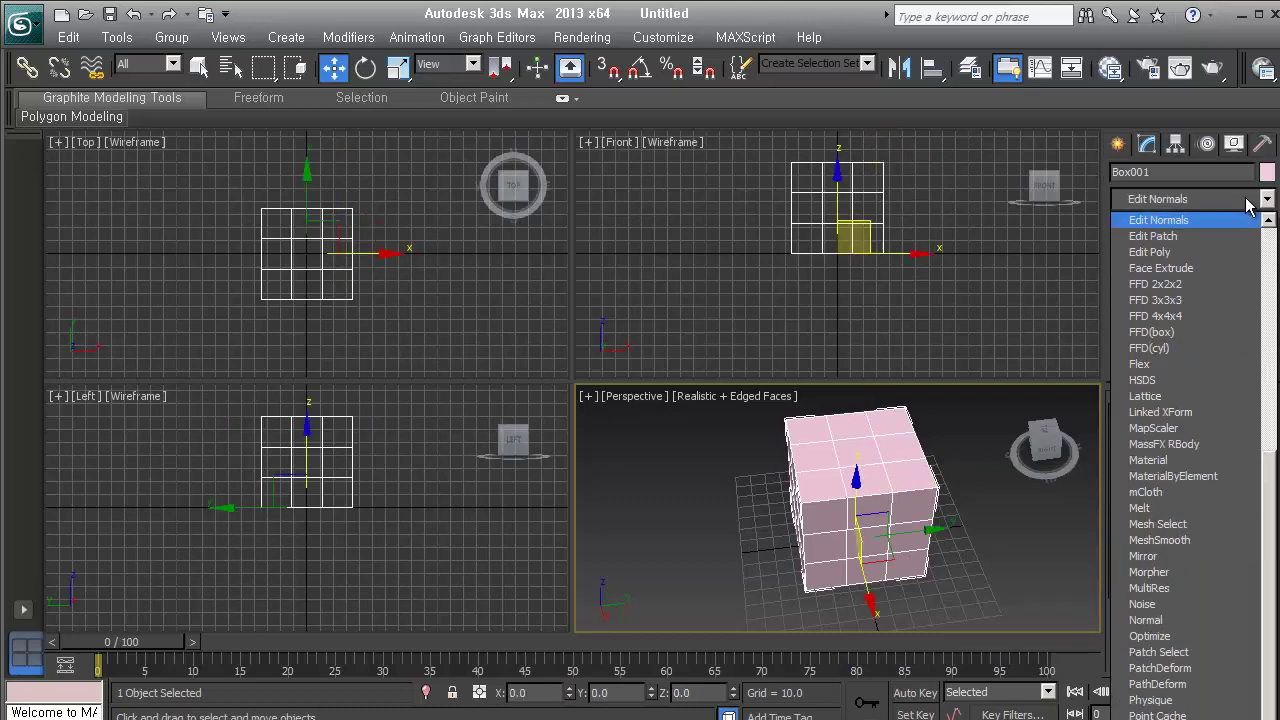
pyautogui.click(1229, 251)
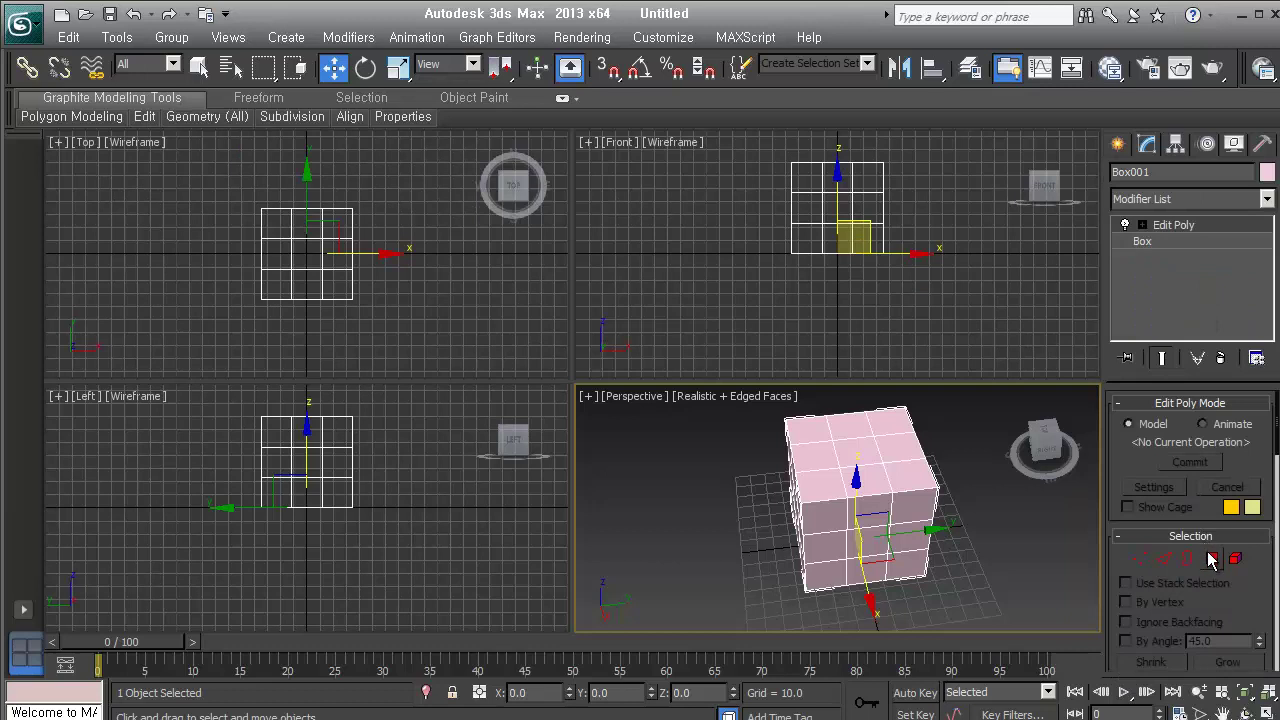
pyautogui.click(1212, 558)
pyautogui.click(848, 477)
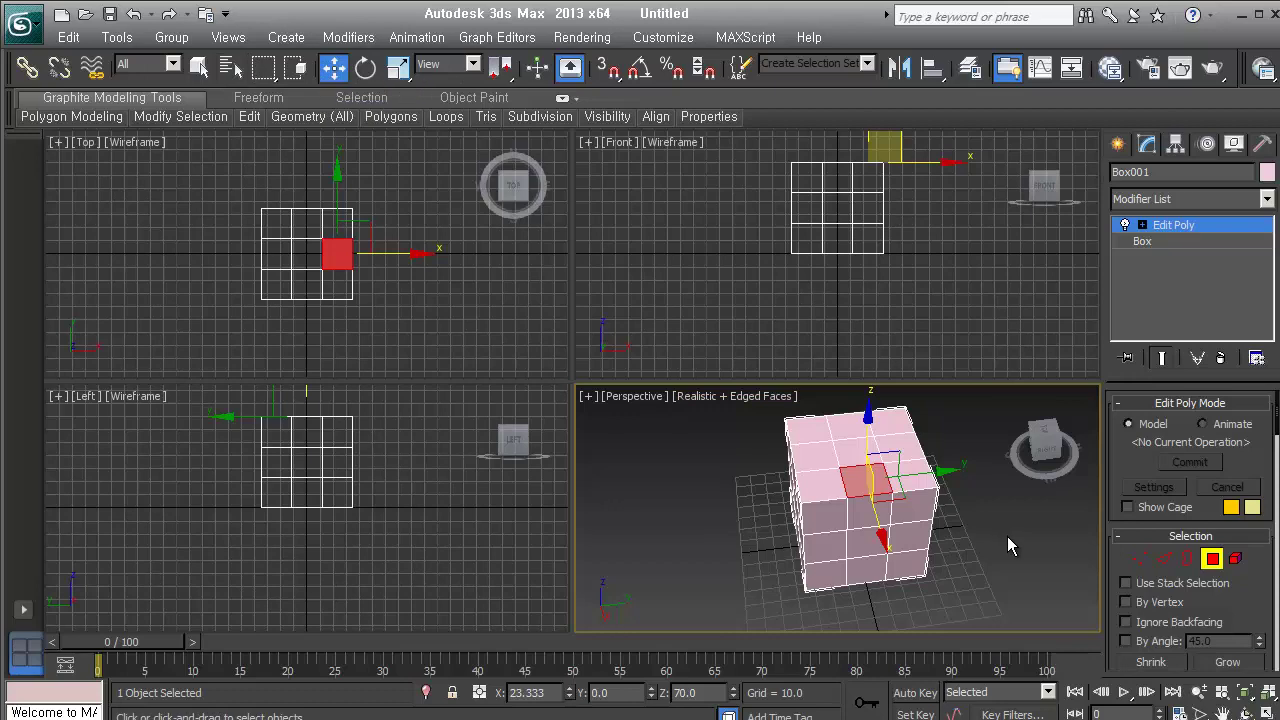
# Step: Switch the box's Edit Poly modifier to Vertex level
pyautogui.moveTo(947, 544); pyautogui.dragTo(896, 540, button='middle')
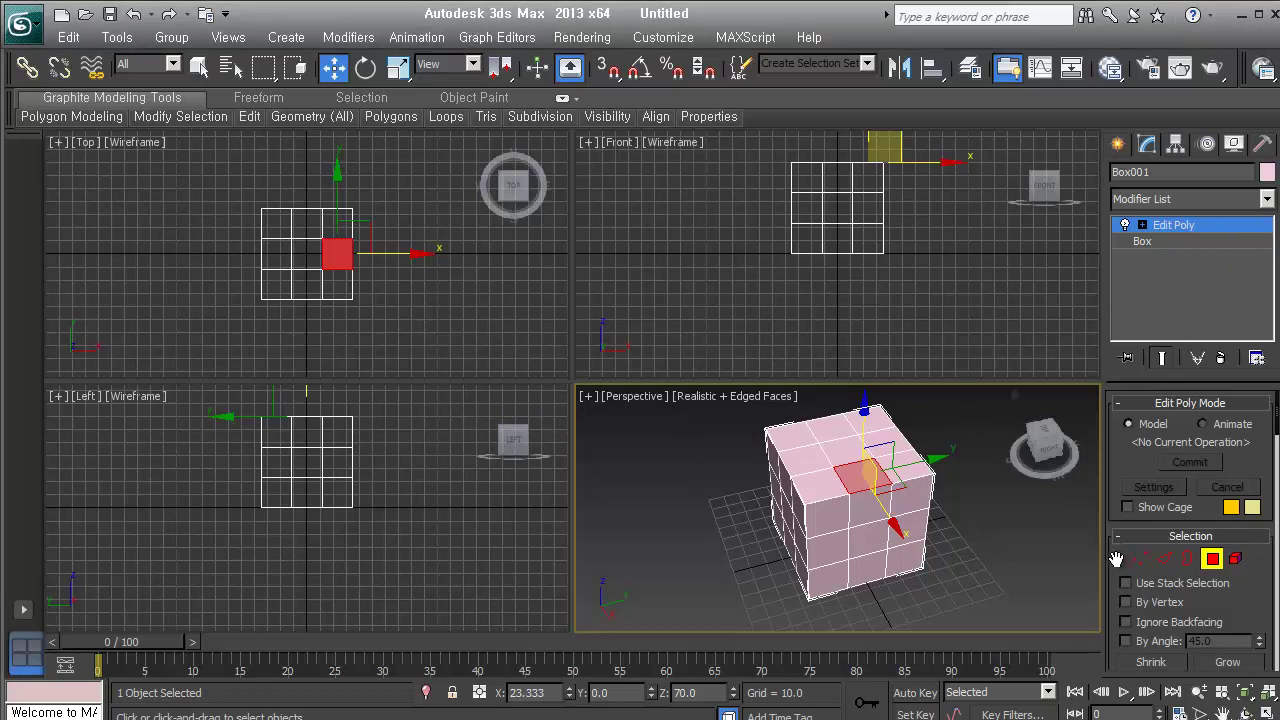
pyautogui.moveTo(1116, 558)
pyautogui.mouseDown()
pyautogui.moveTo(1116, 488)
pyautogui.moveTo(1116, 558)
pyautogui.mouseUp()
pyautogui.moveTo(1276, 425)
pyautogui.mouseDown()
pyautogui.moveTo(1276, 520)
pyautogui.moveTo(1276, 425)
pyautogui.mouseUp()
pyautogui.moveTo(1113, 466); pyautogui.dragTo(1117, 538)
pyautogui.moveTo(1131, 458); pyautogui.dragTo(1113, 467)
pyautogui.moveTo(1257, 456)
pyautogui.mouseDown()
pyautogui.moveTo(1257, 432)
pyautogui.moveTo(1257, 447)
pyautogui.mouseUp()
pyautogui.moveTo(1239, 566); pyautogui.dragTo(1185, 556)
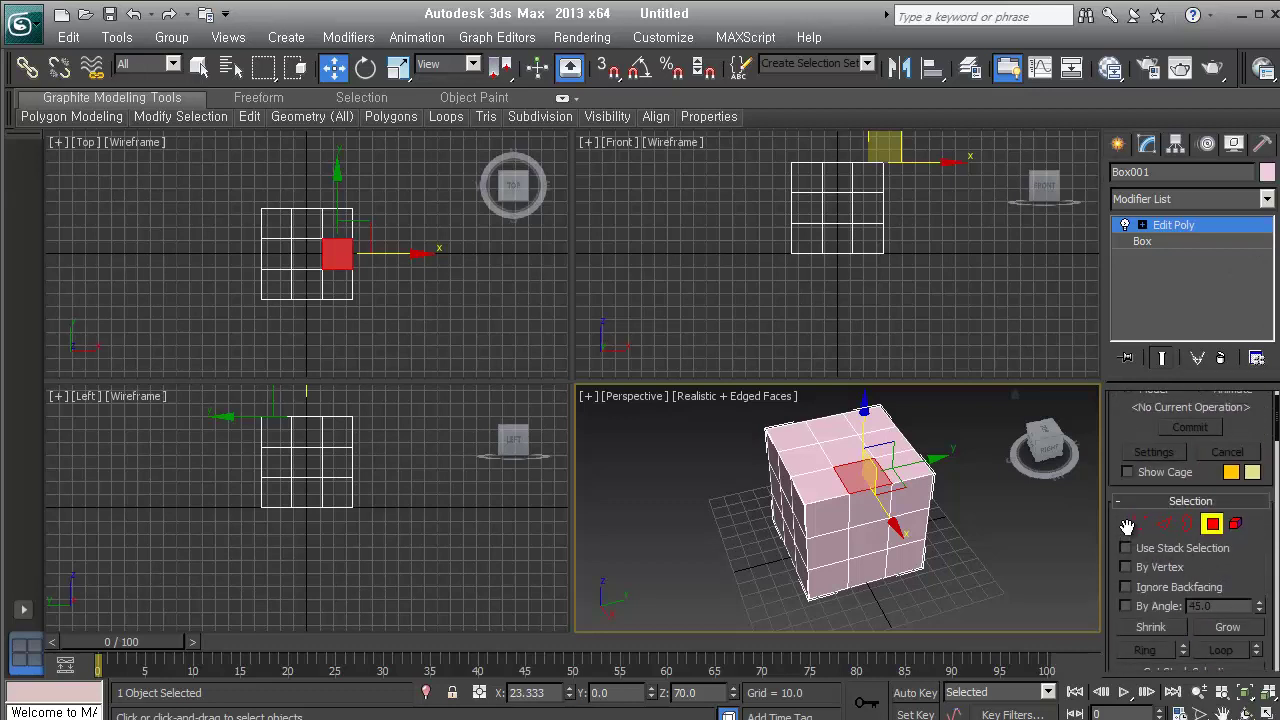
pyautogui.click(1141, 523)
pyautogui.click(1164, 523)
pyautogui.click(1141, 523)
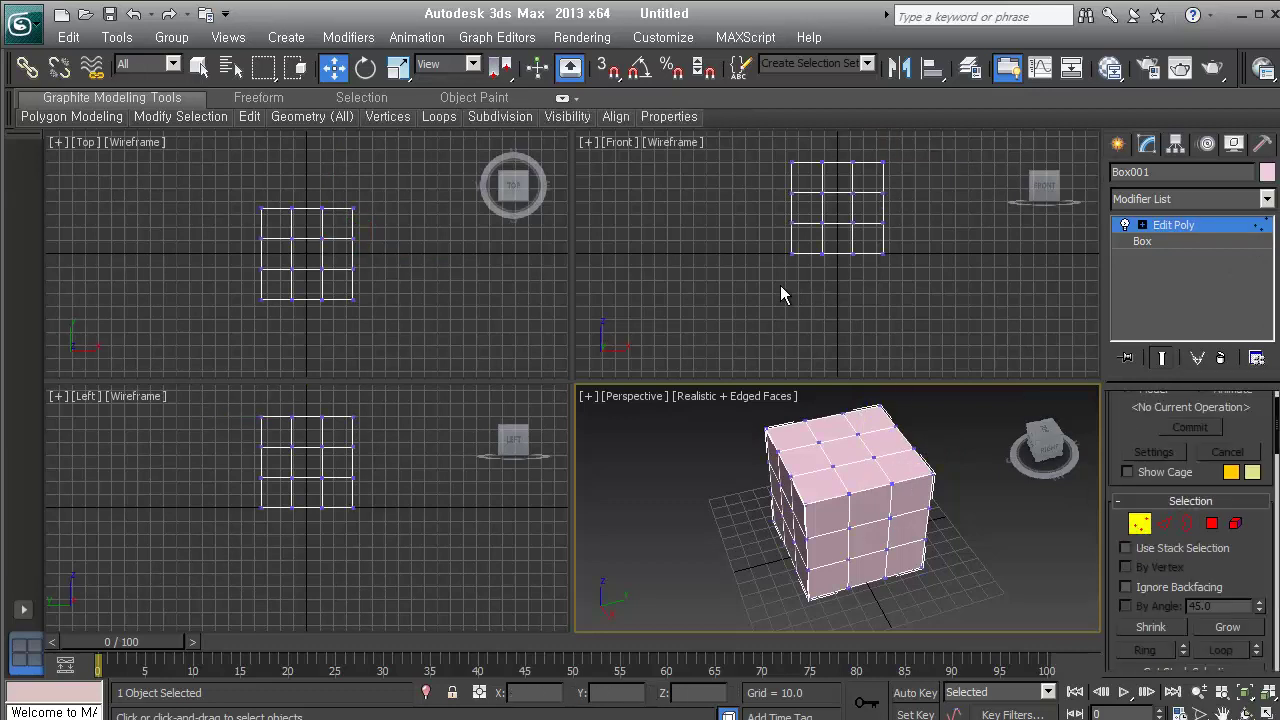
# Step: In the Top view, pull the two middle vertices of the +X edge outward, the lower one to about X 66, Y -28
pyautogui.click(812, 243)
pyautogui.click(356, 241)
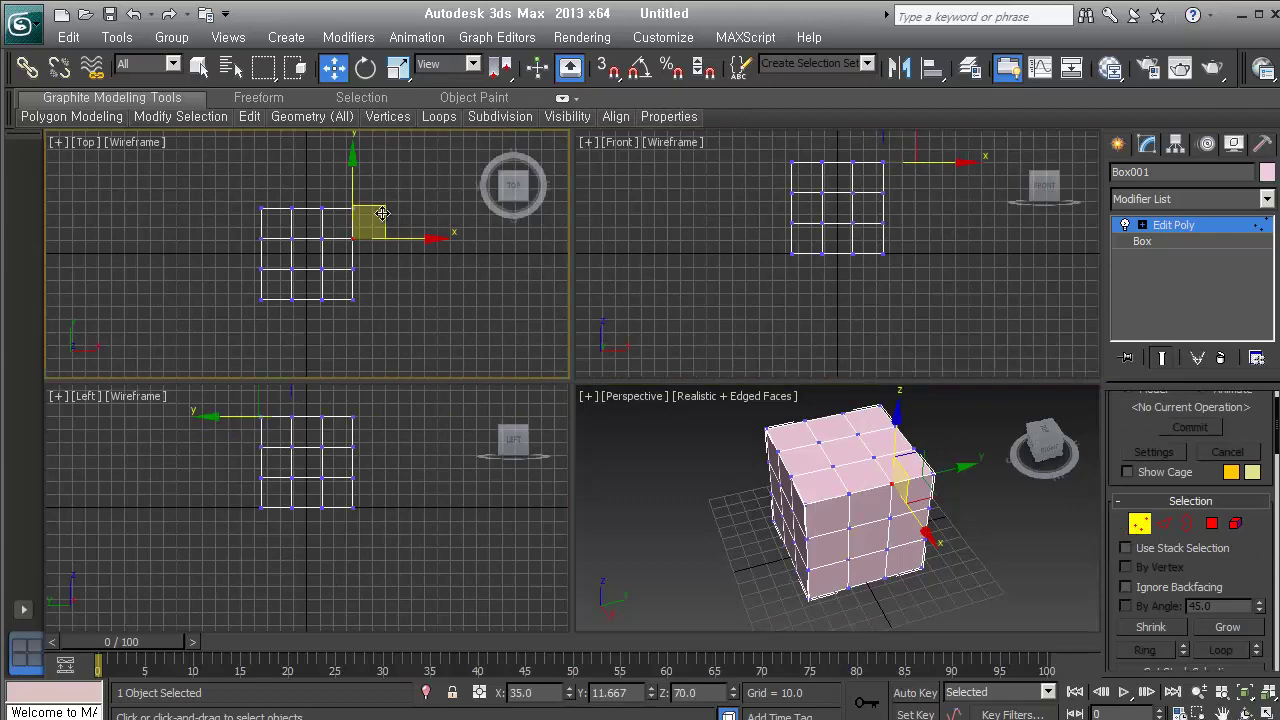
pyautogui.moveTo(383, 213); pyautogui.dragTo(421, 197)
pyautogui.click(357, 269)
pyautogui.moveTo(358, 268); pyautogui.dragTo(392, 290)
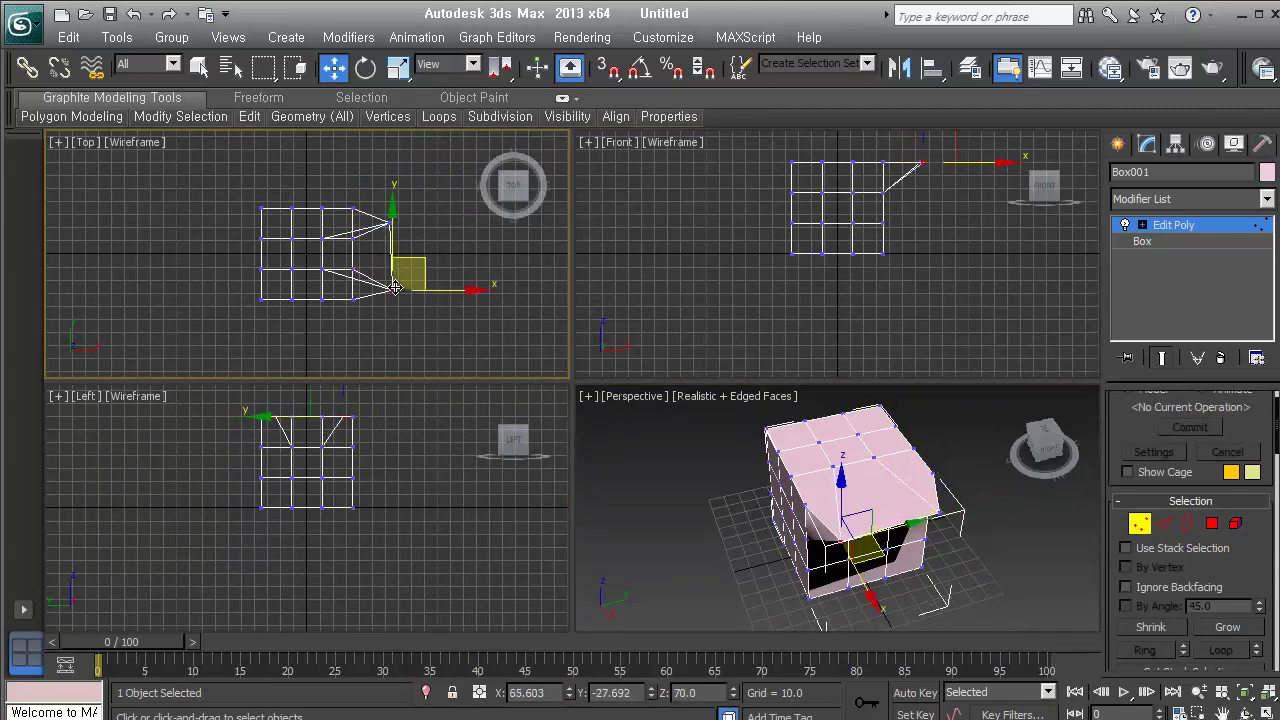
# Step: Move the two pulled-out vertices closer together, the lower to about Y -10 and the upper to about X 64, Y 4
pyautogui.keyDown('alt'); pyautogui.moveTo(900, 560); pyautogui.dragTo(930, 505, button='middle'); pyautogui.keyUp('alt')
pyautogui.moveTo(947, 468); pyautogui.dragTo(975, 452)
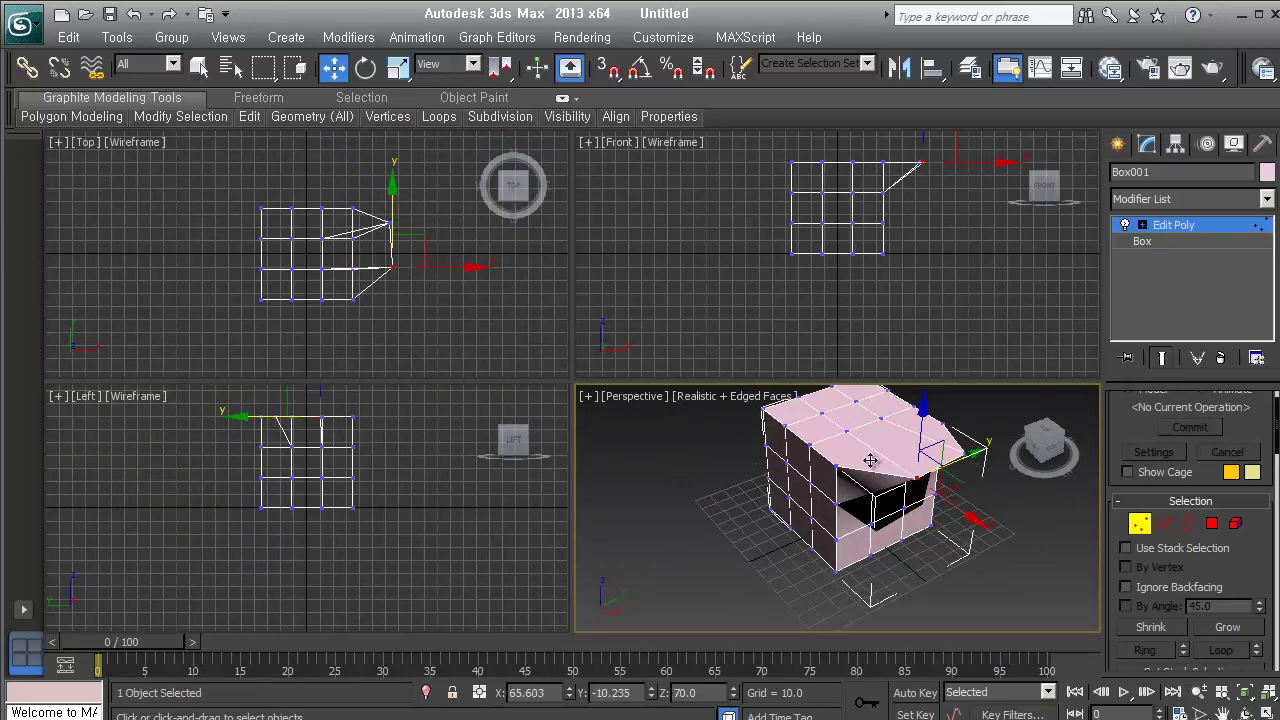
pyautogui.keyDown('alt'); pyautogui.moveTo(936, 507); pyautogui.dragTo(850, 583, button='middle'); pyautogui.keyUp('alt')
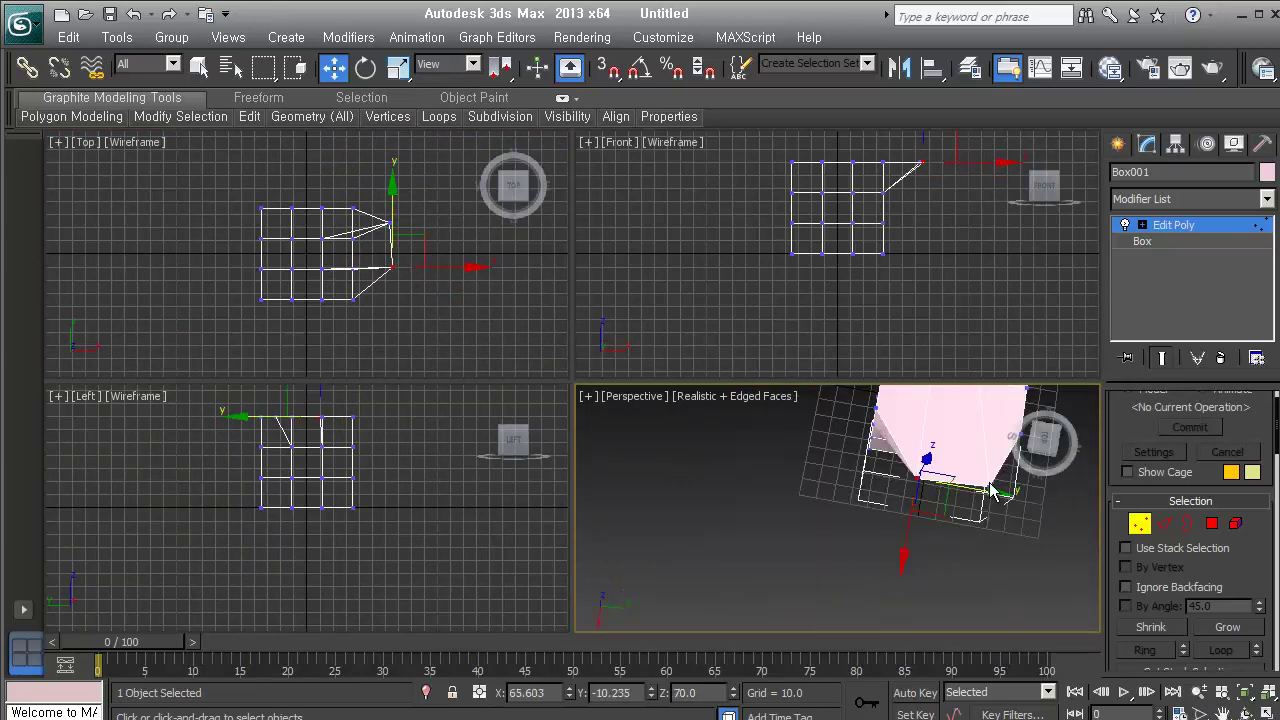
pyautogui.click(965, 537)
pyautogui.click(990, 496)
pyautogui.moveTo(1006, 520); pyautogui.dragTo(945, 530)
pyautogui.keyDown('alt'); pyautogui.moveTo(945, 530); pyautogui.dragTo(826, 537, button='middle'); pyautogui.keyUp('alt')
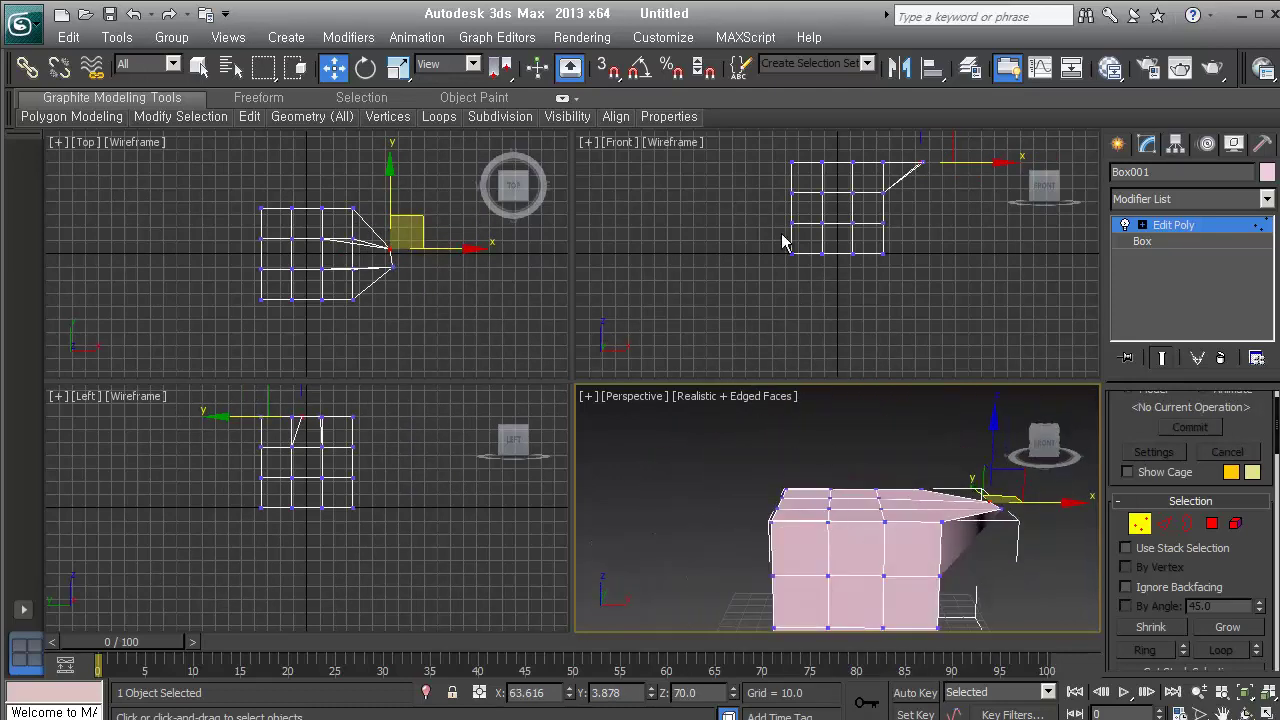
# Step: Try moving the whole -X column of vertices out to about X -95 in the Top view, and undo it
pyautogui.moveTo(232, 205); pyautogui.dragTo(287, 302)
pyautogui.moveTo(327, 258); pyautogui.dragTo(248, 258)
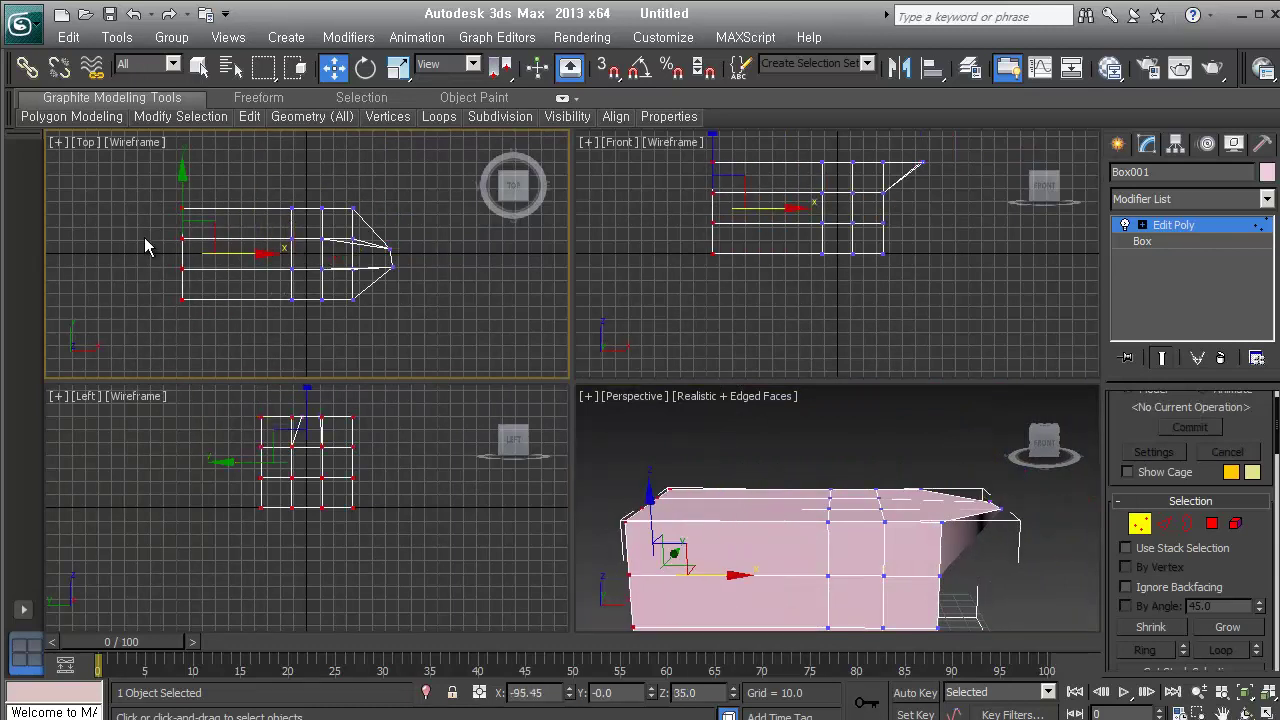
pyautogui.moveTo(143, 196); pyautogui.dragTo(205, 224)
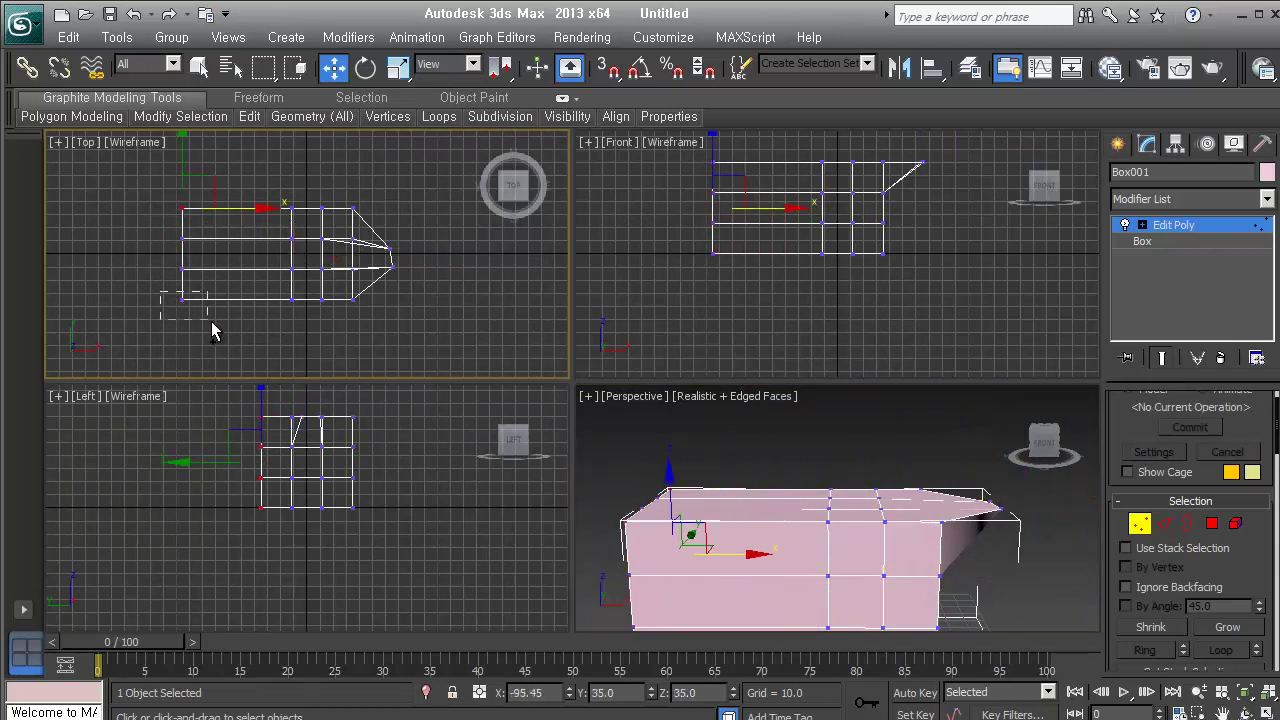
pyautogui.hotkey('ctrl', 'z')
pyautogui.hotkey('ctrl', 'z')
# Step: Select the two middle top vertices on the box's -X side and move them outward to about X -69
pyautogui.moveTo(745, 150); pyautogui.dragTo(811, 179)
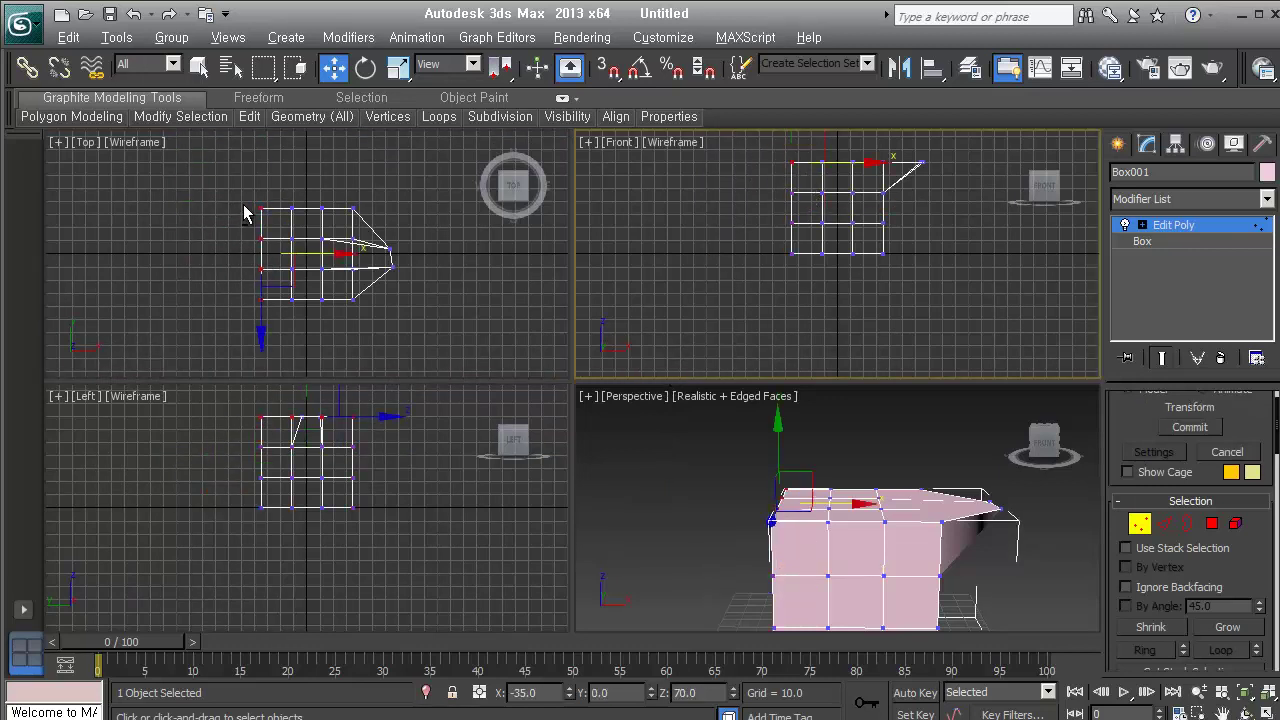
pyautogui.rightClick(245, 214)
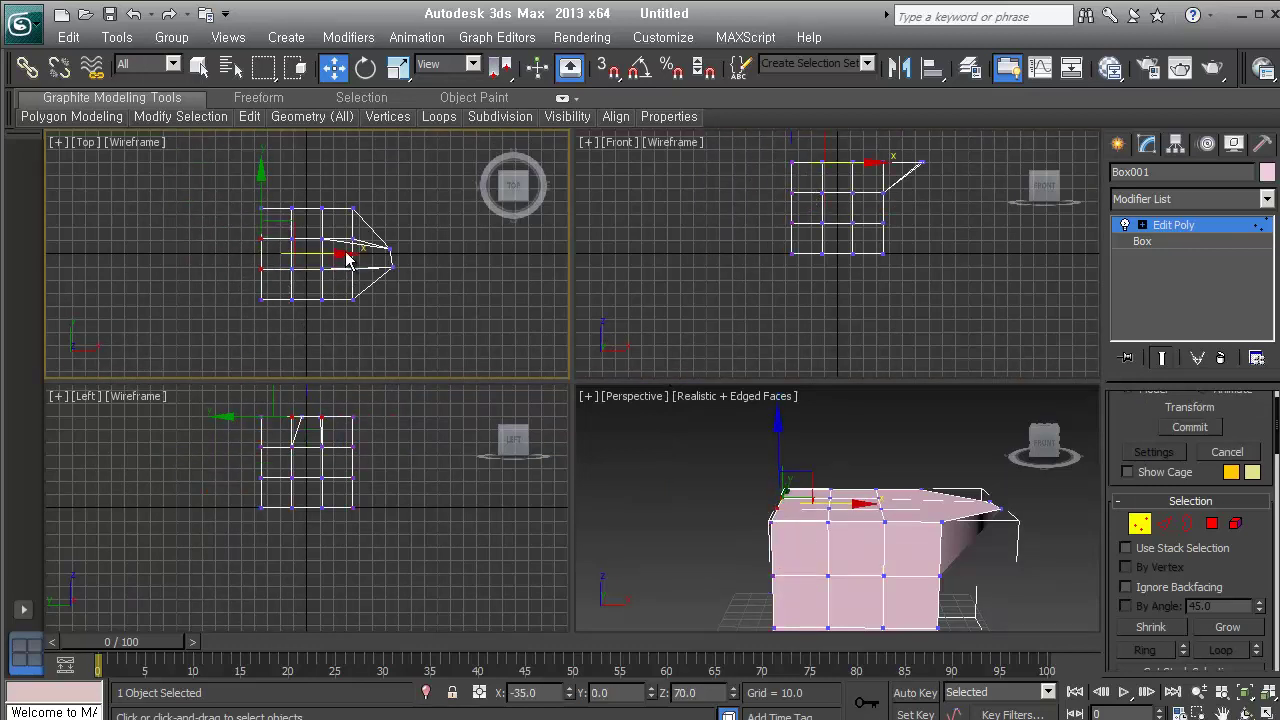
pyautogui.moveTo(335, 256); pyautogui.dragTo(289, 255)
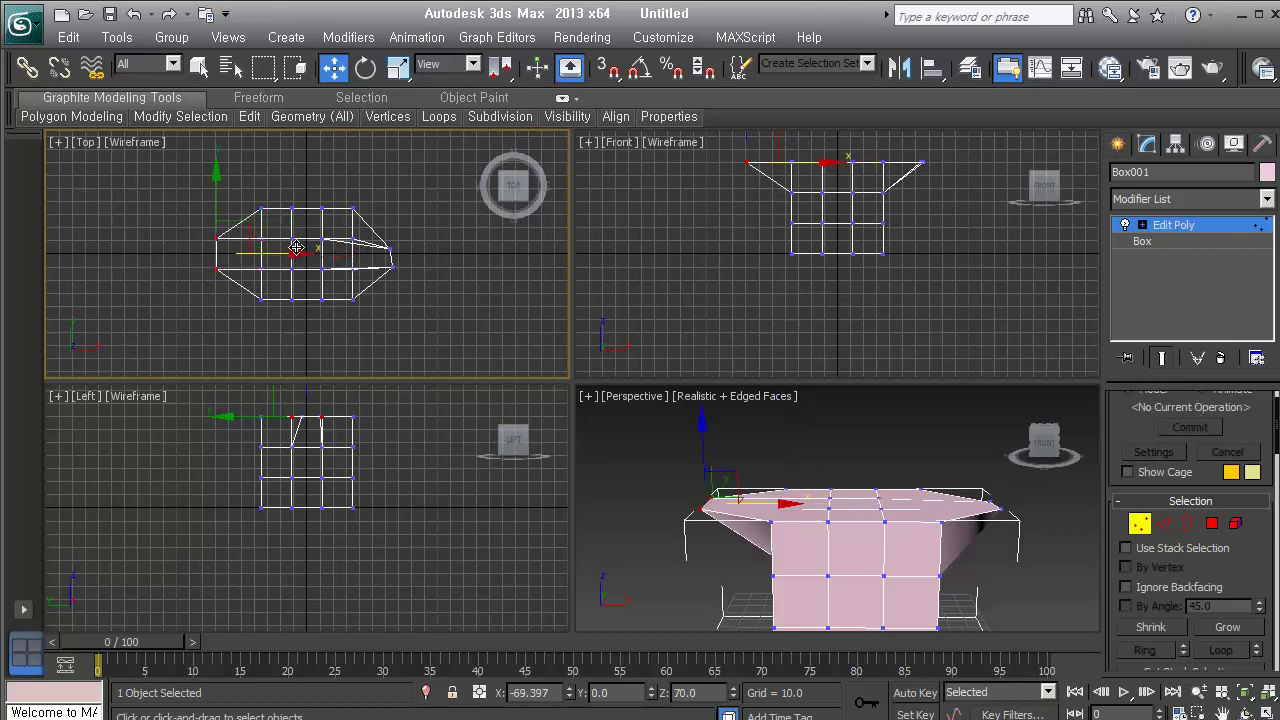
# Step: Select all four top vertices on the -X side in the Front view and move them outward to about X -88
pyautogui.click(714, 158)
pyautogui.moveTo(724, 163); pyautogui.dragTo(806, 182)
pyautogui.rightClick(284, 284)
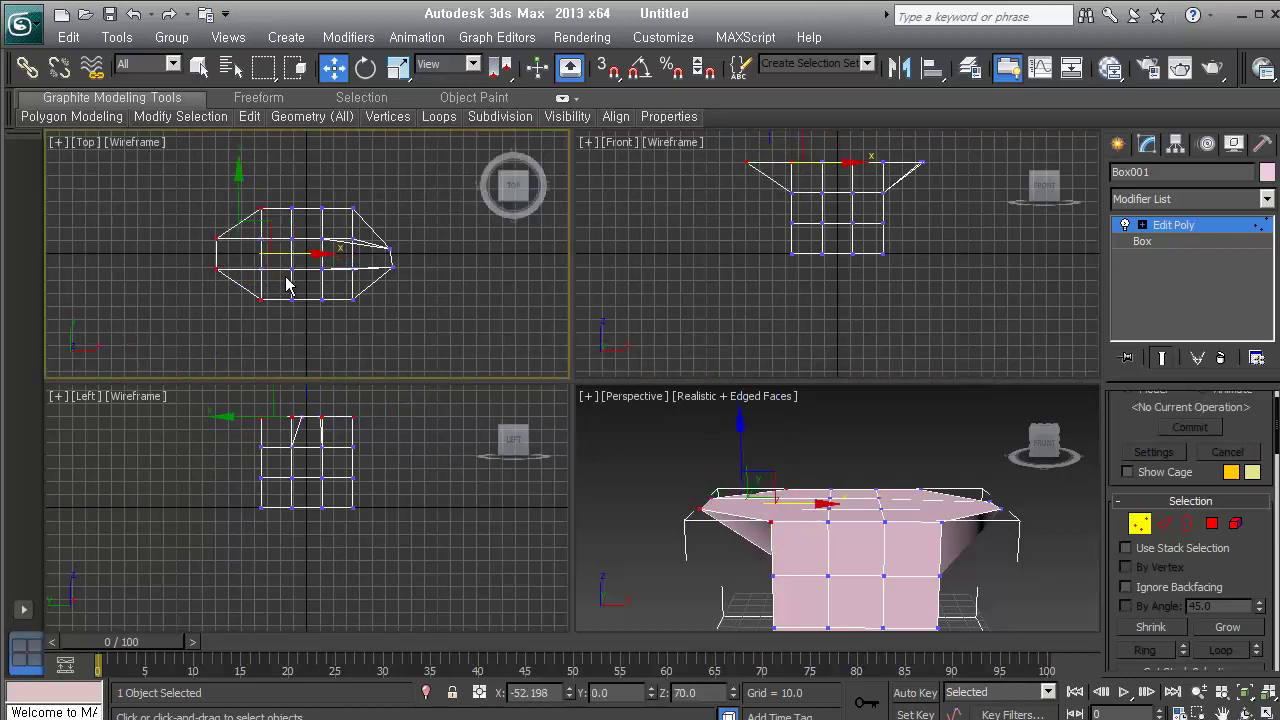
pyautogui.moveTo(315, 257); pyautogui.dragTo(275, 257)
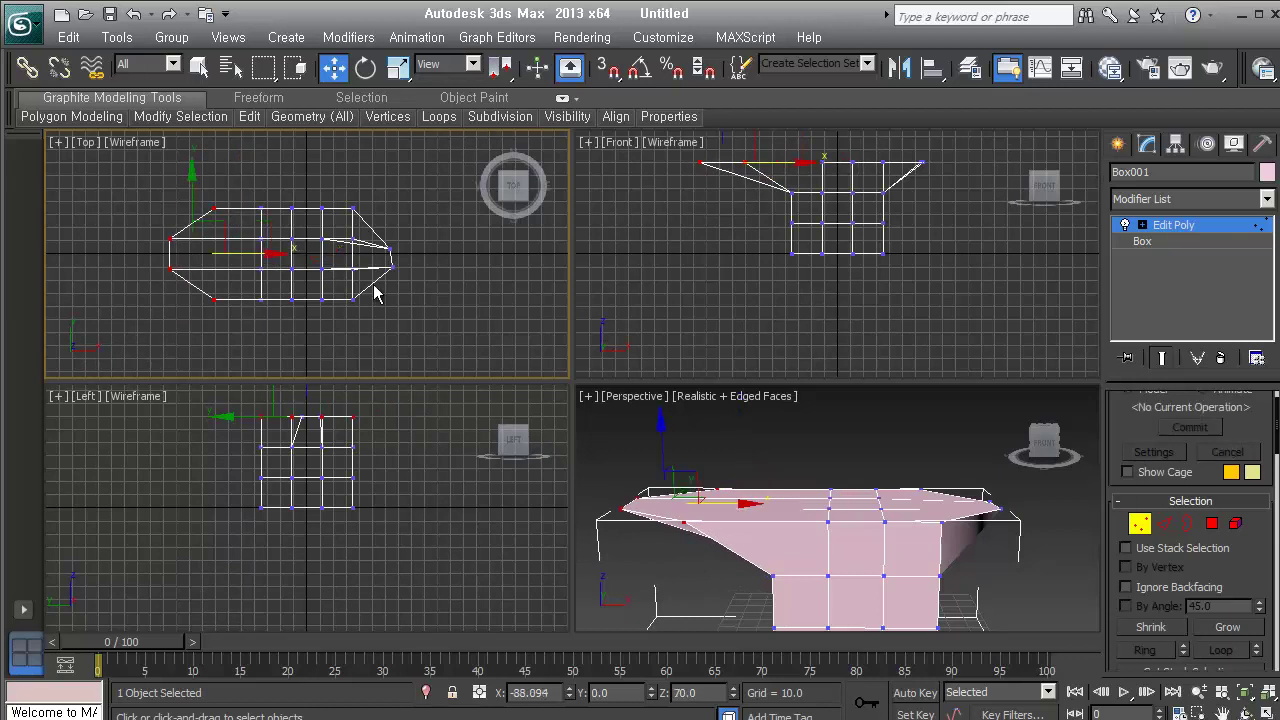
# Step: Move the upper outermost +X vertex to about X 70 and align its Y to 11.667 with the opposite -X vertex
pyautogui.click(389, 247)
pyautogui.moveTo(424, 223); pyautogui.dragTo(433, 214)
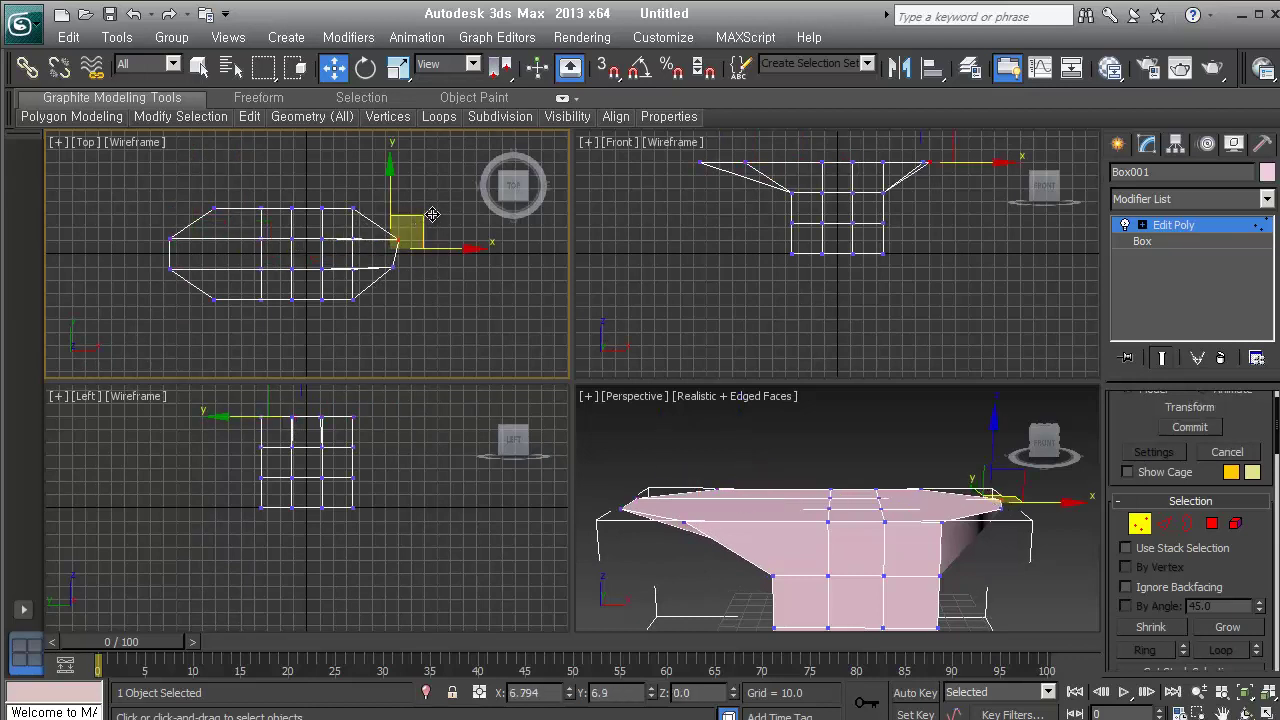
pyautogui.click(170, 238)
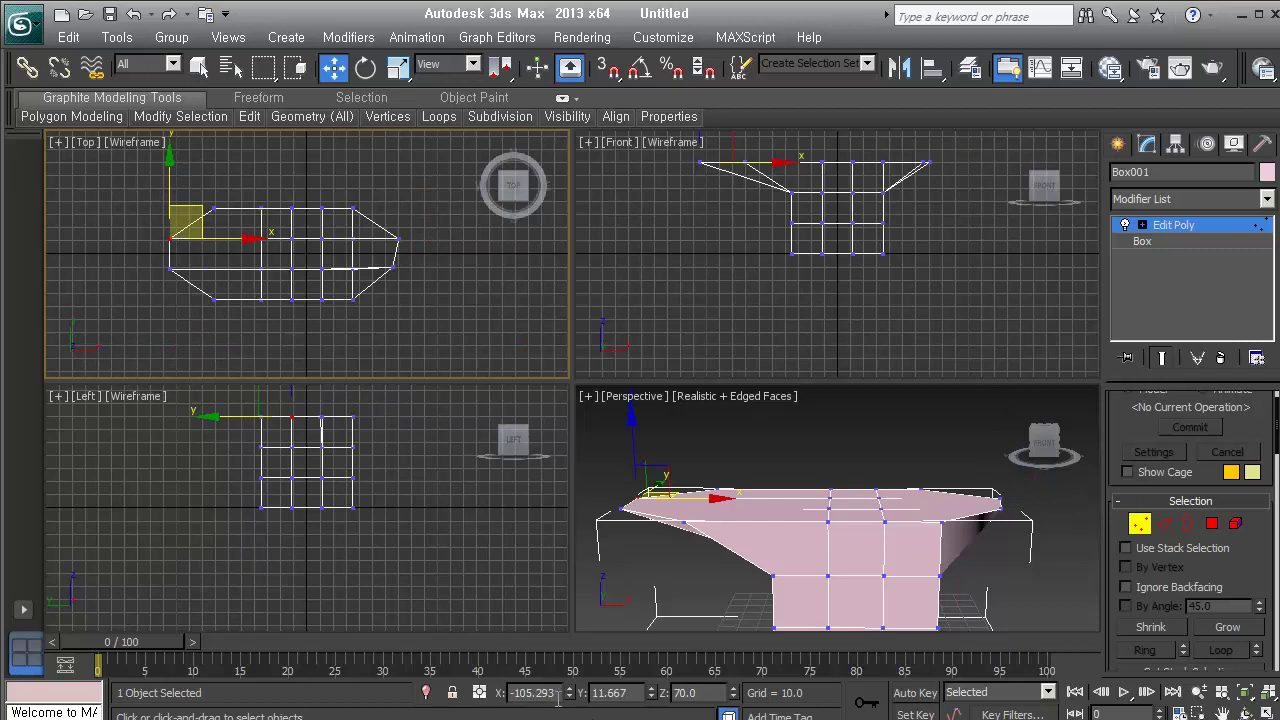
pyautogui.click(398, 237)
pyautogui.click(632, 692)
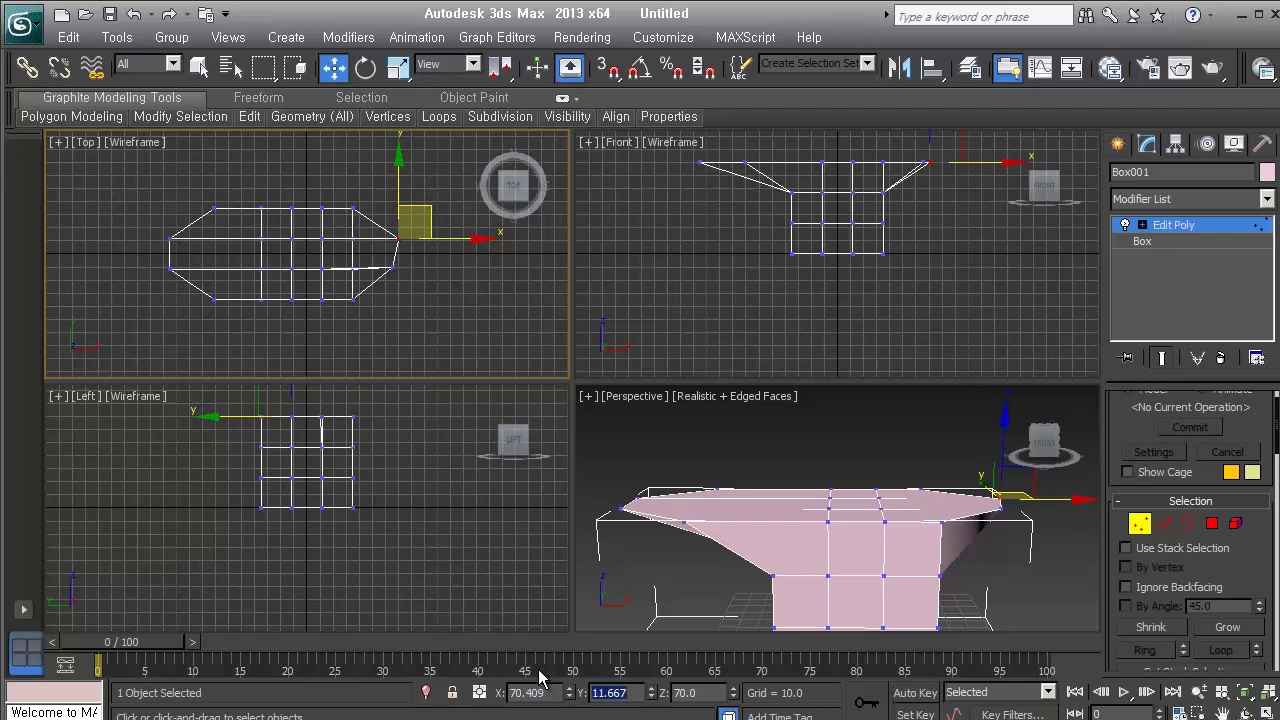
# Step: Set the lower outermost +X vertex's Y to -11.667 in the Top view to match the opposite -X vertex
pyautogui.click(169, 268)
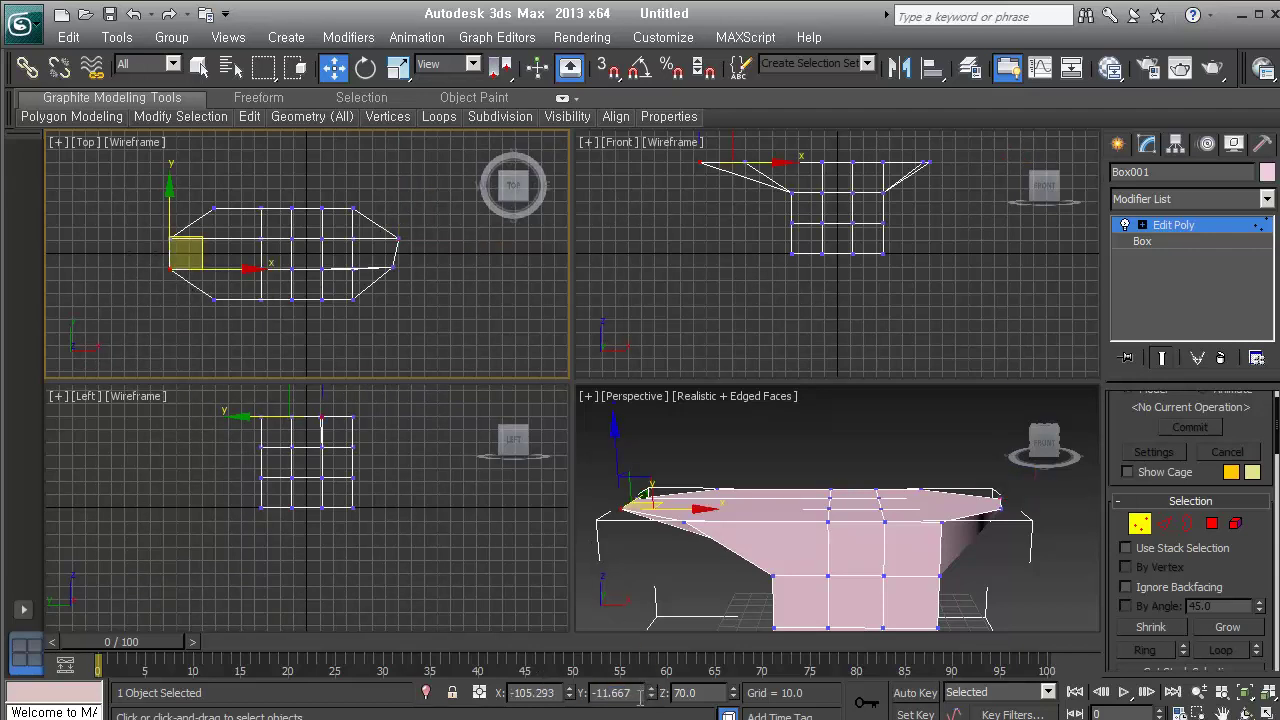
pyautogui.click(393, 267)
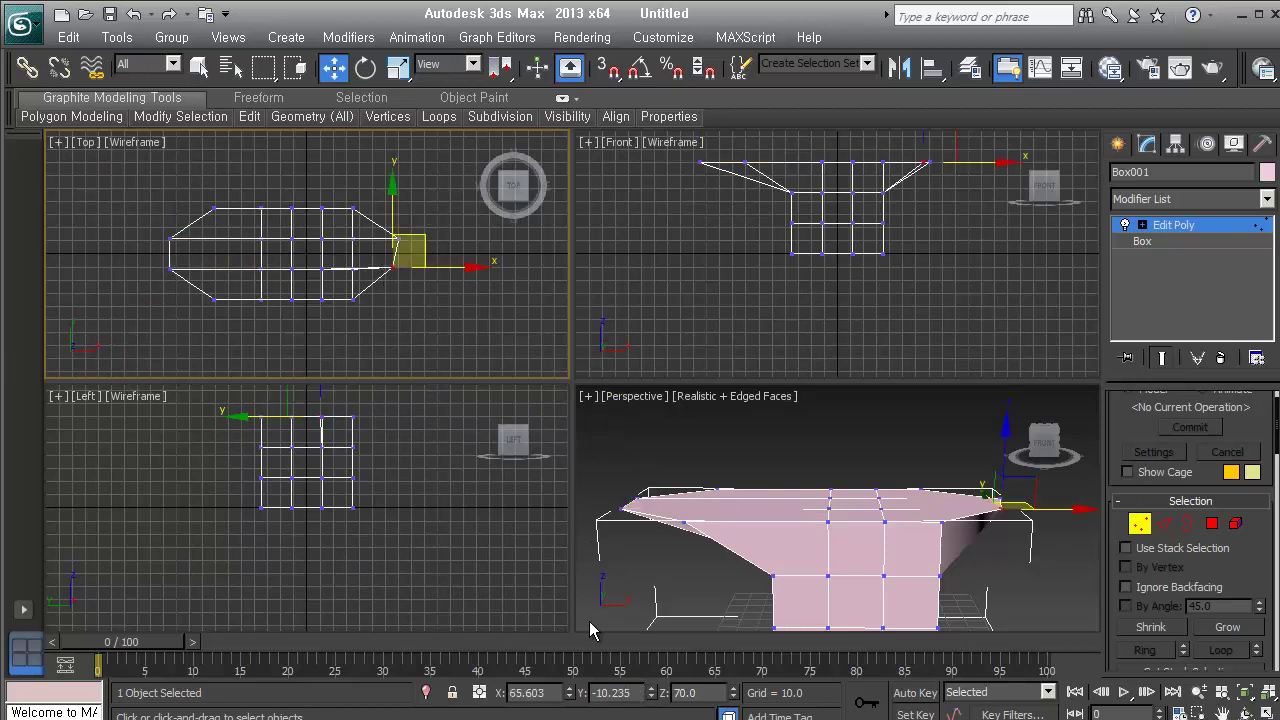
pyautogui.moveTo(637, 692); pyautogui.dragTo(594, 692)
pyautogui.write('-11.667')
pyautogui.press('Return')
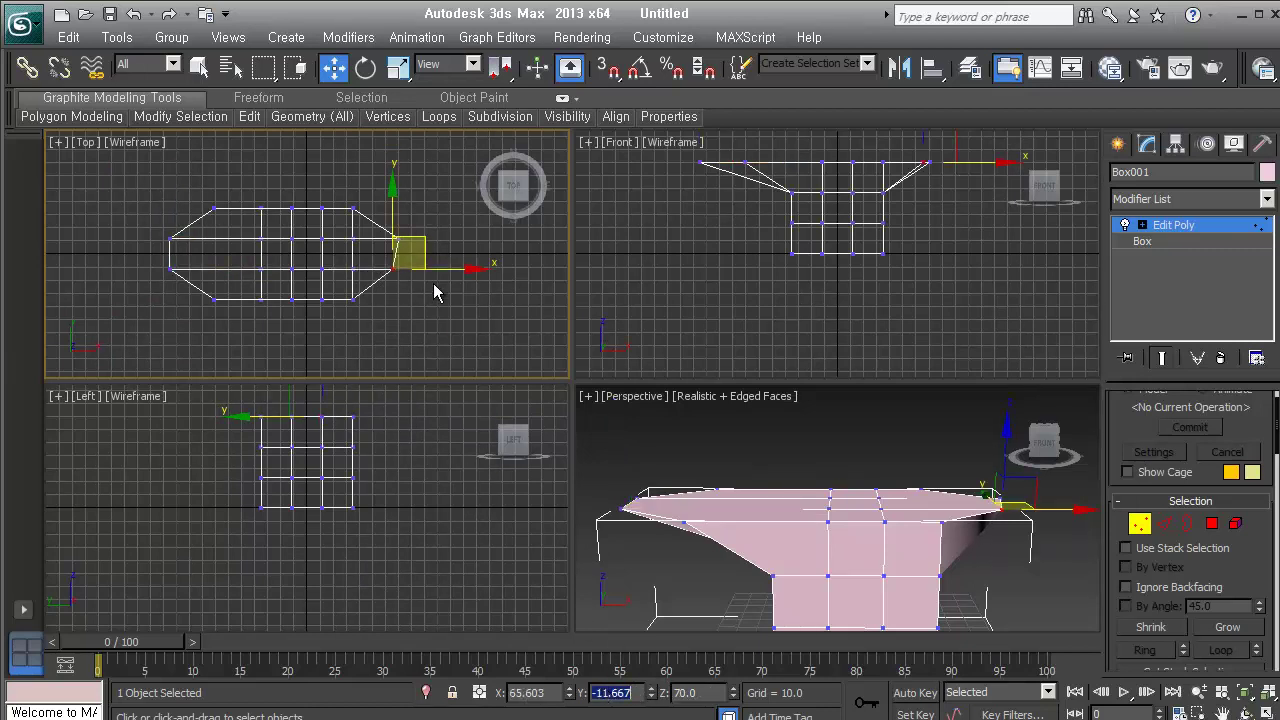
# Step: Select both outermost +X vertices in the Top view and move them outward to about X 92
pyautogui.click(431, 283)
pyautogui.moveTo(402, 272); pyautogui.dragTo(377, 217)
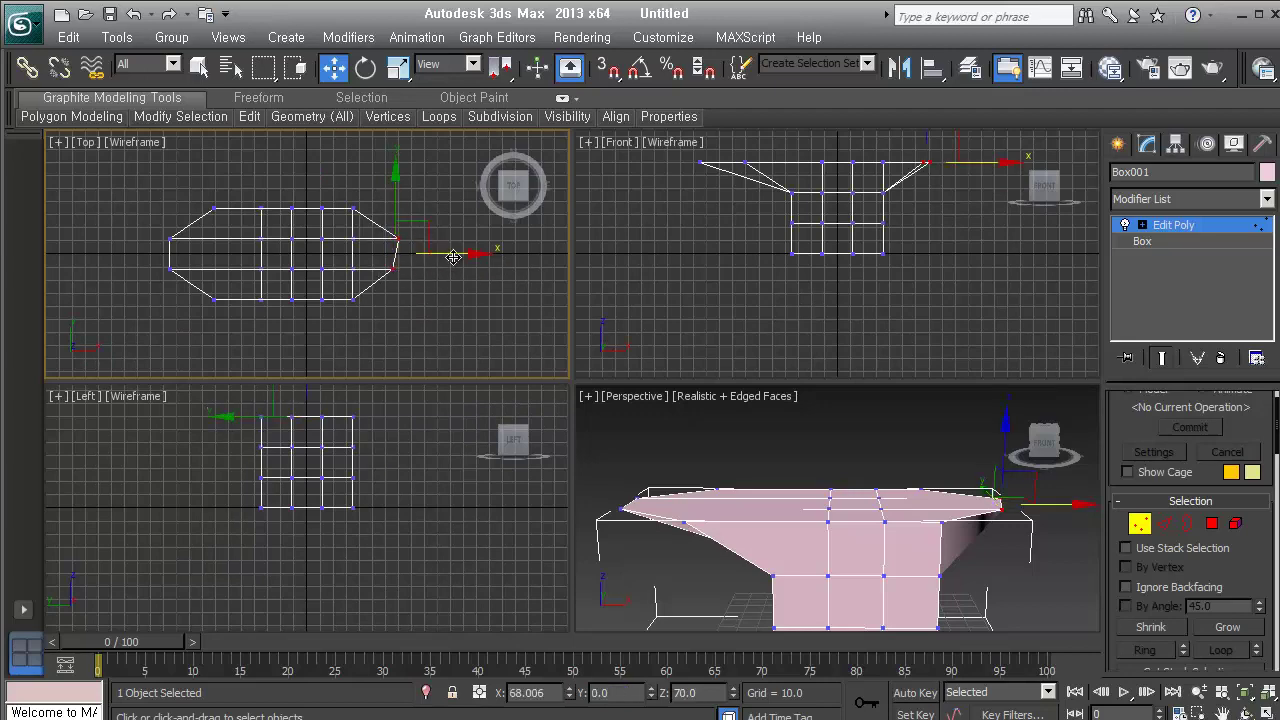
pyautogui.moveTo(453, 257); pyautogui.dragTo(483, 257)
pyautogui.keyDown('alt'); pyautogui.moveTo(860, 571); pyautogui.dragTo(834, 514, button='middle'); pyautogui.keyUp('alt')
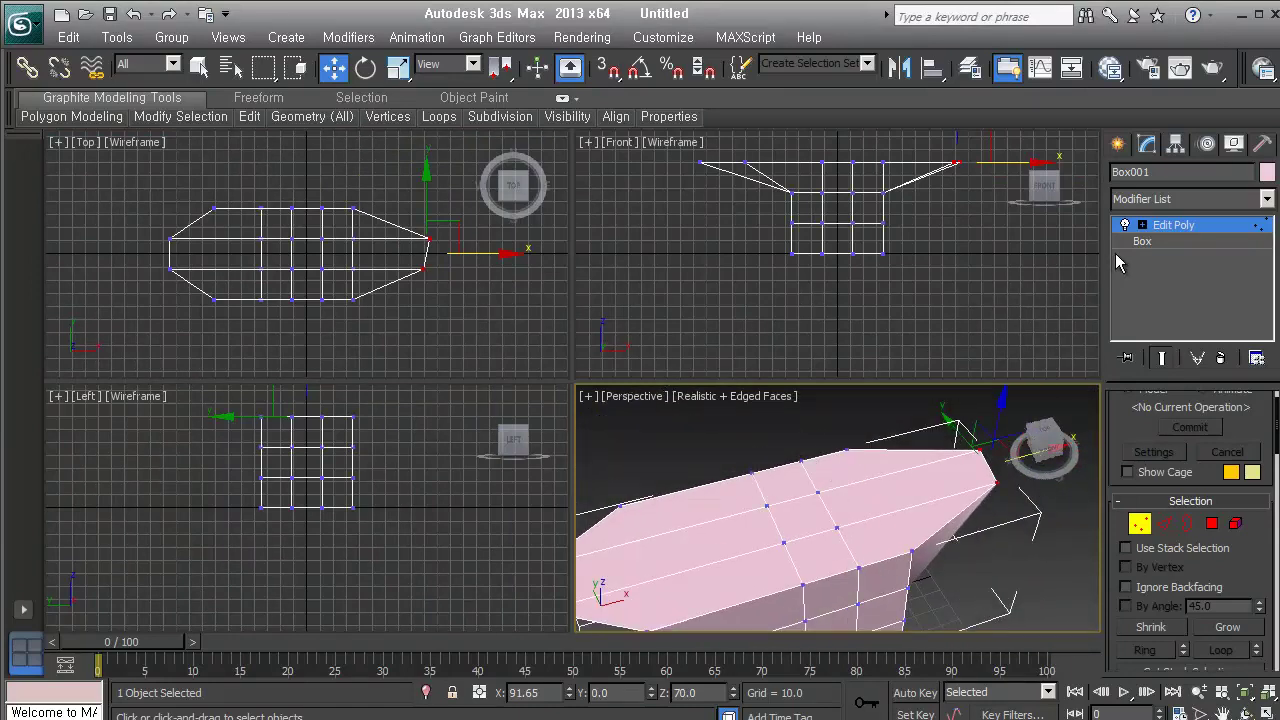
# Step: At Edge level, select a lengthwise top edge on the +X side and move it up to about Z 109 and out to about X 111
pyautogui.click(1176, 525)
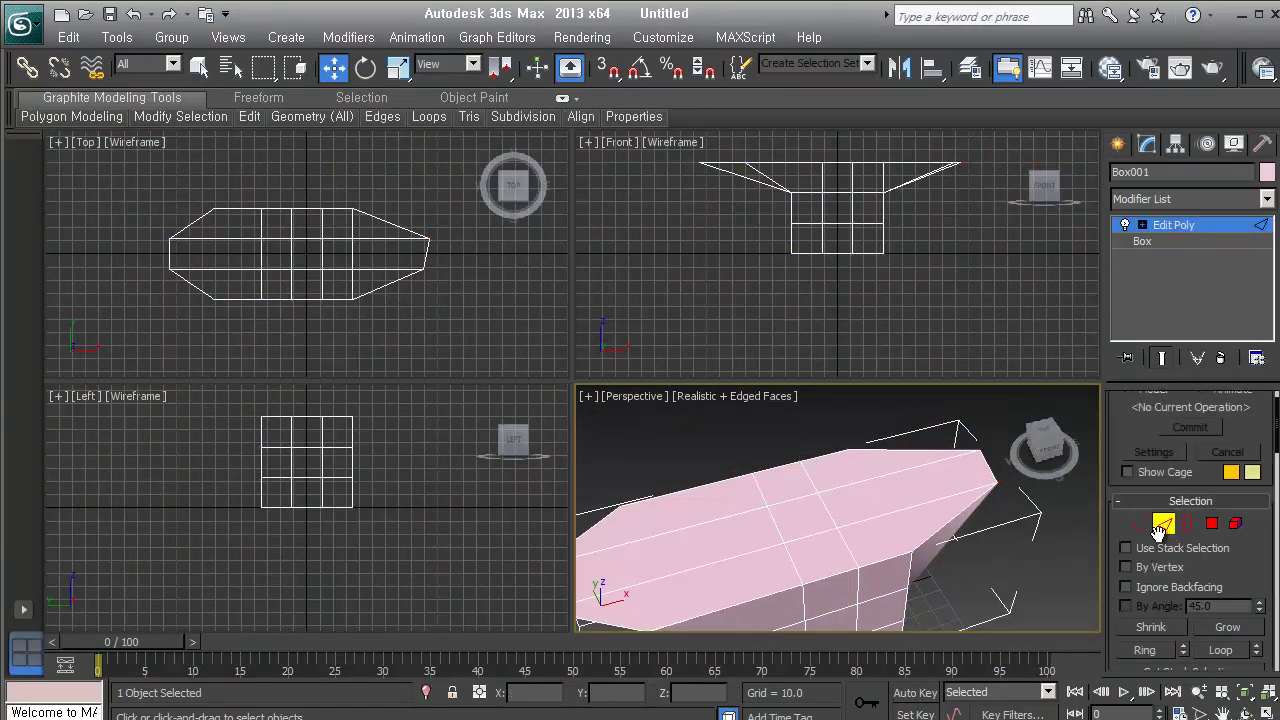
pyautogui.click(898, 516)
pyautogui.keyDown('alt'); pyautogui.moveTo(906, 540); pyautogui.dragTo(812, 557, button='middle'); pyautogui.keyUp('alt')
pyautogui.moveTo(822, 465)
pyautogui.mouseDown()
pyautogui.moveTo(891, 486)
pyautogui.moveTo(834, 514)
pyautogui.moveTo(787, 478)
pyautogui.moveTo(811, 460)
pyautogui.moveTo(846, 466)
pyautogui.moveTo(830, 462)
pyautogui.mouseUp()
pyautogui.keyDown('alt'); pyautogui.moveTo(830, 462); pyautogui.dragTo(755, 464, button='middle'); pyautogui.keyUp('alt')
pyautogui.moveTo(881, 461); pyautogui.dragTo(891, 428)
pyautogui.moveTo(843, 560); pyautogui.dragTo(805, 597, button='middle')
pyautogui.moveTo(895, 246); pyautogui.dragTo(882, 351, button='middle')
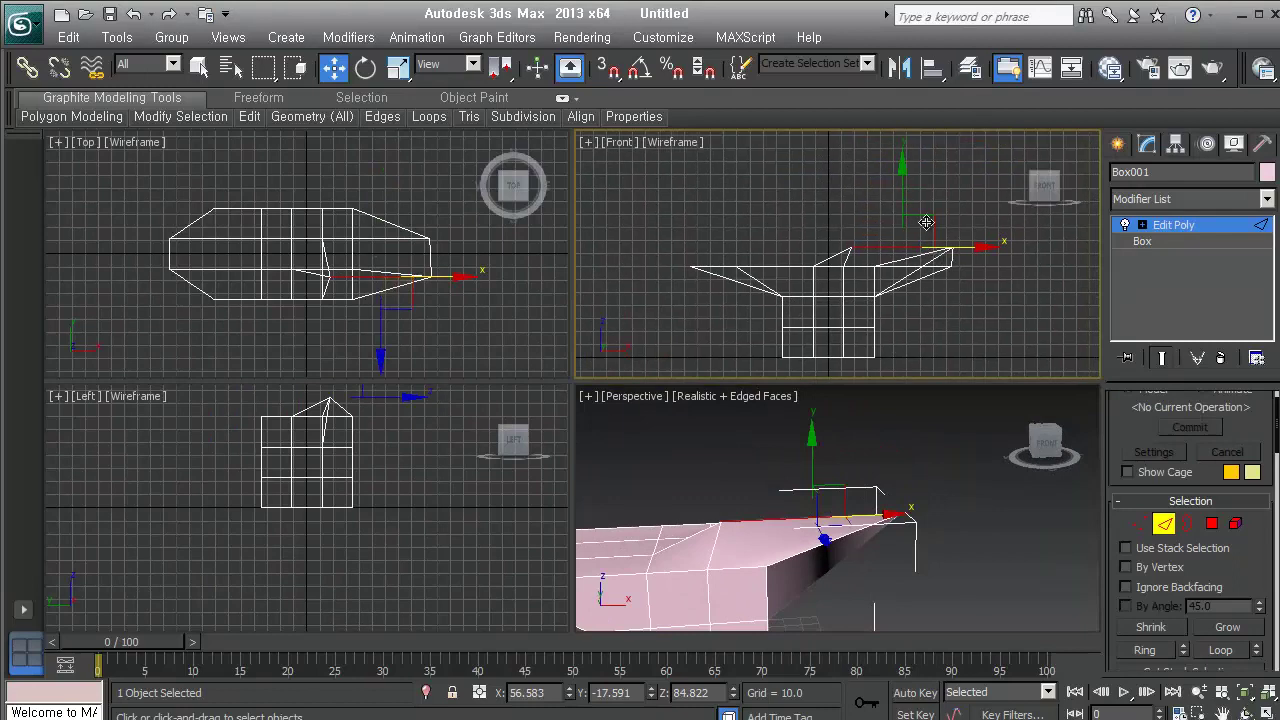
pyautogui.moveTo(903, 183); pyautogui.dragTo(904, 170)
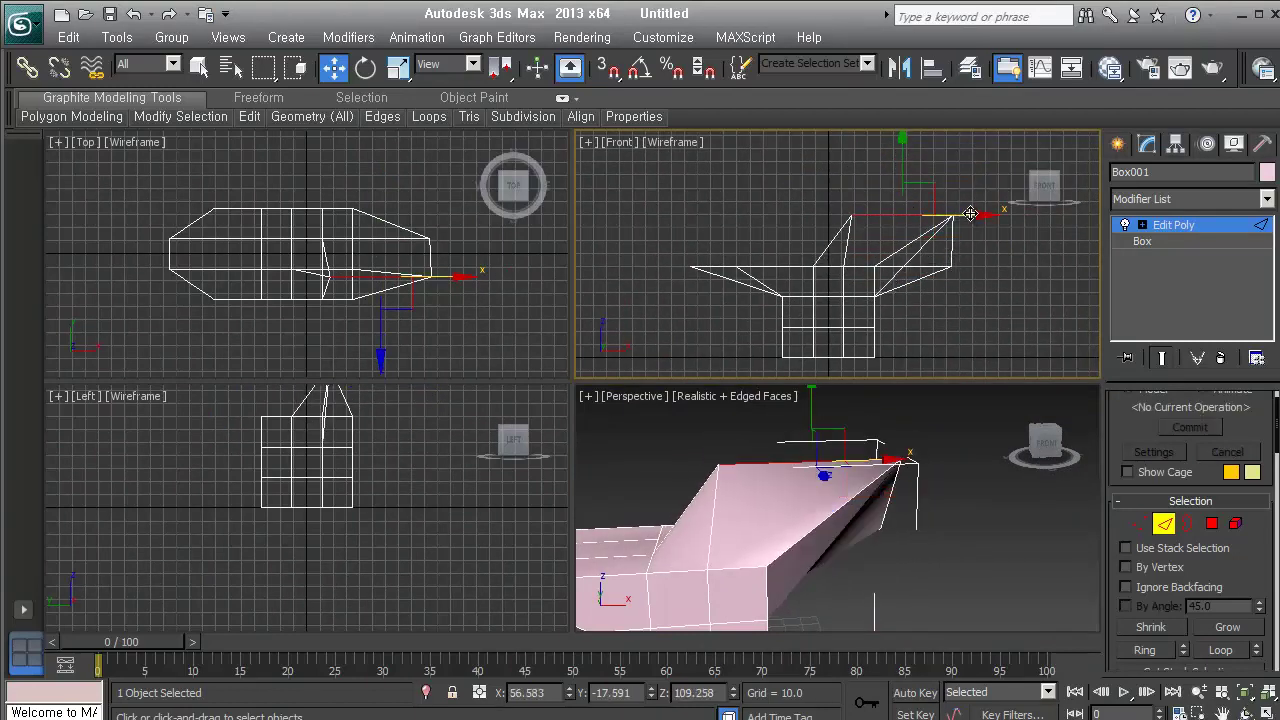
pyautogui.moveTo(966, 213); pyautogui.dragTo(1089, 213)
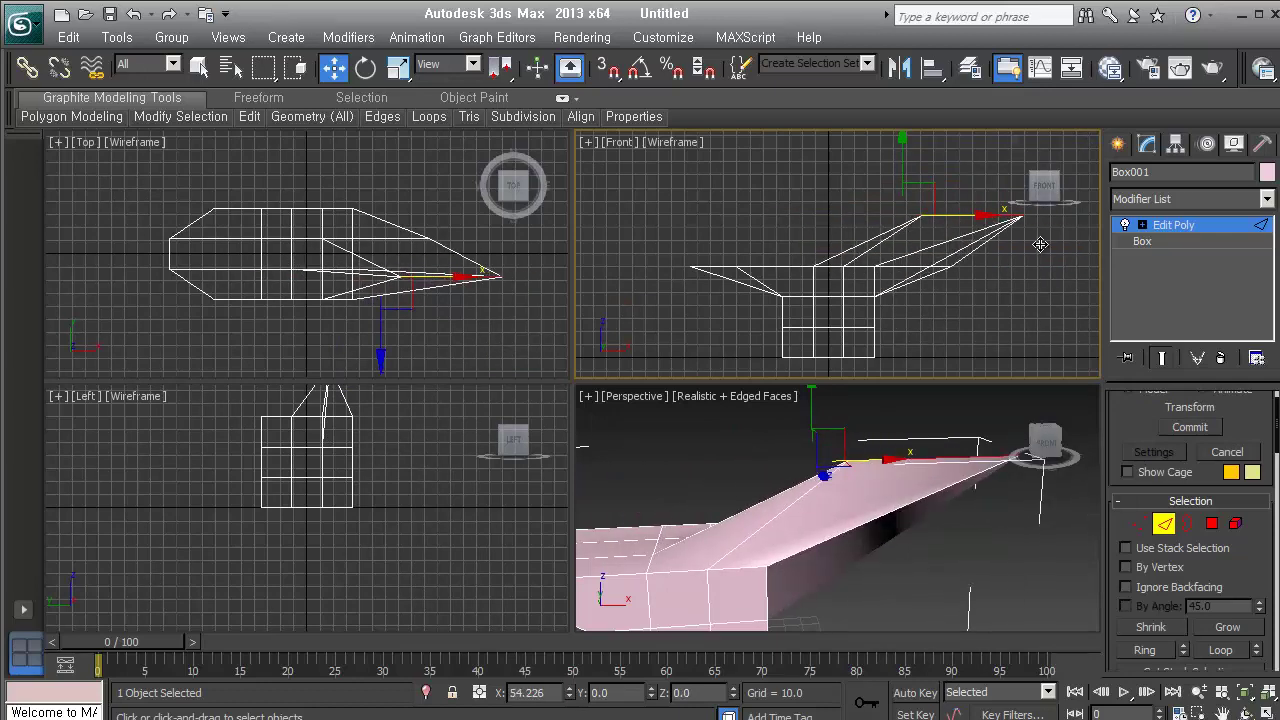
# Step: Move the selected edge freely along both axes in the Front view to about X 106 and Z 108
pyautogui.moveTo(913, 289); pyautogui.dragTo(837, 341, button='middle')
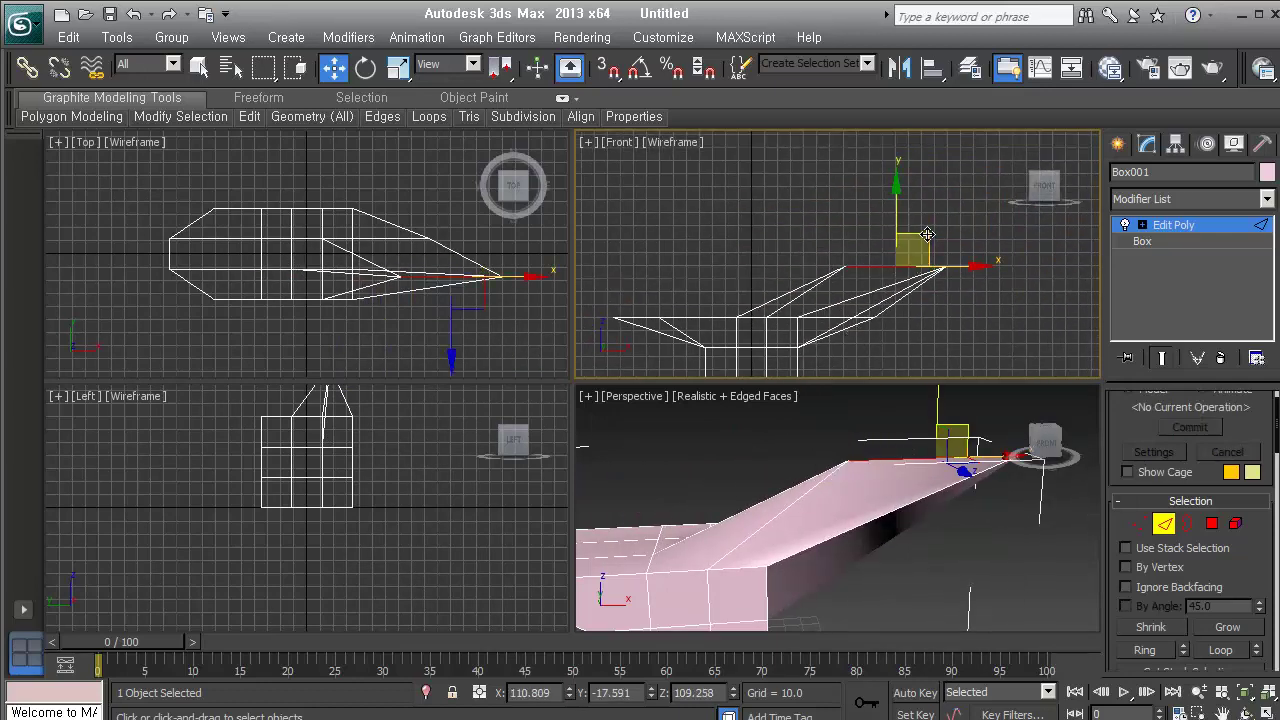
pyautogui.moveTo(931, 233); pyautogui.dragTo(903, 233)
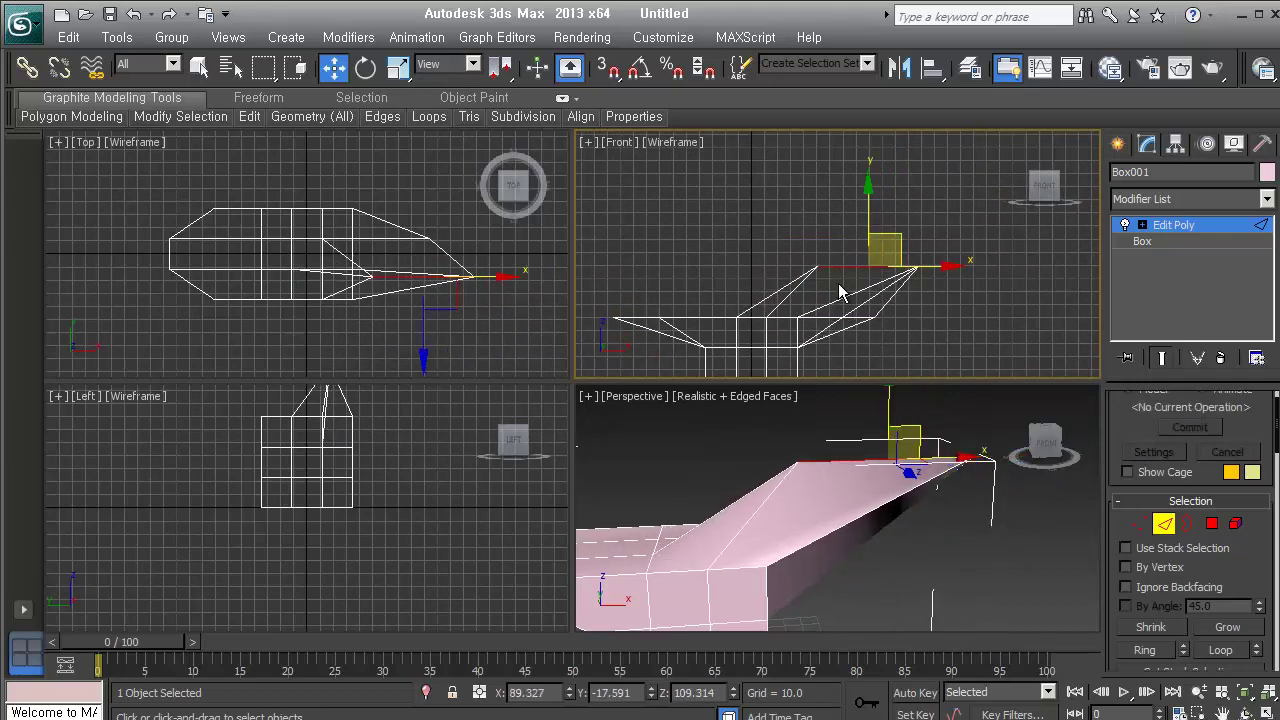
pyautogui.moveTo(846, 269); pyautogui.dragTo(881, 321)
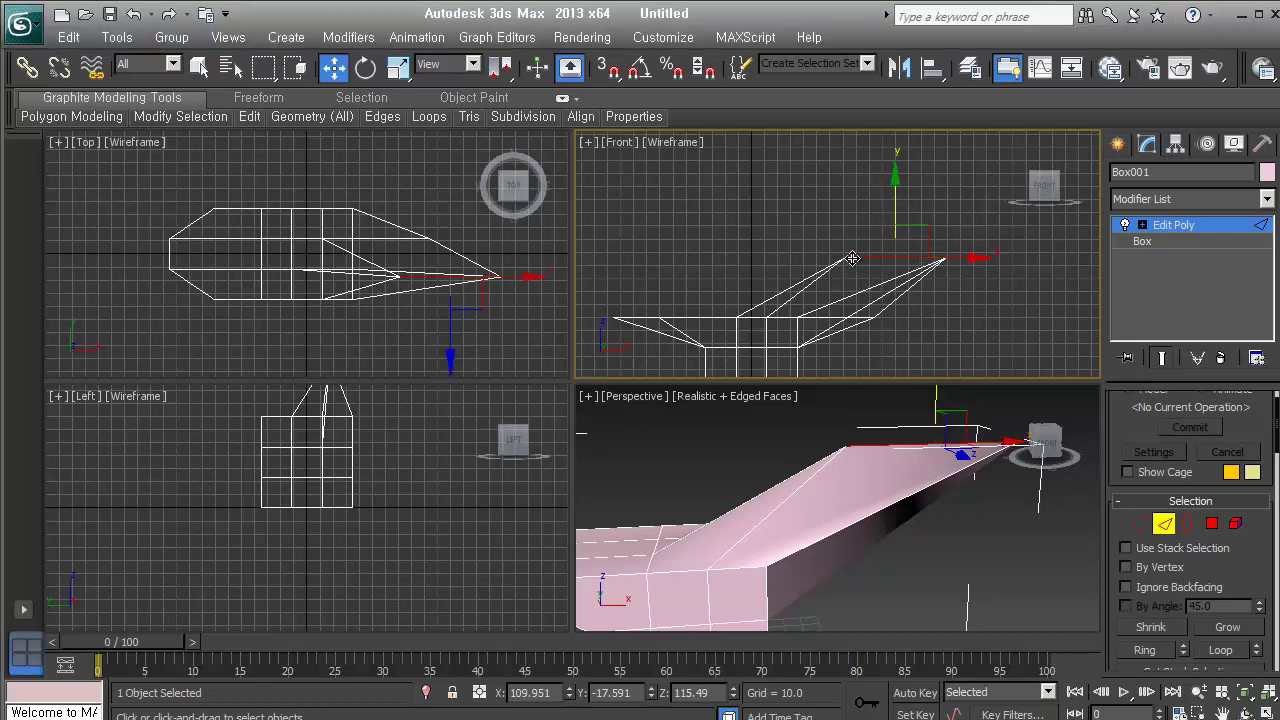
pyautogui.moveTo(852, 258)
pyautogui.mouseDown()
pyautogui.moveTo(800, 170)
pyautogui.moveTo(760, 217)
pyautogui.moveTo(770, 262)
pyautogui.moveTo(850, 200)
pyautogui.moveTo(870, 240)
pyautogui.moveTo(850, 205)
pyautogui.moveTo(862, 276)
pyautogui.mouseUp()
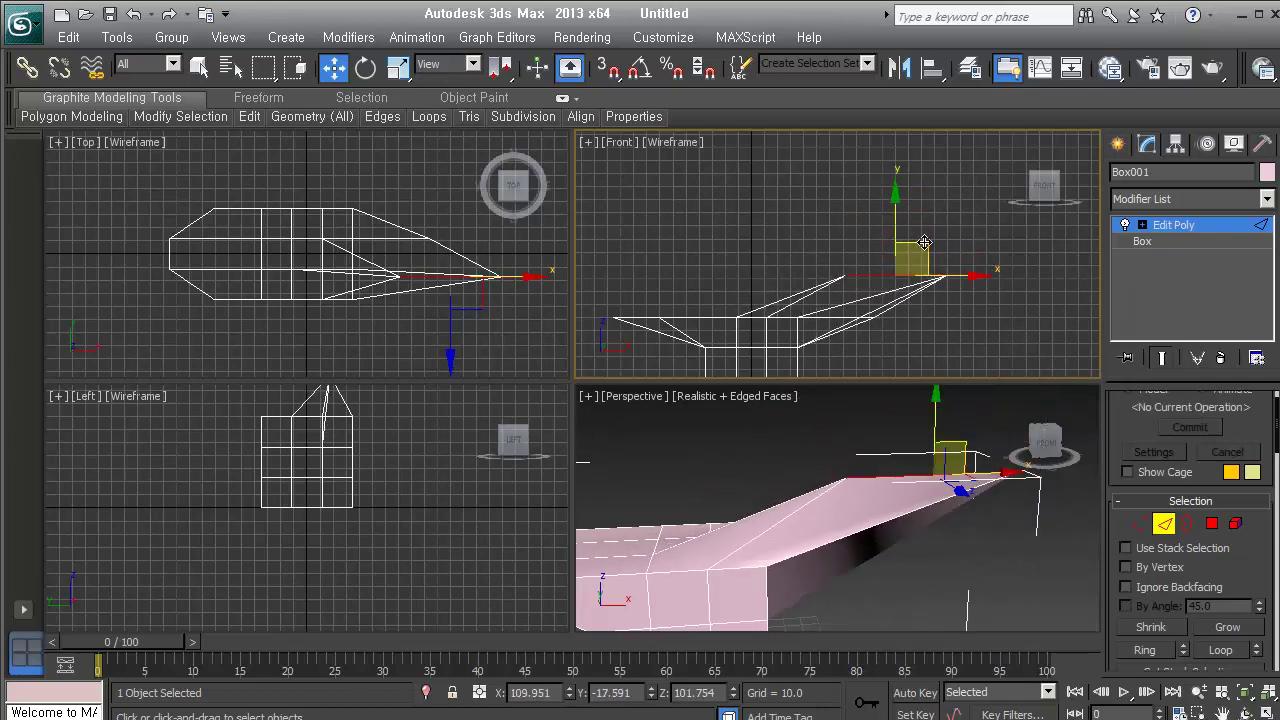
pyautogui.moveTo(860, 290); pyautogui.dragTo(848, 262)
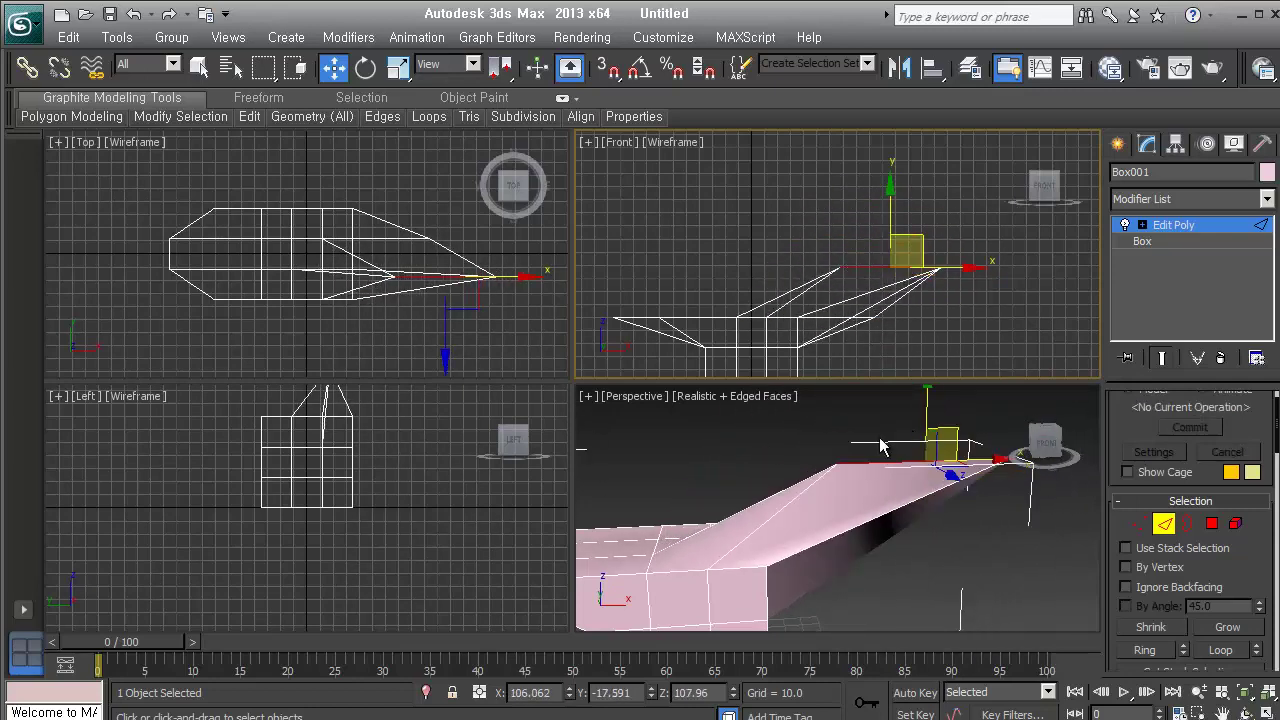
pyautogui.keyDown('alt'); pyautogui.moveTo(848, 522); pyautogui.dragTo(752, 608, button='middle'); pyautogui.keyUp('alt')
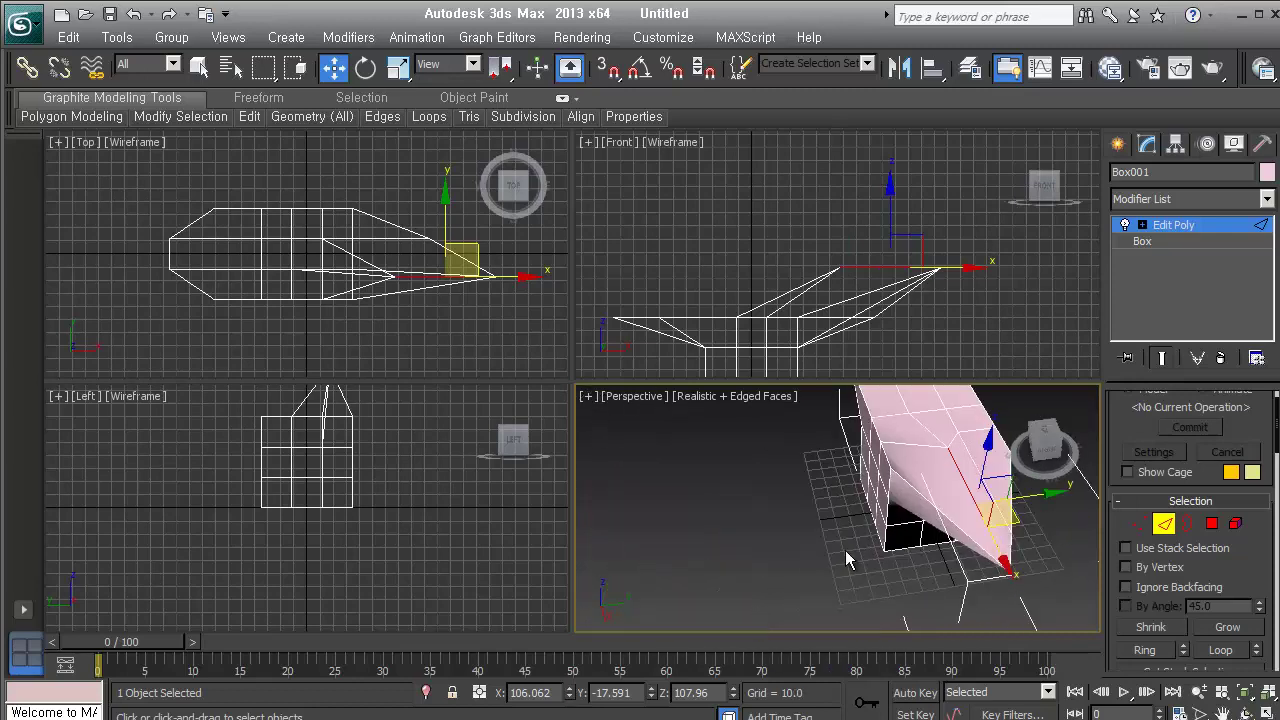
pyautogui.keyDown('alt'); pyautogui.moveTo(845, 550); pyautogui.dragTo(766, 532, button='middle'); pyautogui.keyUp('alt')
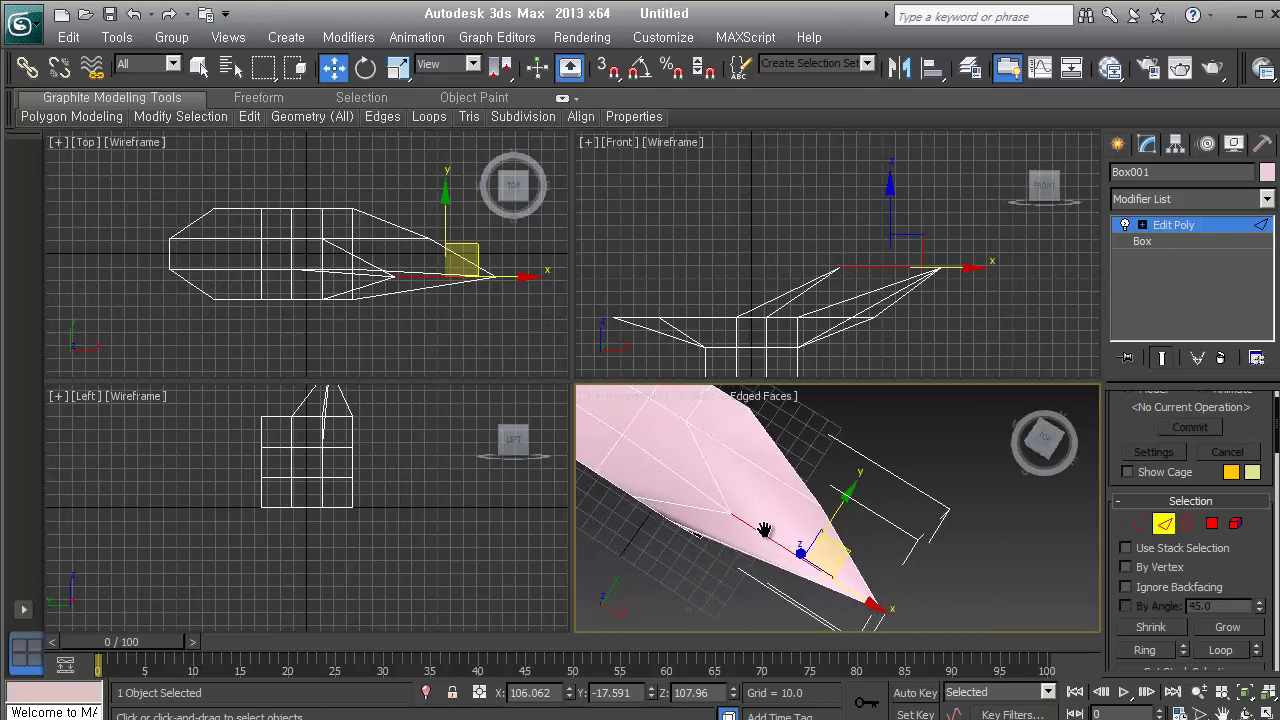
# Step: Leave Edge level and examine the reshaped box's overall form in the Front and Perspective views
pyautogui.click(1162, 526)
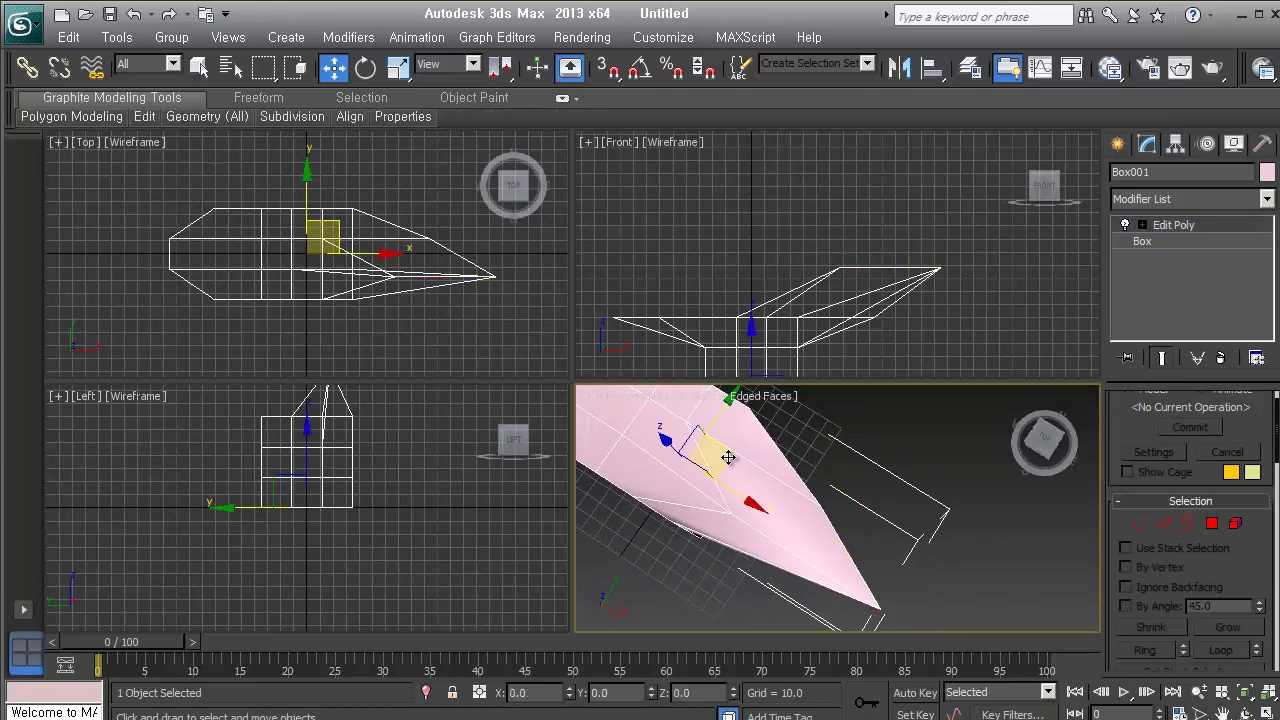
pyautogui.press('z')
pyautogui.moveTo(823, 506); pyautogui.dragTo(785, 565, button='middle')
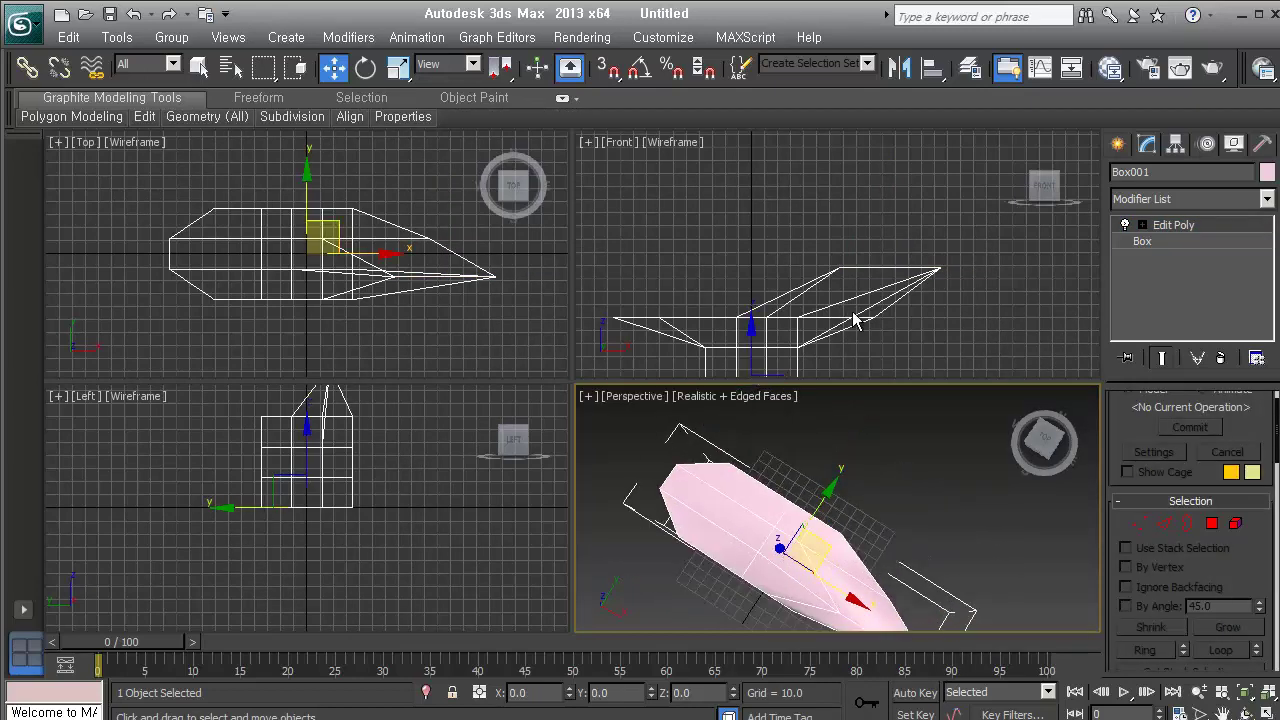
pyautogui.moveTo(855, 320); pyautogui.dragTo(894, 242, button='middle')
pyautogui.click(1004, 294)
pyautogui.click(760, 303)
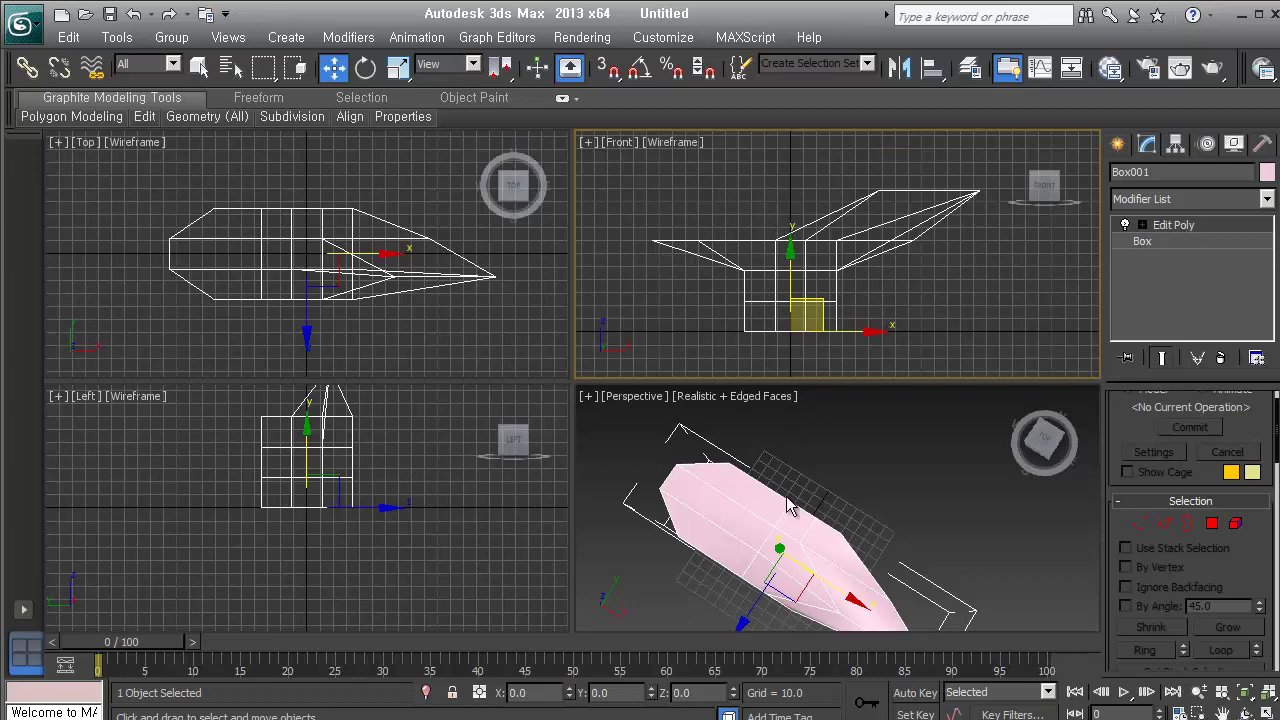
pyautogui.moveTo(787, 505); pyautogui.dragTo(1000, 499, button='middle')
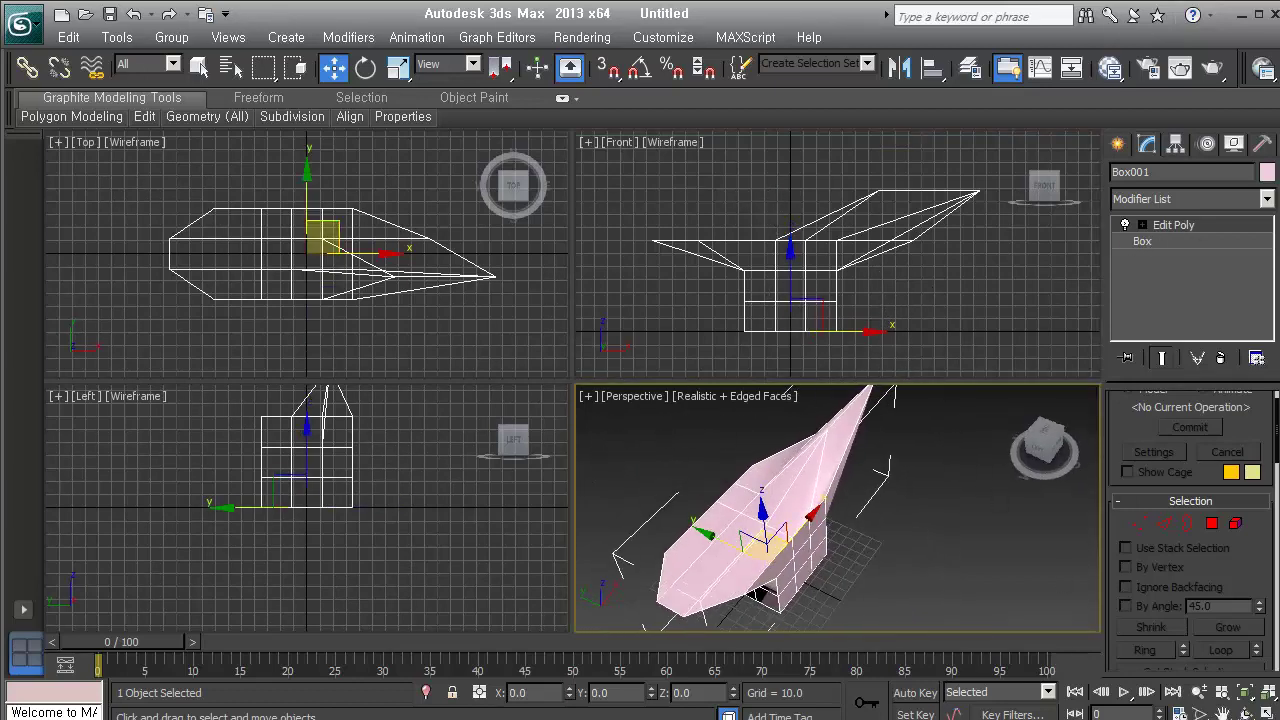
# Step: Try to select a border on the box at Border level, comparing it with Edge level
pyautogui.click(1163, 523)
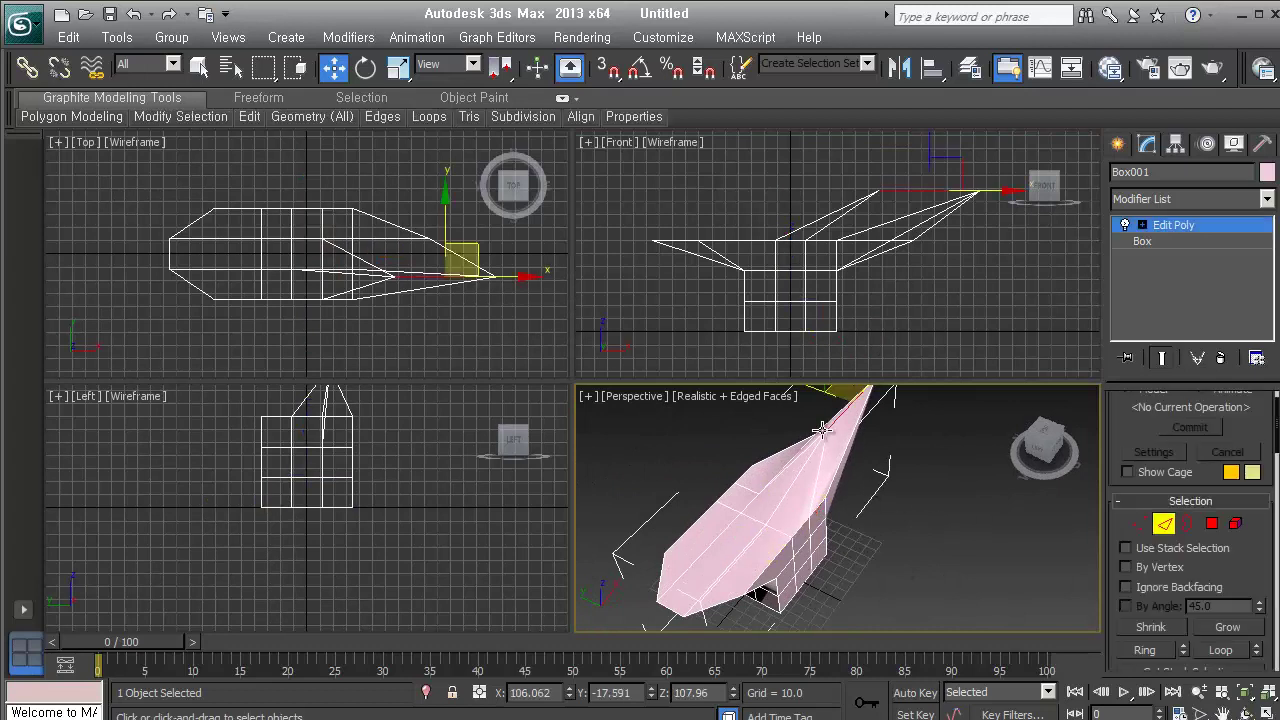
pyautogui.click(1187, 523)
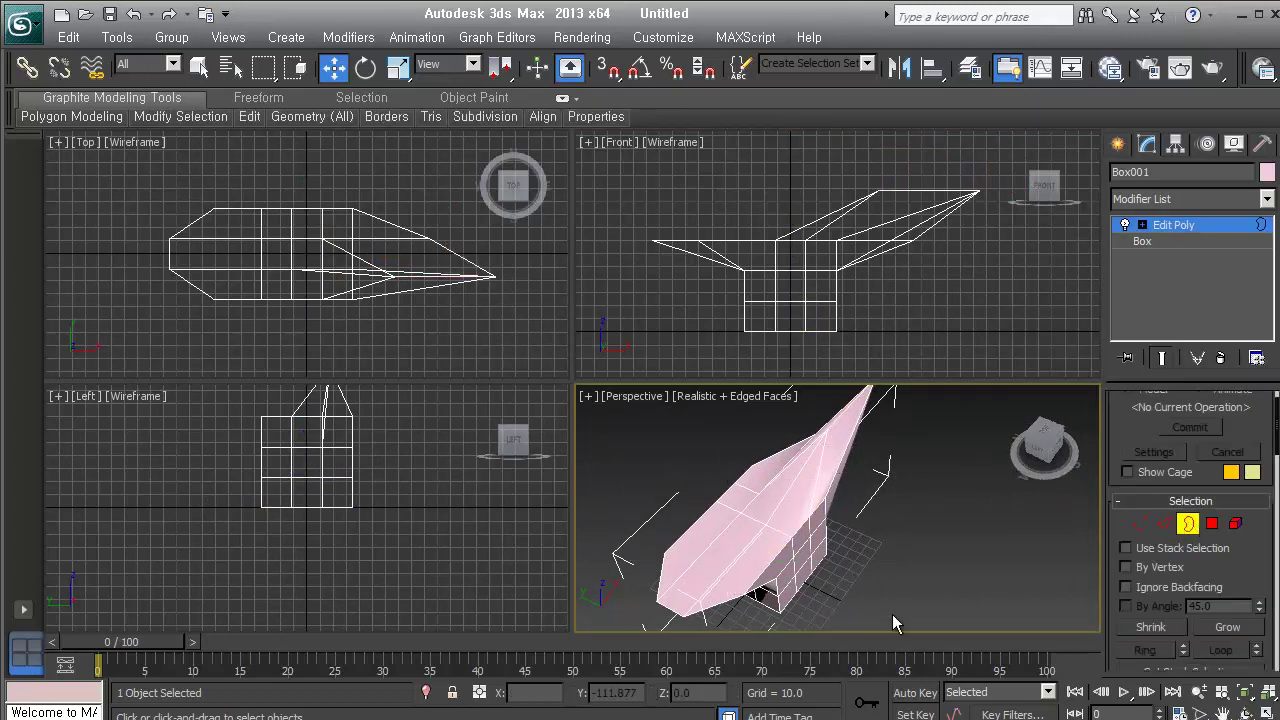
pyautogui.moveTo(908, 626); pyautogui.dragTo(640, 412)
pyautogui.click(1164, 523)
pyautogui.click(1188, 524)
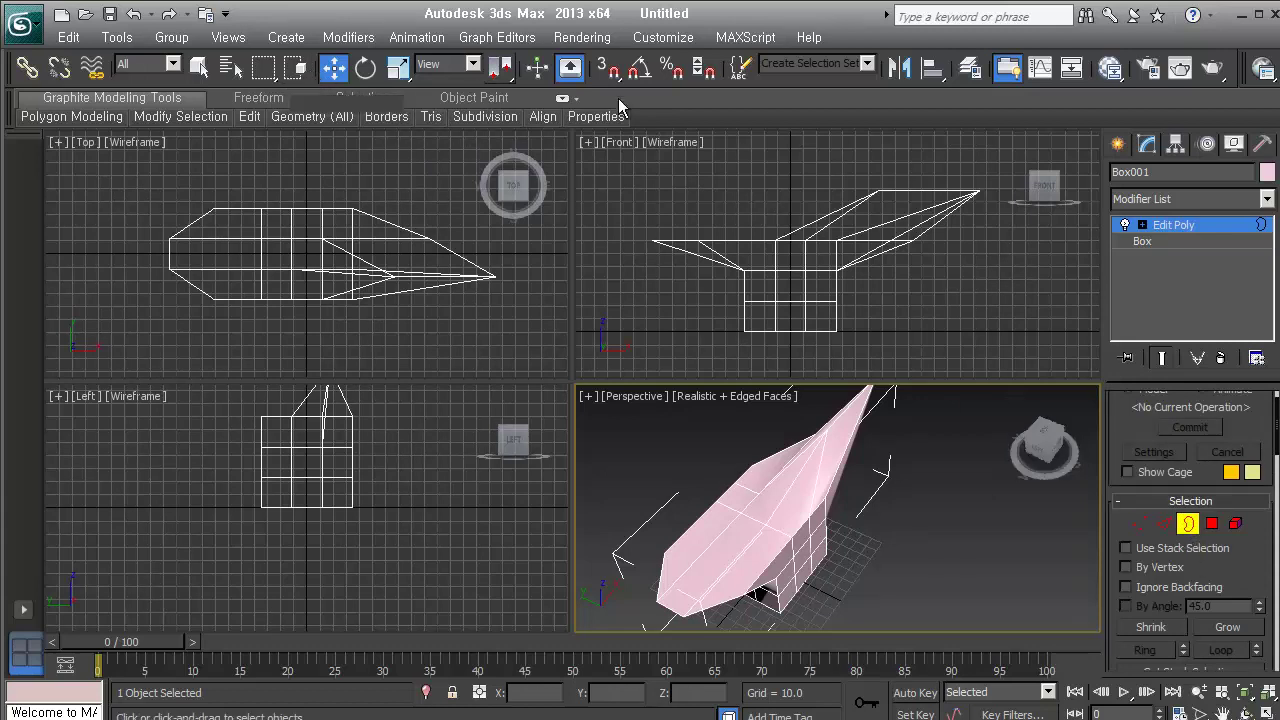
# Step: At Polygon level, delete the top polygons in the middle row on the box's -X side to open a hole
pyautogui.click(1211, 523)
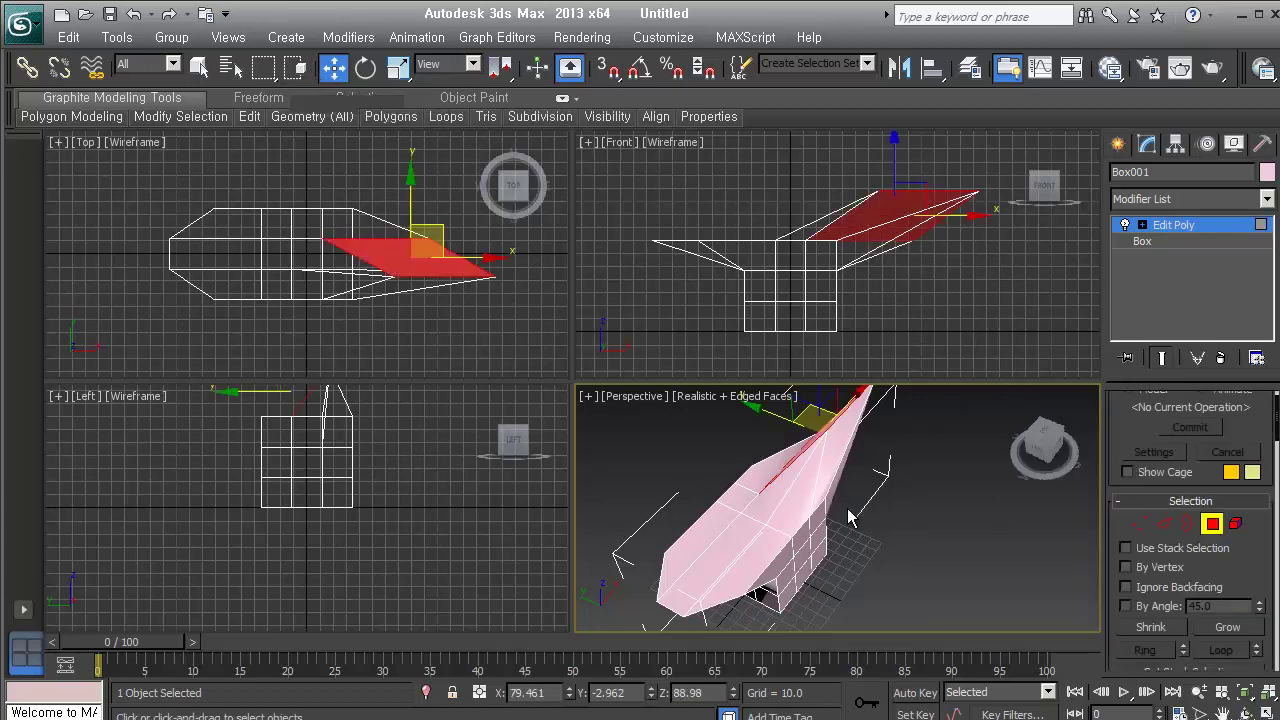
pyautogui.click(726, 553)
pyautogui.hotkey('ctrl', 'd')
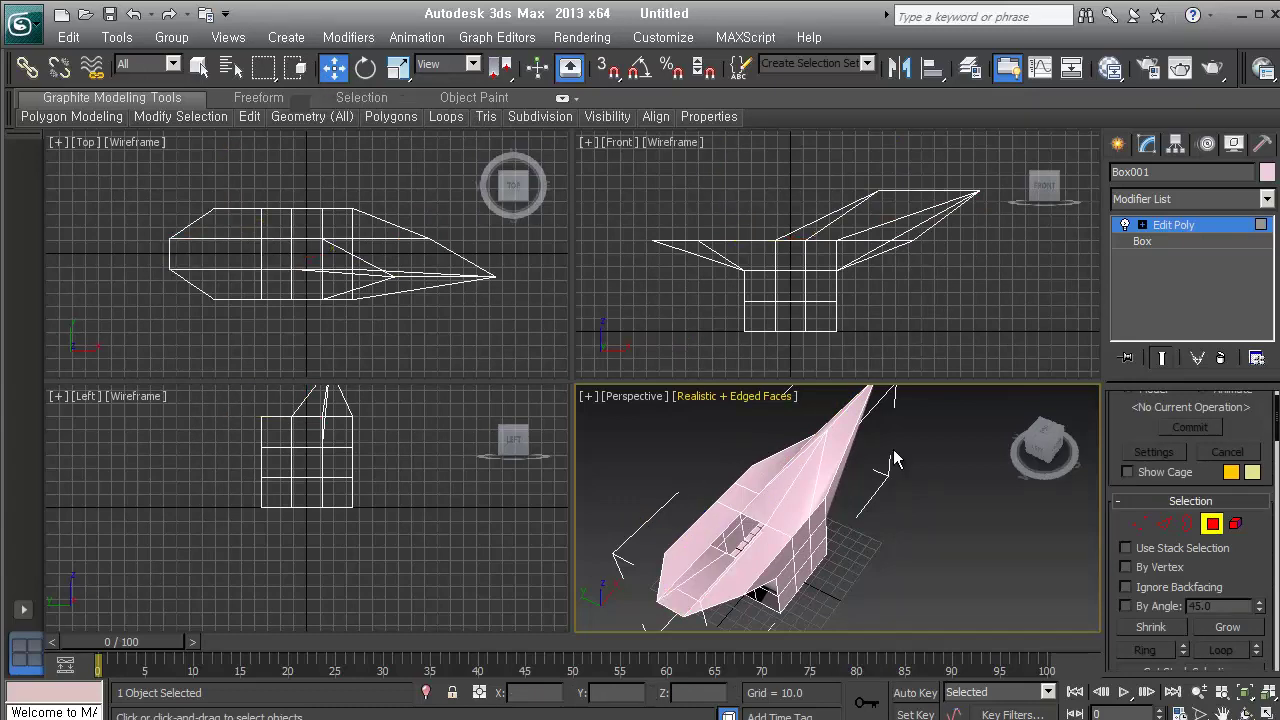
pyautogui.keyDown('alt'); pyautogui.moveTo(831, 555); pyautogui.dragTo(920, 537, button='middle'); pyautogui.keyUp('alt')
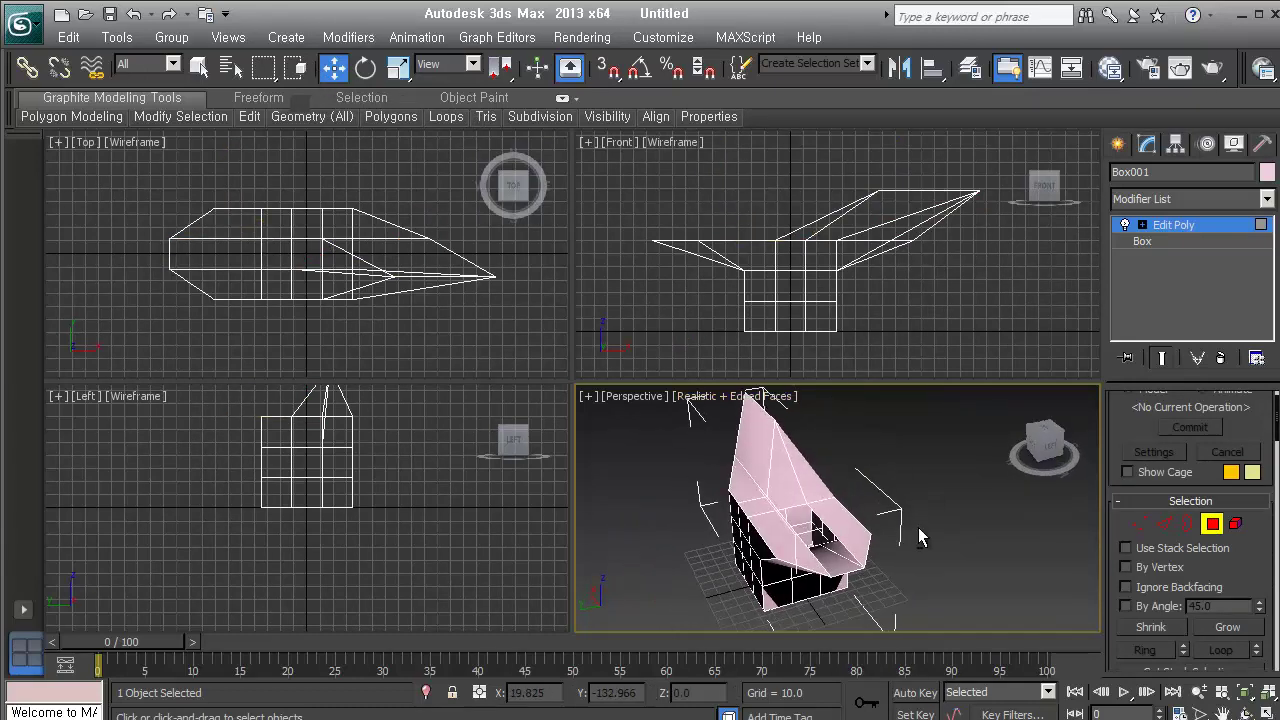
# Step: Check the opened box in wireframe with its polygons selected, and return to shaded display at object level
pyautogui.press('F3')
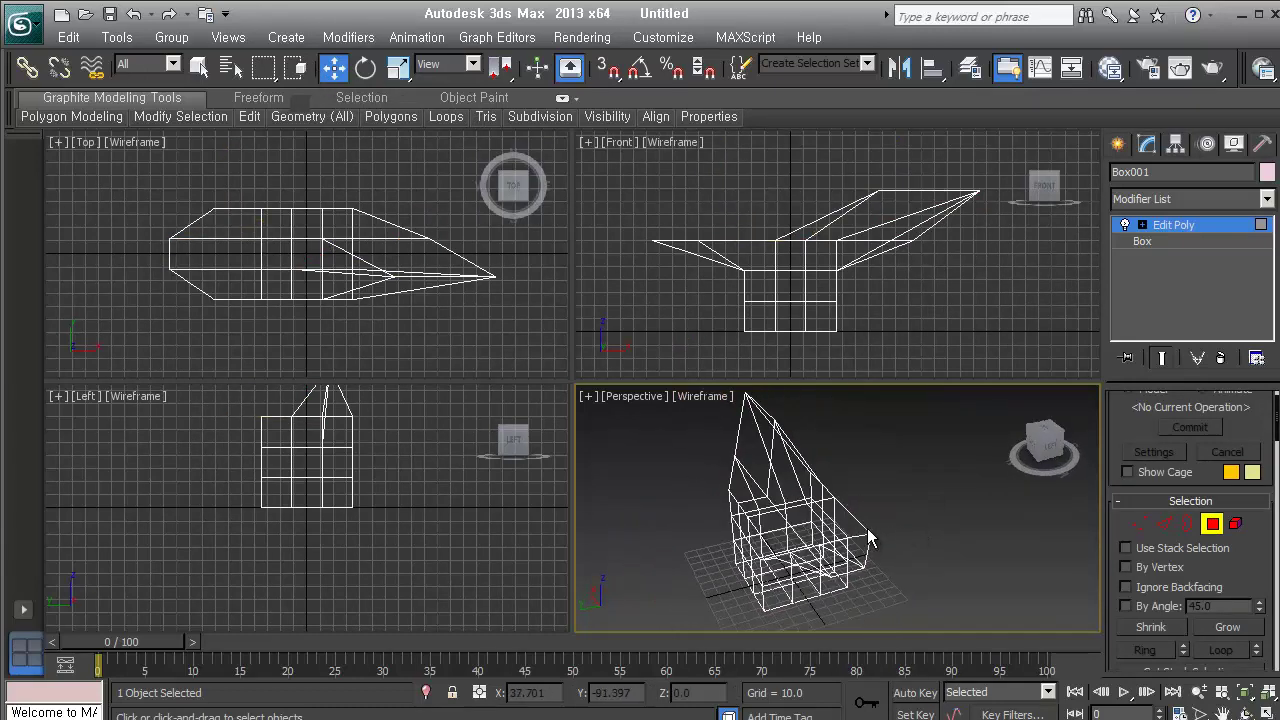
pyautogui.hotkey('ctrl', 'a')
pyautogui.click(1211, 225)
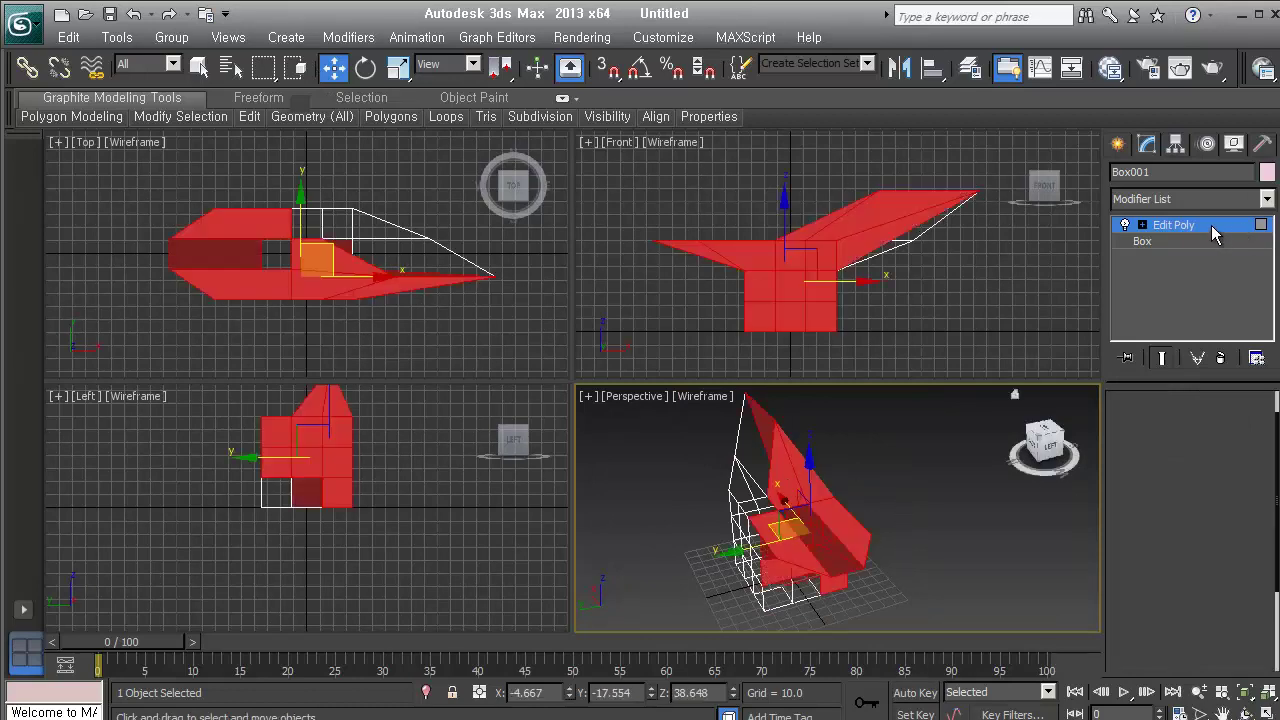
pyautogui.press('F3')
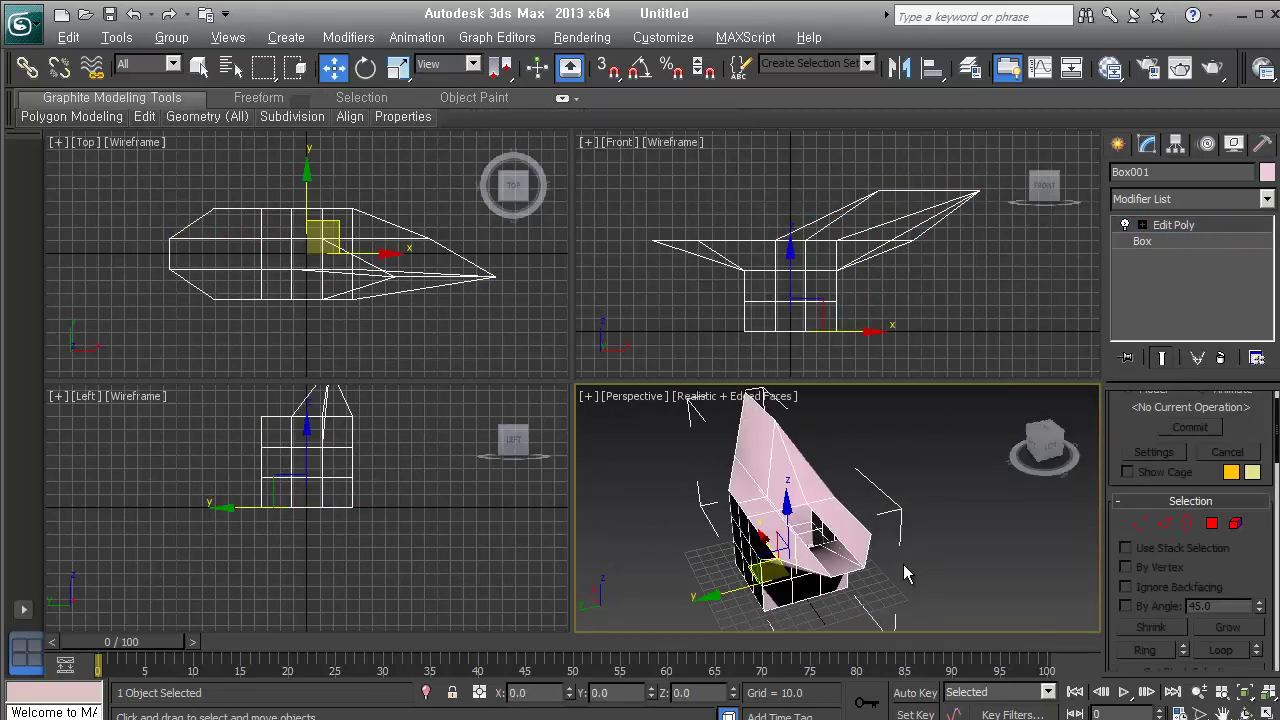
# Step: Turn on see-through display for the box and select an edge of the top opening at Edge level
pyautogui.hotkey('alt', 'x')
pyautogui.keyDown('alt'); pyautogui.moveTo(966, 490); pyautogui.dragTo(931, 549, button='middle'); pyautogui.keyUp('alt')
pyautogui.scroll(5, 848, 491)
pyautogui.press('4')
pyautogui.click(772, 516)
pyautogui.click(943, 555)
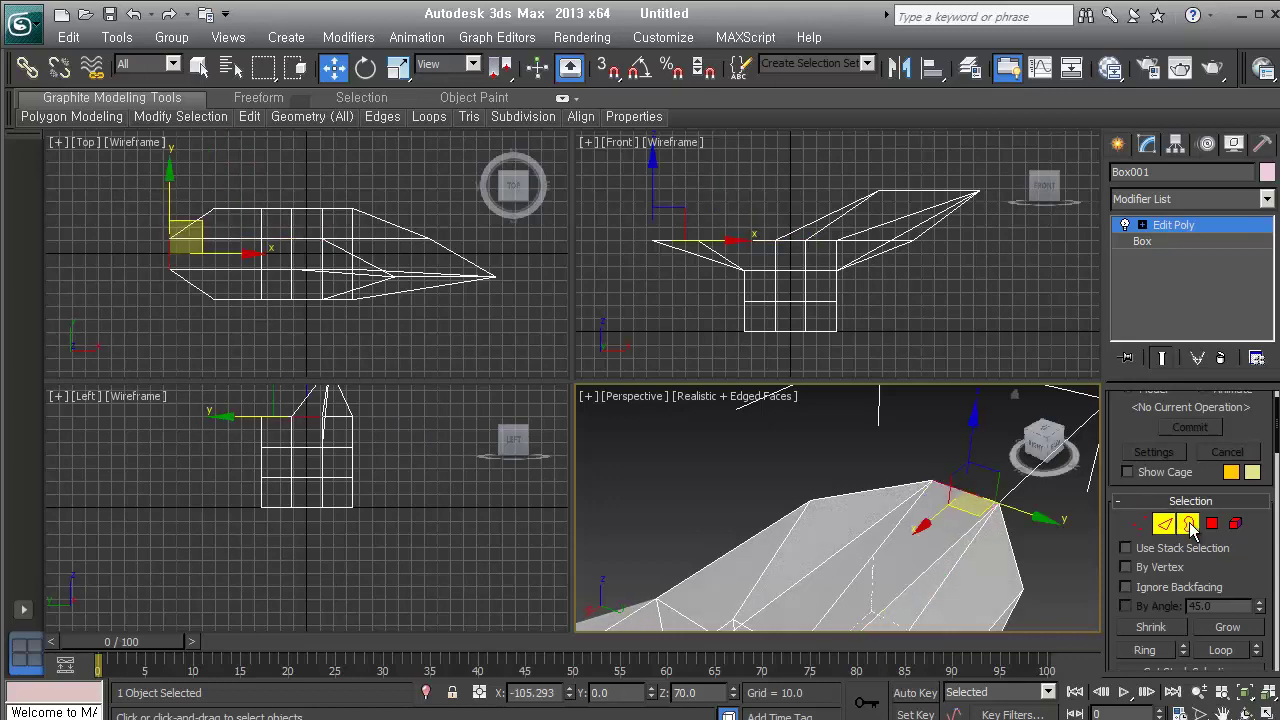
# Step: Select the complete border around the top opening at Border level
pyautogui.click(1187, 523)
pyautogui.click(944, 550)
pyautogui.moveTo(918, 580); pyautogui.dragTo(1002, 560, button='middle')
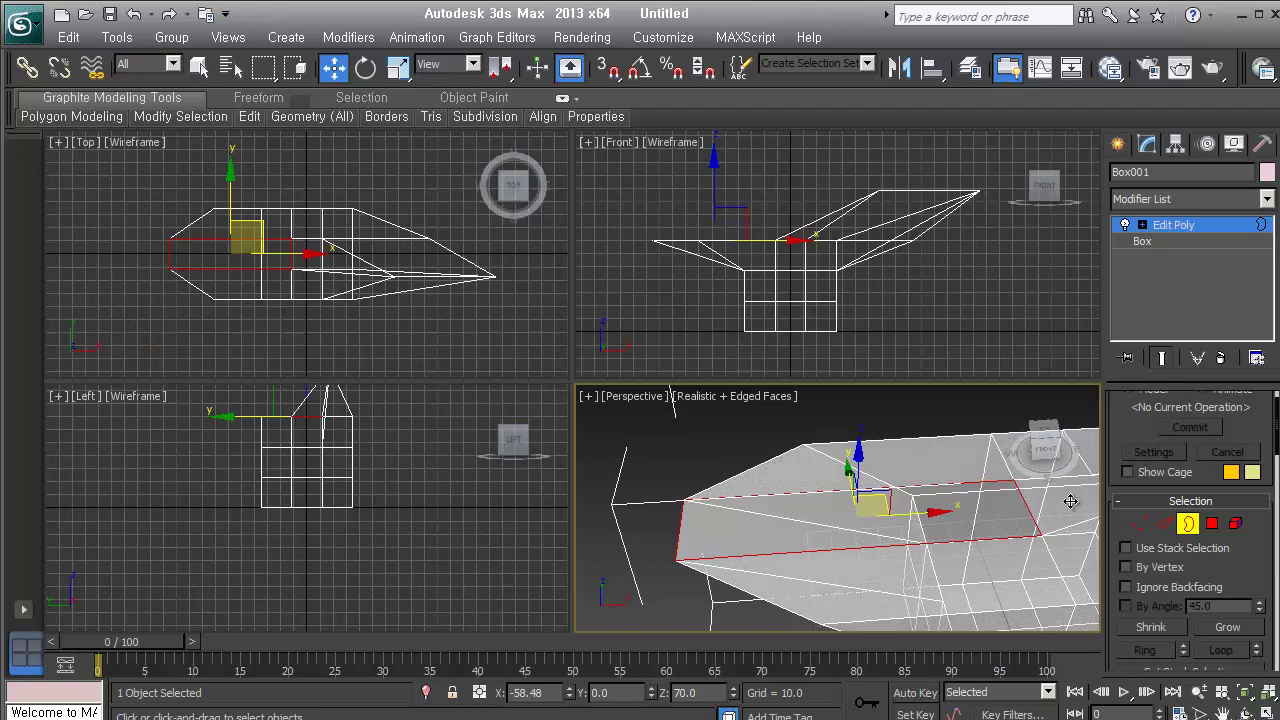
# Step: At Polygon level, clear the selection and pick single polygons in turn, ending with the bottom middle polygon on the front face
pyautogui.click(1214, 524)
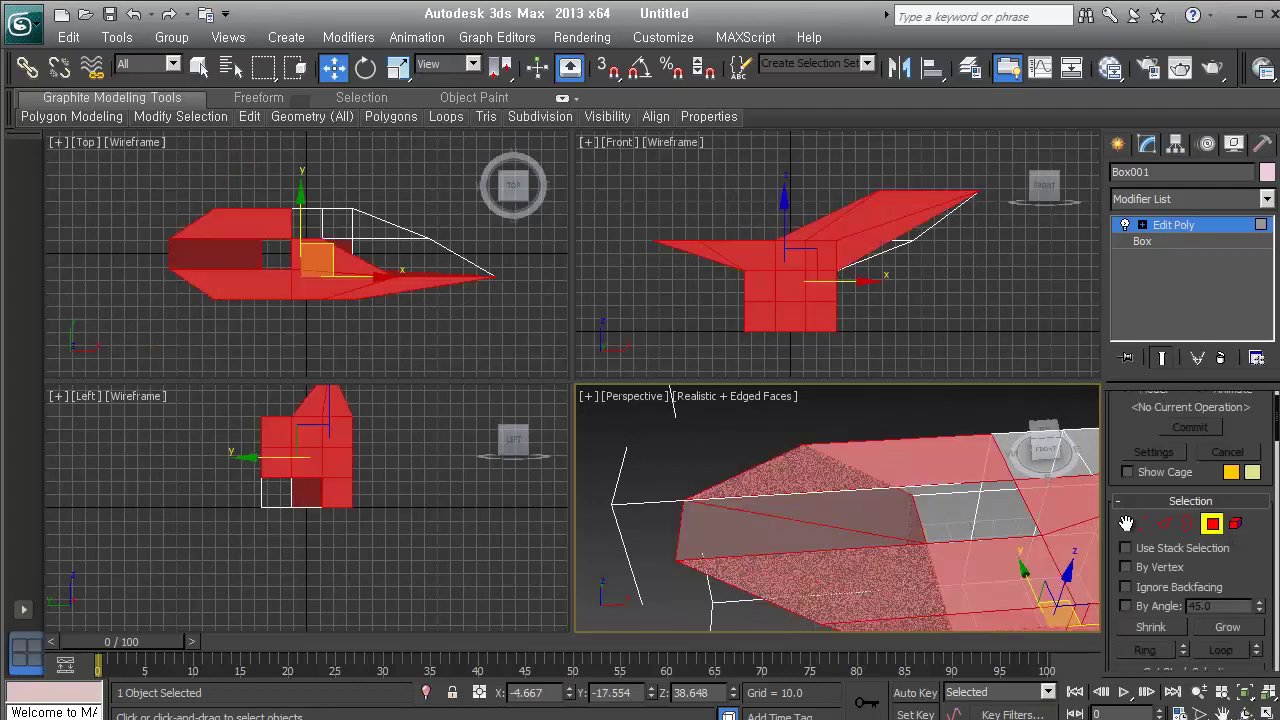
pyautogui.keyDown('alt'); pyautogui.moveTo(750, 470); pyautogui.dragTo(884, 537, button='middle'); pyautogui.keyUp('alt')
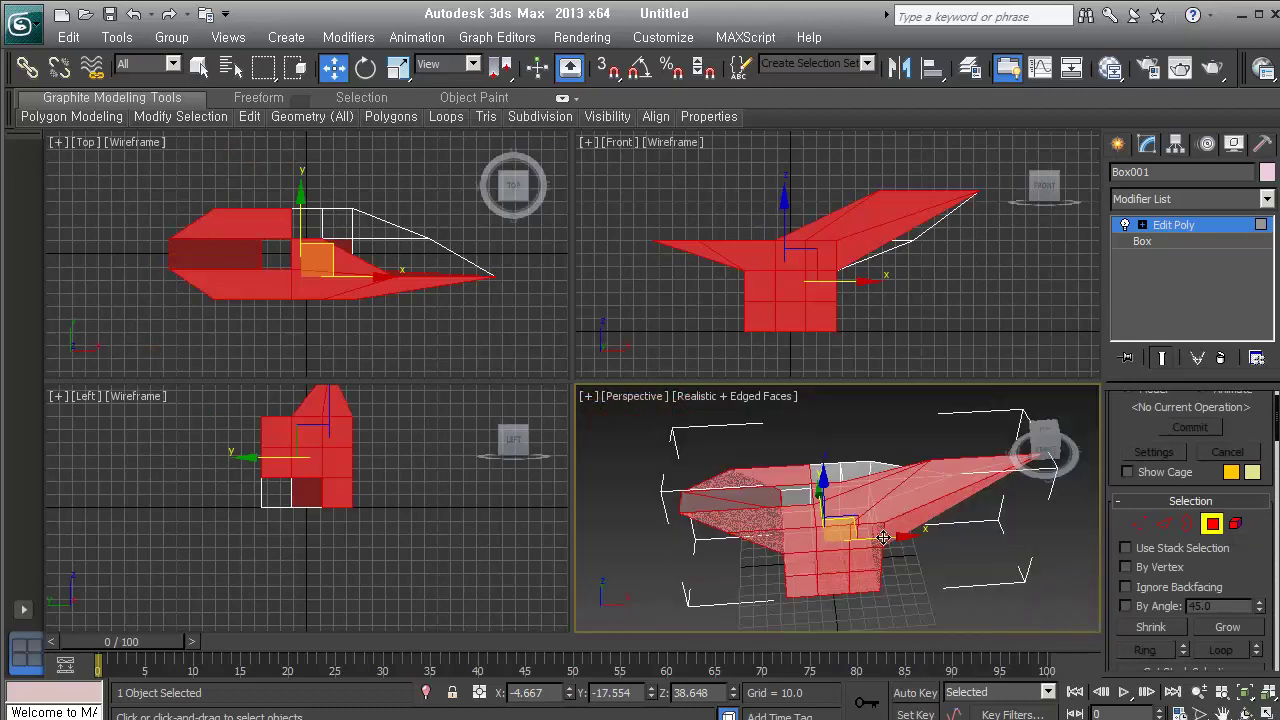
pyautogui.click(935, 581)
pyautogui.click(908, 510)
pyautogui.click(825, 510)
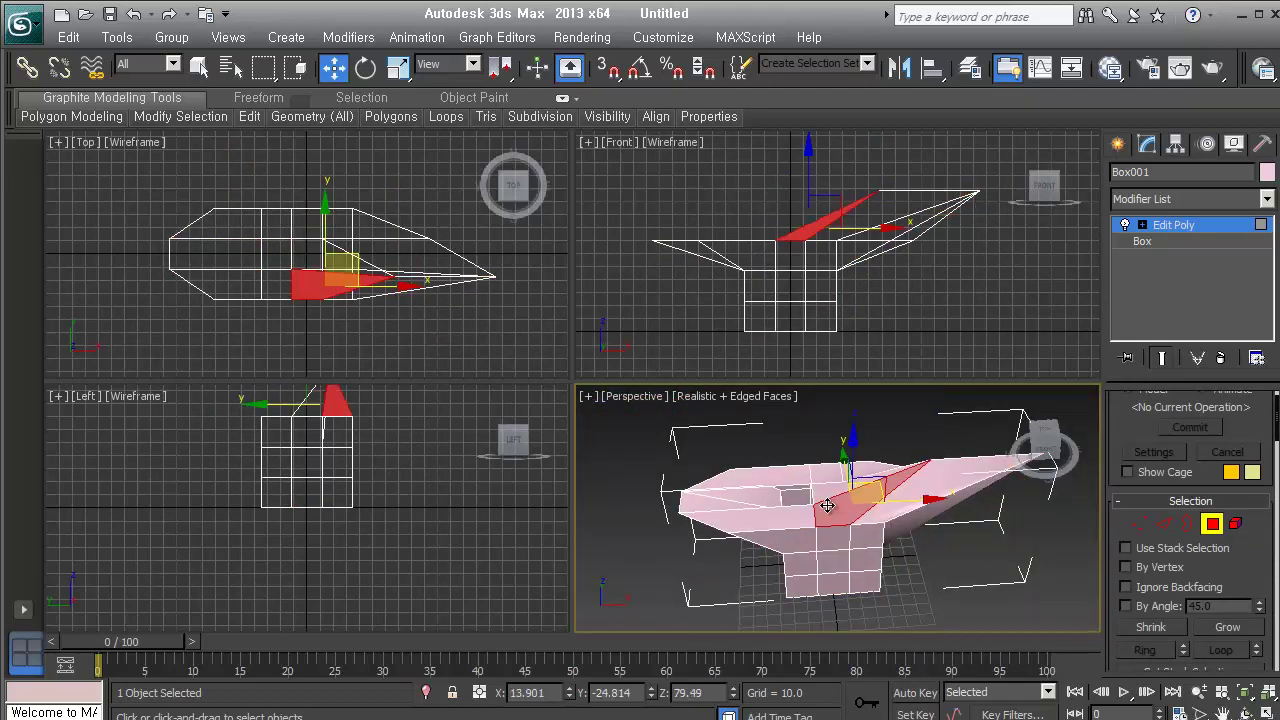
pyautogui.click(770, 520)
pyautogui.click(802, 551)
pyautogui.click(835, 565)
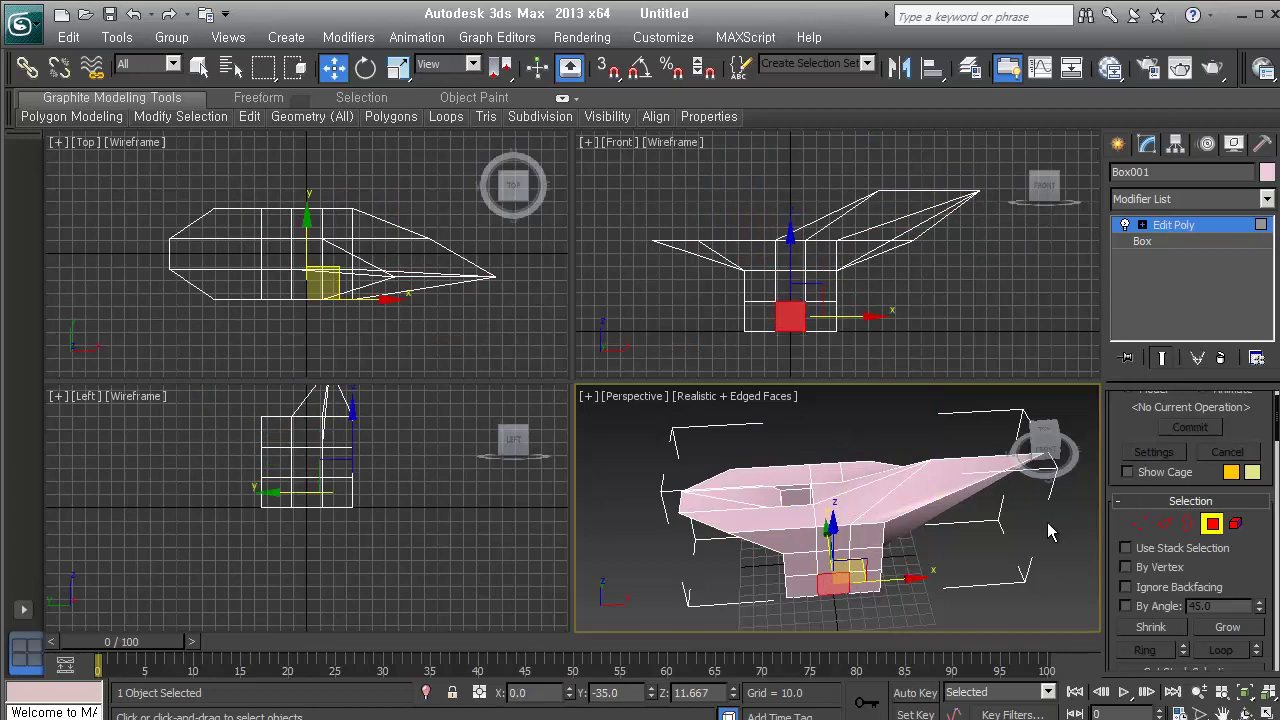
# Step: Select the whole box mesh at Element level, and return to object level
pyautogui.click(1236, 524)
pyautogui.click(886, 523)
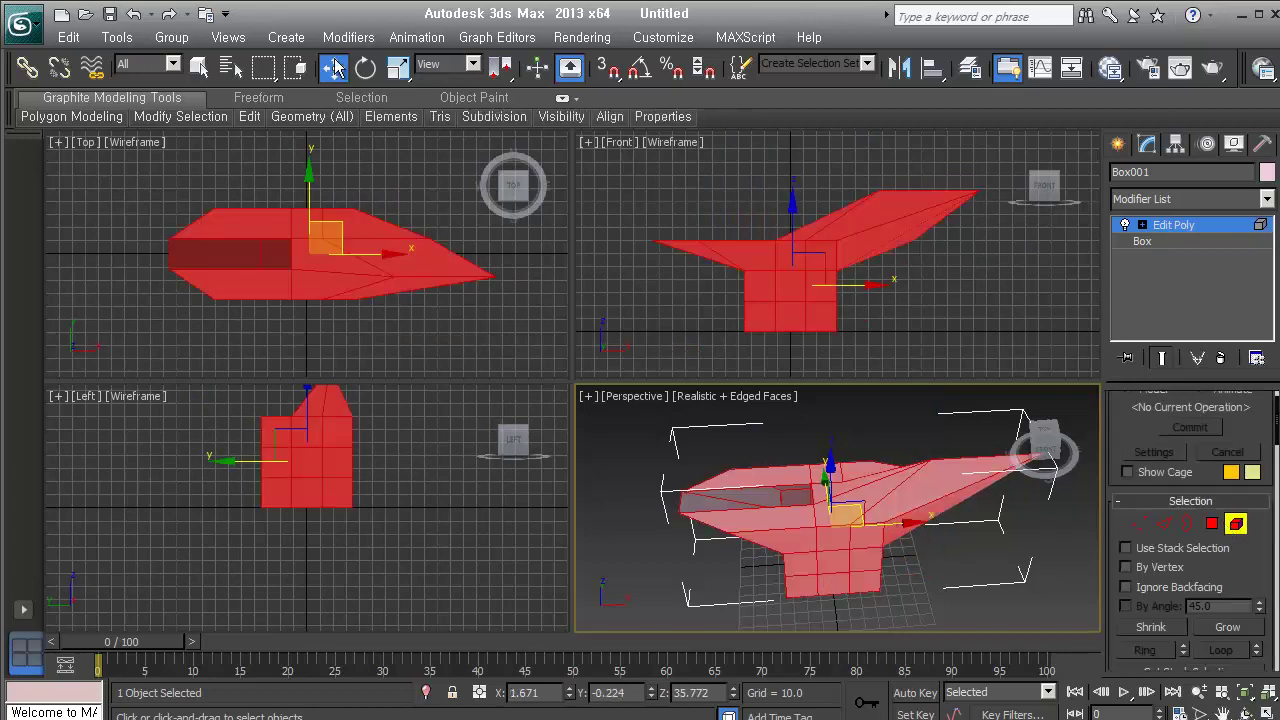
pyautogui.click(1190, 228)
pyautogui.keyDown('alt'); pyautogui.moveTo(858, 482); pyautogui.dragTo(786, 494, button='middle'); pyautogui.keyUp('alt')
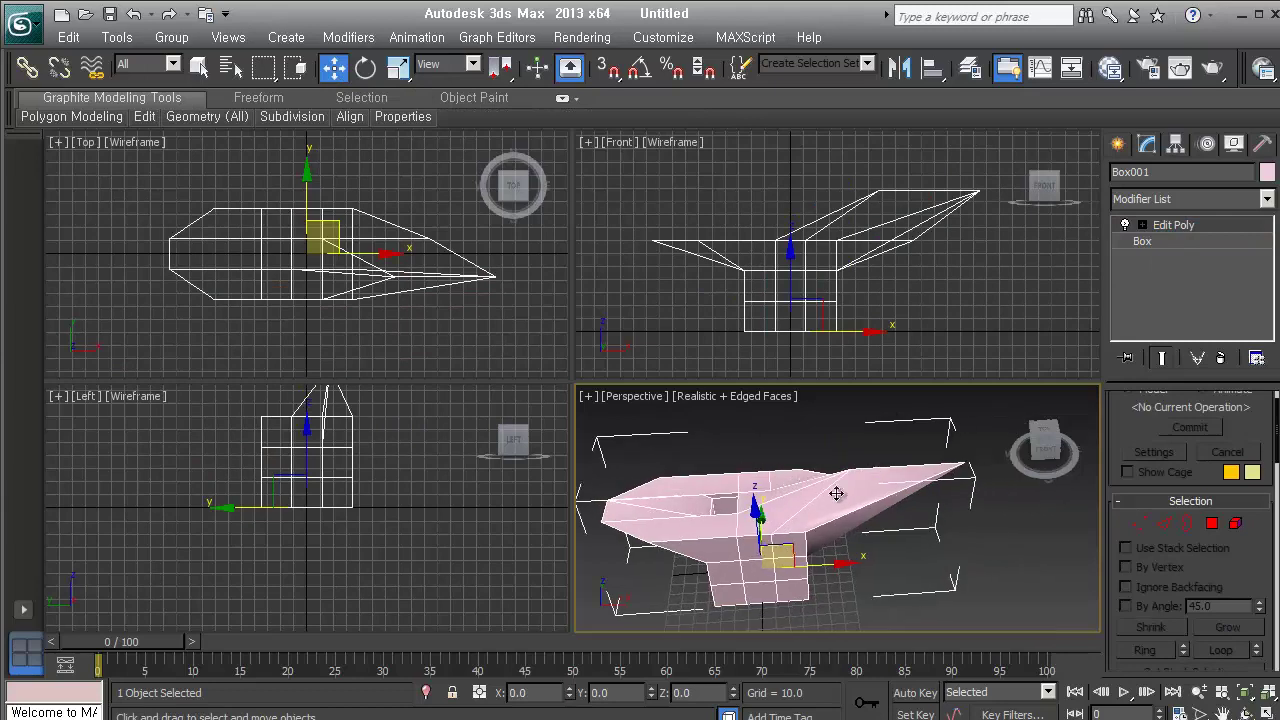
# Step: At Polygon level, clone a polygon of the pointed extension beyond its tip as a separate element, and return to object level
pyautogui.click(1212, 523)
pyautogui.click(862, 495)
pyautogui.moveTo(905, 498)
pyautogui.mouseDown()
pyautogui.moveTo(1082, 494)
pyautogui.moveTo(965, 540)
pyautogui.mouseUp()
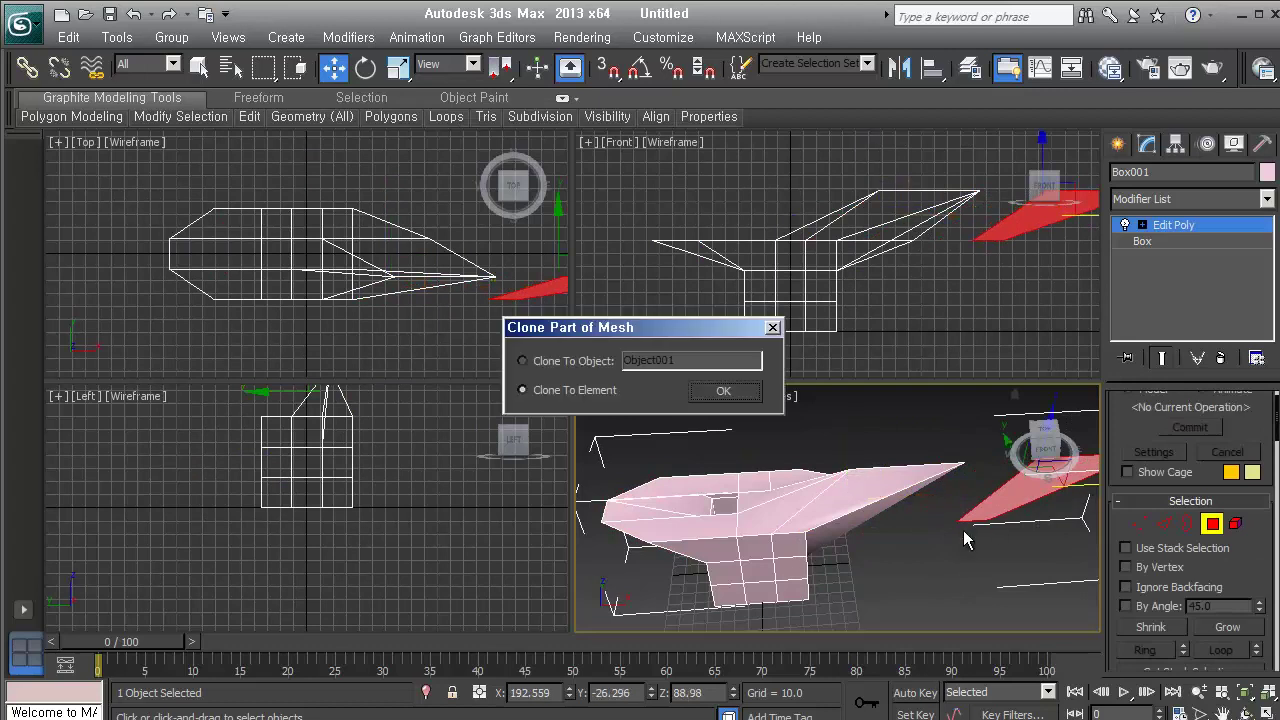
pyautogui.click(588, 364)
pyautogui.click(718, 392)
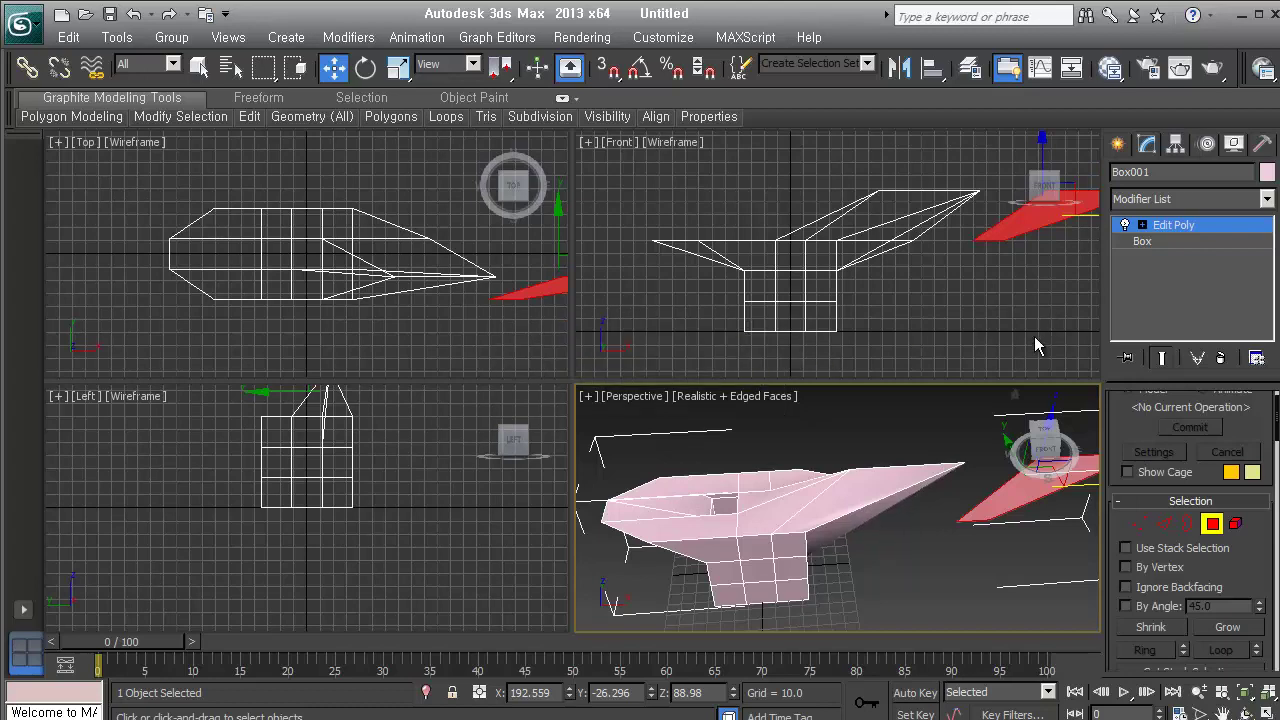
pyautogui.click(1180, 228)
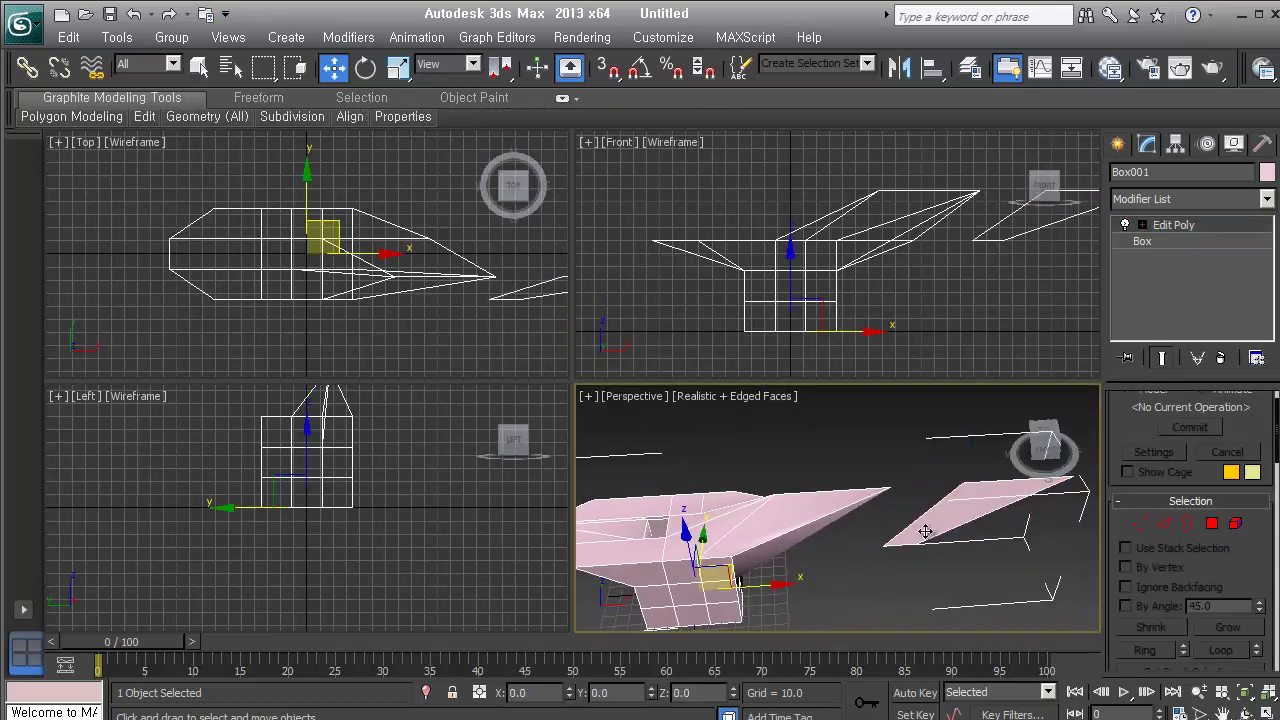
pyautogui.moveTo(1043, 448); pyautogui.dragTo(975, 505)
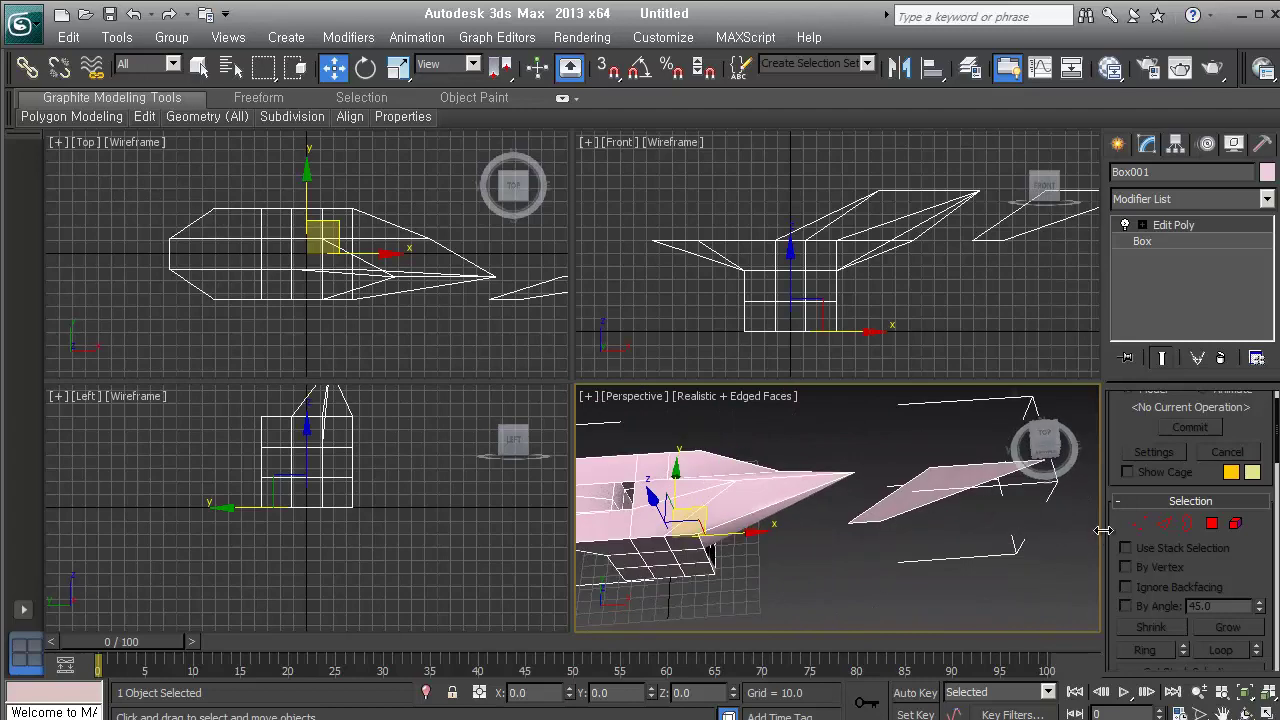
# Step: At Element level, select the main body and the cloned polygon in turn, and return to object level
pyautogui.click(1235, 523)
pyautogui.click(784, 495)
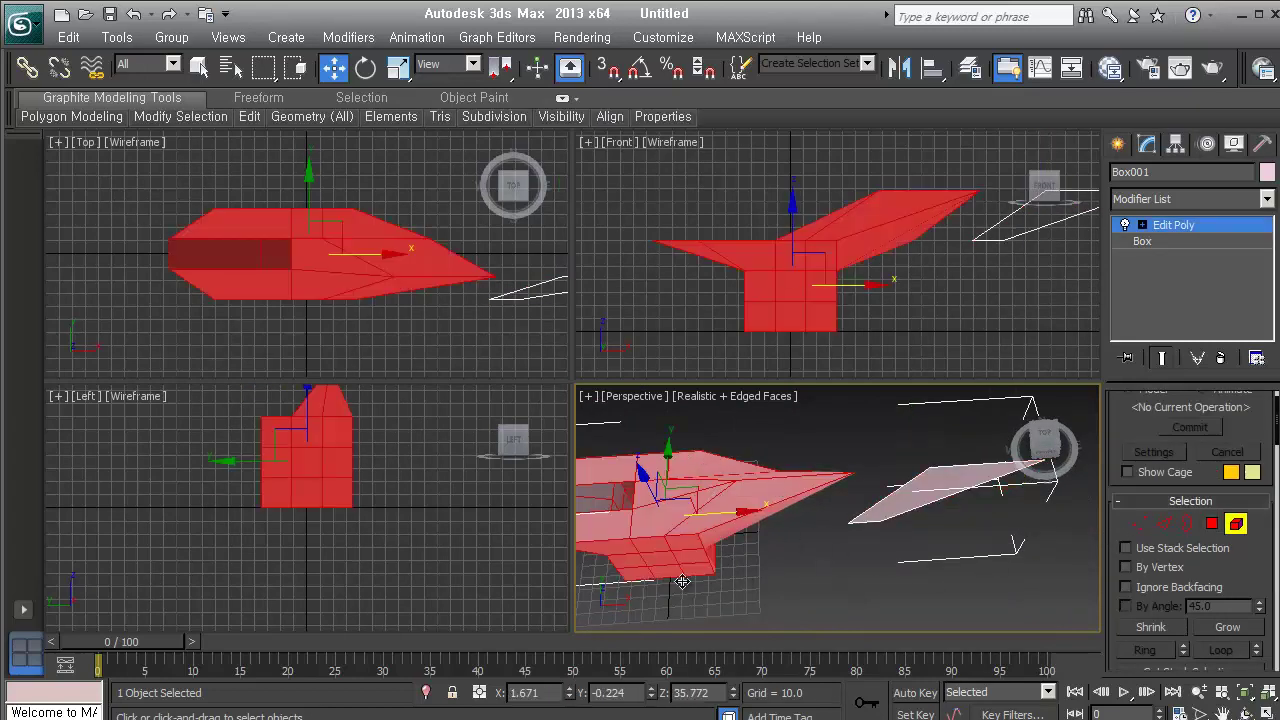
pyautogui.click(905, 488)
pyautogui.click(908, 492)
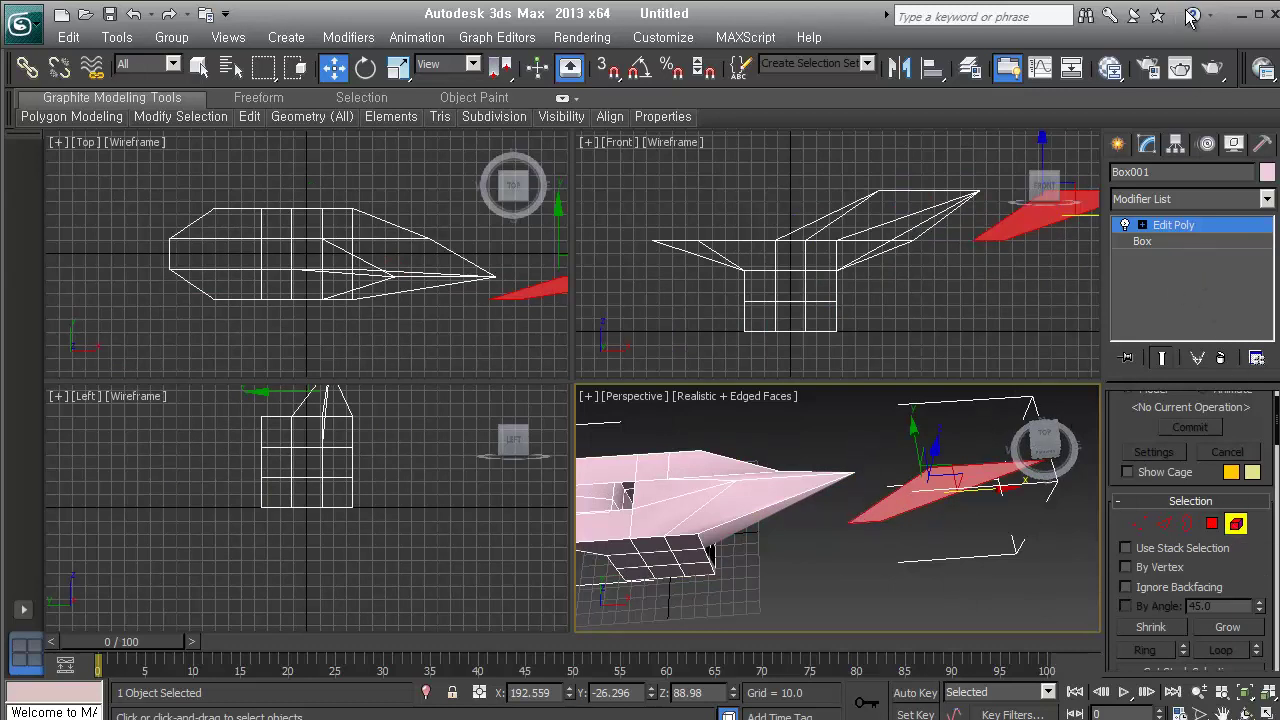
pyautogui.click(1163, 226)
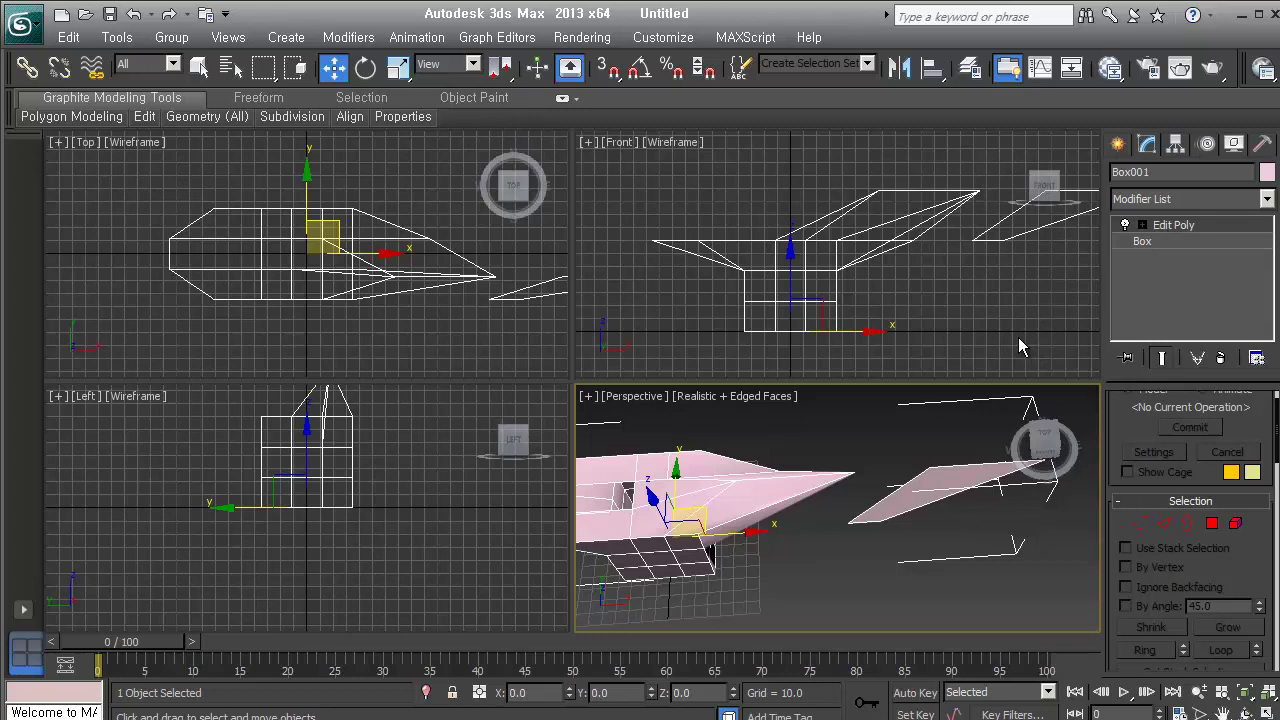
# Step: Examine the edited box from several angles and compare its shape with the Edit Poly modifier turned off and on
pyautogui.moveTo(919, 282); pyautogui.dragTo(867, 268, button='middle')
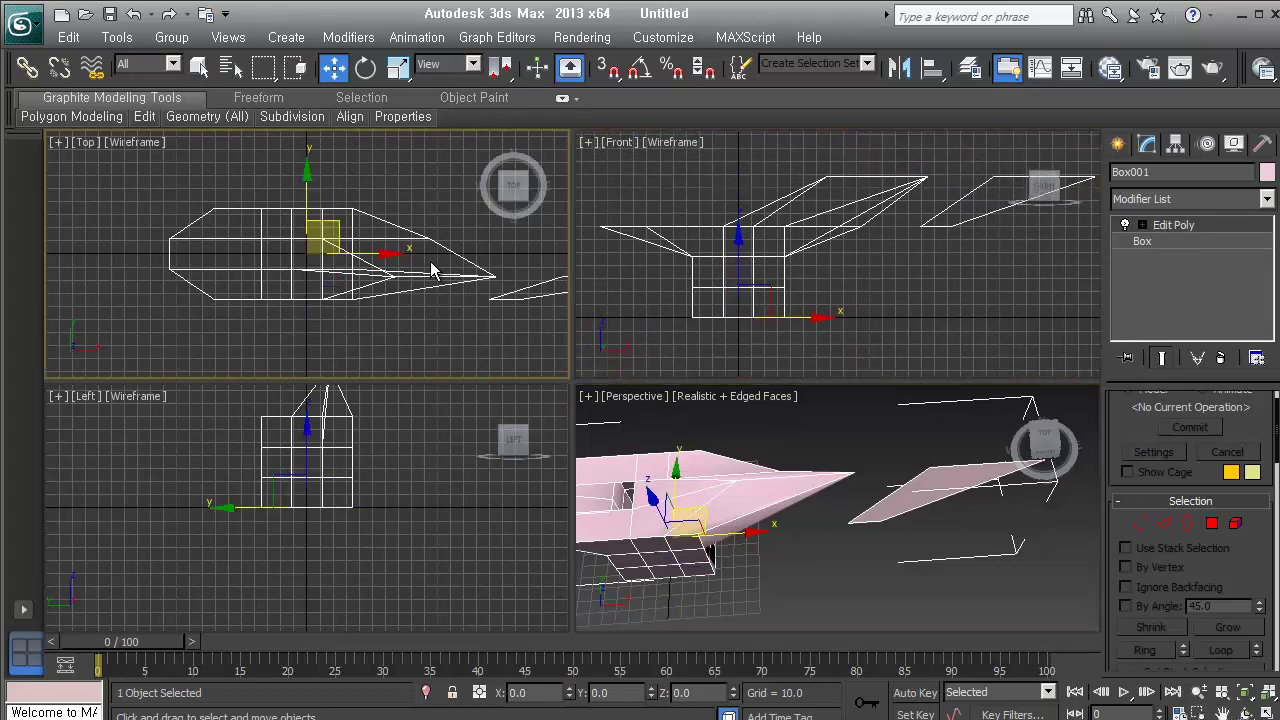
pyautogui.moveTo(434, 267); pyautogui.dragTo(393, 291, button='middle')
pyautogui.moveTo(817, 533); pyautogui.dragTo(1007, 581, button='middle')
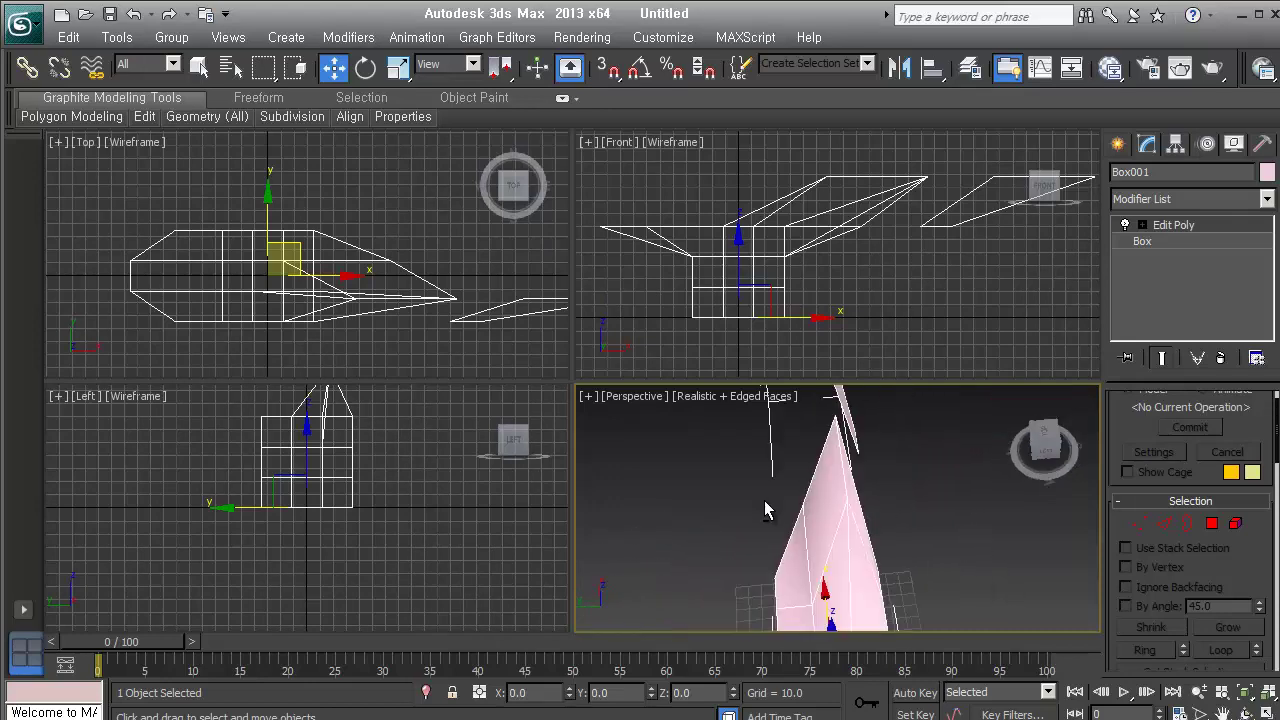
pyautogui.keyDown('alt'); pyautogui.moveTo(764, 501); pyautogui.dragTo(694, 445, button='middle'); pyautogui.keyUp('alt')
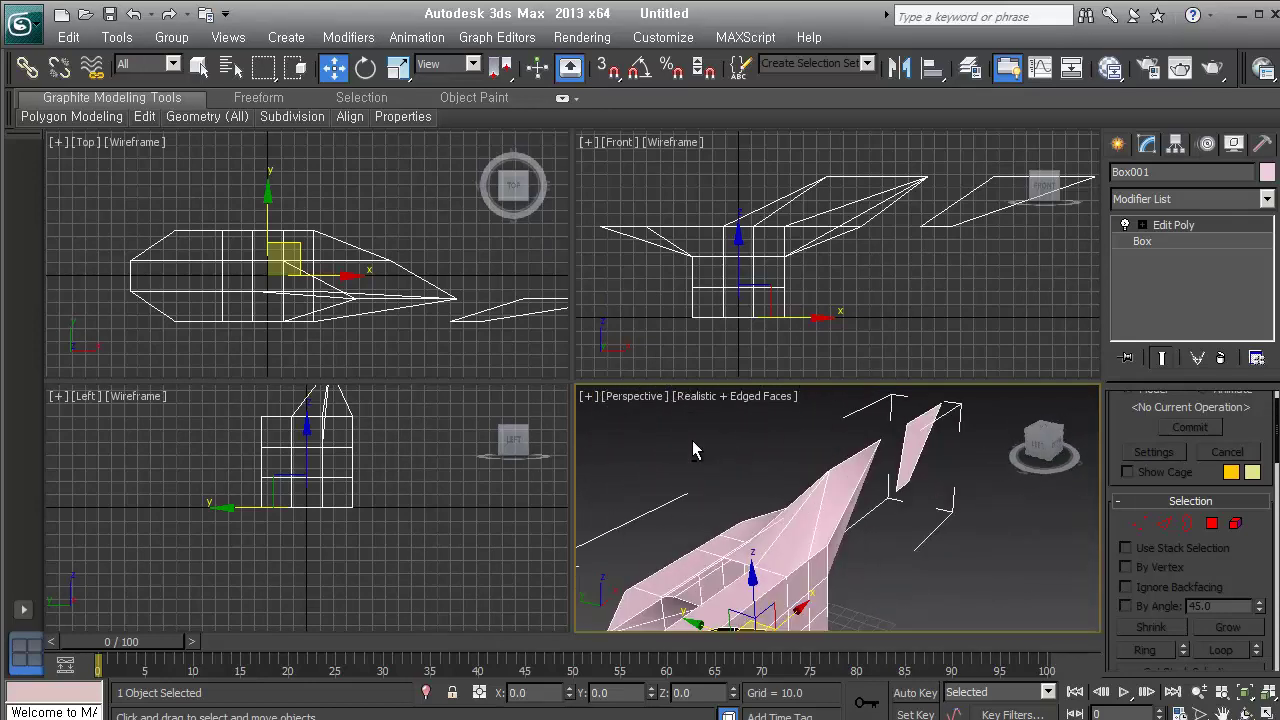
pyautogui.keyDown('alt'); pyautogui.moveTo(783, 507); pyautogui.dragTo(748, 486, button='middle'); pyautogui.keyUp('alt')
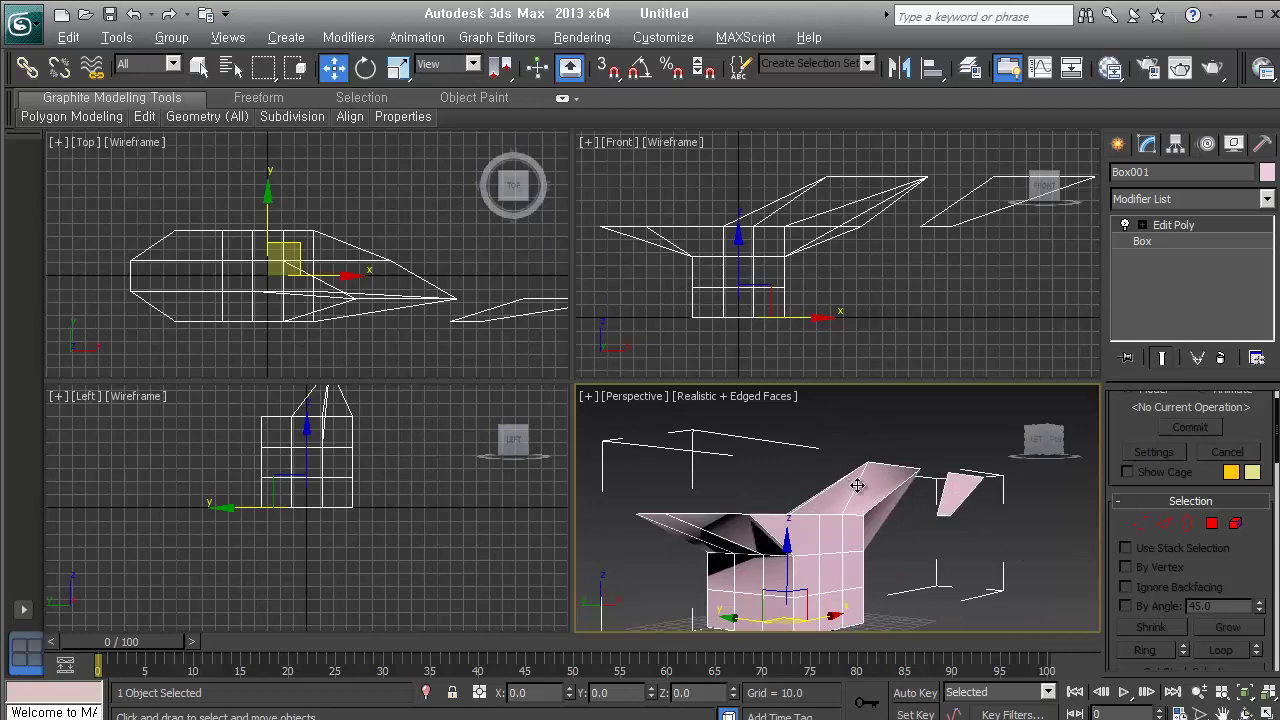
pyautogui.keyDown('alt'); pyautogui.moveTo(914, 503); pyautogui.dragTo(896, 574, button='middle'); pyautogui.keyUp('alt')
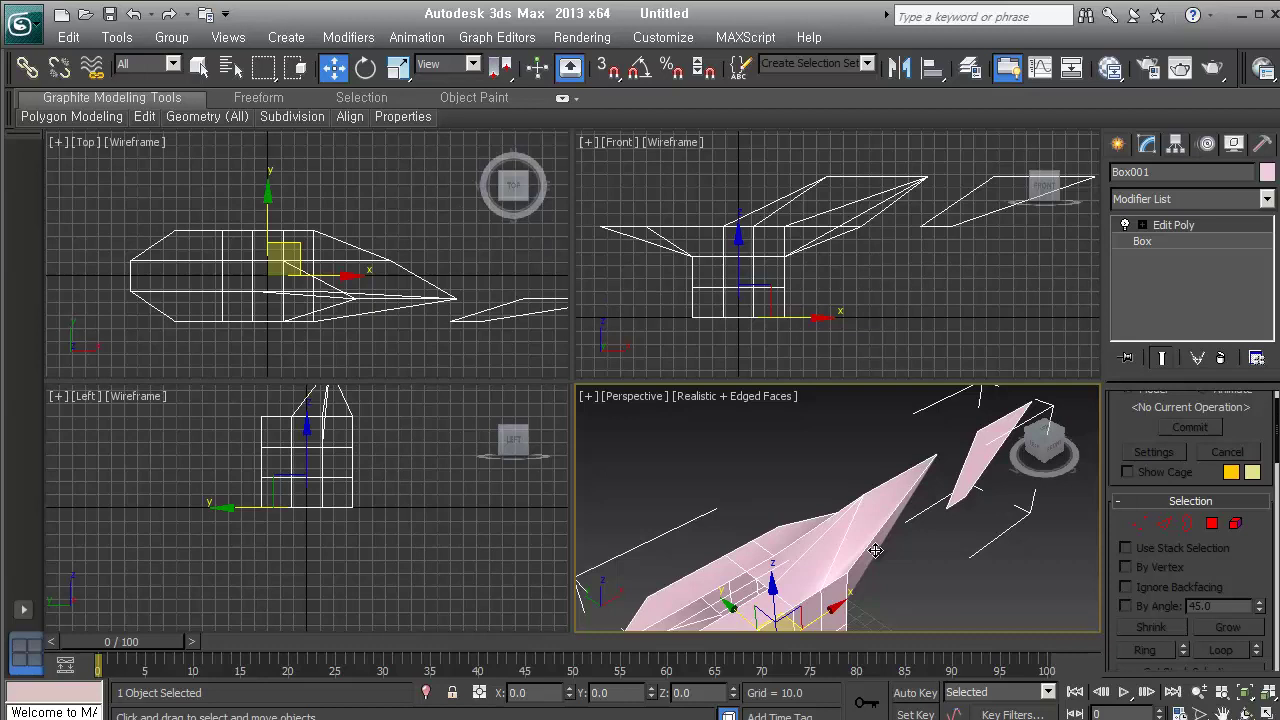
pyautogui.click(1126, 226)
pyautogui.click(1126, 226)
pyautogui.click(1126, 226)
pyautogui.click(1126, 226)
pyautogui.click(1126, 226)
# Step: Remove the Edit Poly modifier from the box and apply a fresh Edit Poly modifier
pyautogui.click(1220, 357)
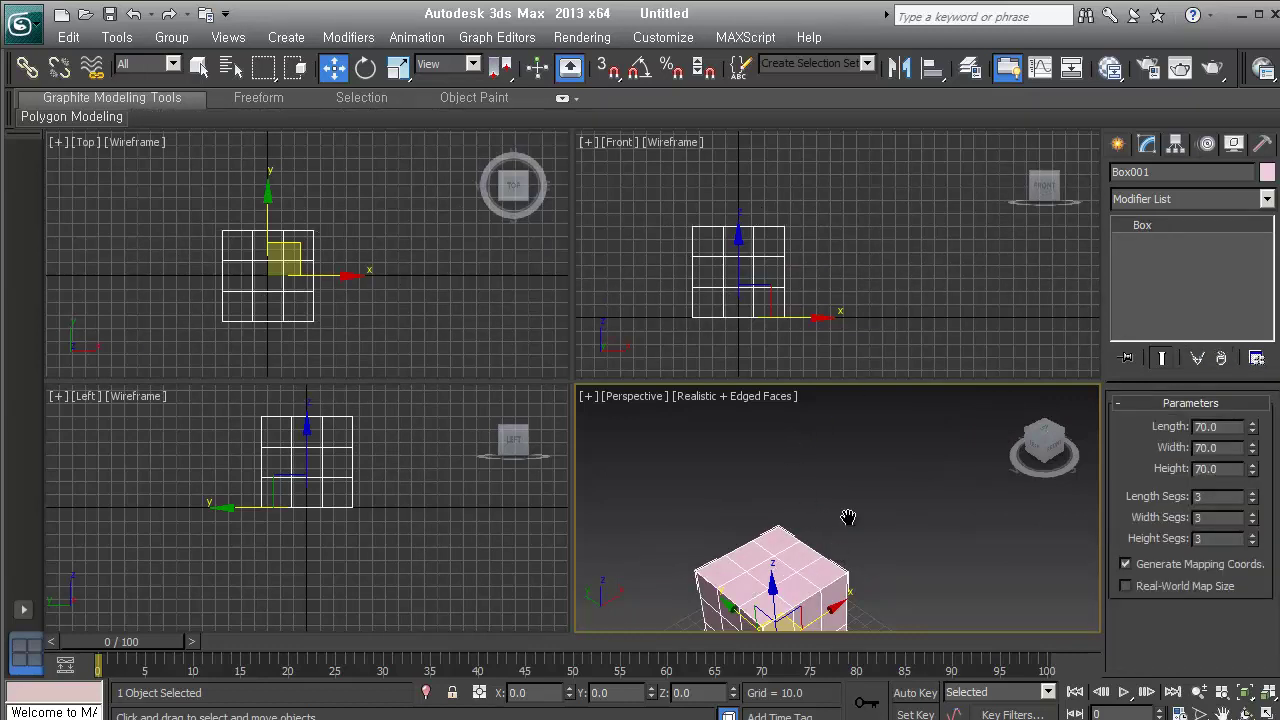
pyautogui.moveTo(845, 515); pyautogui.dragTo(874, 481, button='middle')
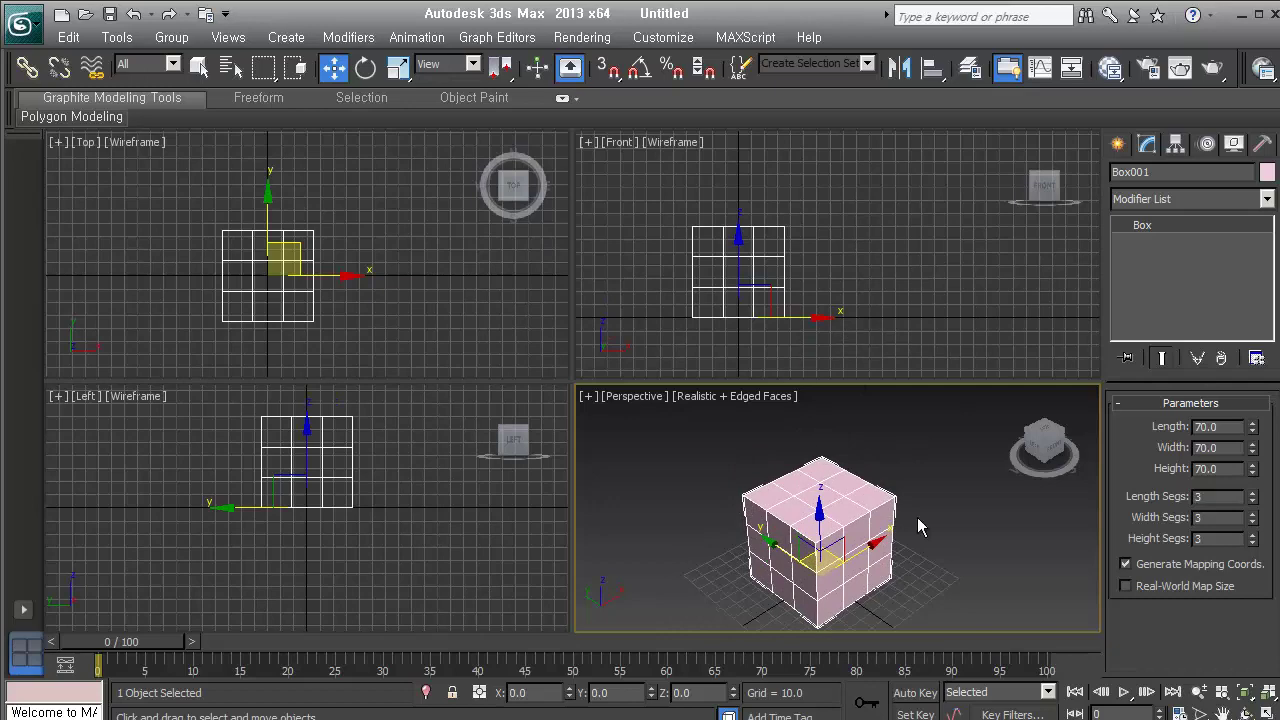
pyautogui.click(1238, 199)
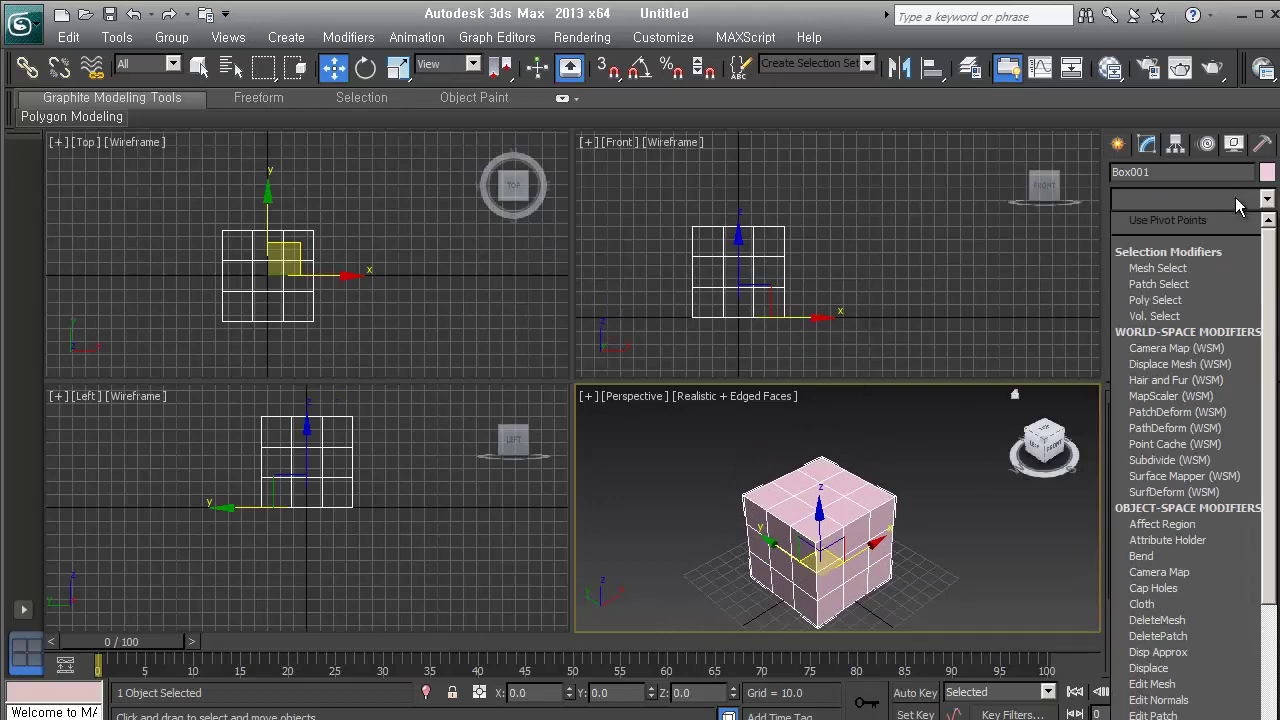
pyautogui.press('e')
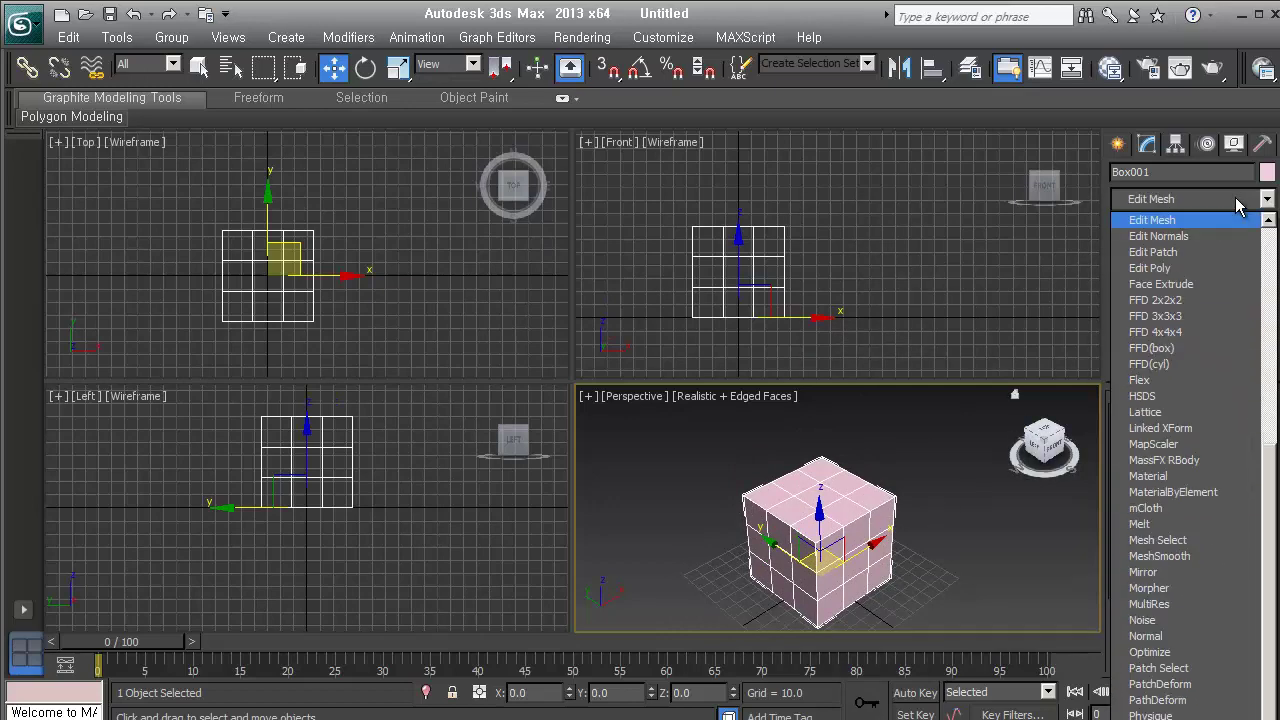
pyautogui.click(1215, 268)
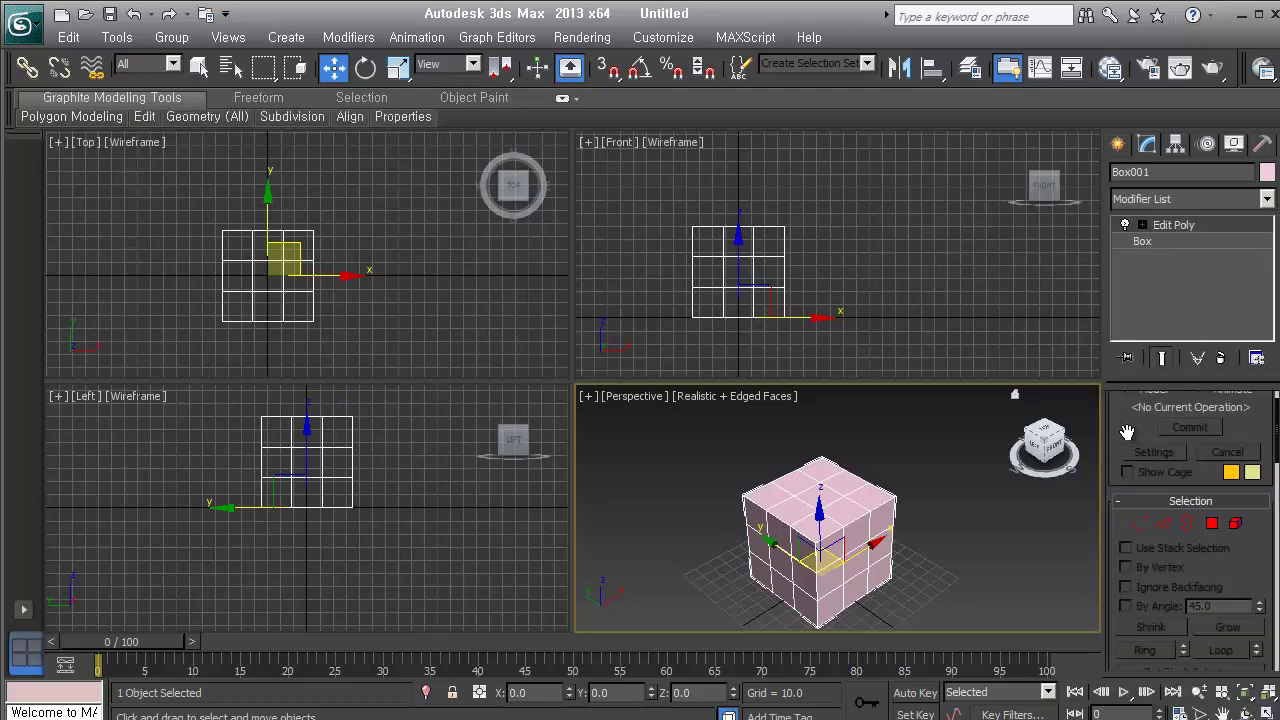
# Step: Undo the modifier replacement to restore the original Edit Poly, and toggle its effect on the box
pyautogui.hotkey('ctrl', 'z')
pyautogui.hotkey('ctrl', 'y')
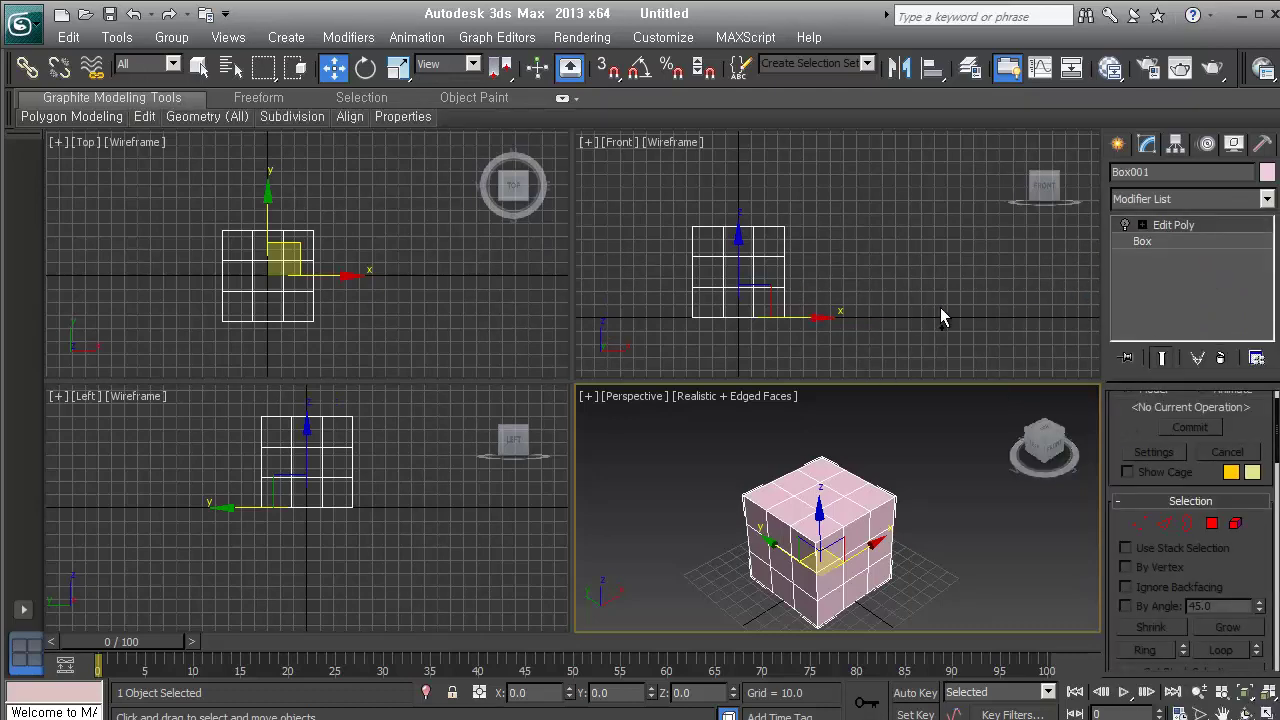
pyautogui.hotkey('ctrl', 'd')
pyautogui.hotkey('ctrl', 'z')
pyautogui.click(1126, 226)
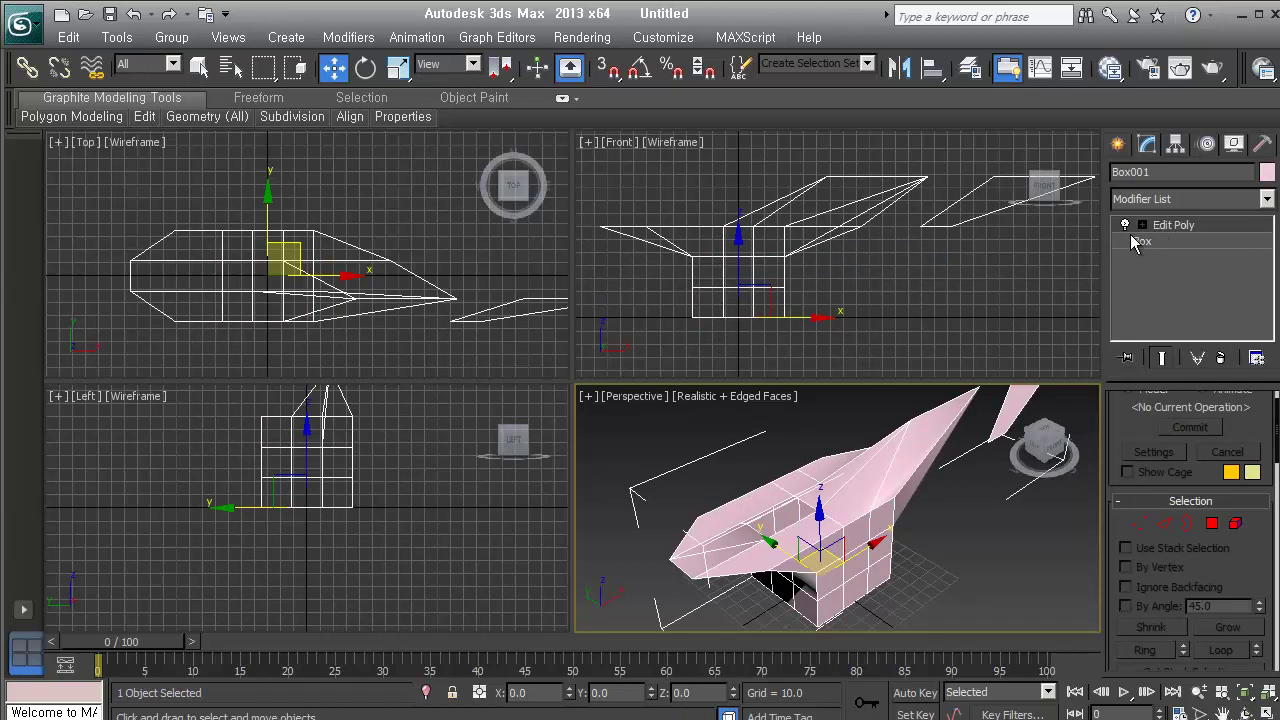
pyautogui.click(1126, 226)
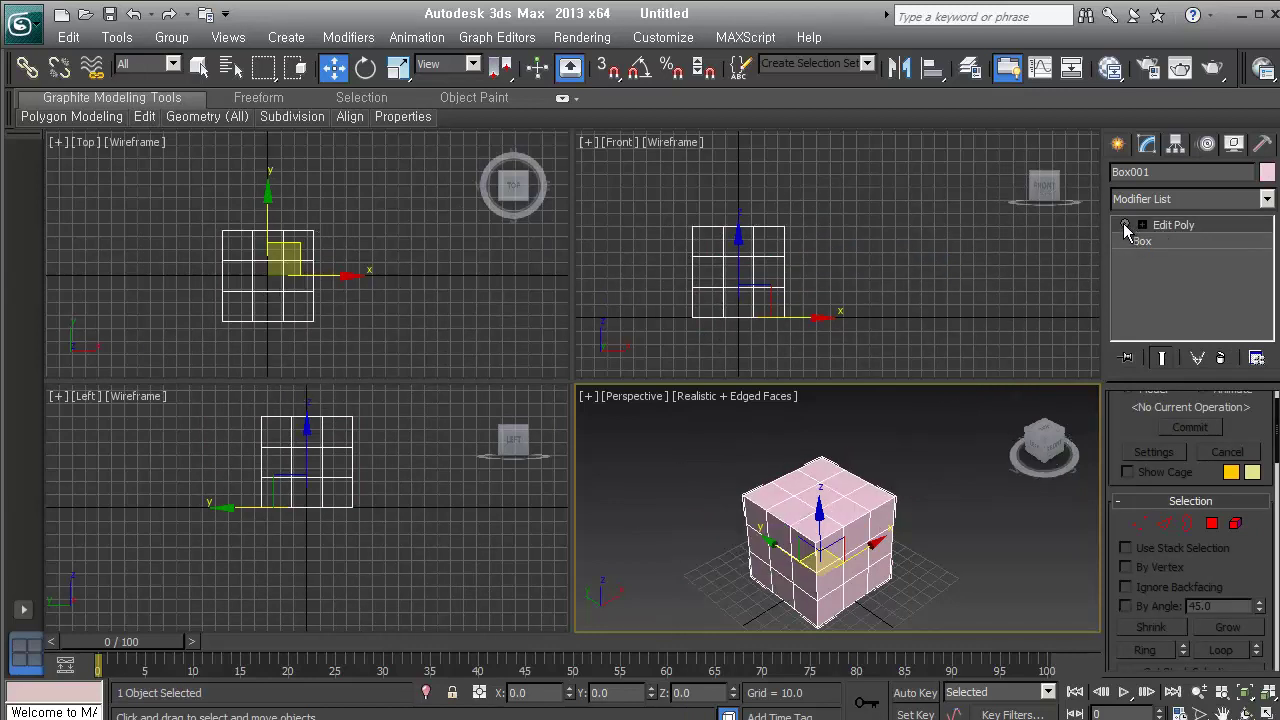
# Step: Delete the Edit Poly modifier so only the base Box remains, keeping the box selected
pyautogui.click(1220, 358)
pyautogui.moveTo(801, 341)
pyautogui.mouseDown()
pyautogui.moveTo(686, 230)
pyautogui.moveTo(678, 198)
pyautogui.moveTo(803, 348)
pyautogui.mouseUp()
pyautogui.click(812, 478)
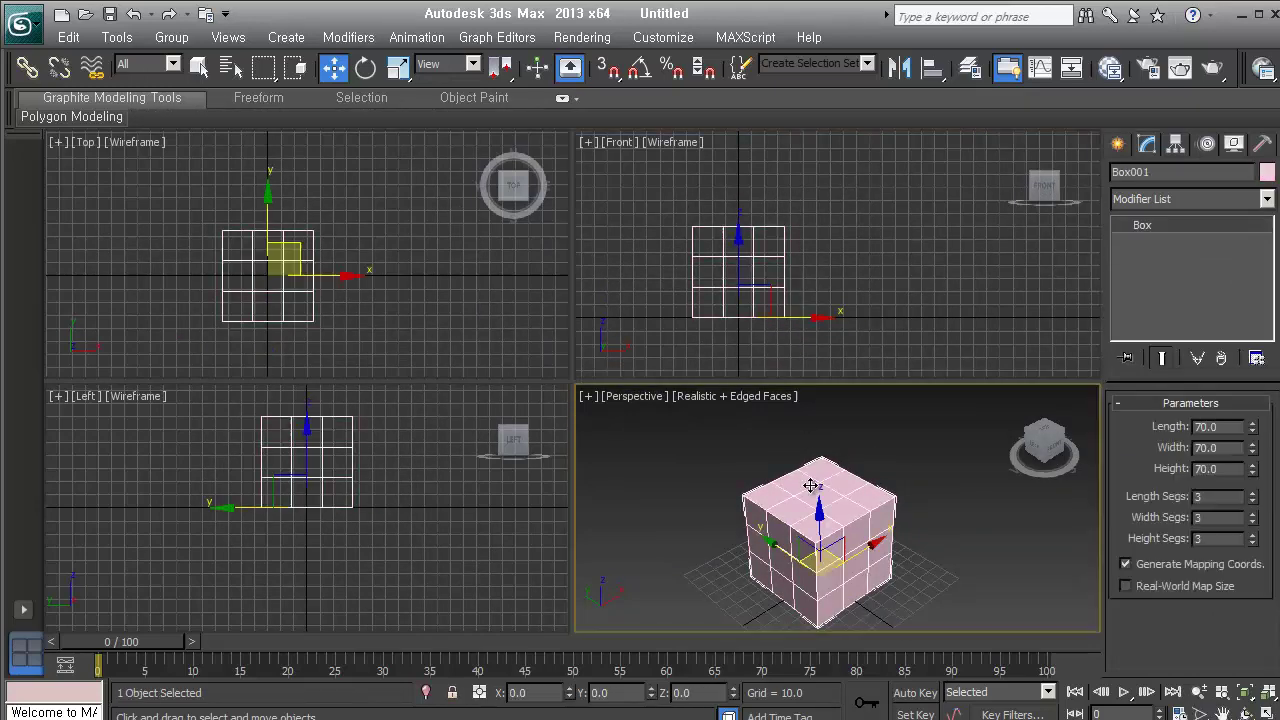
# Step: Convert the box to an Editable Poly and select a vertical edge in the front face's top row at Edge level
pyautogui.rightClick(809, 480)
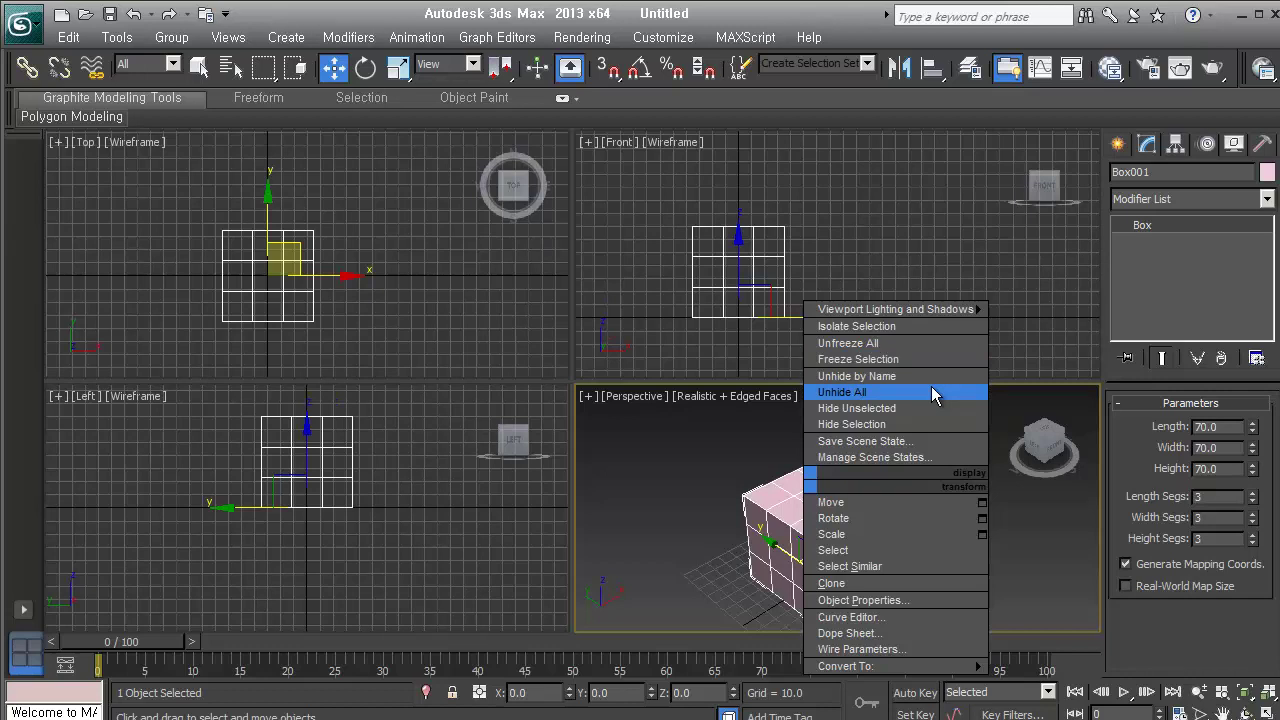
pyautogui.moveTo(919, 668)
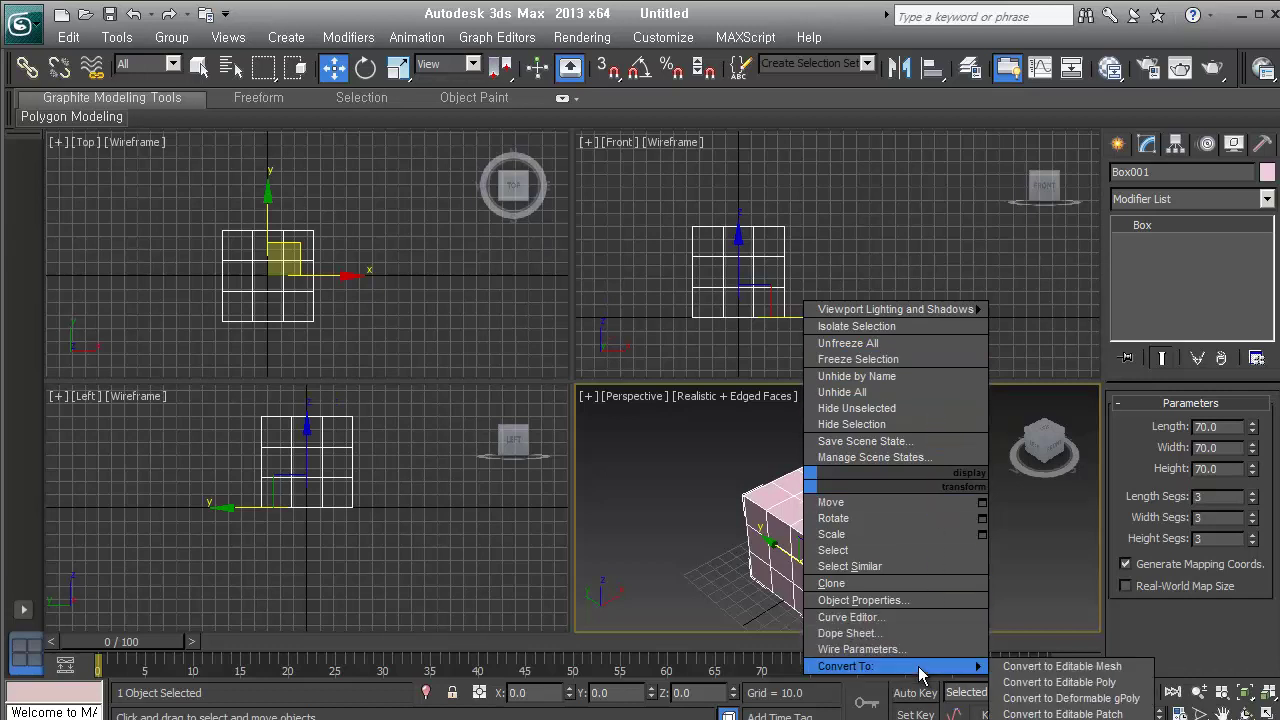
pyautogui.click(1020, 682)
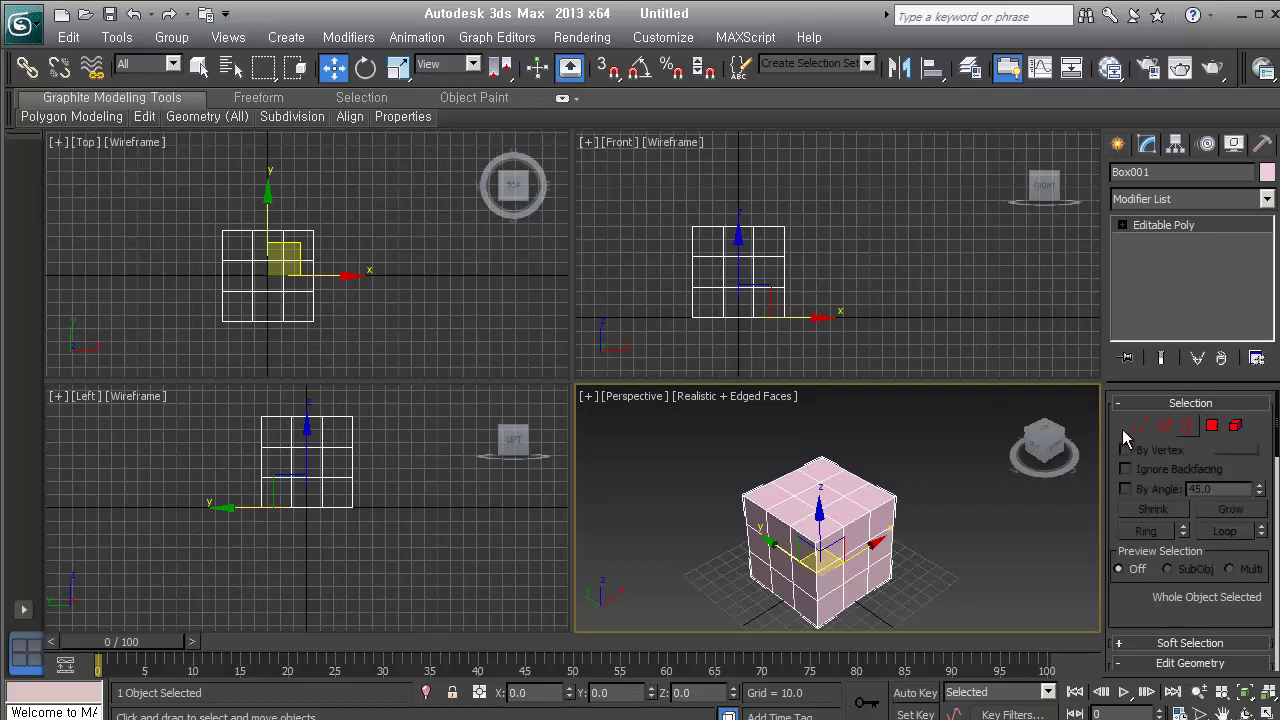
pyautogui.click(1163, 426)
pyautogui.click(831, 517)
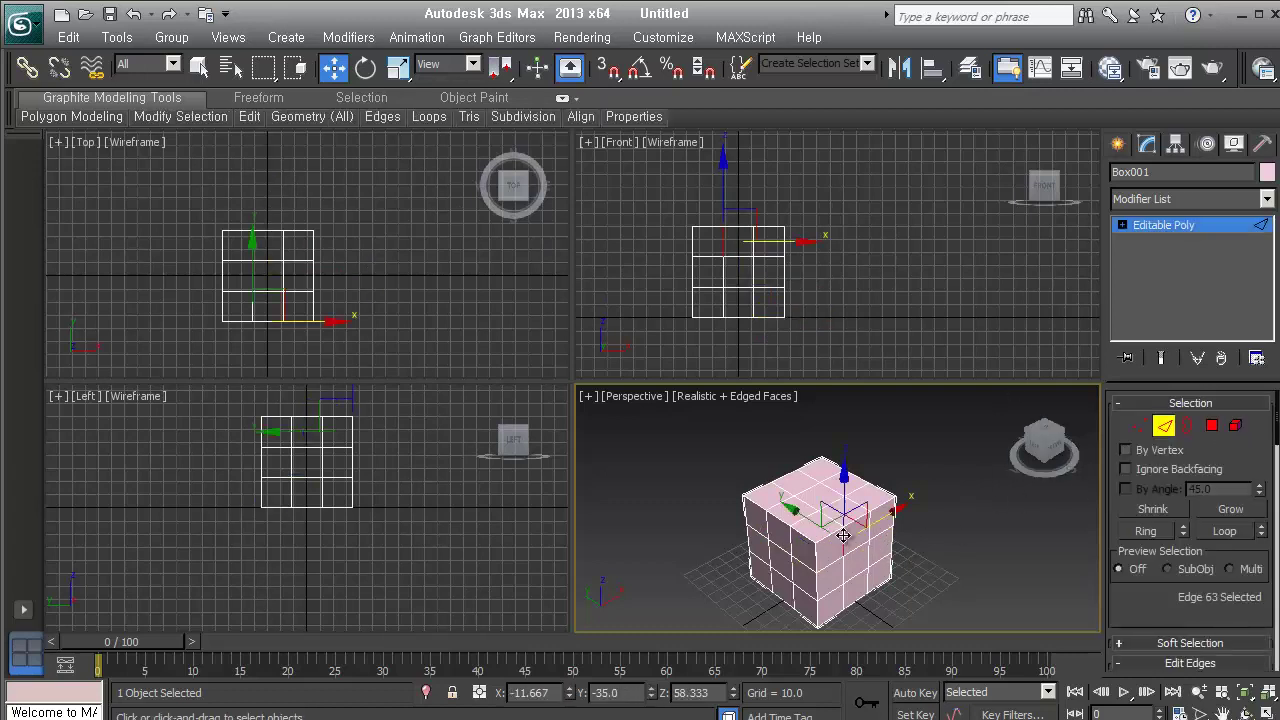
pyautogui.click(880, 507)
# Step: Undo the edge selection and the Editable Poly conversion, back to the parametric Box
pyautogui.hotkey('ctrl', 'z')
pyautogui.hotkey('ctrl', 'z')
pyautogui.hotkey('ctrl', 'z')
pyautogui.hotkey('ctrl', 'z')
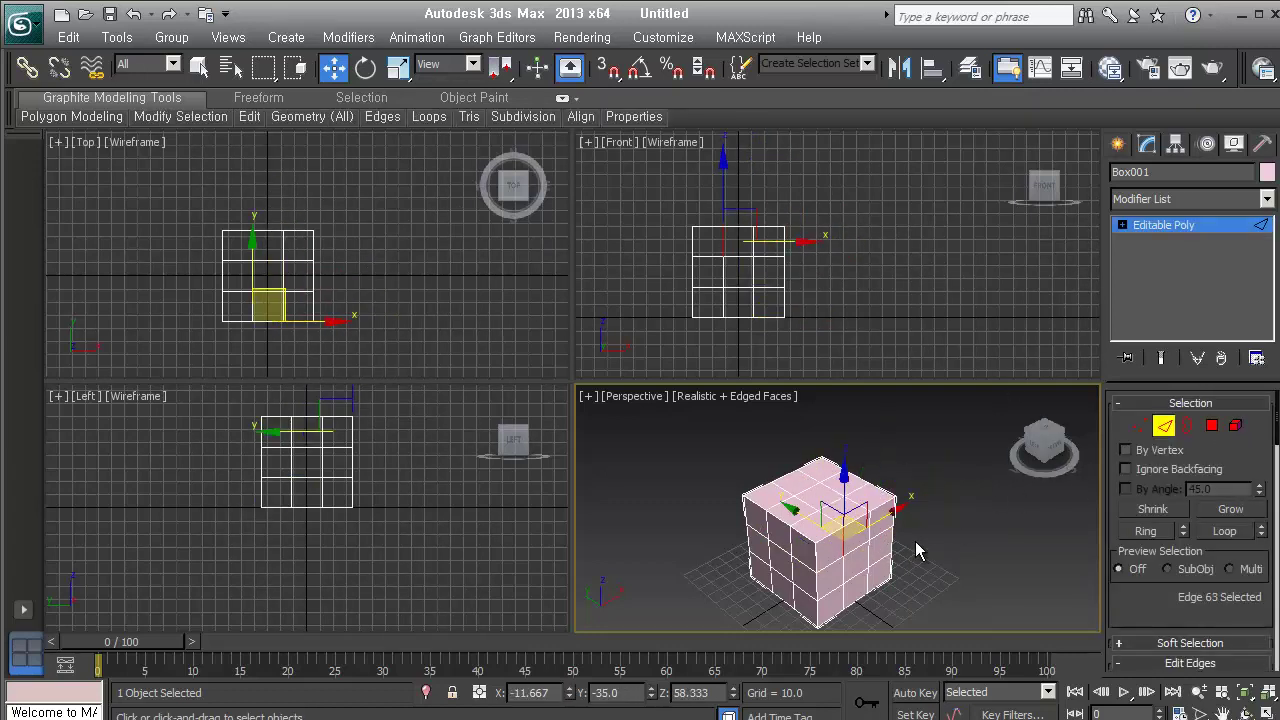
# Step: Convert the box to an Editable Patch
pyautogui.rightClick(866, 526)
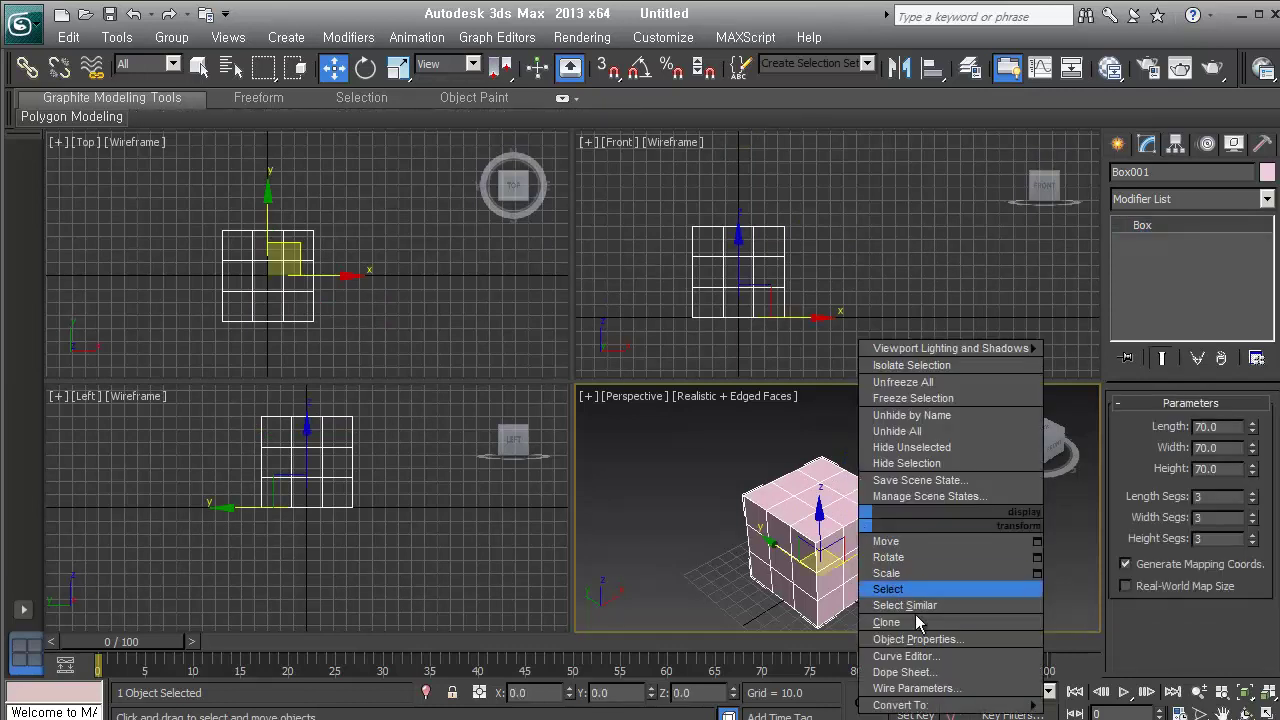
pyautogui.click(759, 267)
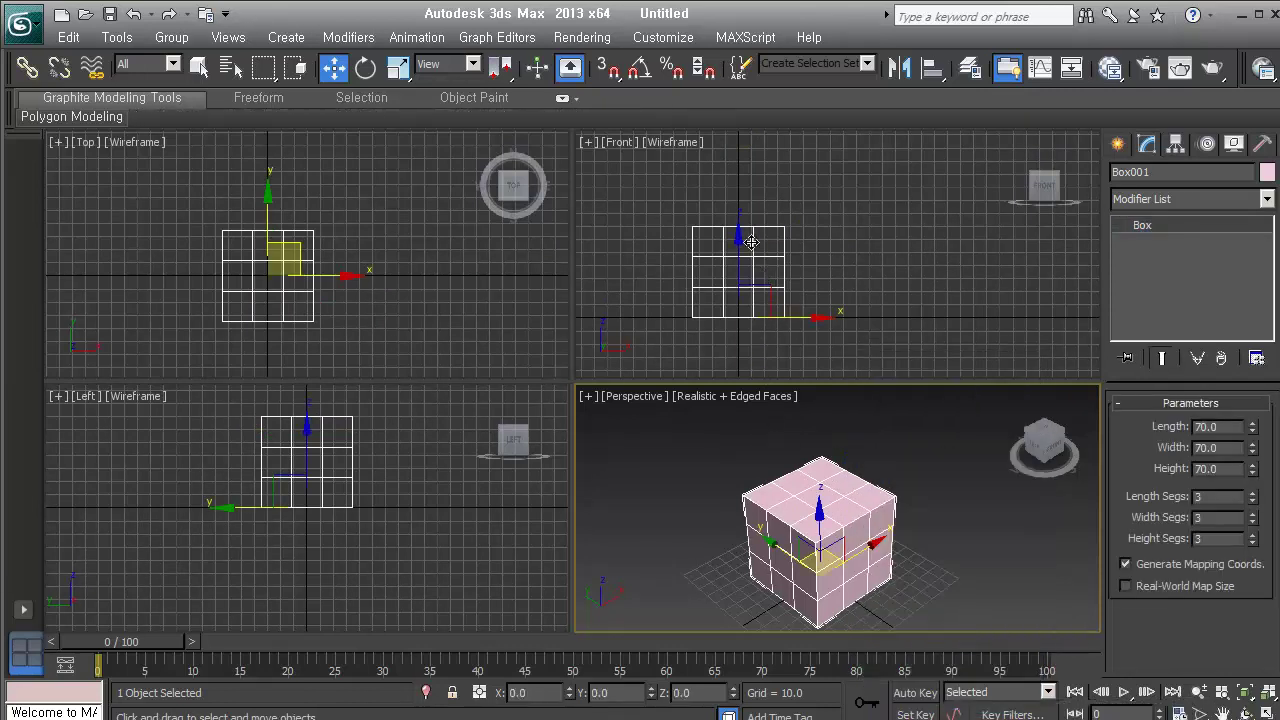
pyautogui.click(751, 230)
pyautogui.rightClick(751, 229)
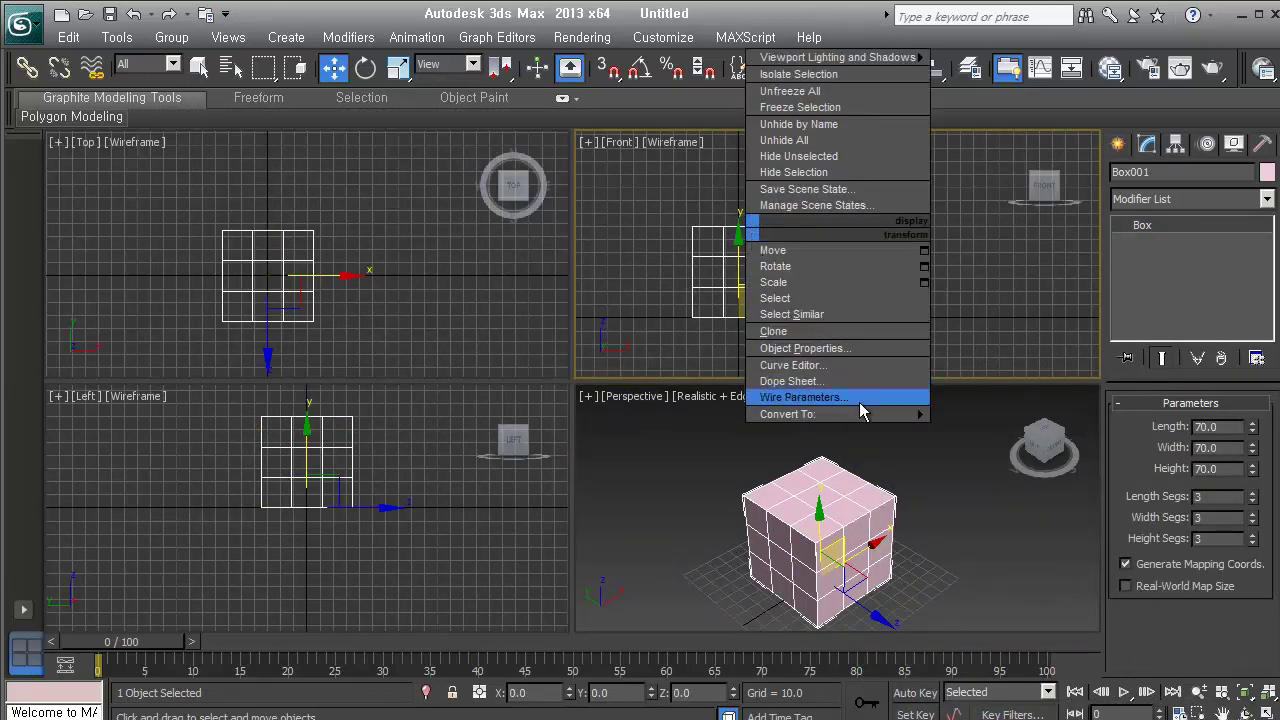
pyautogui.moveTo(866, 413)
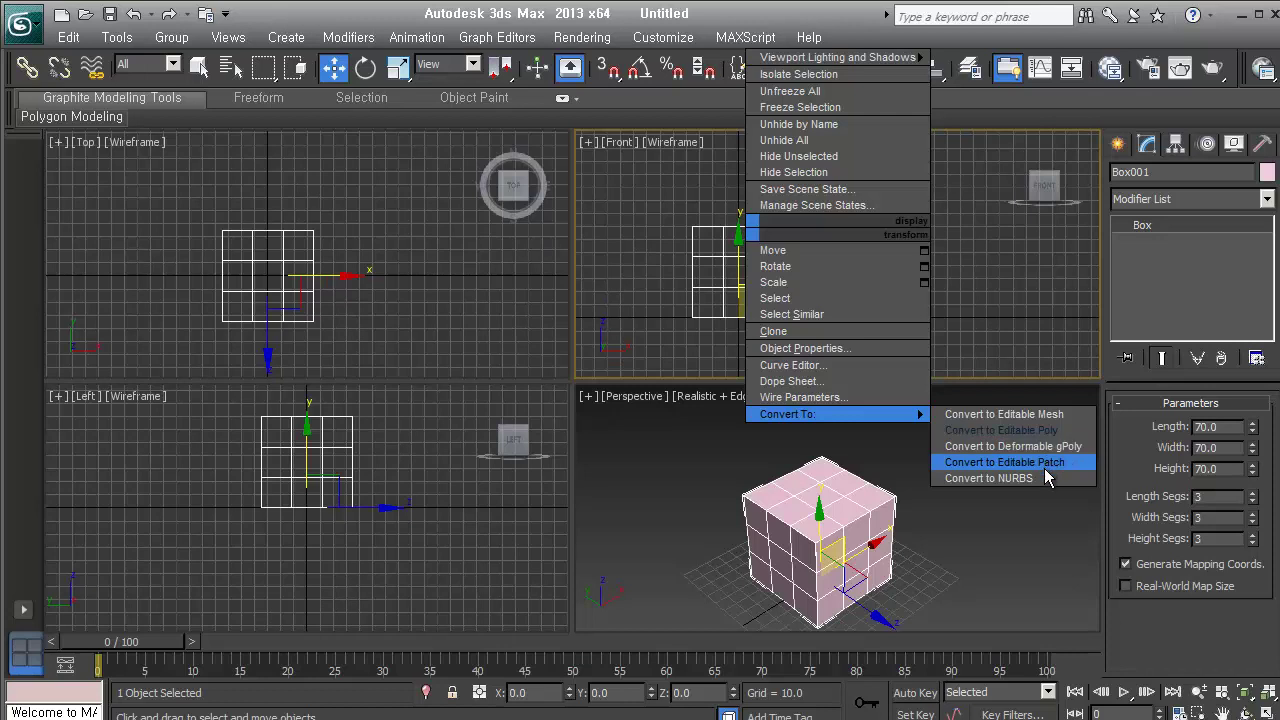
pyautogui.click(1004, 462)
# Step: At Handle level, pull a handle on the bottom edge of the box's right face outward to about X 169, Z 4
pyautogui.click(1166, 430)
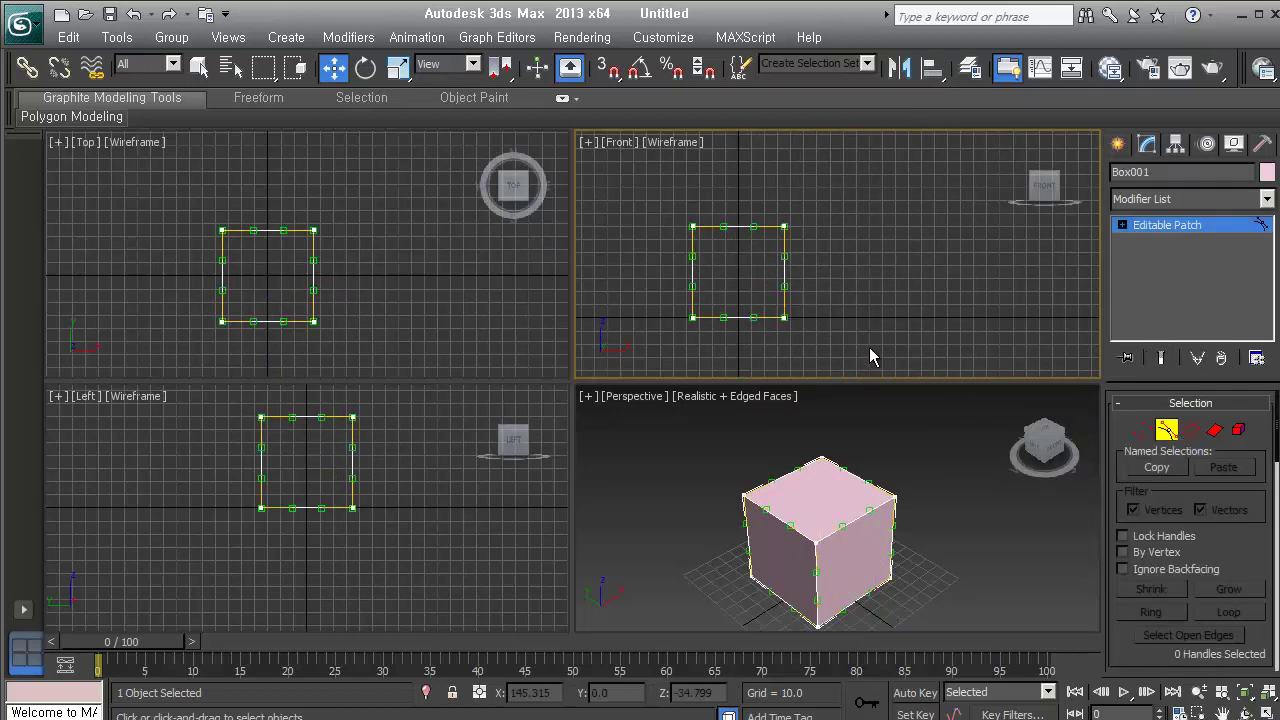
pyautogui.click(789, 320)
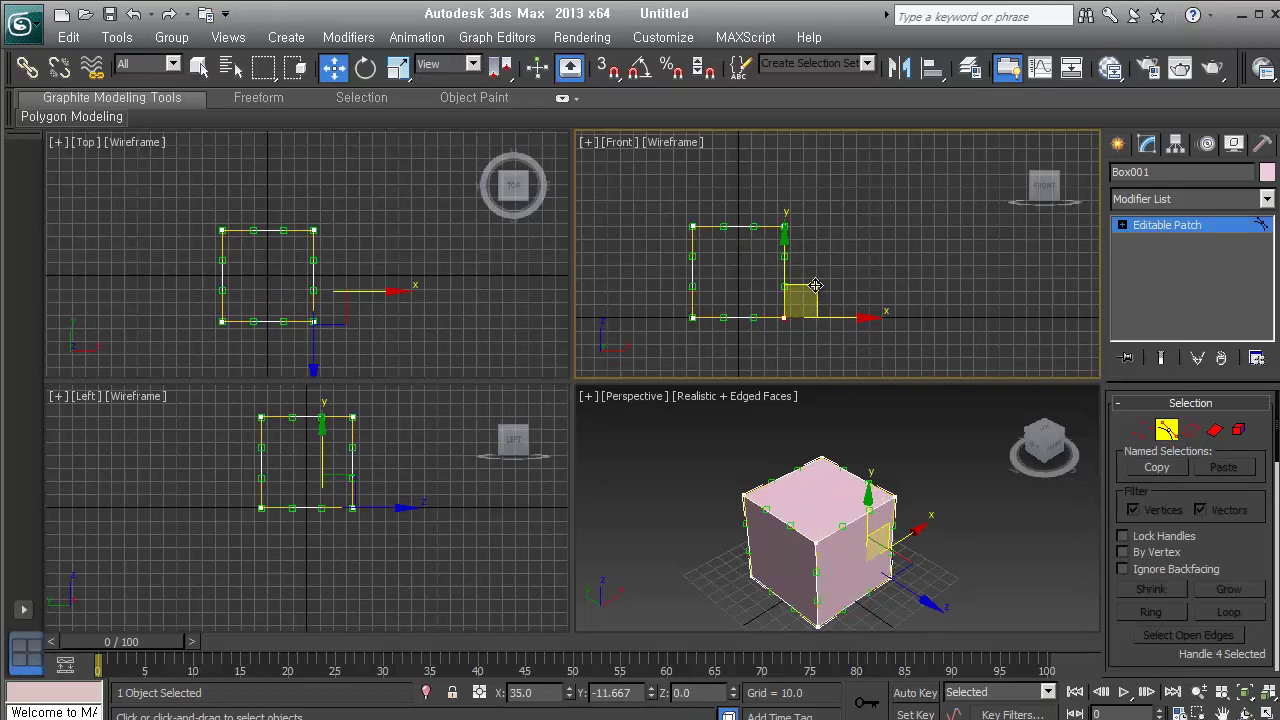
pyautogui.moveTo(816, 286); pyautogui.dragTo(992, 280)
pyautogui.moveTo(944, 540); pyautogui.dragTo(878, 578, button='middle')
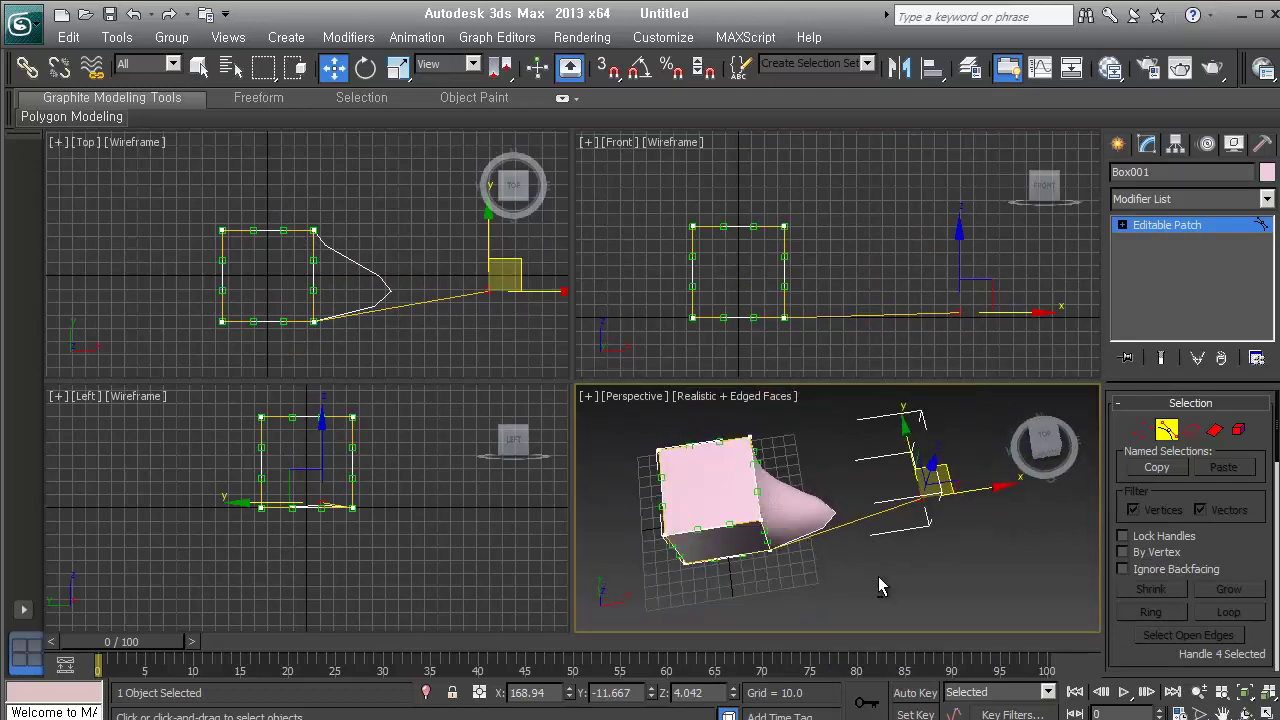
# Step: Move the pulled handle to about X 150, Y 5 in the Top view, and undo both handle moves
pyautogui.moveTo(424, 296); pyautogui.dragTo(411, 319, button='middle')
pyautogui.moveTo(506, 298); pyautogui.dragTo(483, 283)
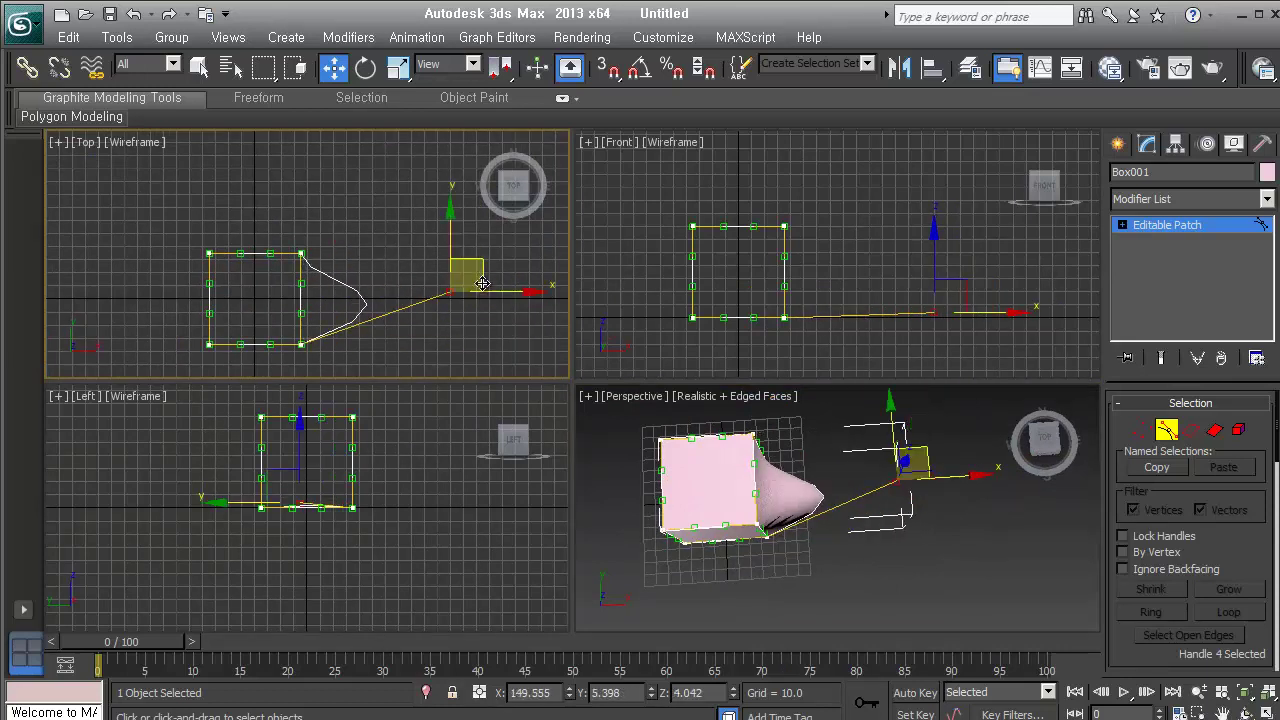
pyautogui.hotkey('ctrl', 'z')
pyautogui.hotkey('ctrl', 'z')
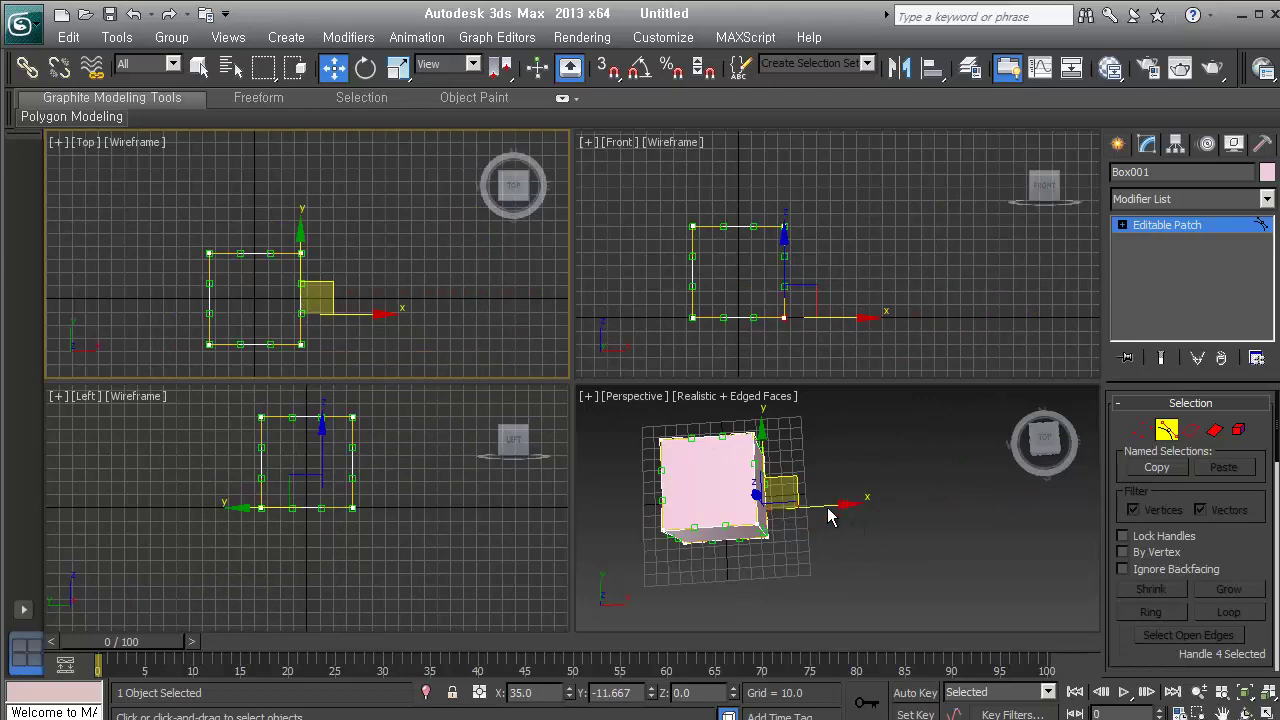
# Step: Clear the handle selection and undo the Editable Patch conversion, back to the parametric box
pyautogui.keyDown('alt'); pyautogui.moveTo(829, 514); pyautogui.dragTo(891, 530, button='middle'); pyautogui.keyUp('alt')
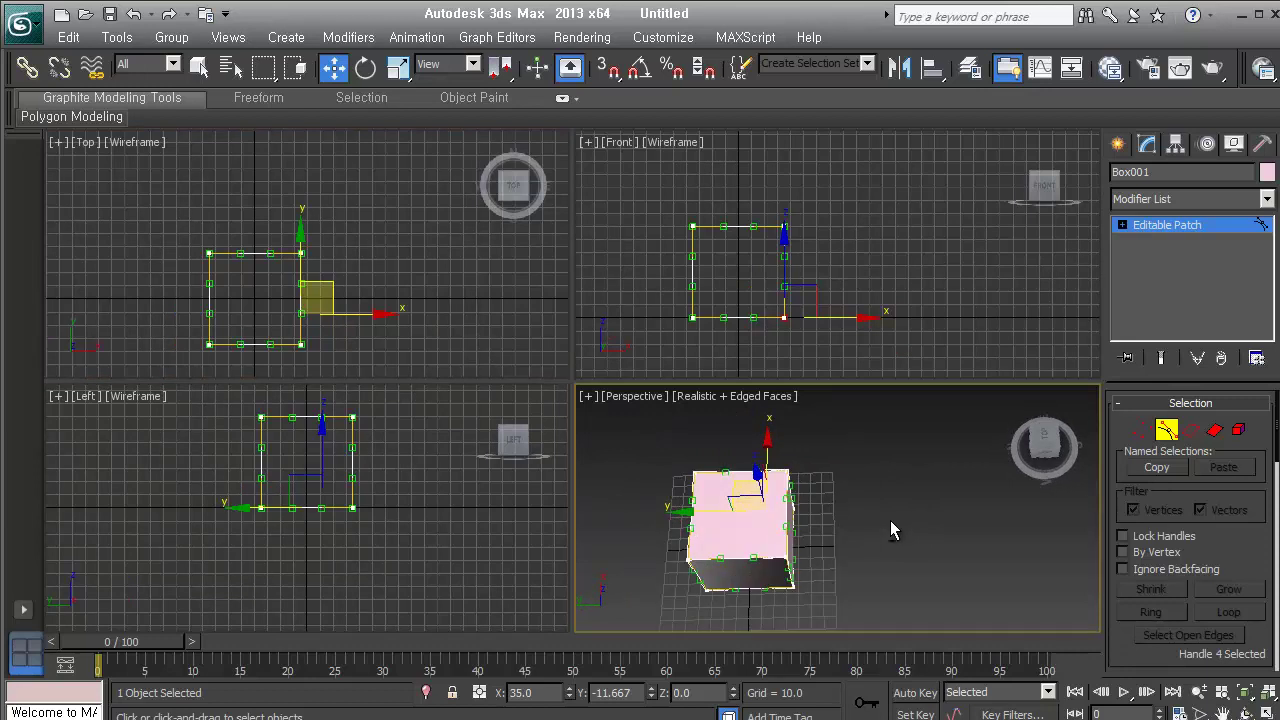
pyautogui.rightClick(863, 222)
pyautogui.click(862, 290)
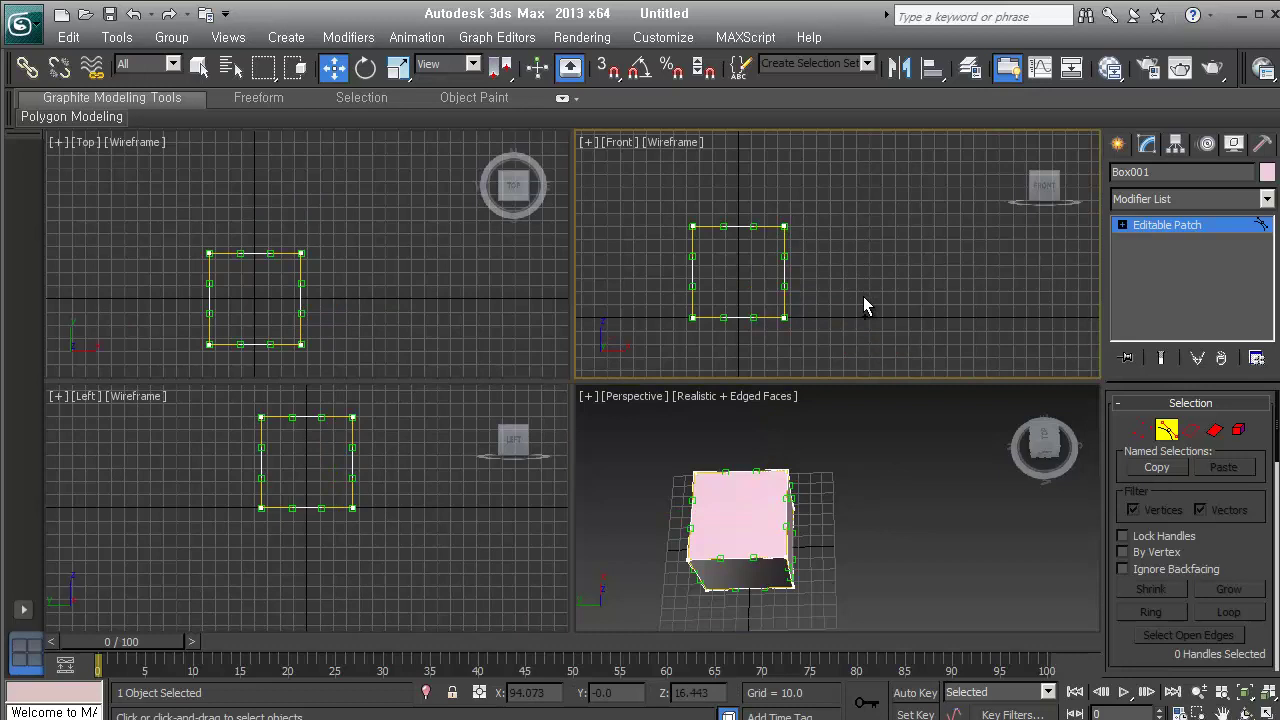
pyautogui.hotkey('ctrl', 'z')
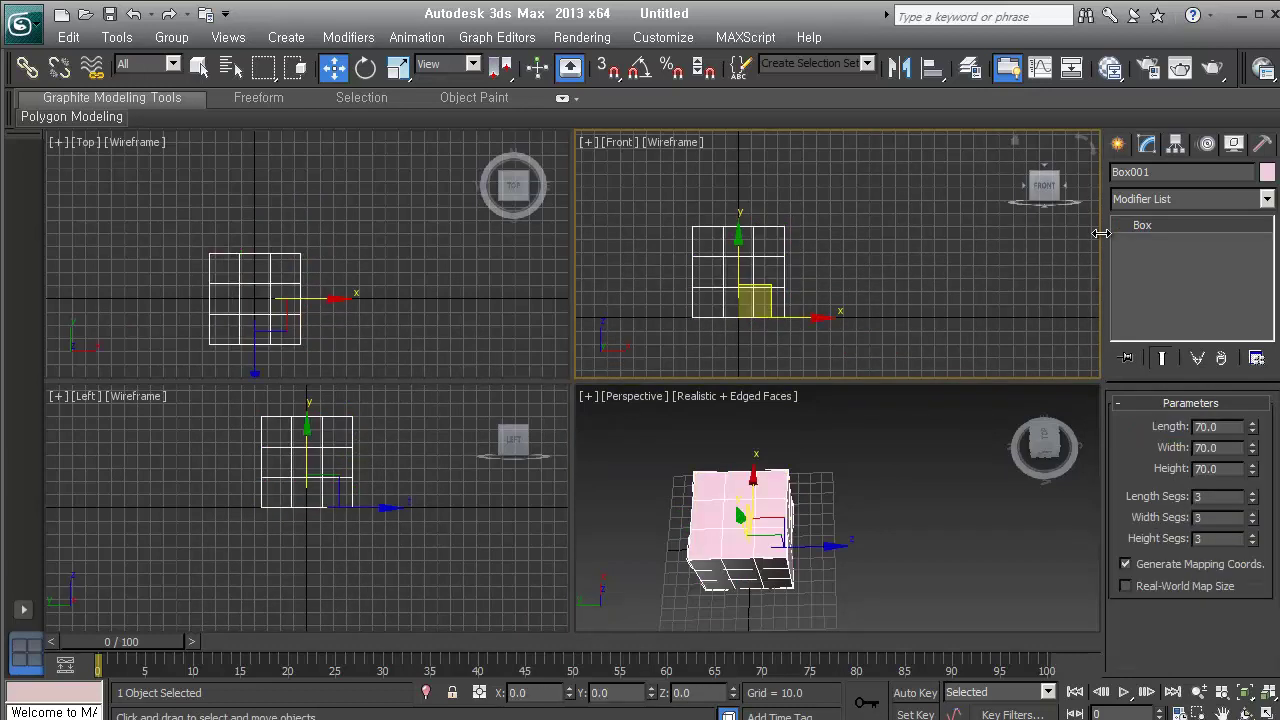
# Step: Create a plane about 86 long and 81 wide beside the box in the Front view
pyautogui.click(1119, 144)
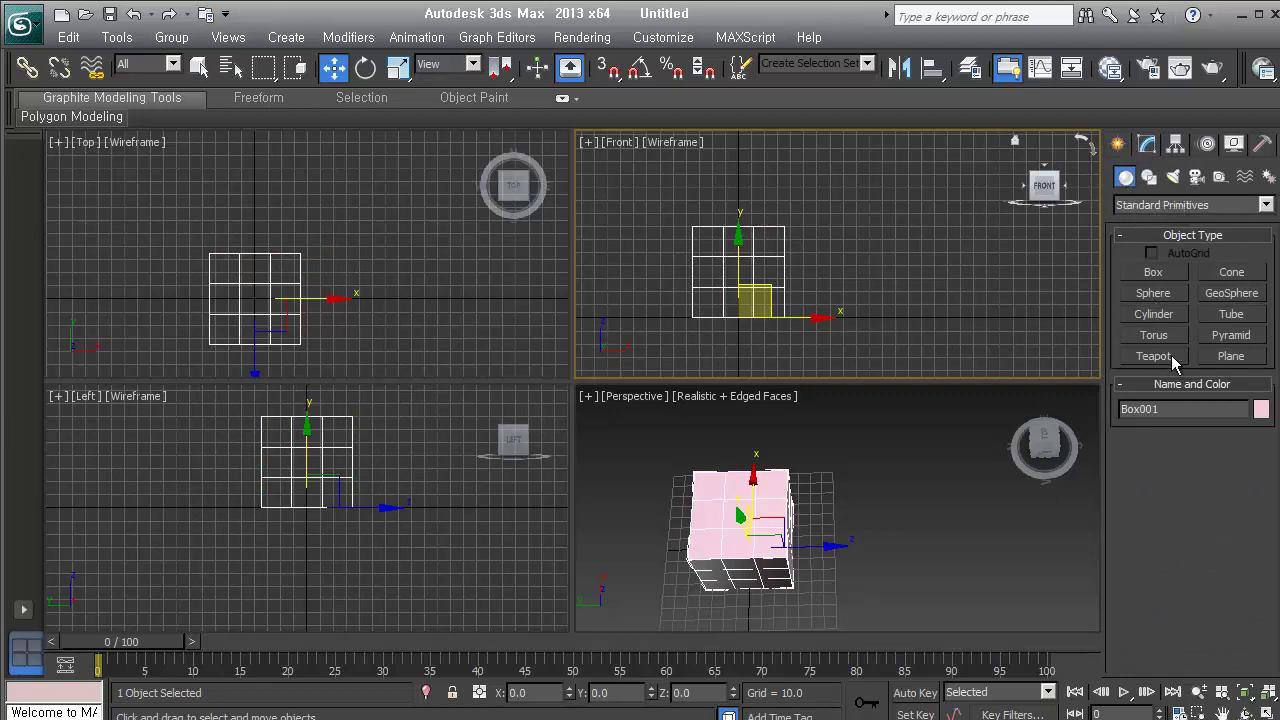
pyautogui.click(1205, 356)
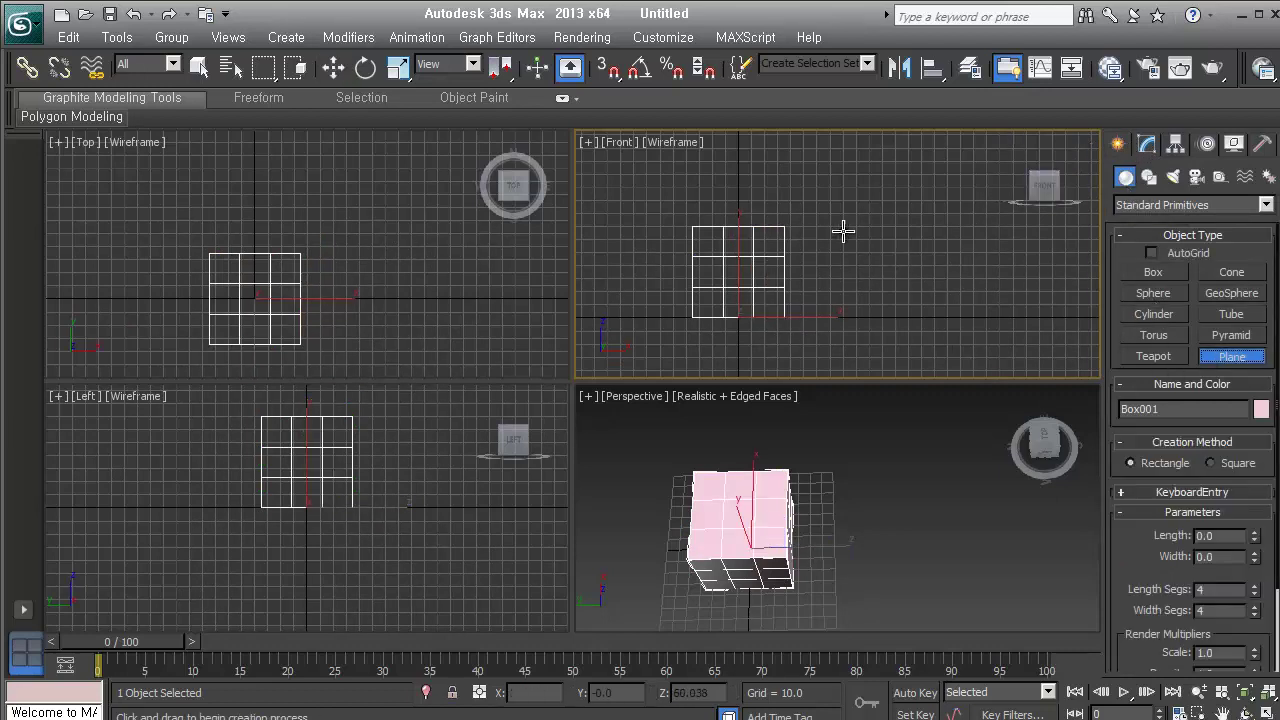
pyautogui.moveTo(919, 292); pyautogui.dragTo(971, 329)
pyautogui.keyDown('alt'); pyautogui.moveTo(849, 514); pyautogui.dragTo(780, 490, button='middle'); pyautogui.keyUp('alt')
pyautogui.rightClick(785, 490)
# Step: Convert the plane with 4 by 4 segments to an Editable Patch and enter Handle level
pyautogui.rightClick(790, 491)
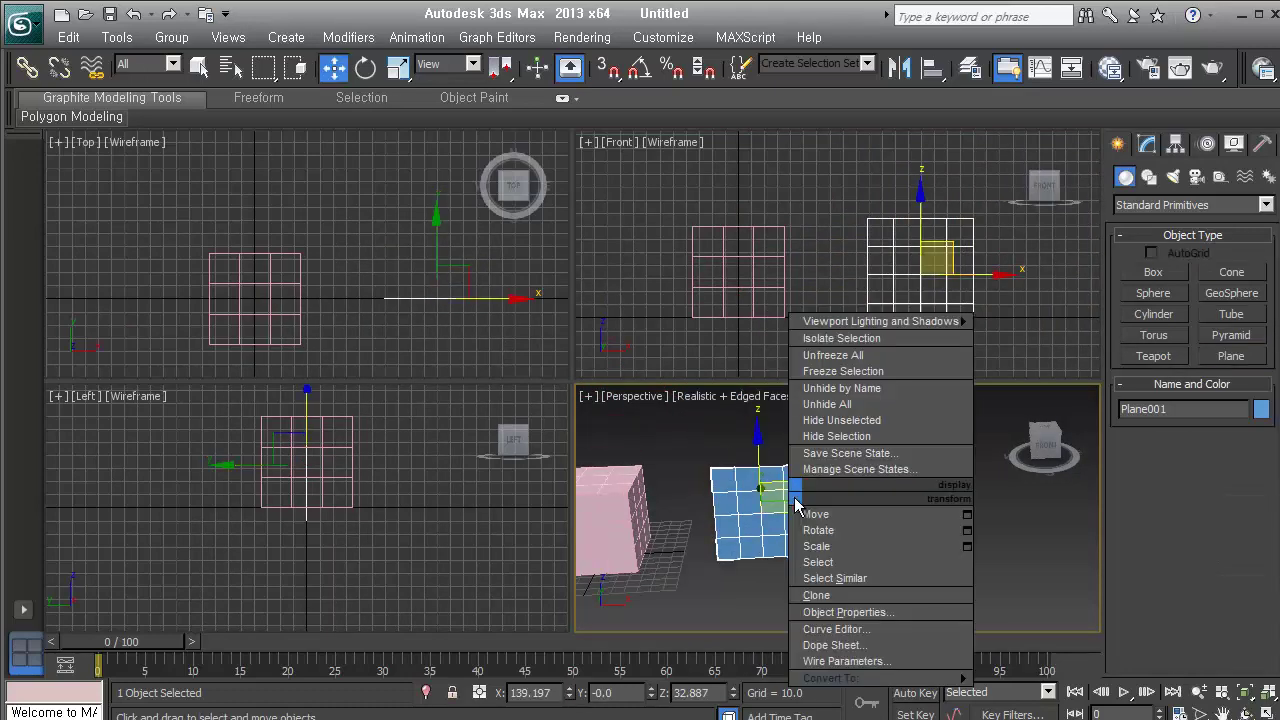
pyautogui.moveTo(930, 680)
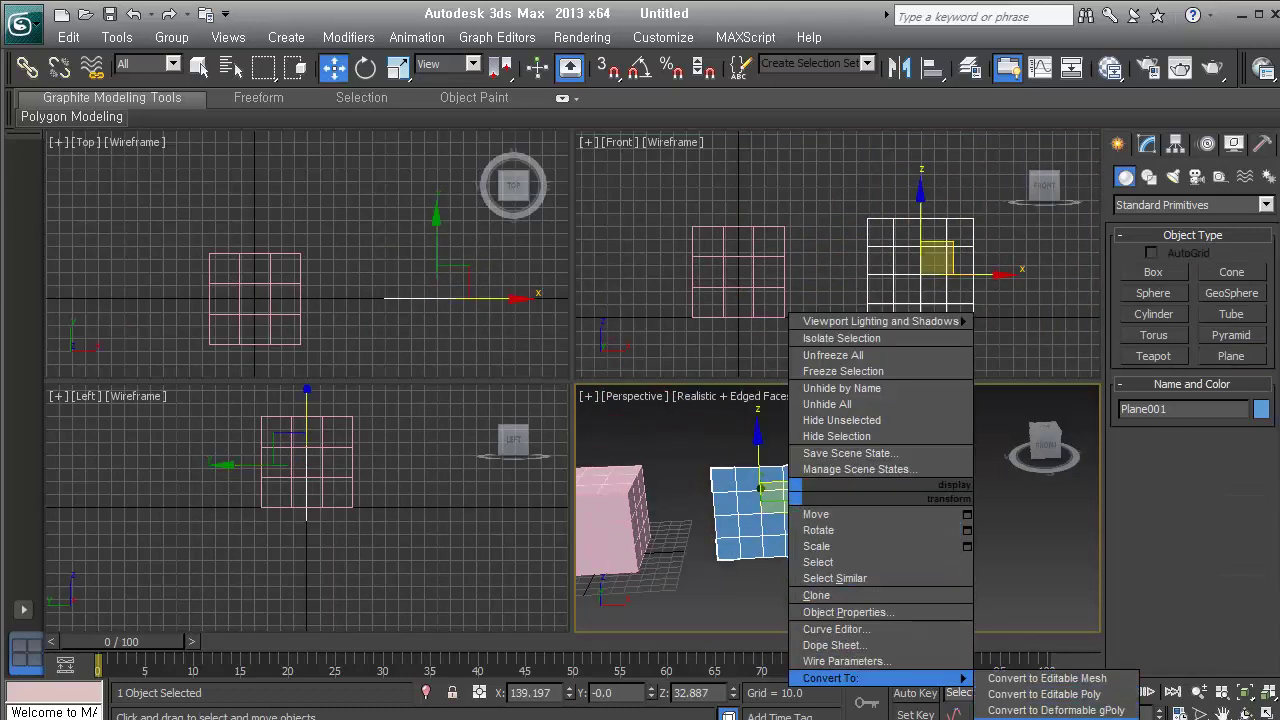
pyautogui.click(1035, 719)
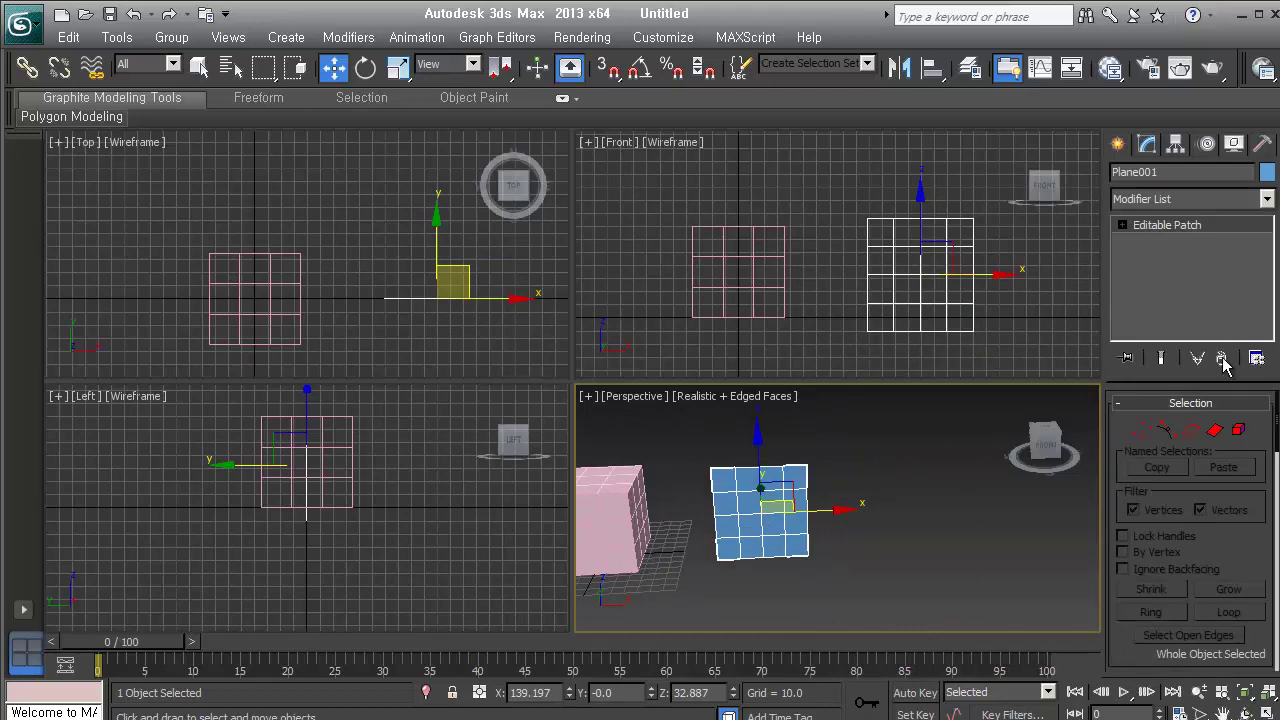
pyautogui.click(1166, 429)
pyautogui.moveTo(970, 218); pyautogui.dragTo(923, 271, button='middle')
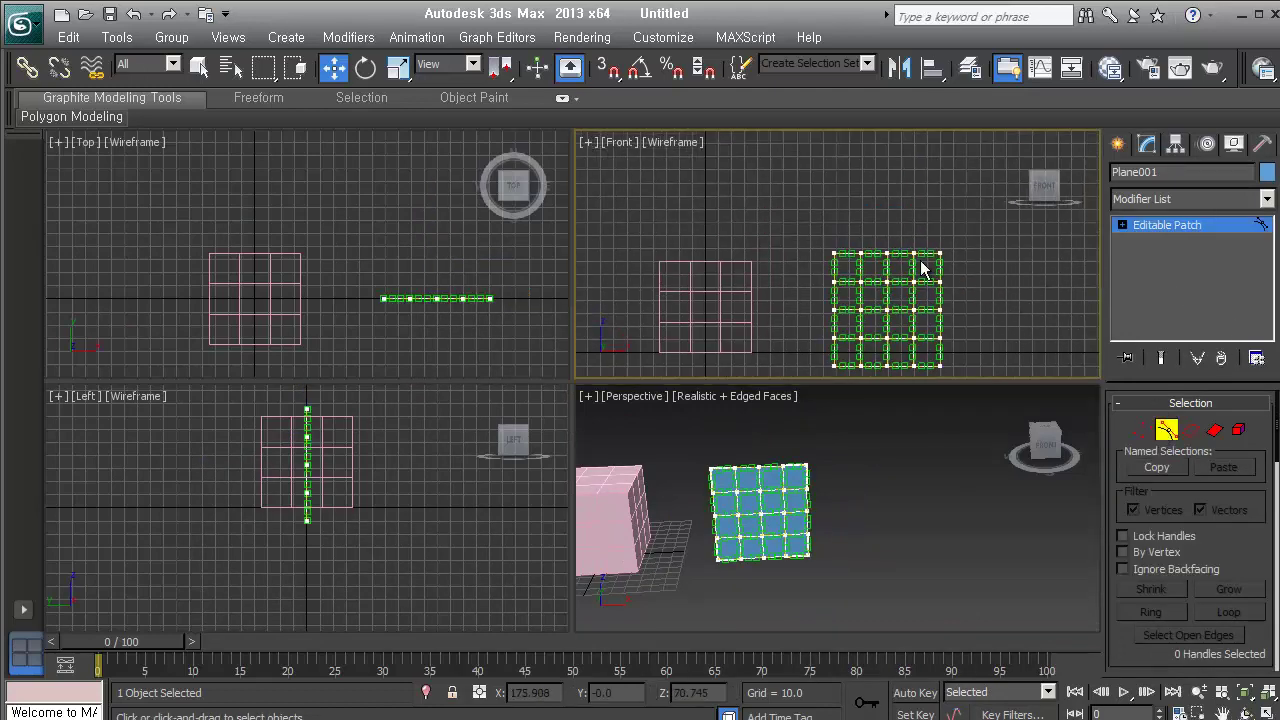
pyautogui.scroll(2, 878, 256)
pyautogui.moveTo(991, 314); pyautogui.dragTo(903, 228, button='middle')
# Step: Undo the plane's Editable Patch conversion, keeping the parametric plane in the scene
pyautogui.hotkey('ctrl', 'z')
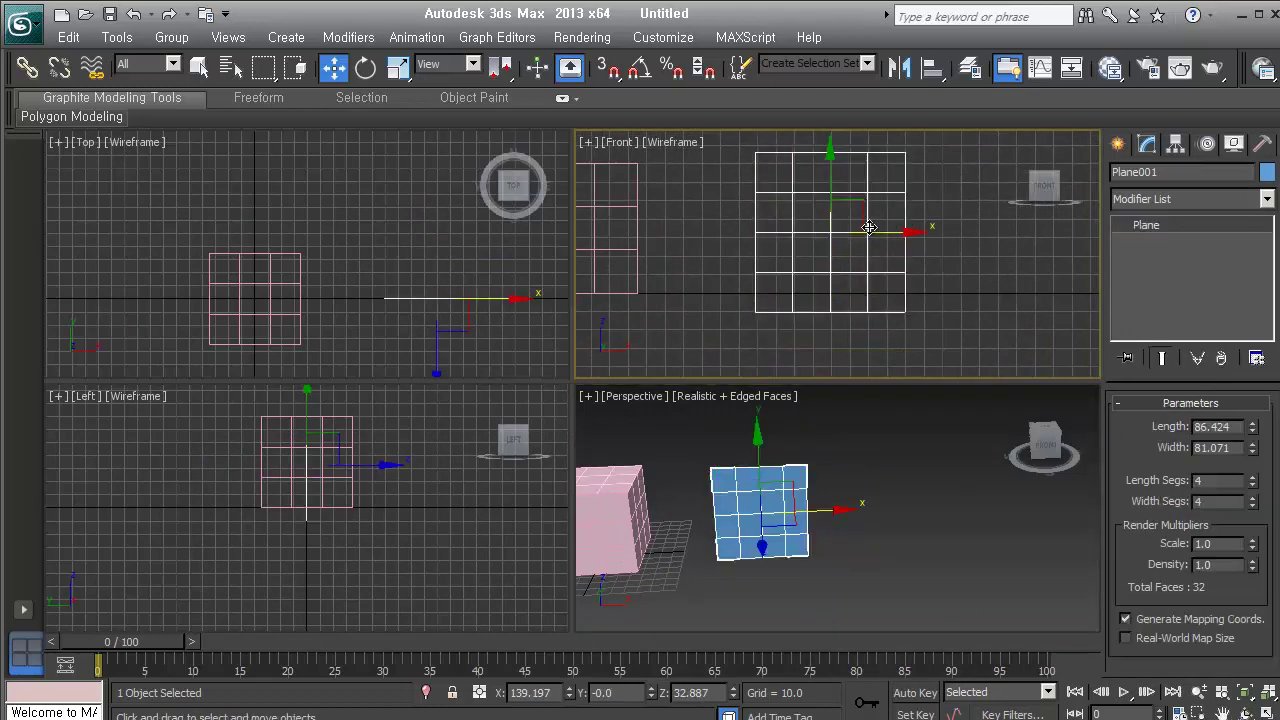
pyautogui.hotkey('ctrl', 'z')
pyautogui.moveTo(761, 197); pyautogui.dragTo(808, 285, button='middle')
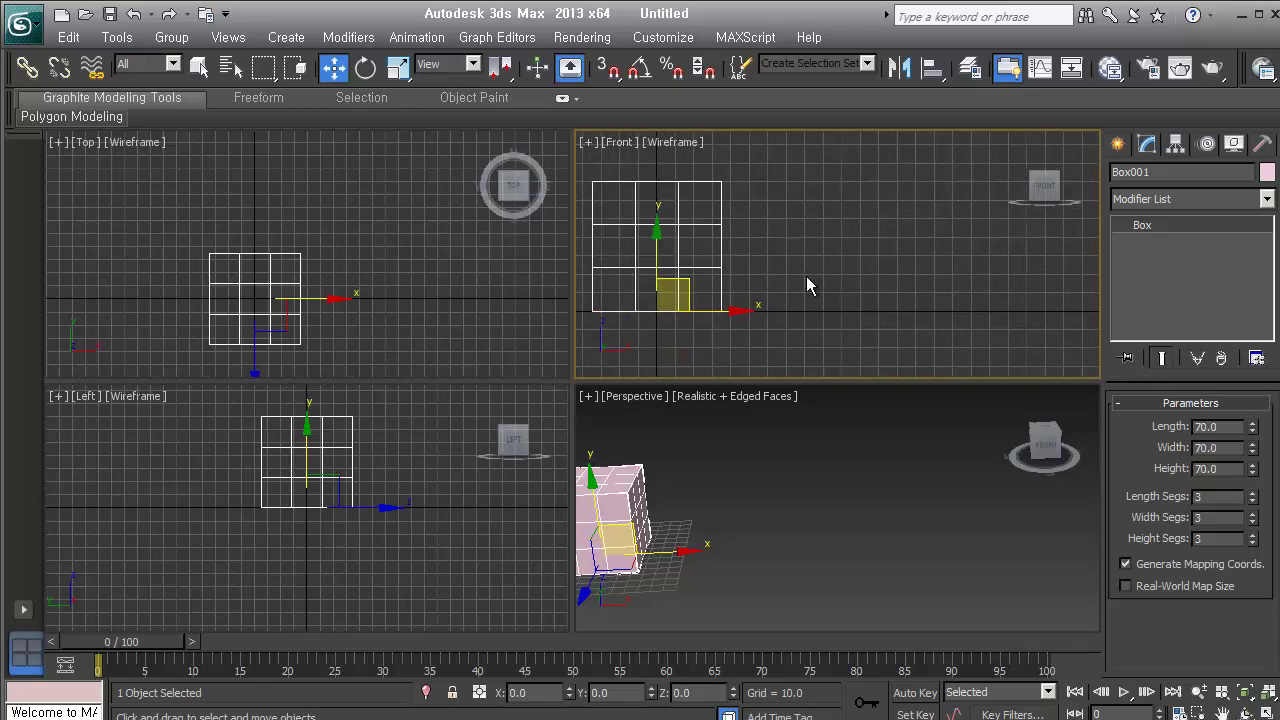
pyautogui.press('z')
pyautogui.hotkey('ctrl', 'd')
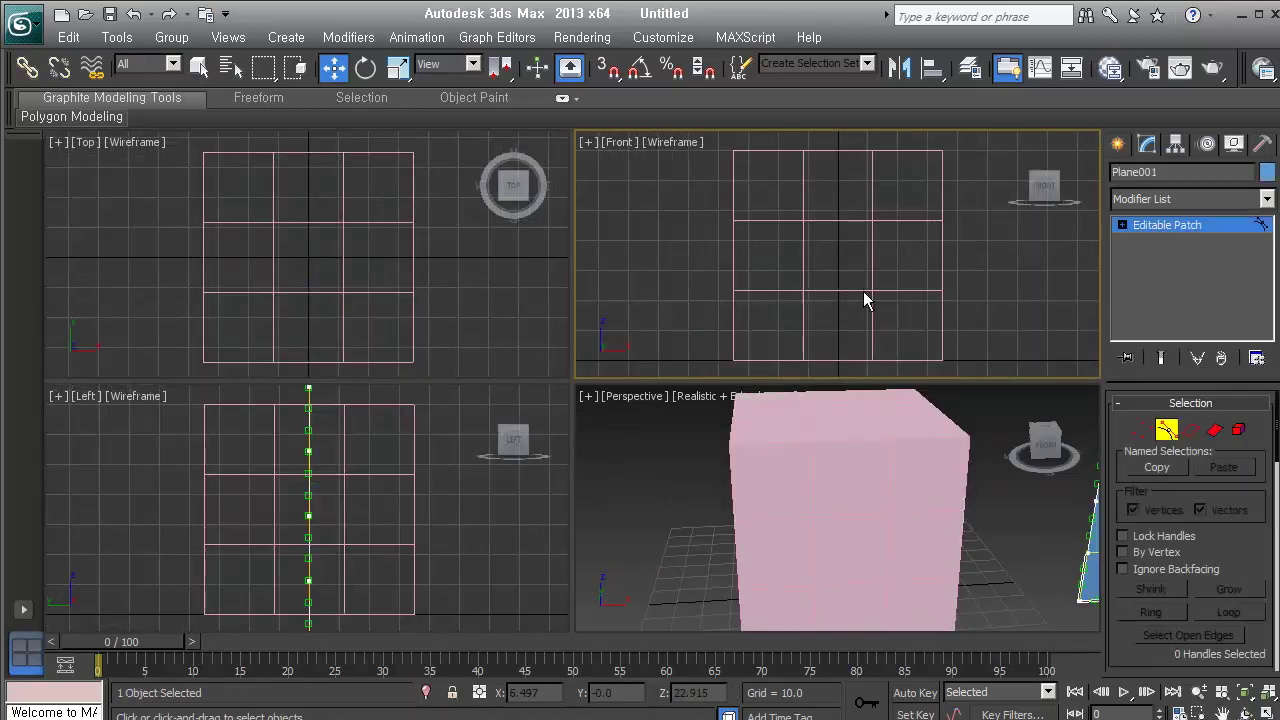
pyautogui.moveTo(866, 297); pyautogui.dragTo(746, 273, button='middle')
pyautogui.scroll(-3, 831, 279)
pyautogui.hotkey('ctrl', 'z')
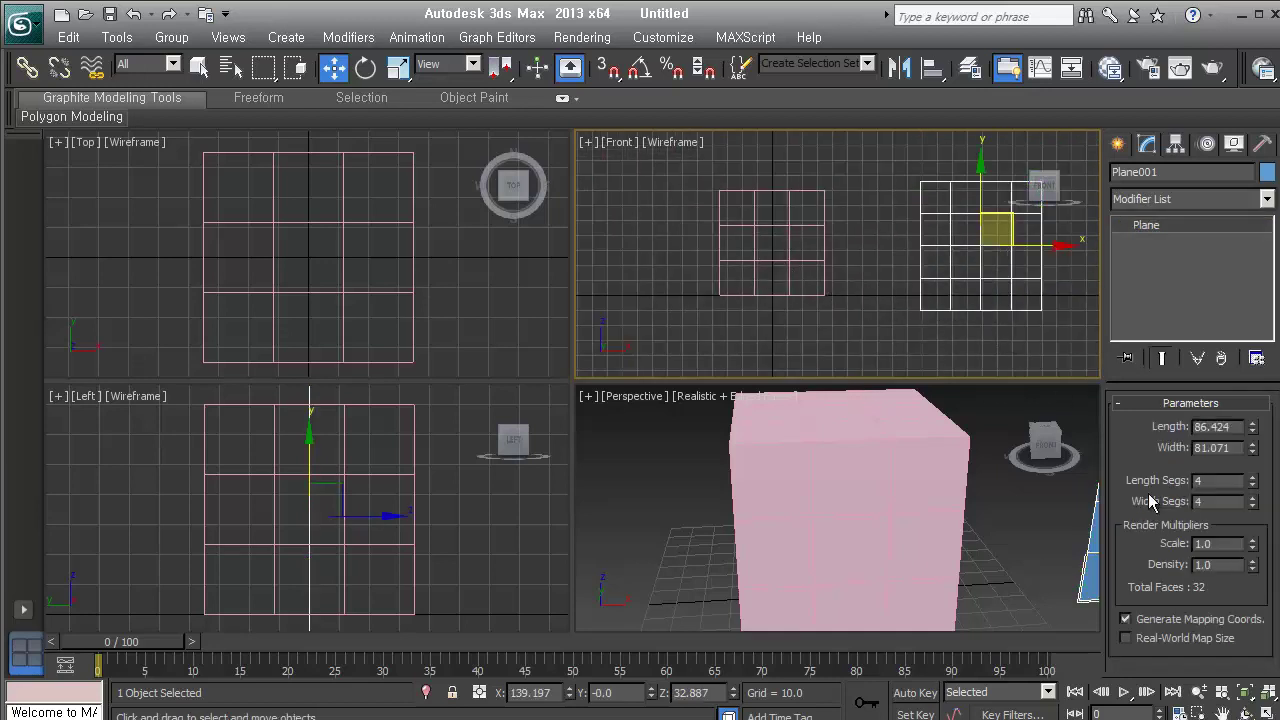
# Step: Set the plane's length and width segments to 1 and convert it to an Editable Patch
pyautogui.rightClick(1251, 484)
pyautogui.rightClick(1251, 503)
pyautogui.moveTo(983, 231); pyautogui.dragTo(872, 258, button='middle')
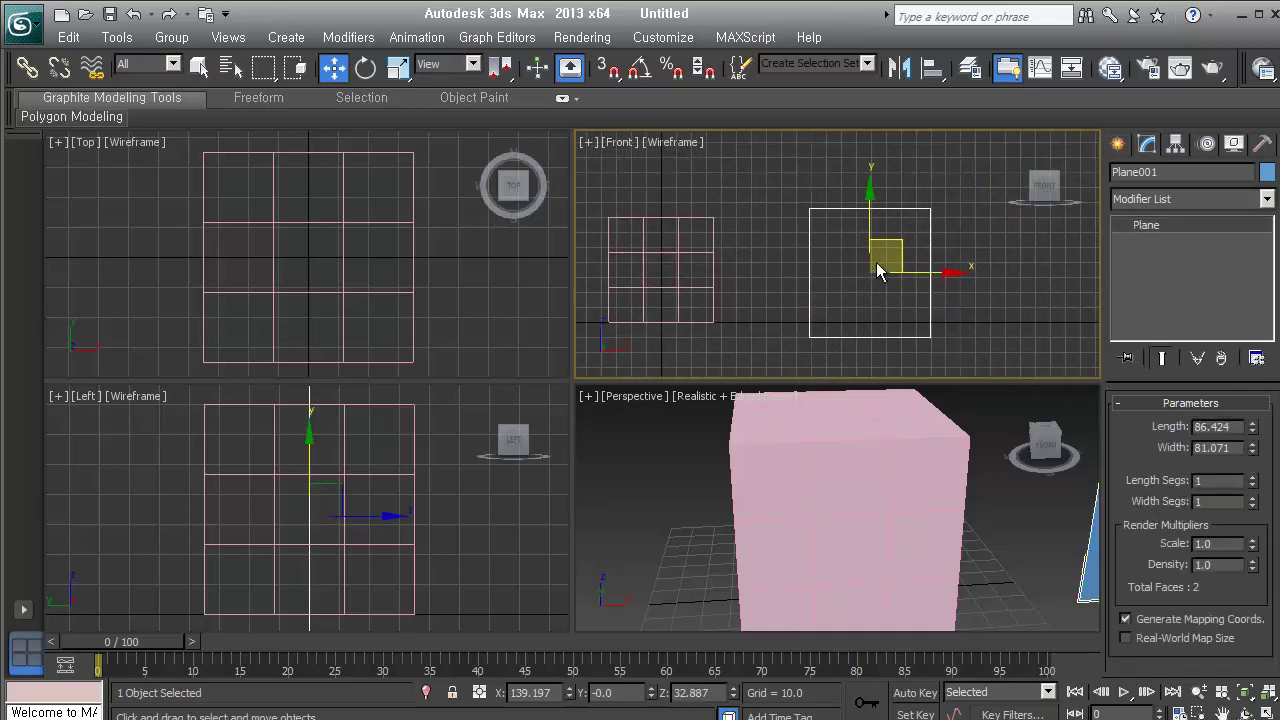
pyautogui.rightClick(872, 258)
pyautogui.moveTo(987, 450)
pyautogui.click(1124, 491)
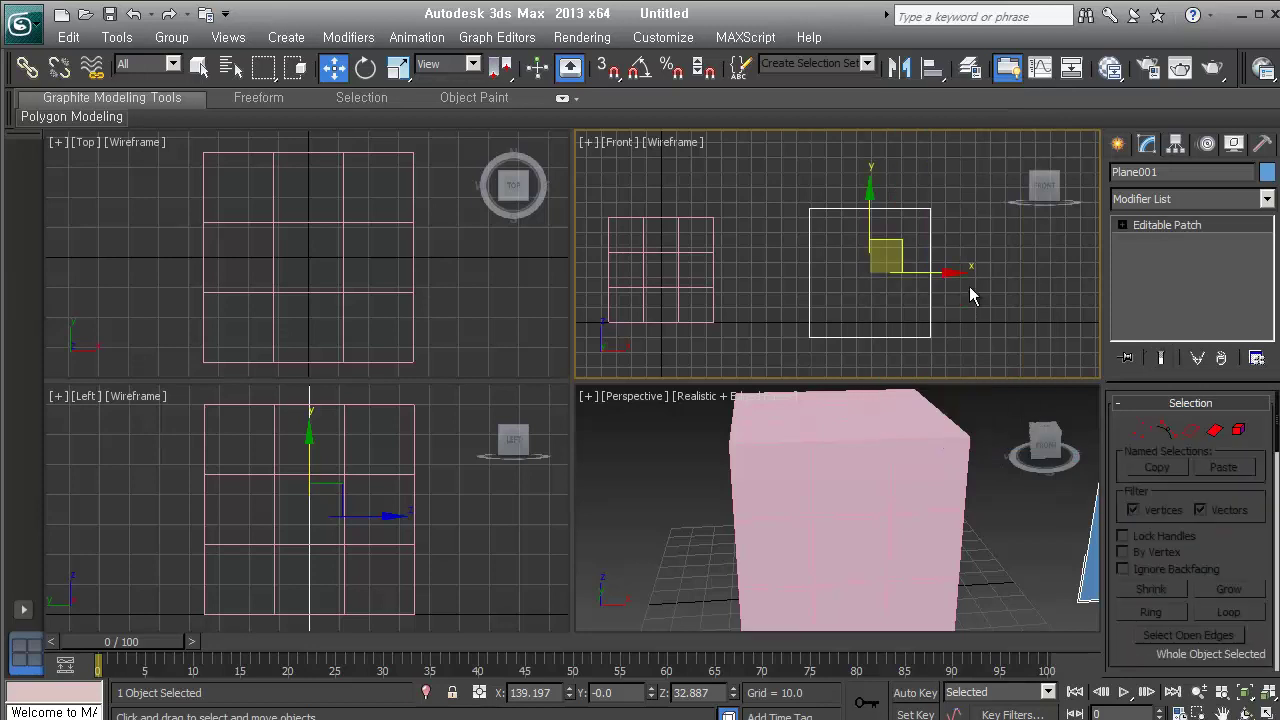
# Step: At Vertex level, pull the tangent handles of the plane's right corner vertices outward to curve the top and right edges in the Front view
pyautogui.press('1')
pyautogui.moveTo(961, 194); pyautogui.dragTo(905, 256)
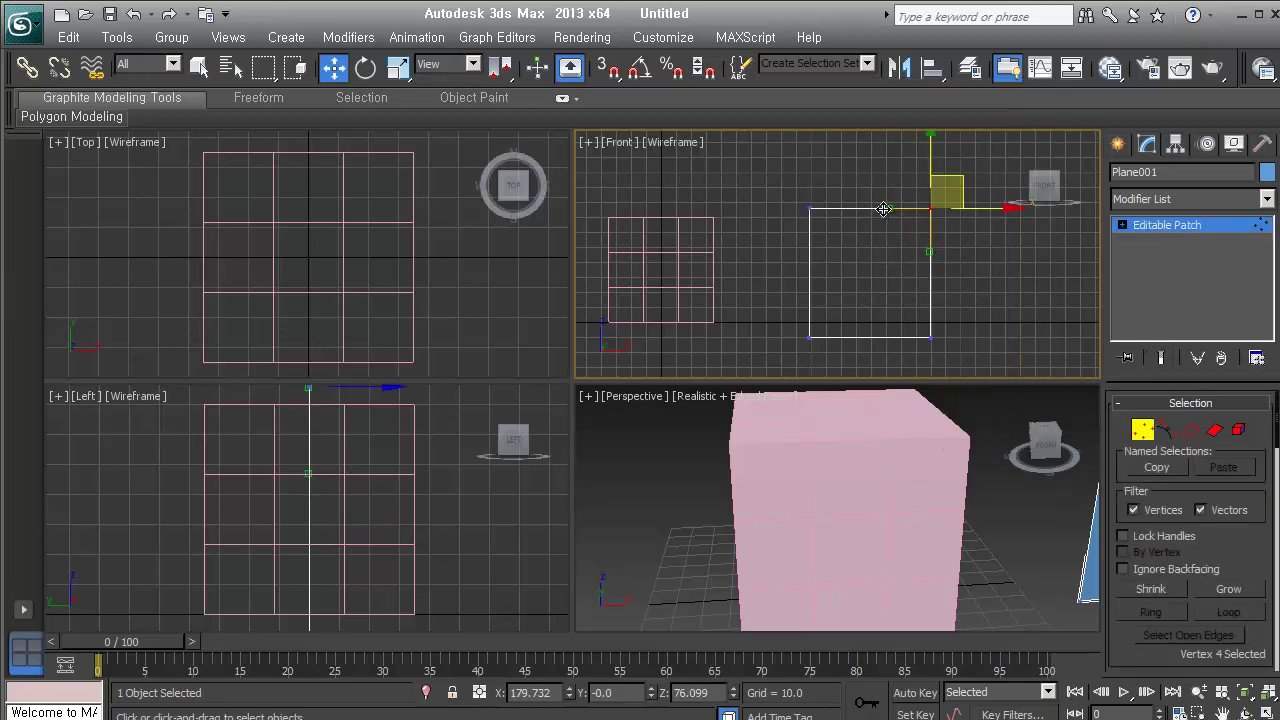
pyautogui.moveTo(888, 208); pyautogui.dragTo(895, 224)
pyautogui.moveTo(941, 267); pyautogui.dragTo(940, 264)
pyautogui.moveTo(940, 191); pyautogui.dragTo(965, 338)
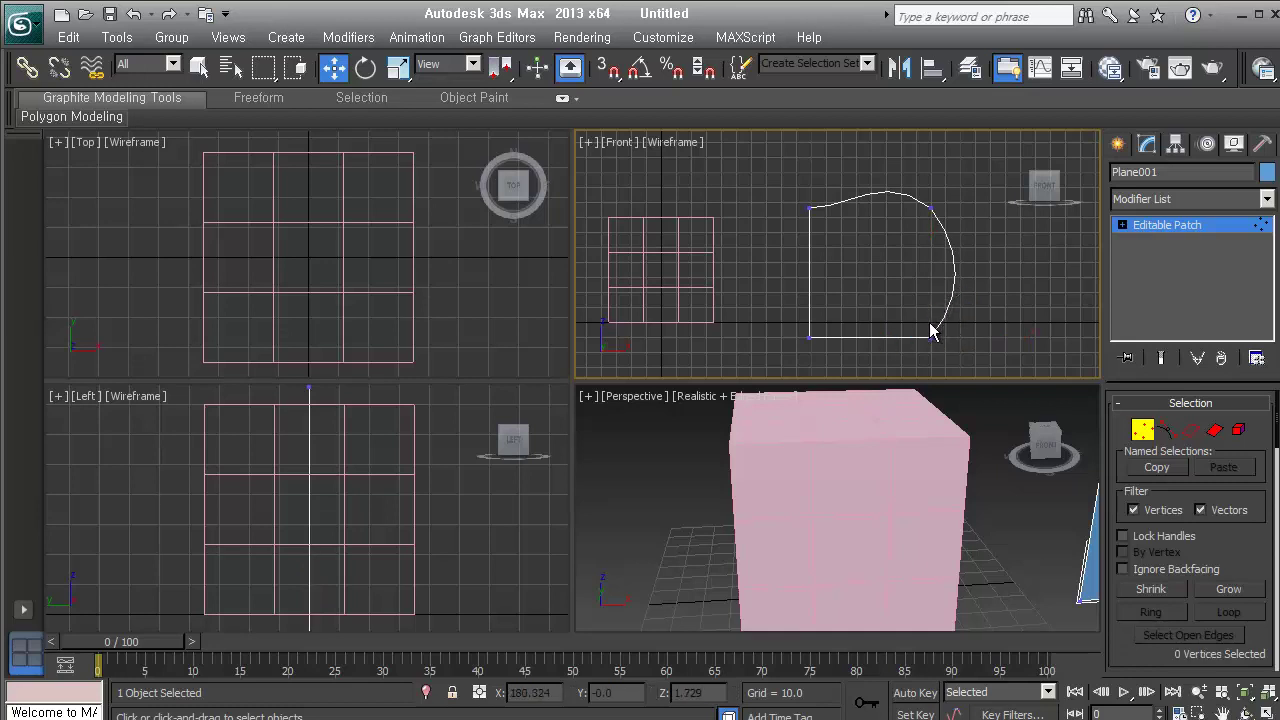
# Step: Pull the tangent handles of the two left corner vertices outward to round the left edge and the start of the top edge
pyautogui.click(810, 338)
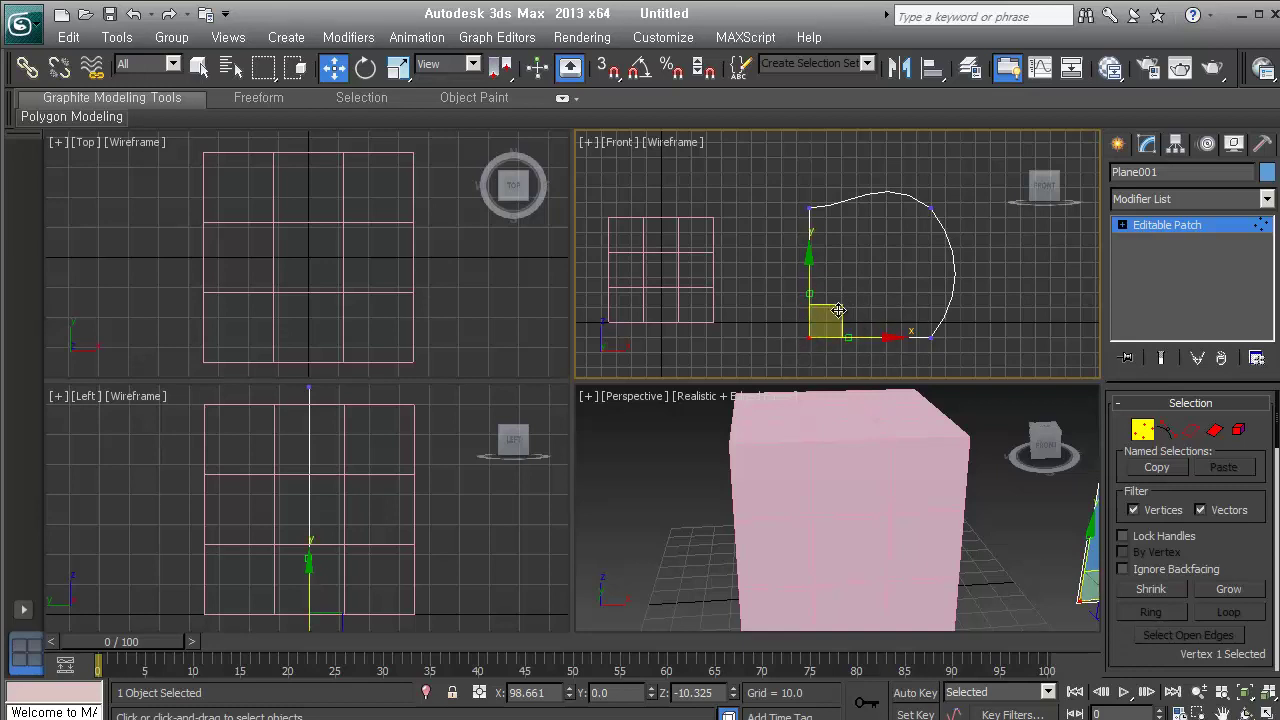
pyautogui.press('x')
pyautogui.moveTo(807, 294); pyautogui.dragTo(772, 298)
pyautogui.click(806, 205)
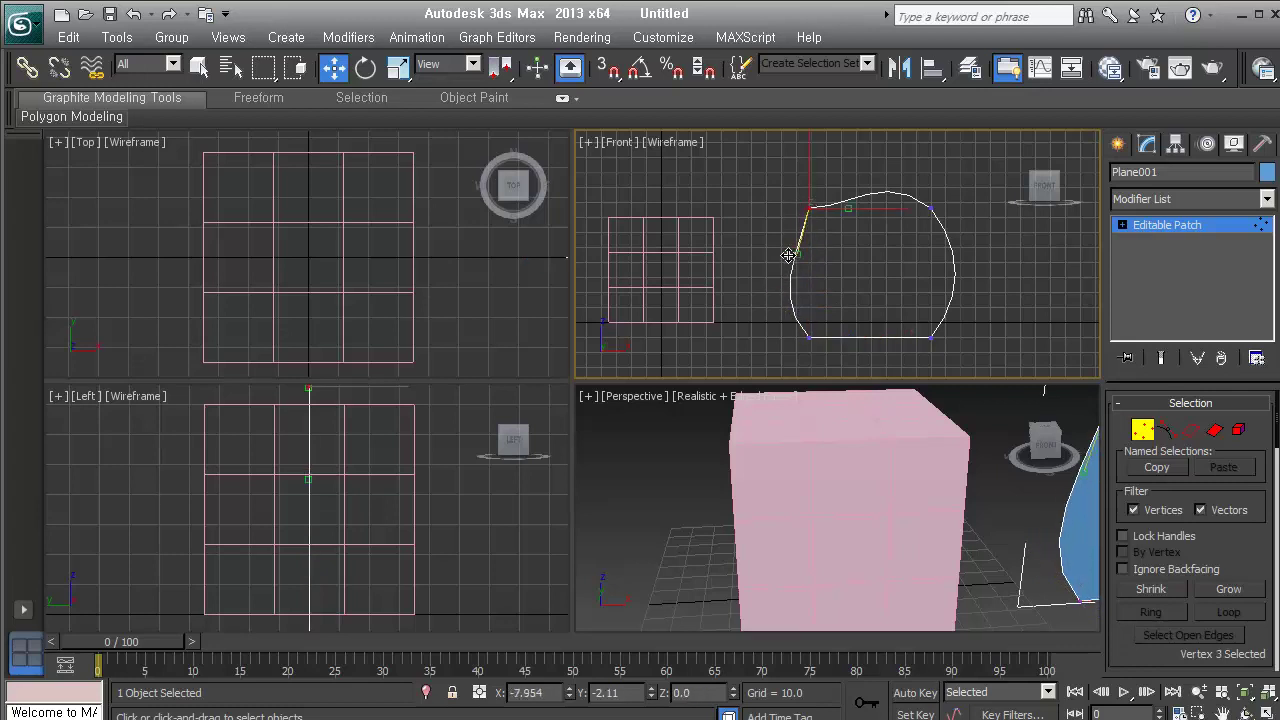
pyautogui.moveTo(845, 205); pyautogui.dragTo(839, 182)
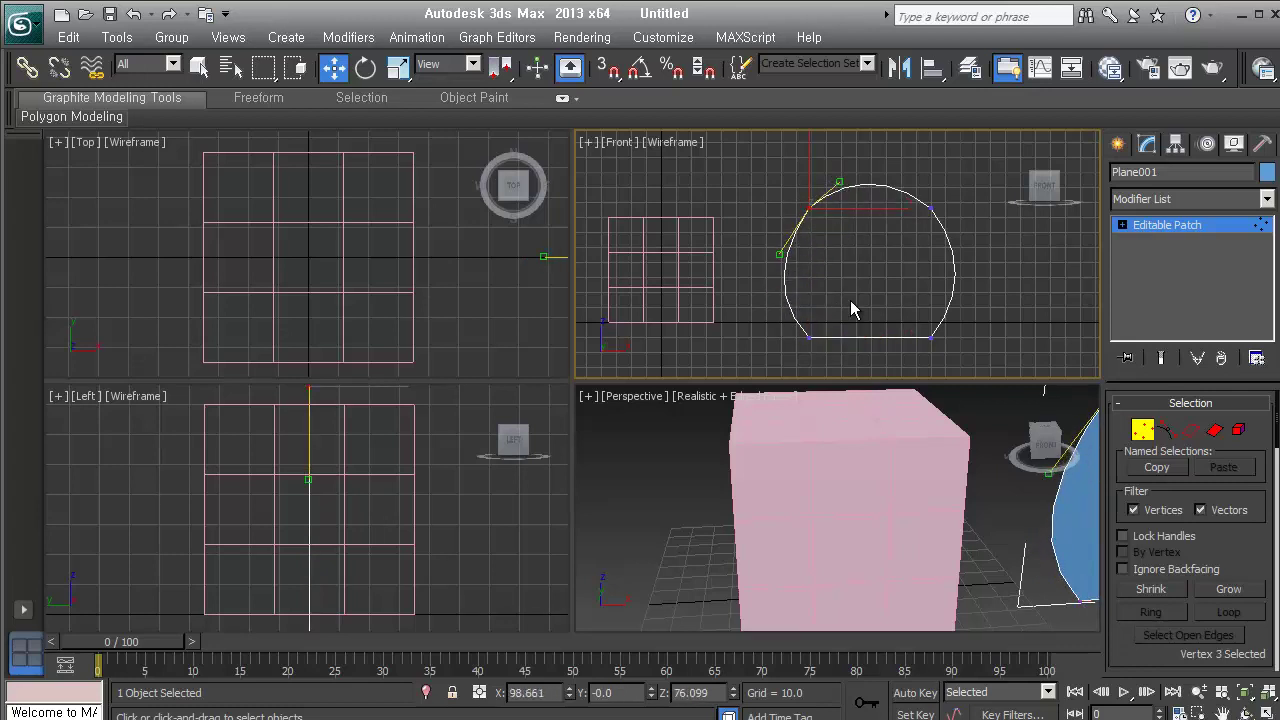
# Step: In the Perspective view, pull the upper-left vertex's lower tangent handle out of the plane so the left edge curves in depth
pyautogui.keyDown('alt'); pyautogui.moveTo(970, 548); pyautogui.dragTo(709, 560, button='middle'); pyautogui.keyUp('alt')
pyautogui.moveTo(814, 537)
pyautogui.keyDown('alt'); pyautogui.mouseDown(button='middle')
pyautogui.moveTo(880, 554)
pyautogui.moveTo(920, 594)
pyautogui.moveTo(827, 537)
pyautogui.mouseUp(button='middle'); pyautogui.keyUp('alt')
pyautogui.moveTo(810, 511); pyautogui.dragTo(935, 466)
pyautogui.moveTo(903, 487); pyautogui.dragTo(843, 570, button='middle')
pyautogui.moveTo(820, 430); pyautogui.dragTo(919, 467)
pyautogui.keyDown('alt'); pyautogui.moveTo(908, 523); pyautogui.dragTo(760, 446, button='middle'); pyautogui.keyUp('alt')
pyautogui.moveTo(812, 508); pyautogui.dragTo(794, 434, button='middle')
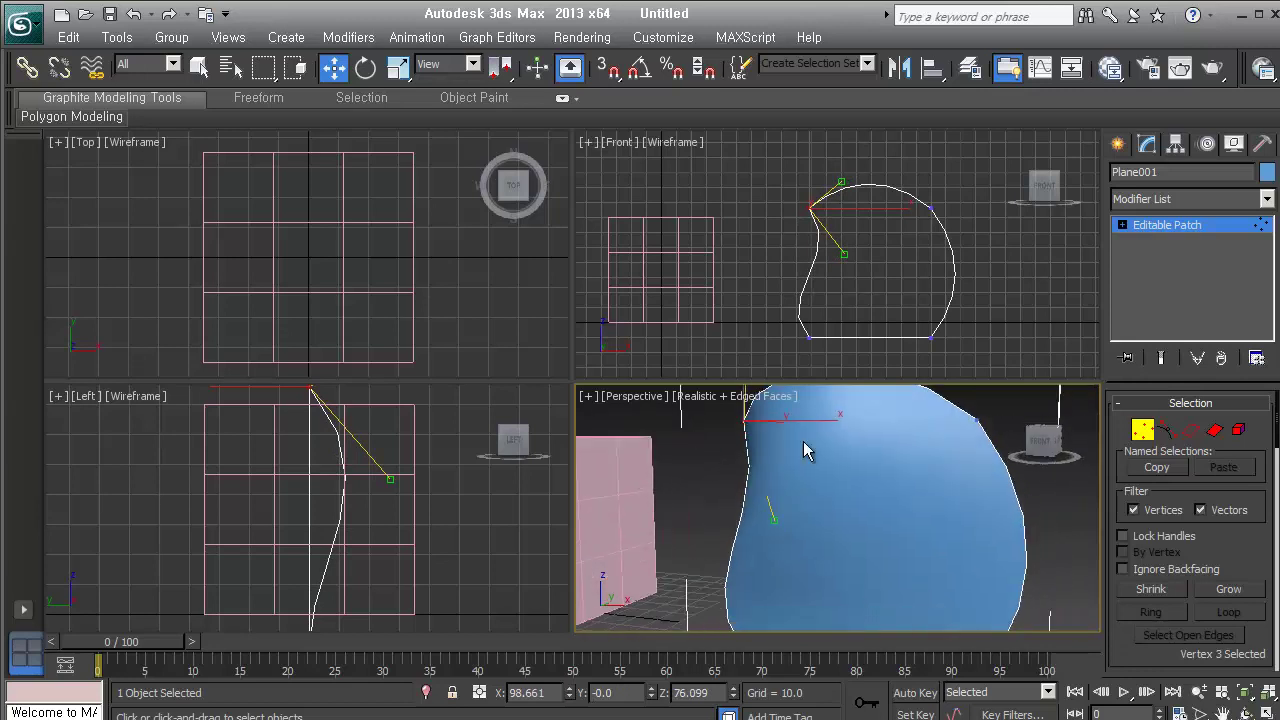
# Step: Select the upper-right vertex and pull both its tangent handles out of the plane in Perspective, bending the patch into a curved sheet
pyautogui.scroll(-5, 794, 434)
pyautogui.keyDown('alt'); pyautogui.moveTo(865, 502); pyautogui.dragTo(737, 523, button='middle'); pyautogui.keyUp('alt')
pyautogui.click(803, 490)
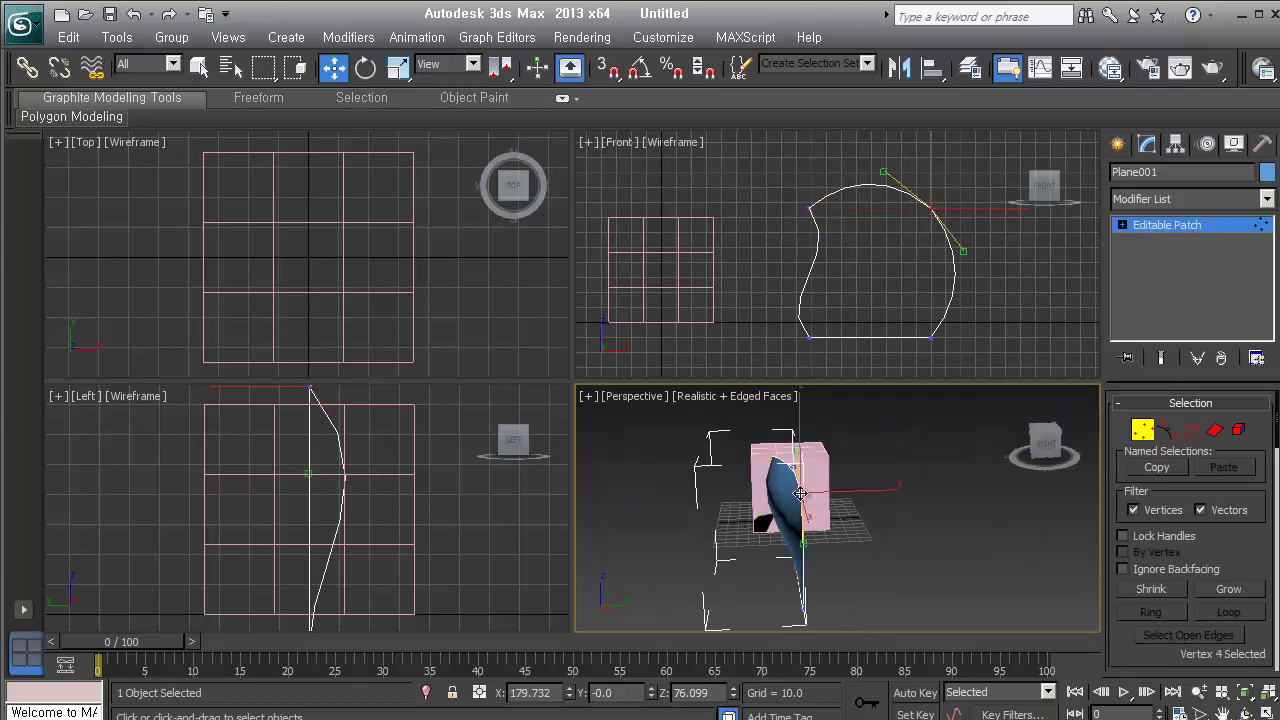
pyautogui.moveTo(800, 449); pyautogui.dragTo(713, 503)
pyautogui.moveTo(751, 545); pyautogui.dragTo(808, 543, button='middle')
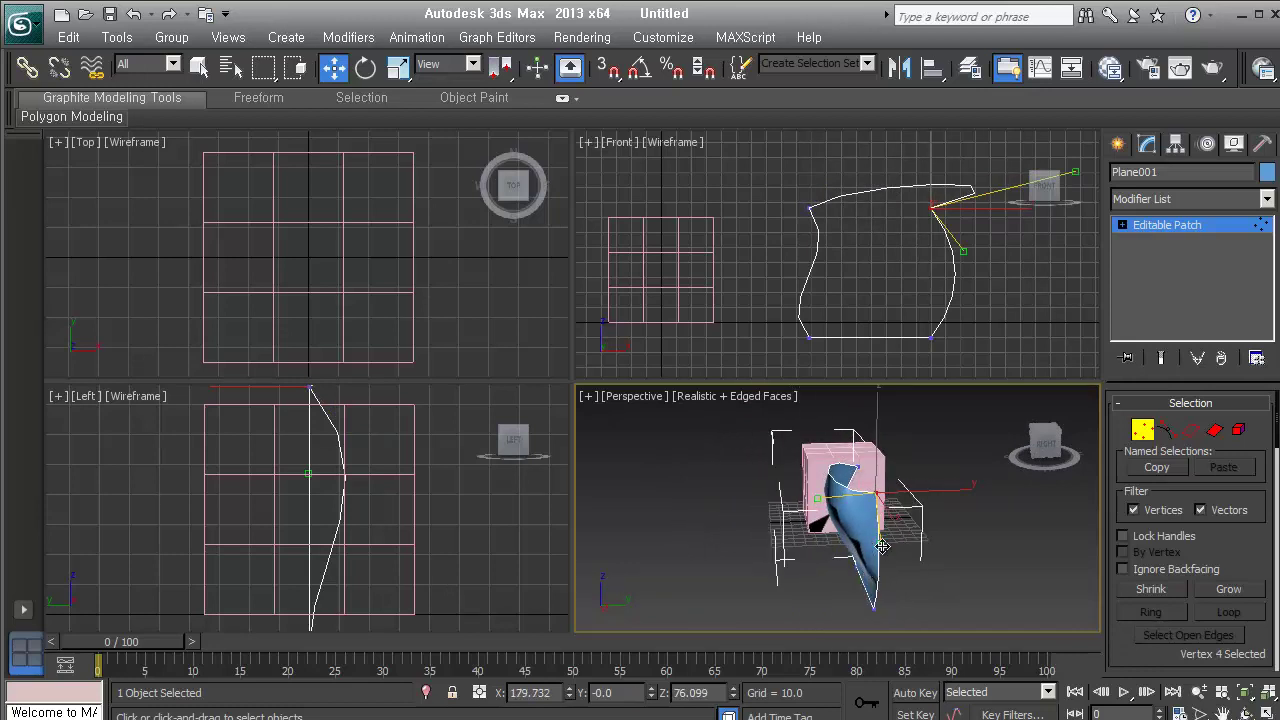
pyautogui.moveTo(881, 545); pyautogui.dragTo(829, 565)
pyautogui.keyDown('alt'); pyautogui.moveTo(820, 576); pyautogui.dragTo(950, 588, button='middle'); pyautogui.keyUp('alt')
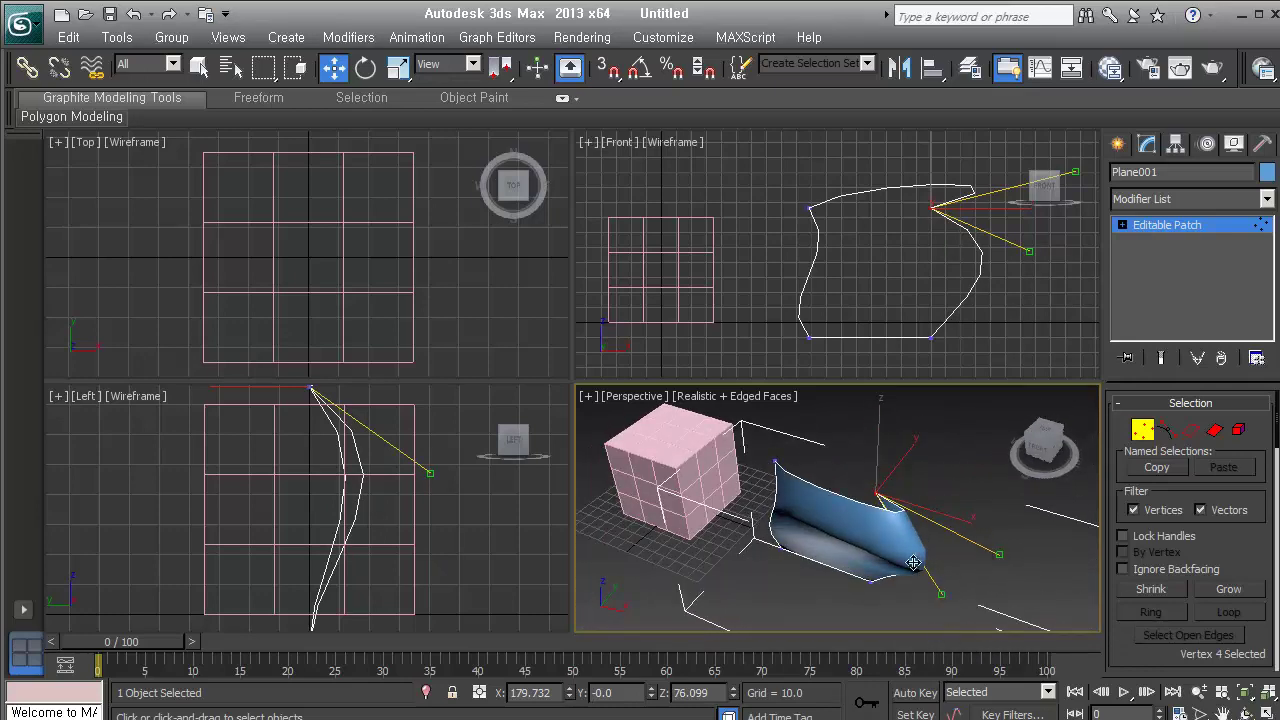
pyautogui.moveTo(913, 563); pyautogui.dragTo(944, 592)
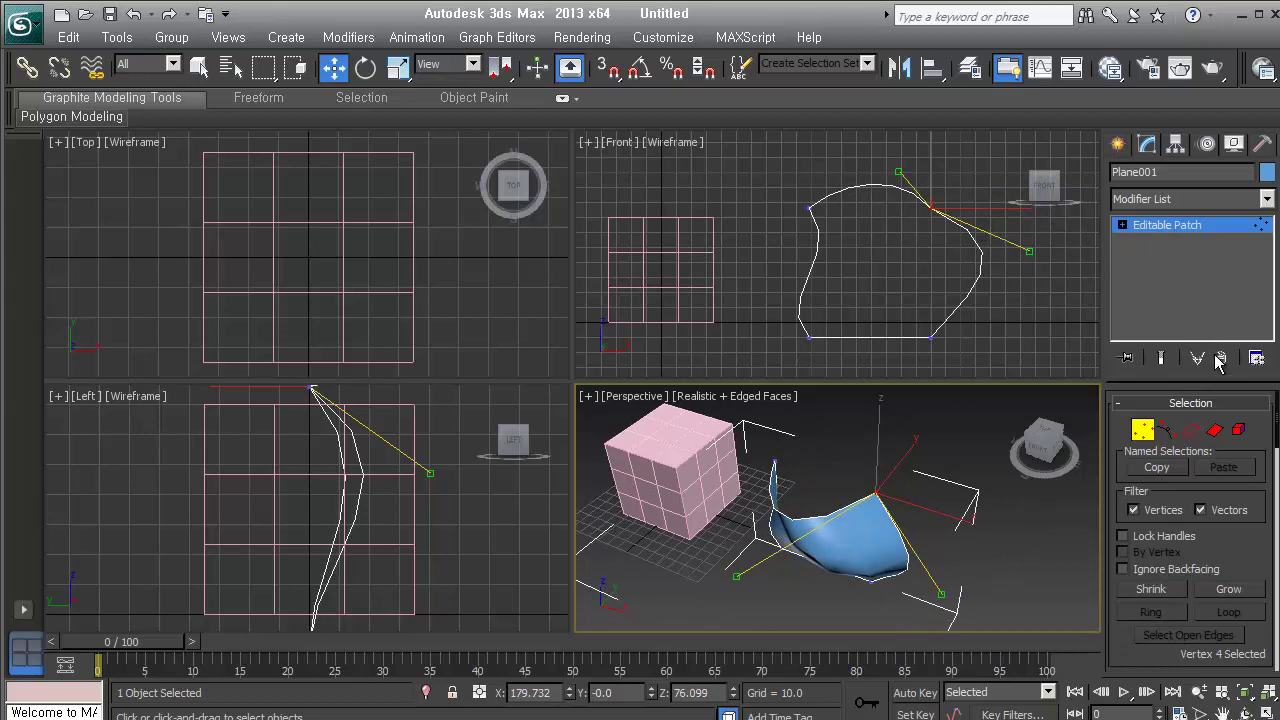
# Step: Leave Vertex level and delete the reshaped plane
pyautogui.click(1141, 434)
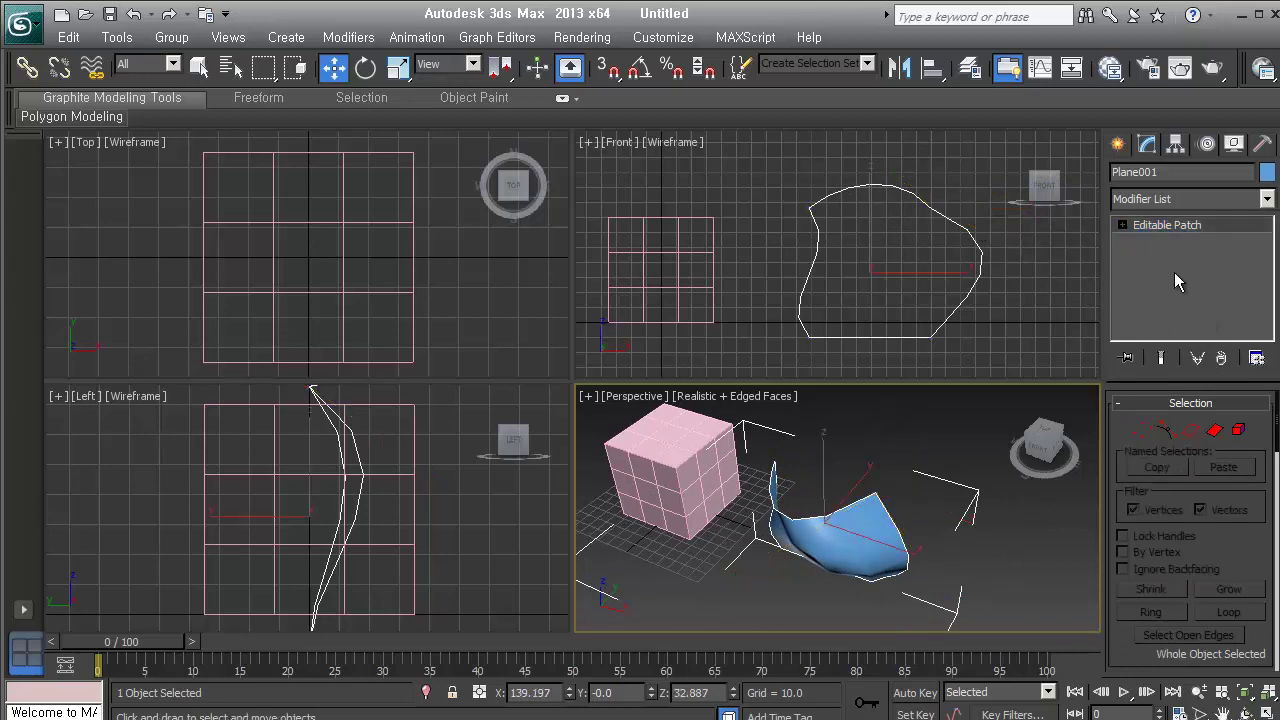
pyautogui.click(1011, 339)
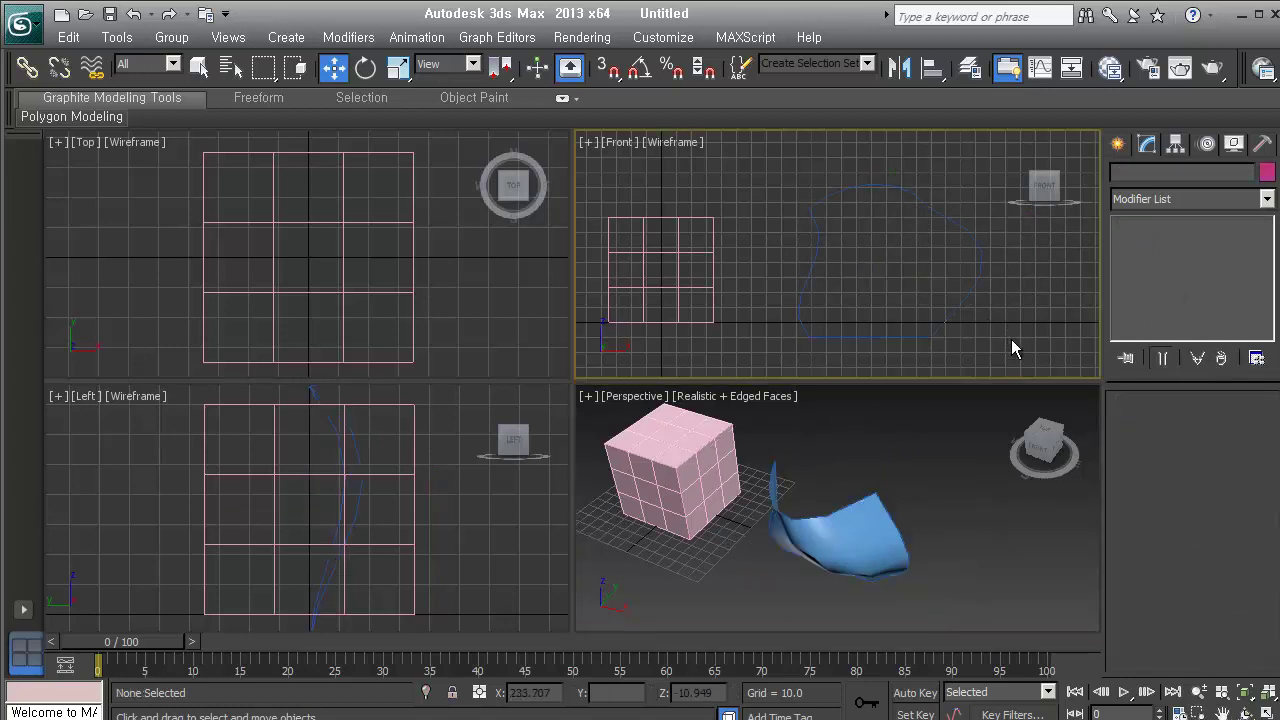
pyautogui.moveTo(1011, 339); pyautogui.dragTo(852, 221)
pyautogui.click(924, 304)
pyautogui.moveTo(943, 285); pyautogui.dragTo(994, 323)
pyautogui.press('Delete')
# Step: Select the remaining box in the Front view
pyautogui.press('z')
pyautogui.moveTo(926, 354); pyautogui.dragTo(700, 192)
pyautogui.moveTo(777, 235); pyautogui.dragTo(799, 192, button='middle')
pyautogui.moveTo(819, 306); pyautogui.dragTo(866, 307, button='middle')
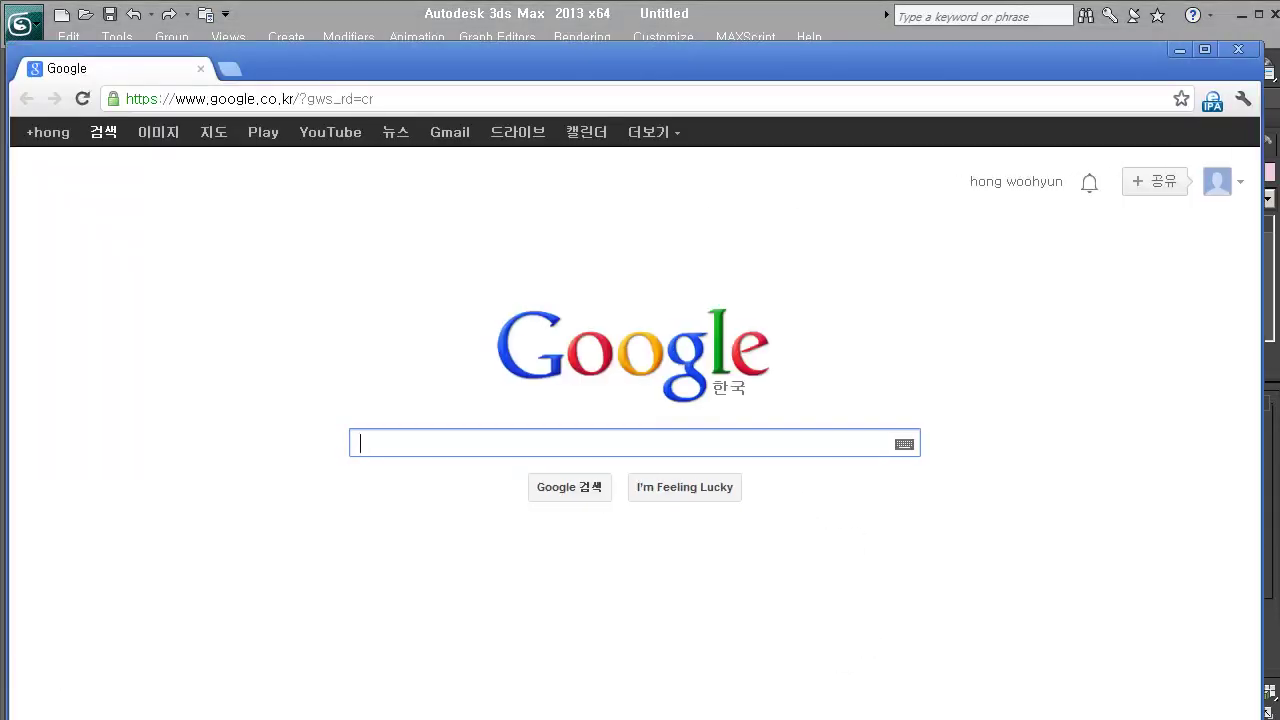
# Step: Switch to the Chrome browser and open hitmedia.co.kr
pyautogui.moveTo(968, 50); pyautogui.dragTo(981, 15)
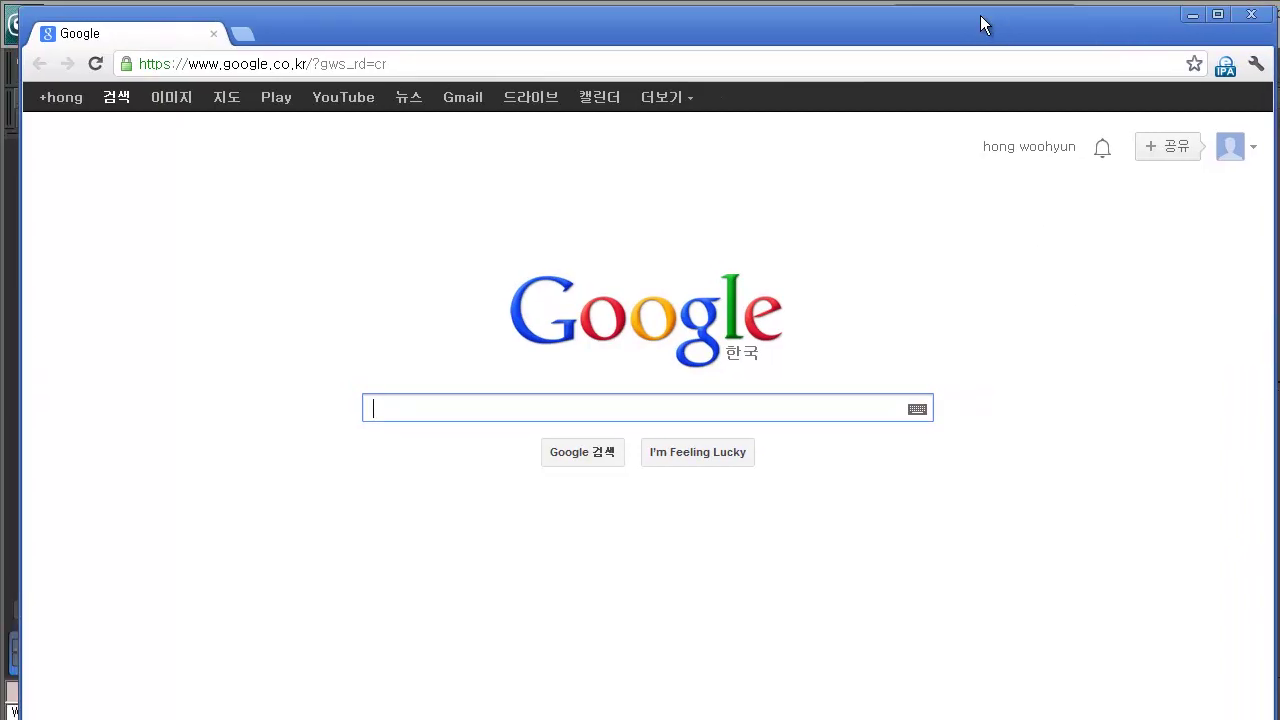
pyautogui.click(540, 60)
pyautogui.write('hitmedia.co.kr')
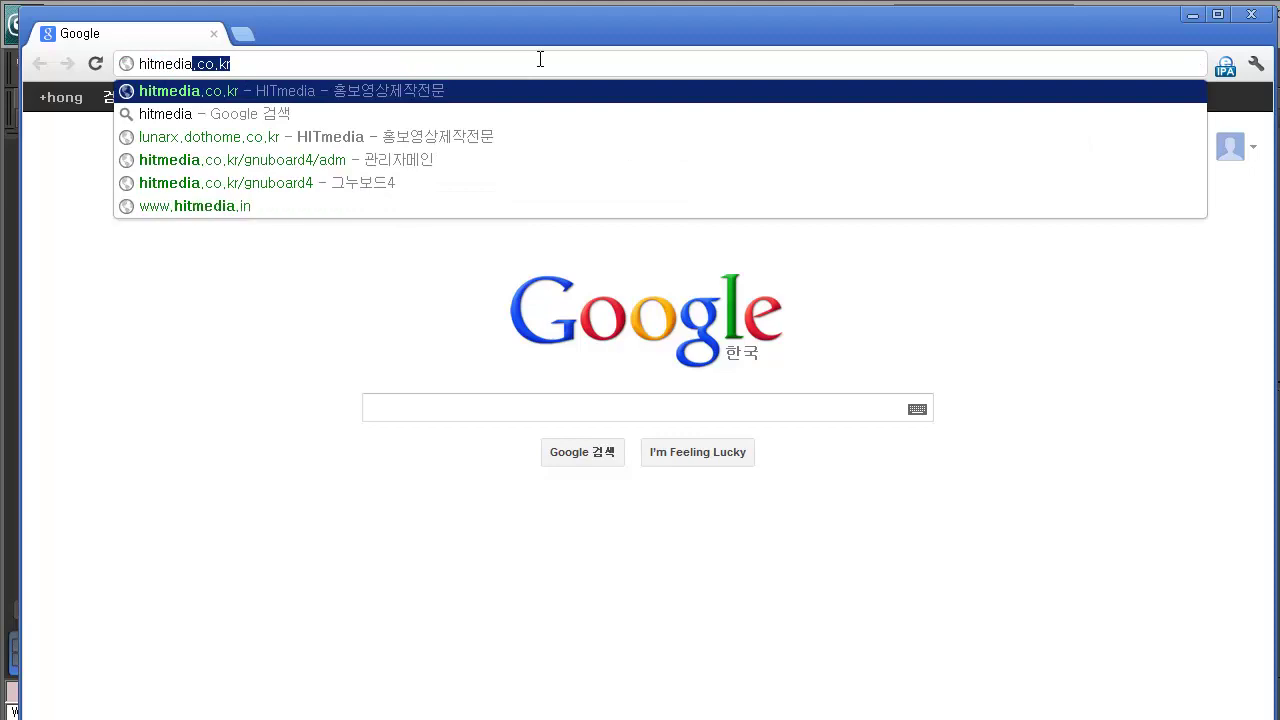
pyautogui.press('Return')
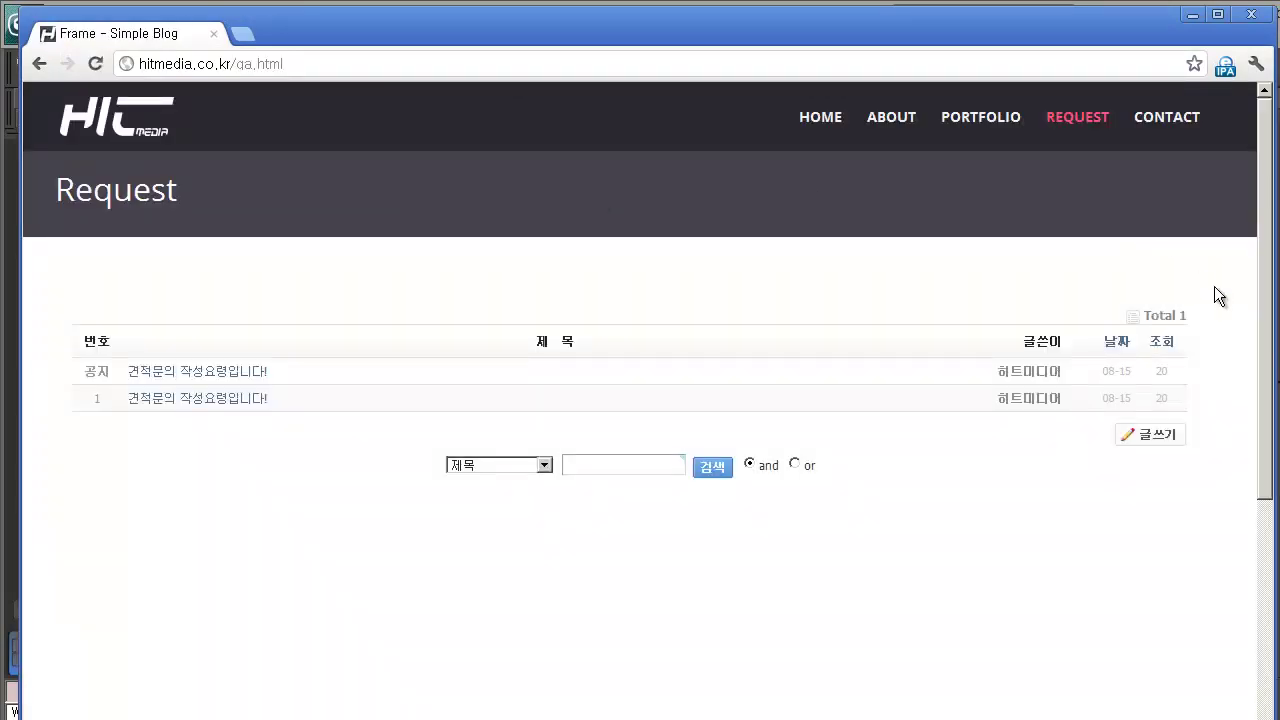
# Step: Open the site's About page and examine the Business Area section
pyautogui.click(910, 121)
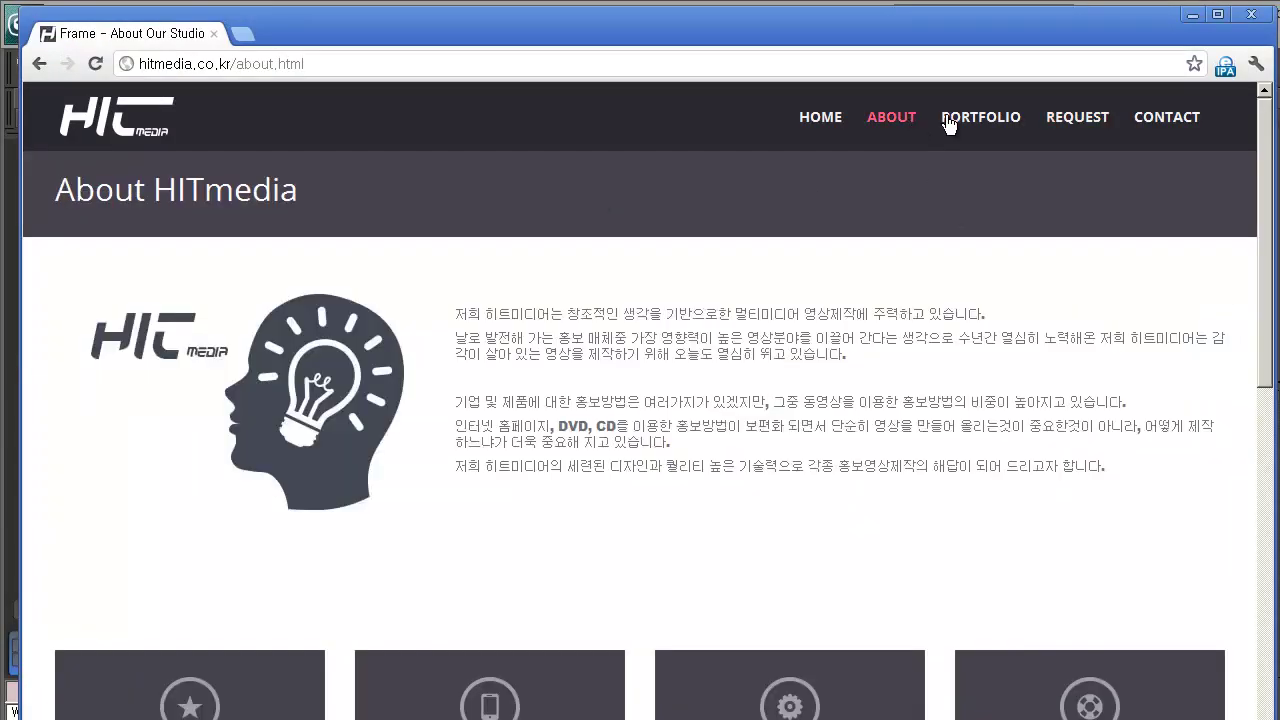
pyautogui.scroll(-4, 1056, 345)
pyautogui.scroll(-5, 1056, 343)
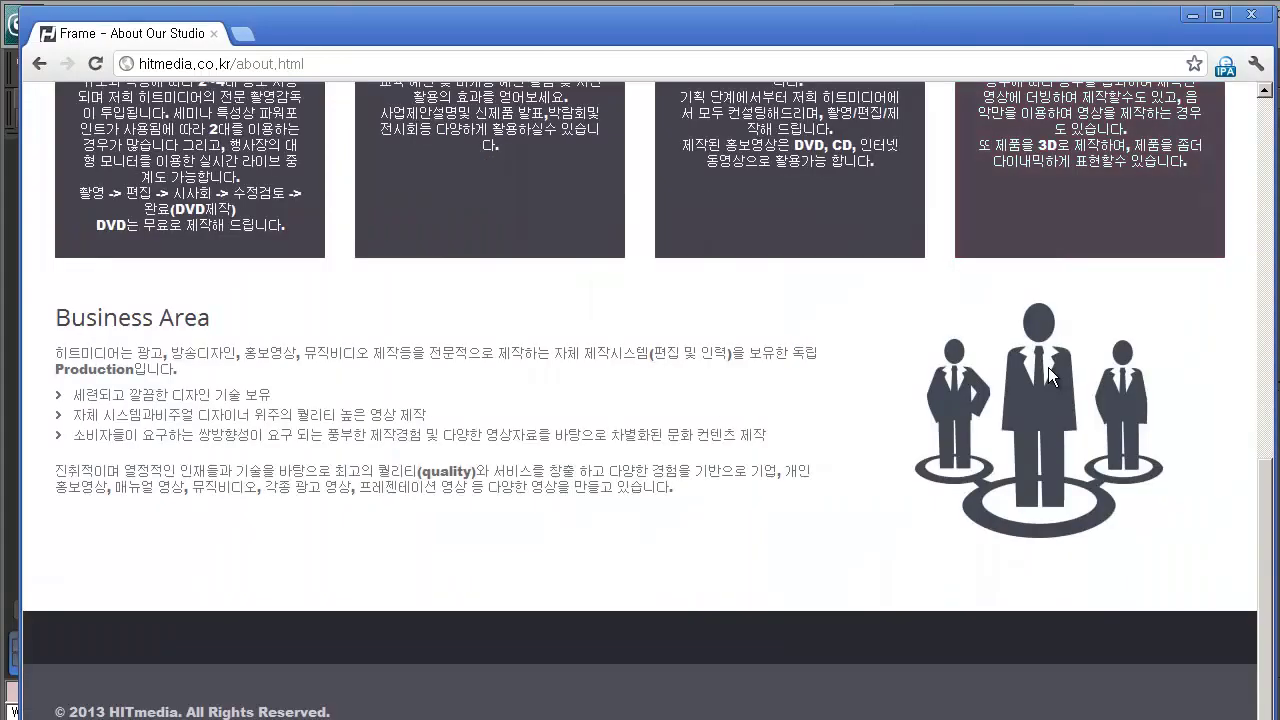
# Step: Open the site's Portfolio page and look through the project images down to the page's end
pyautogui.scroll(9, 671, 392)
pyautogui.click(1001, 124)
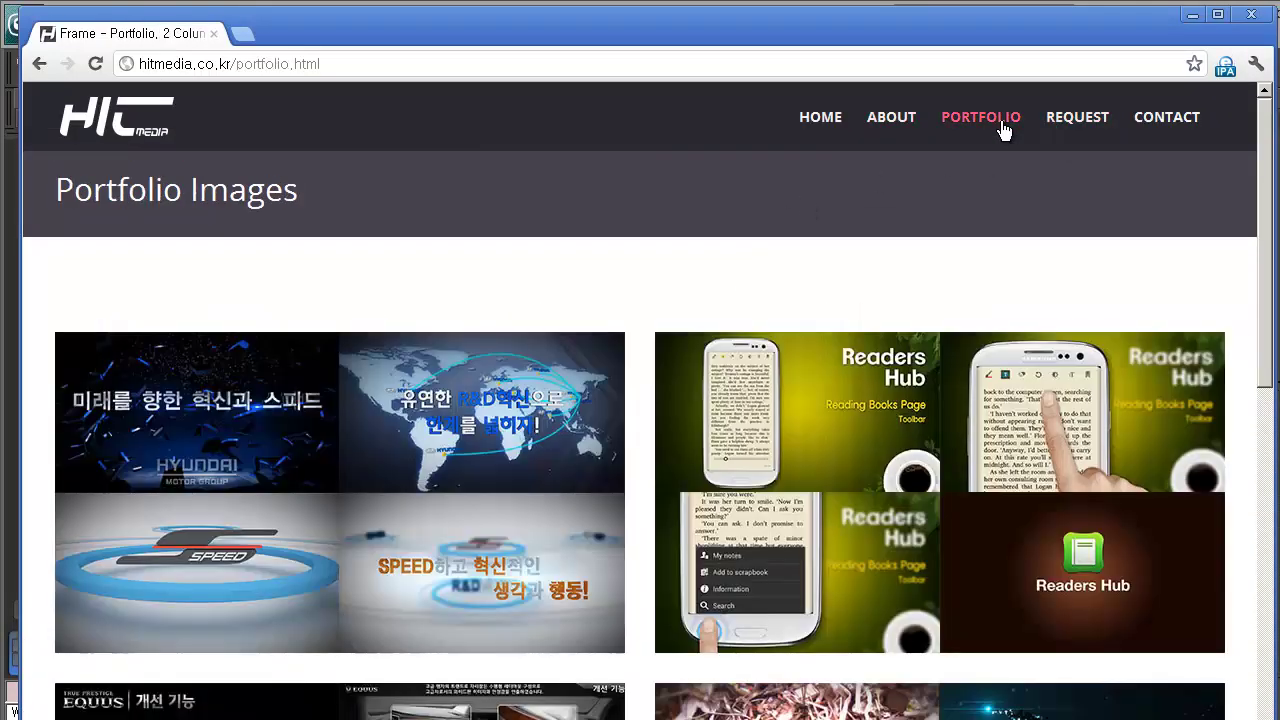
pyautogui.scroll(-8, 990, 353)
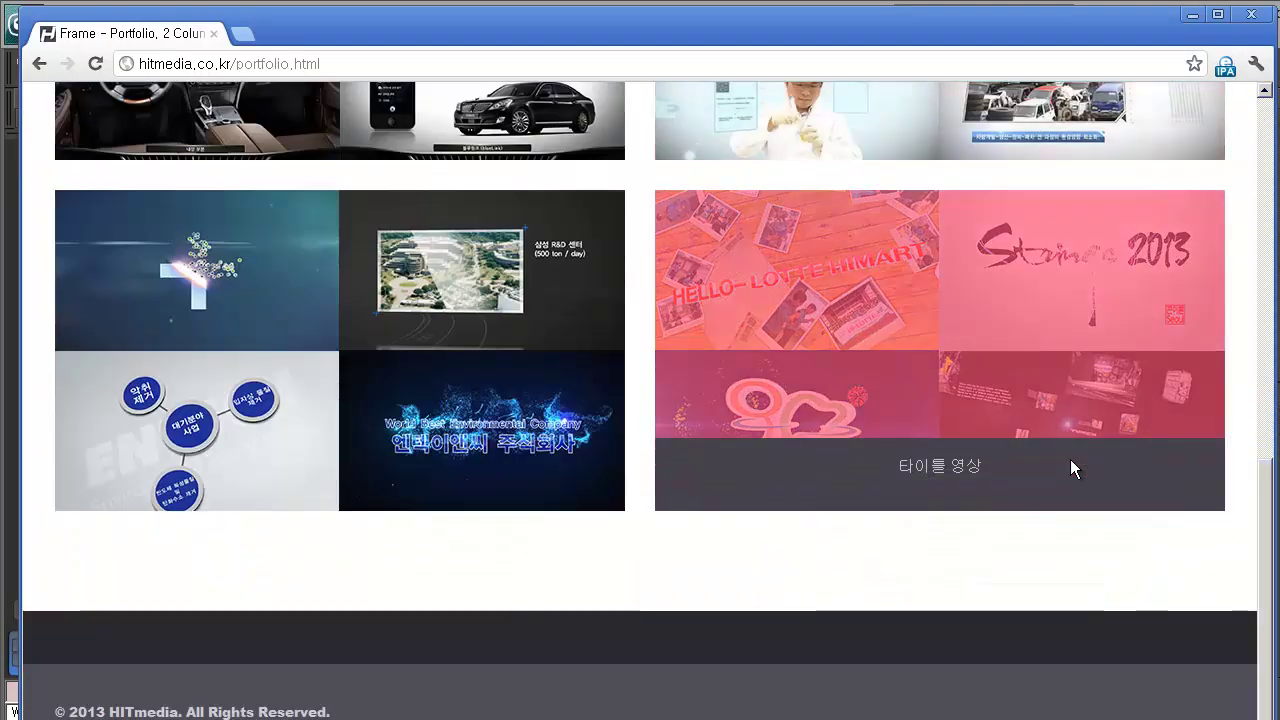
pyautogui.scroll(7, 1071, 461)
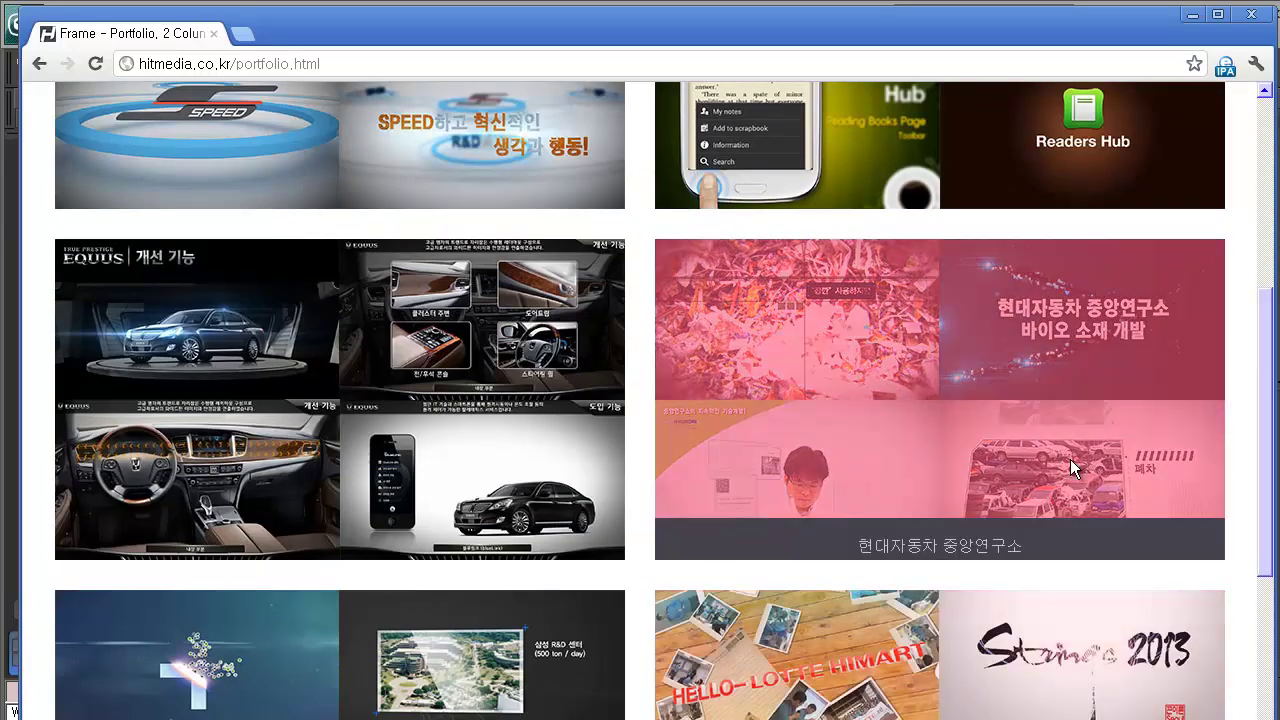
pyautogui.scroll(1, 1070, 459)
# Step: Open the site's Contact page and return to the Home page
pyautogui.click(1162, 118)
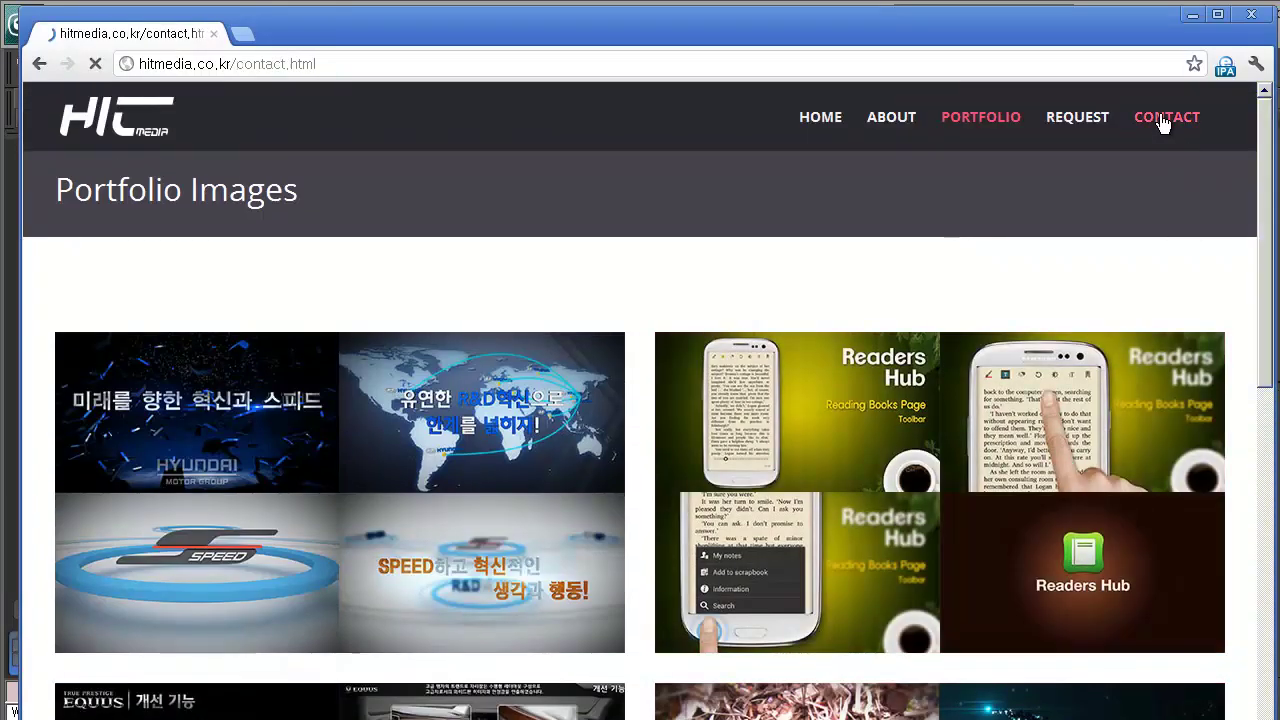
pyautogui.click(820, 117)
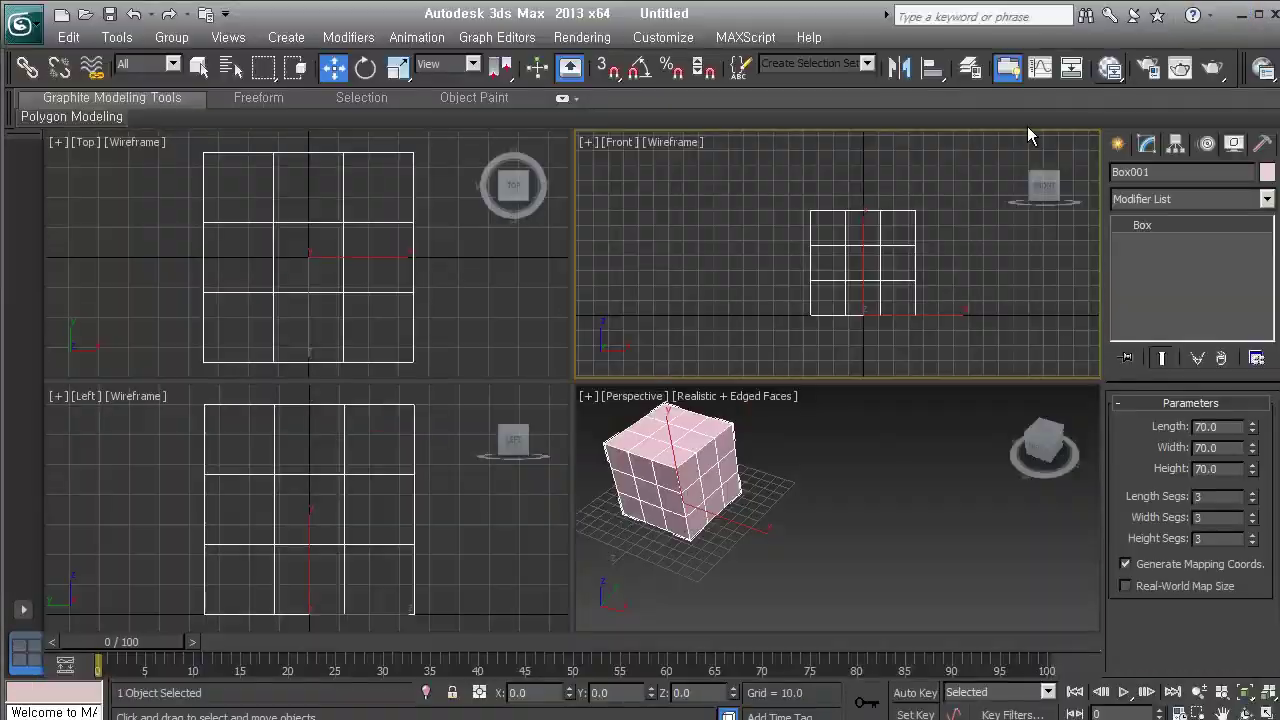
# Step: Switch back to 3ds Max and view the box from another angle in the Perspective view
pyautogui.keyDown('alt'); pyautogui.moveTo(836, 527); pyautogui.dragTo(936, 545, button='middle'); pyautogui.keyUp('alt')
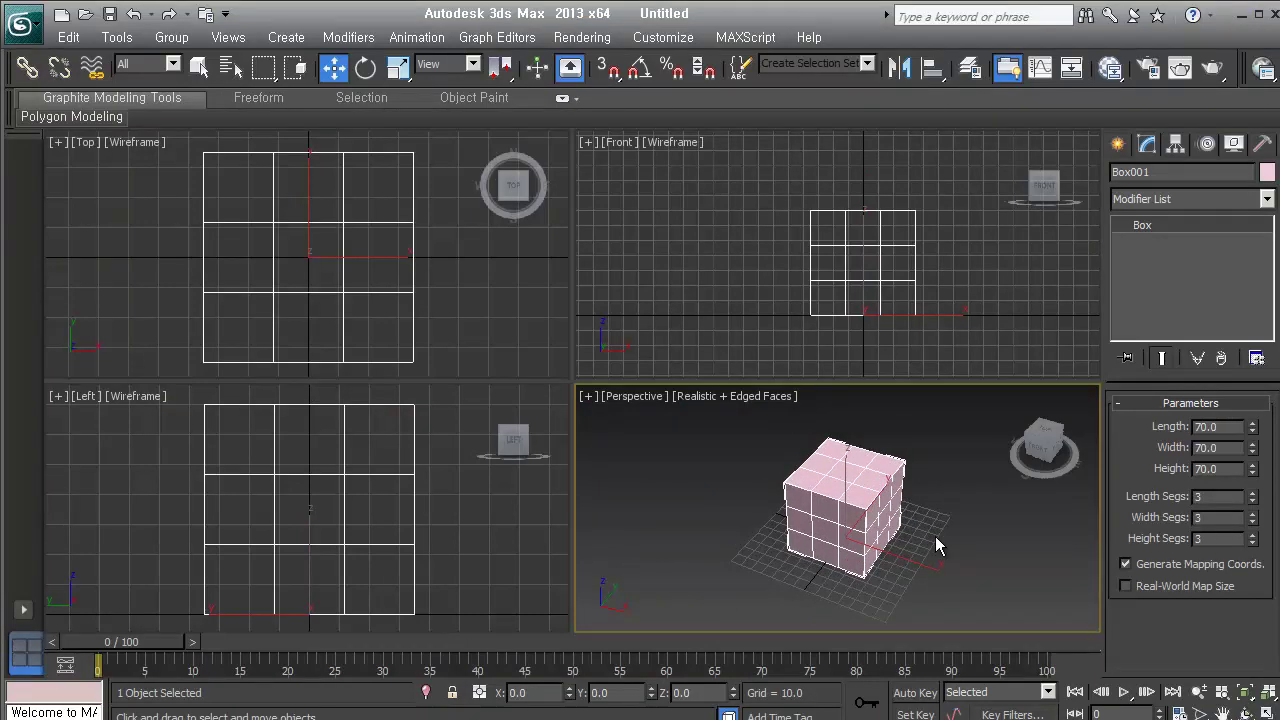